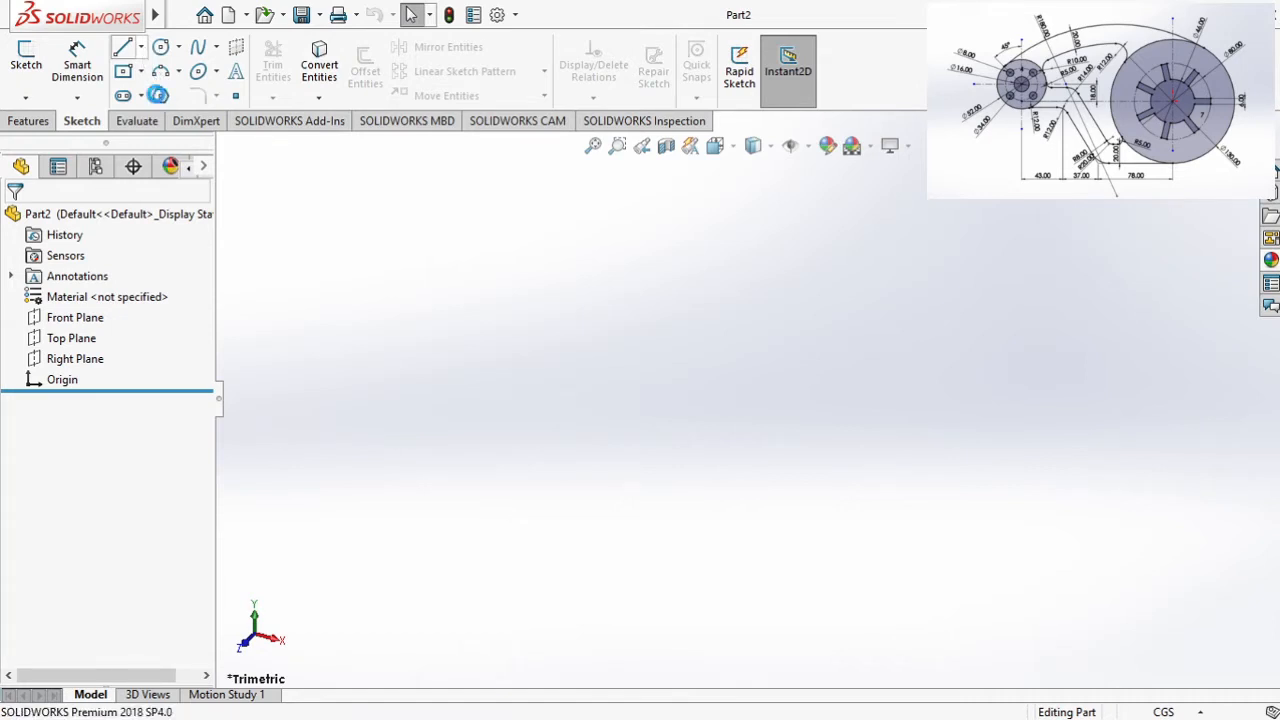
Step: Start a centerline sketch on the Front Plane and orient the view to Front
left_click(160, 97)
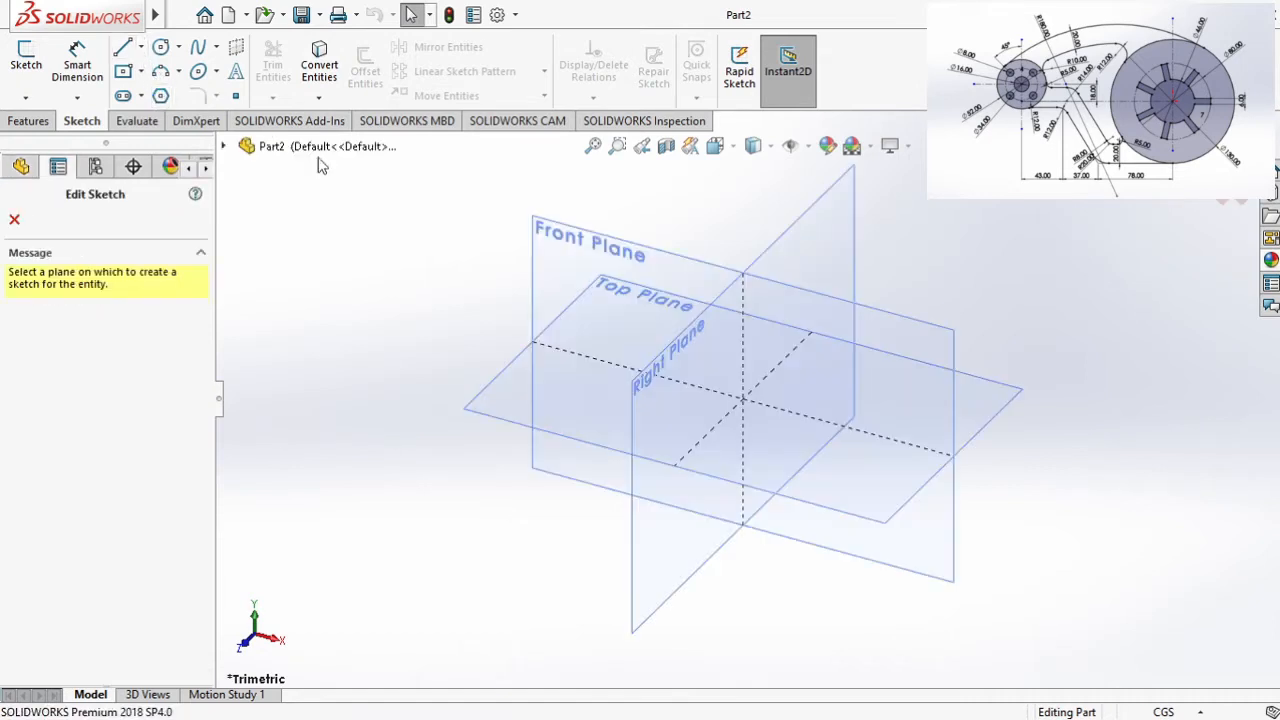
left_click(561, 246)
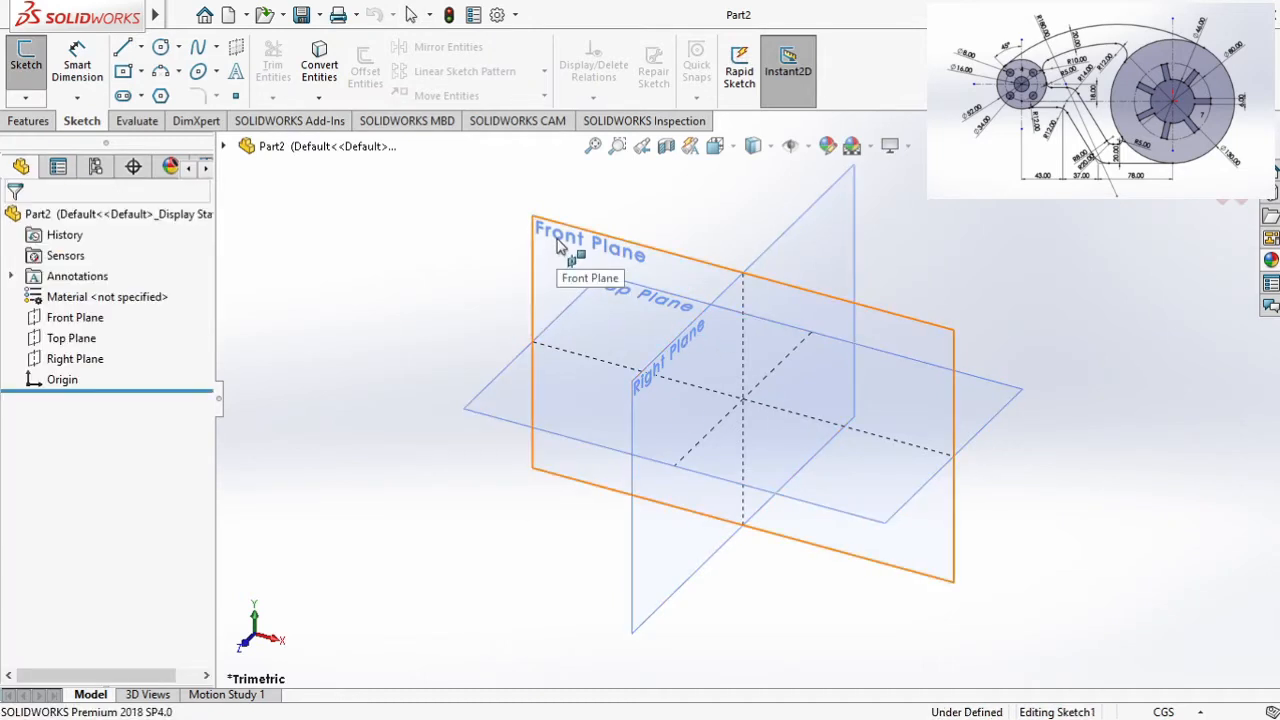
key("space")
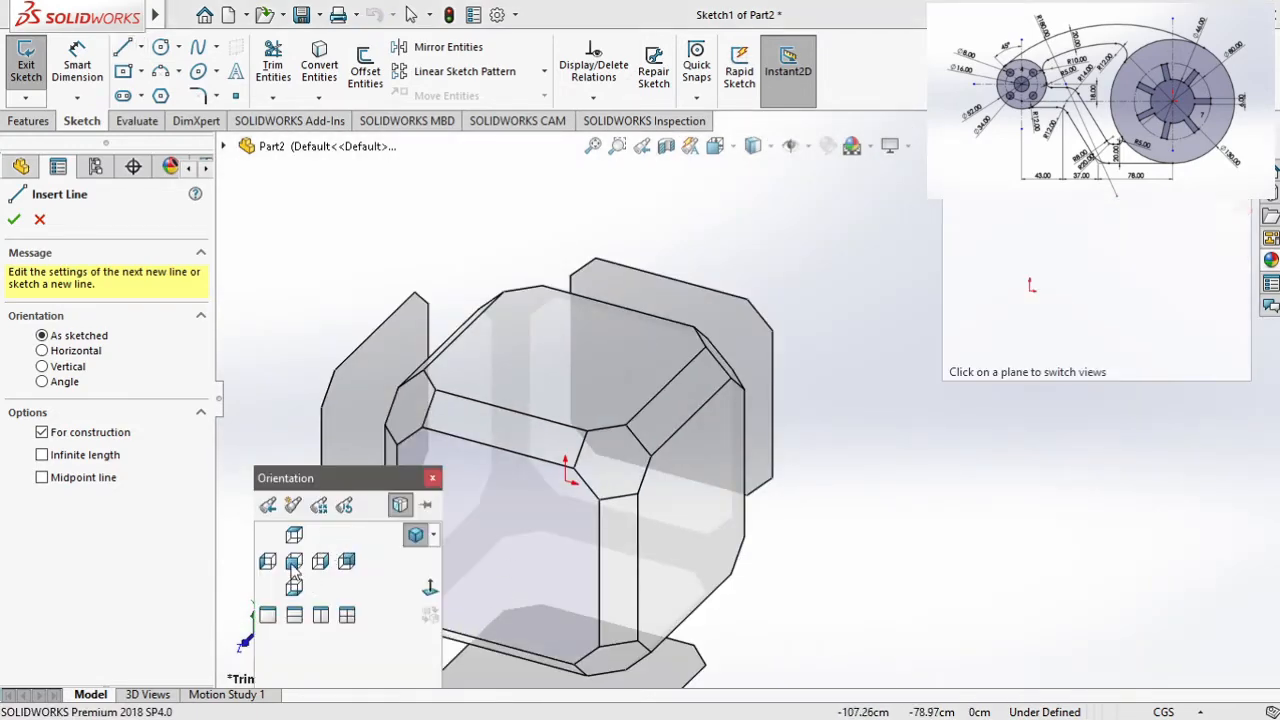
left_click(293, 563)
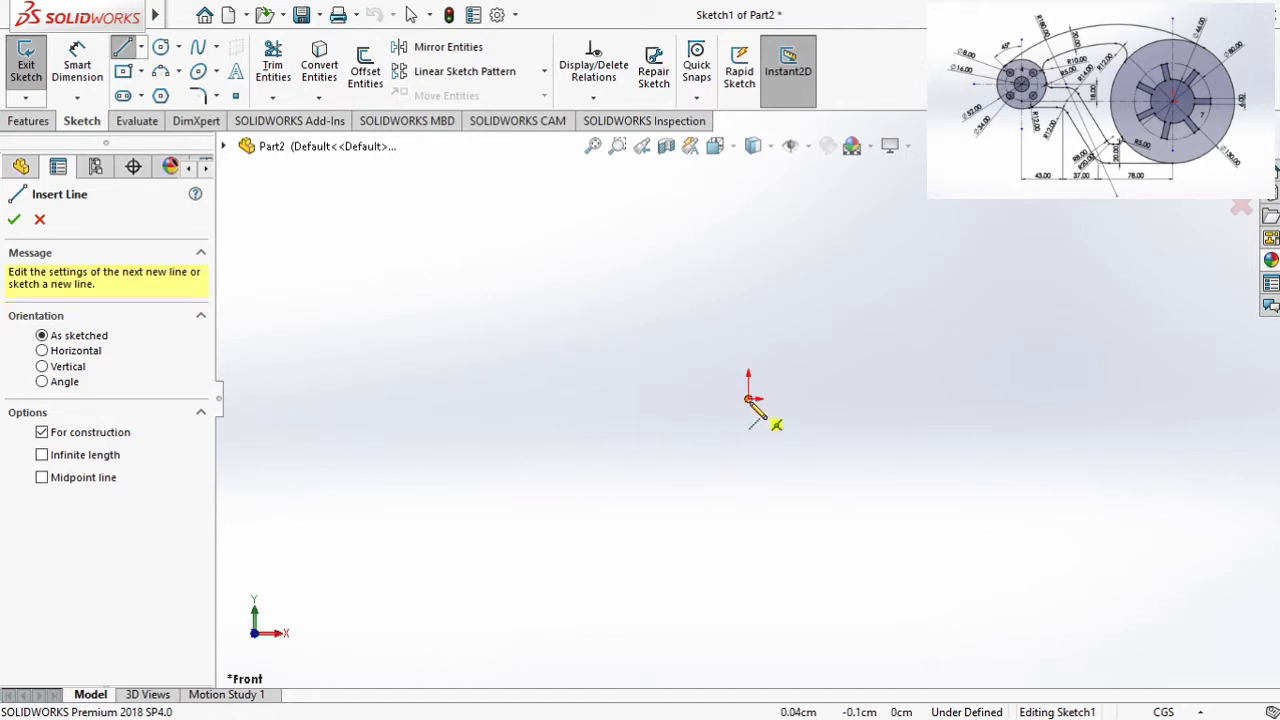
Step: Draw a horizontal centerline about 17 cm long leftward from the origin, plus a vertical centerline passing through the origin
left_click(748, 398)
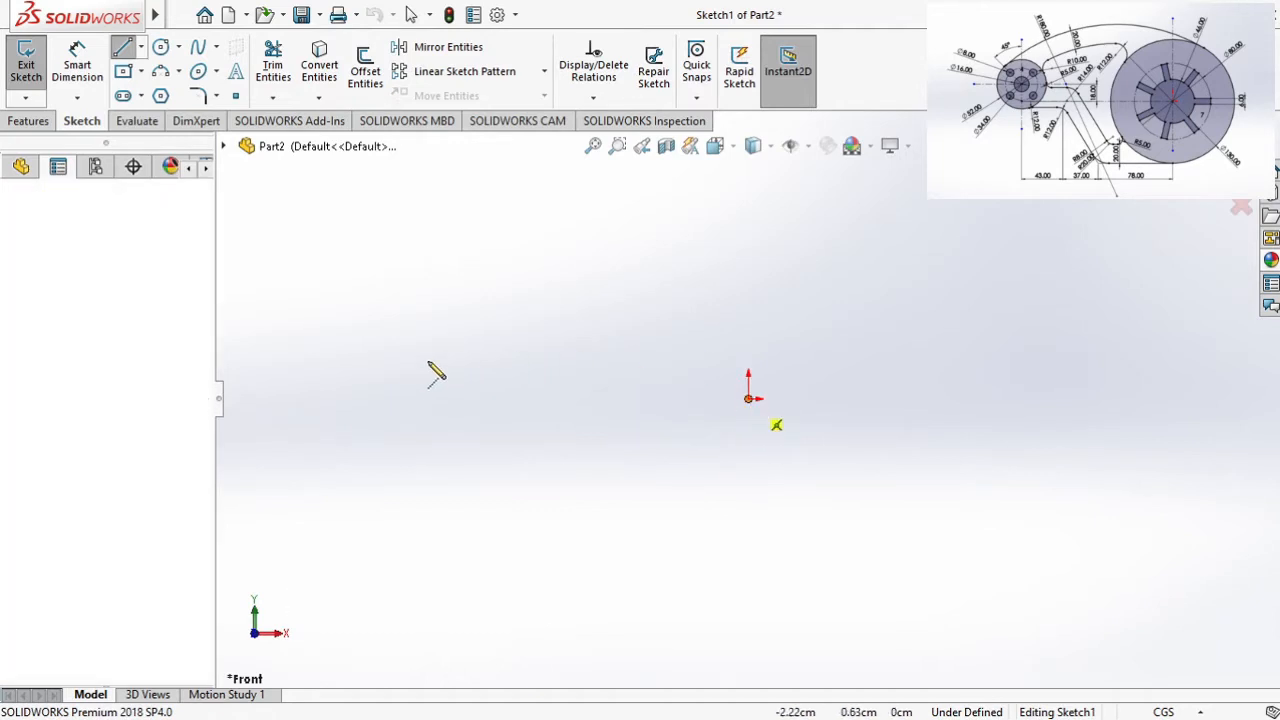
left_click(329, 398)
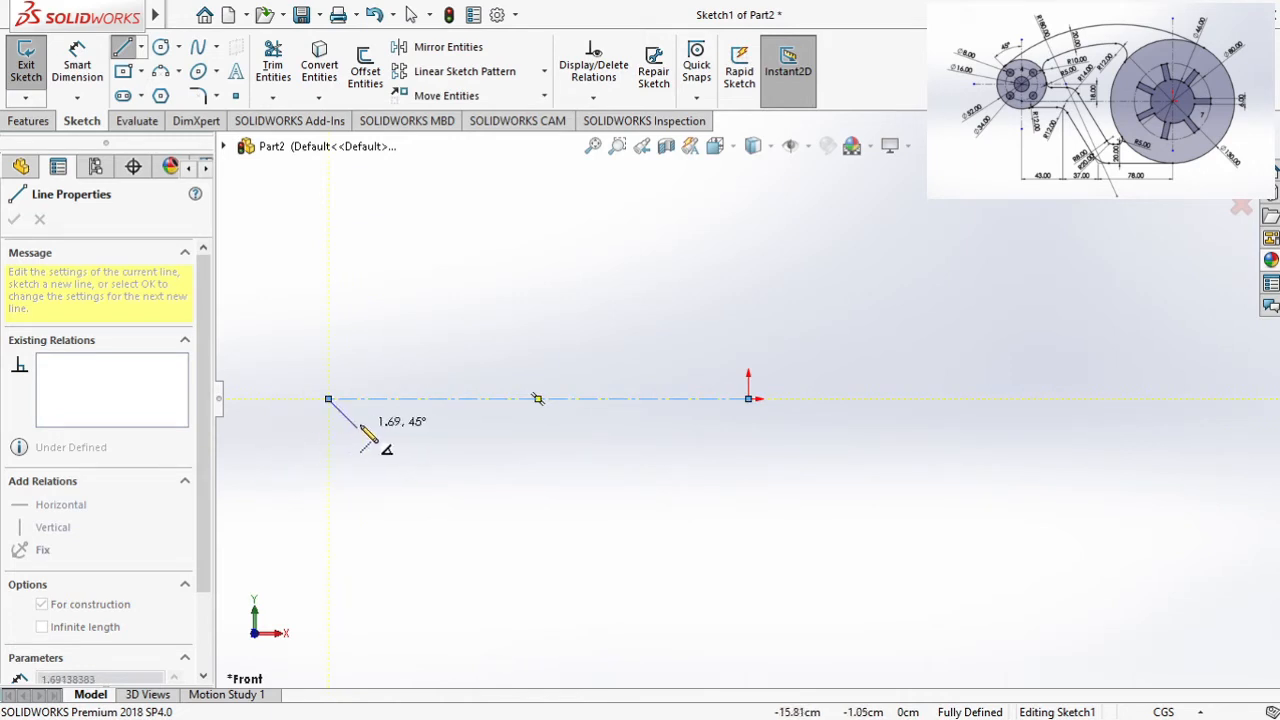
key("Escape")
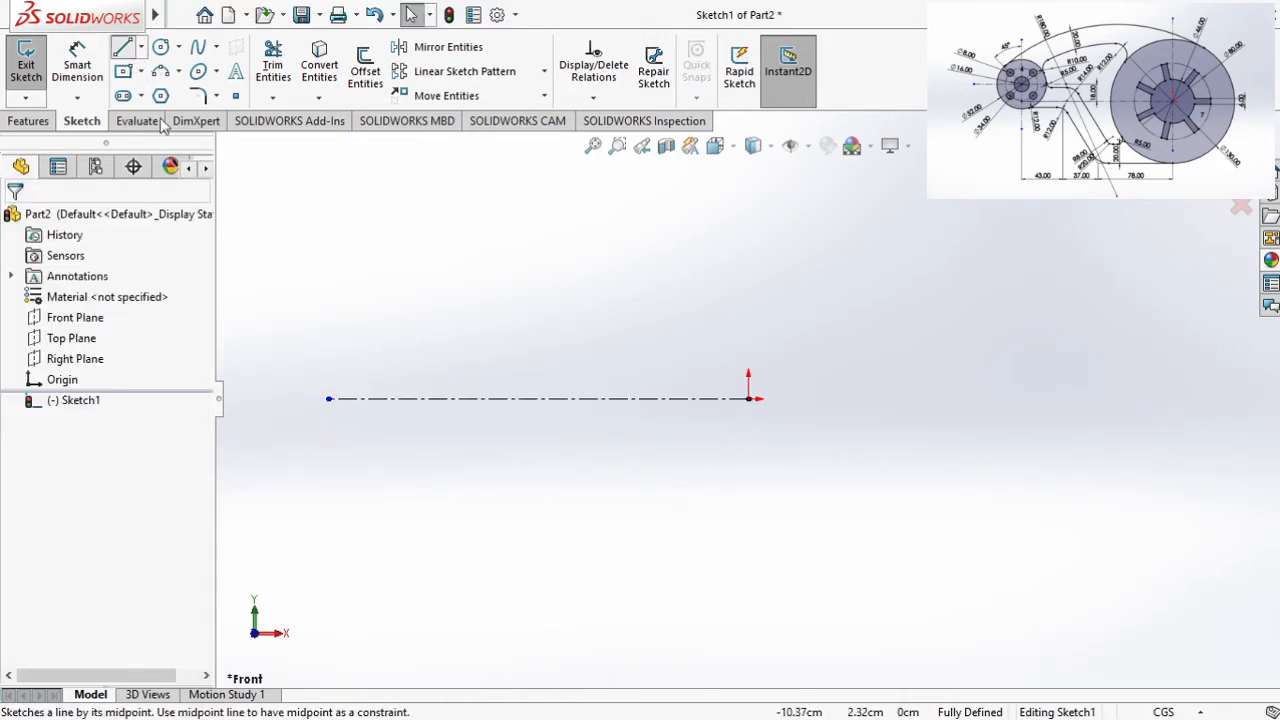
left_click(123, 47)
left_click_drag(748, 272, 748, 535)
key("Escape")
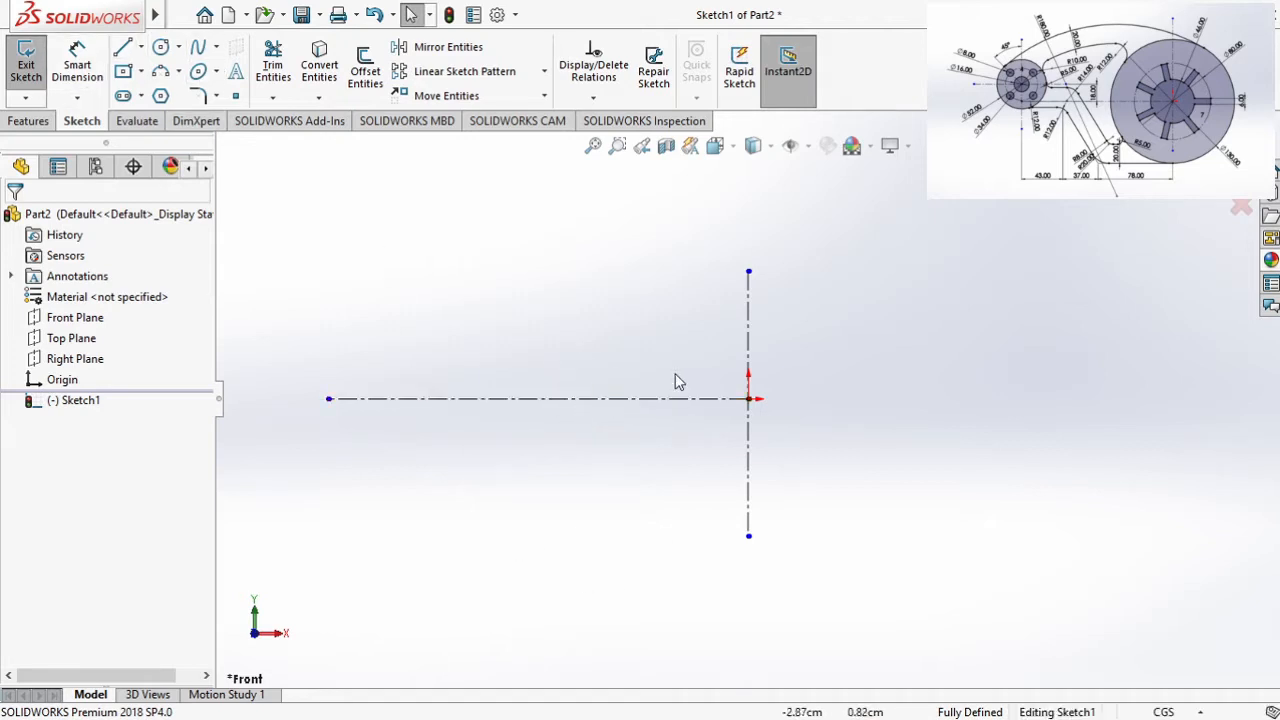
Step: Dimension the horizontal centerline's length below it and set it to 158 cm
left_click(85, 72)
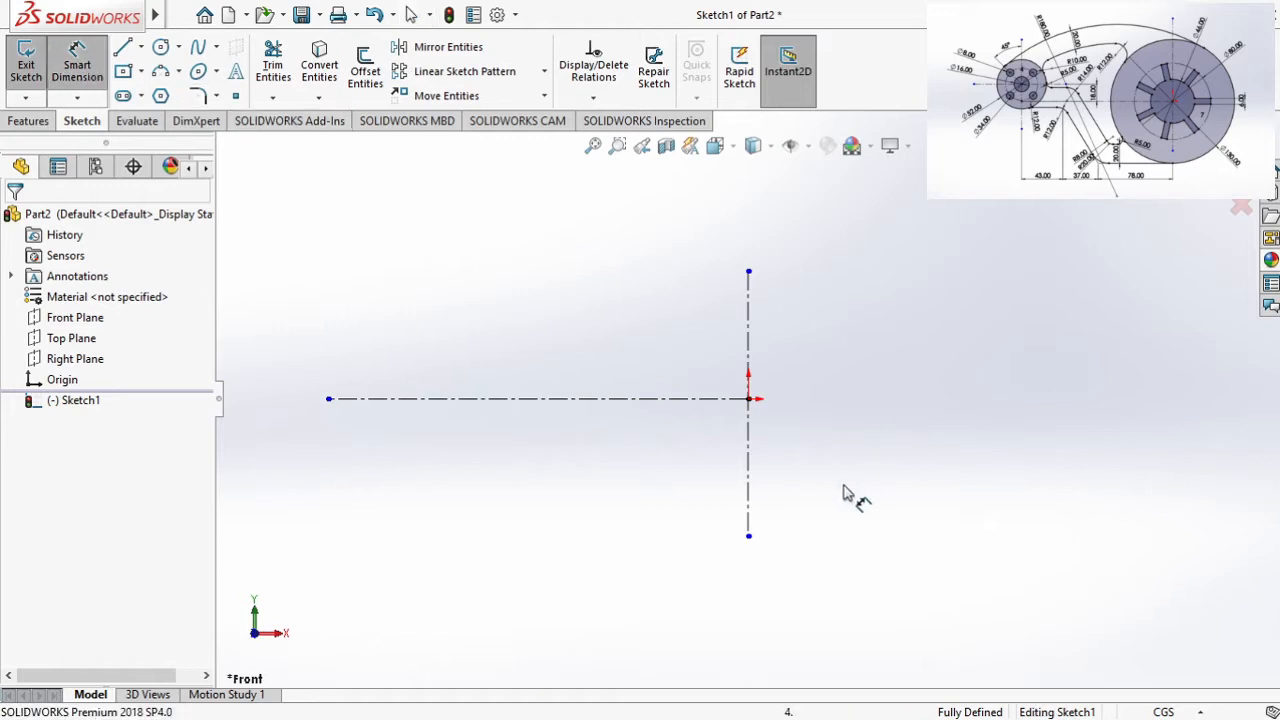
left_click(590, 403)
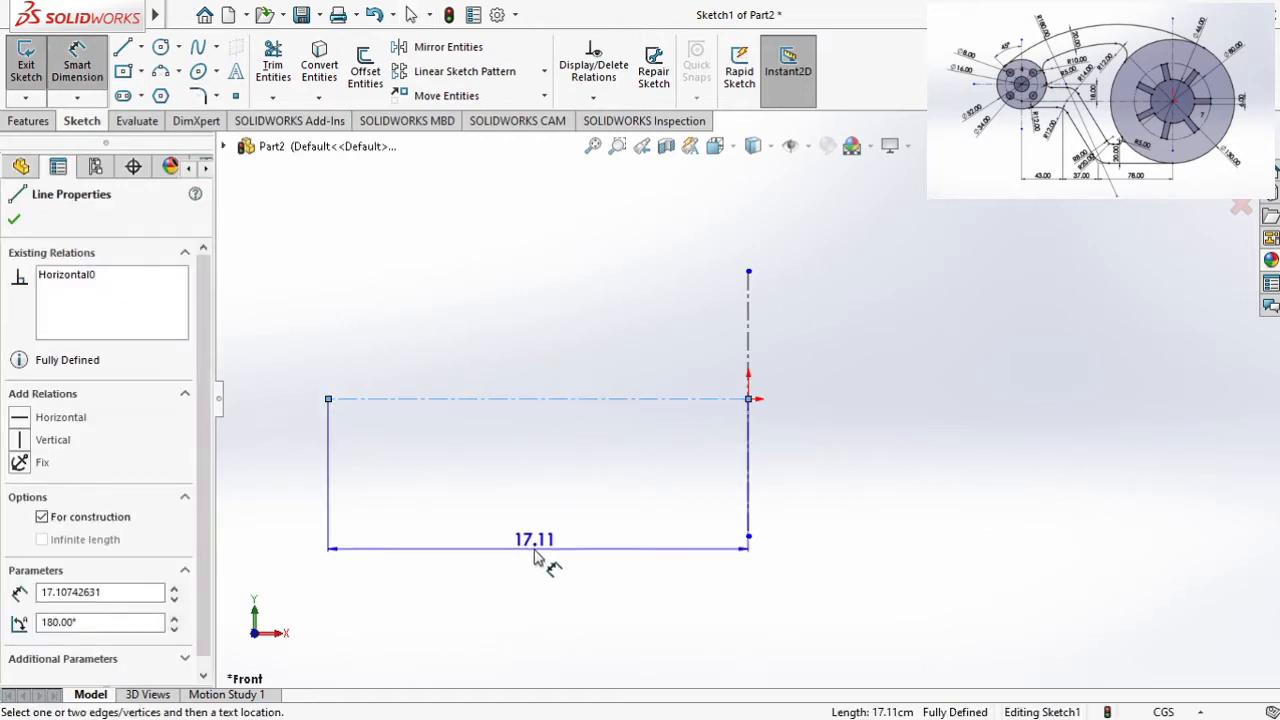
left_click(533, 546)
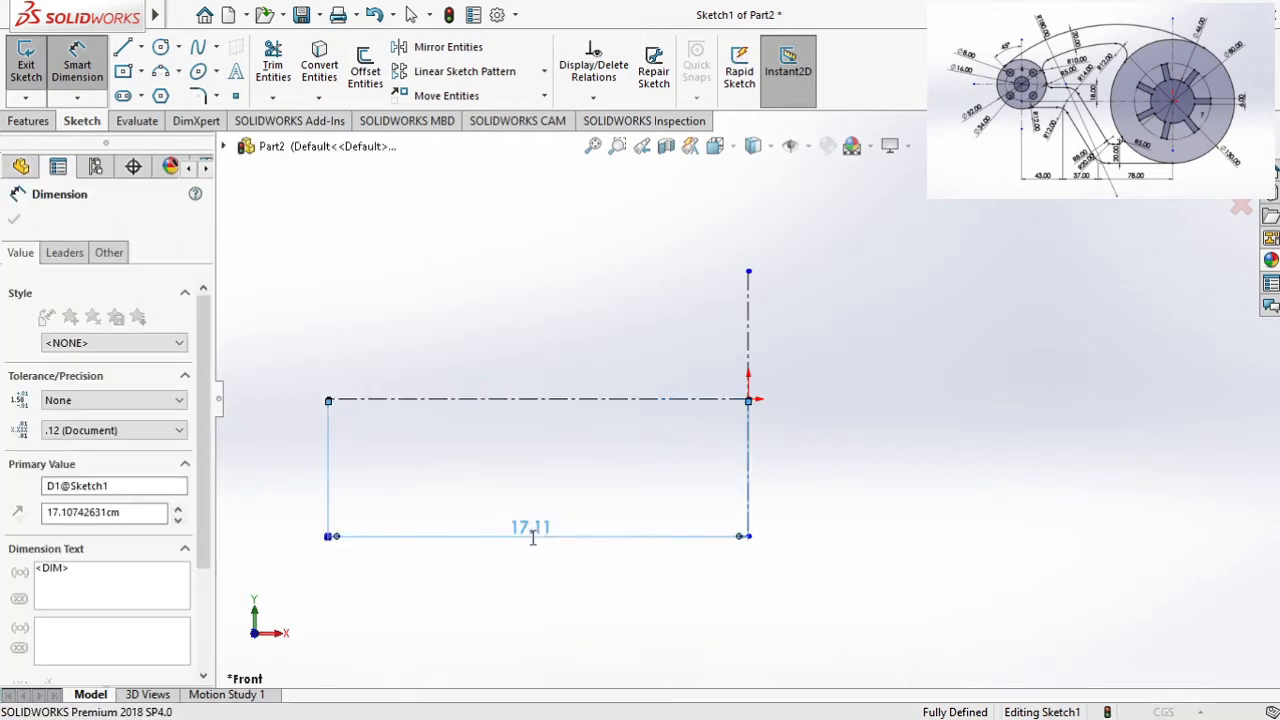
type("158")
key("Return")
scroll(326, 358, "up", 1)
scroll(326, 358, "down", 1)
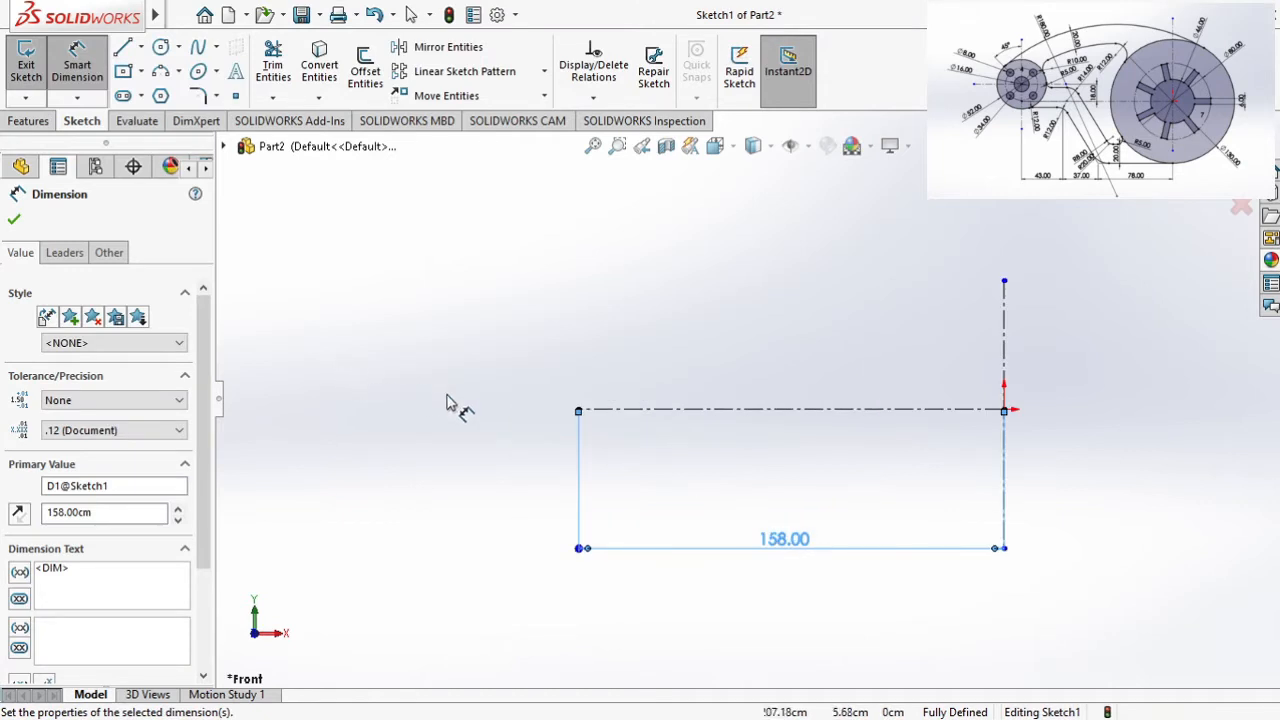
Step: Draw a vertical construction line through the far left endpoint of the 158 cm centerline
left_click(123, 49)
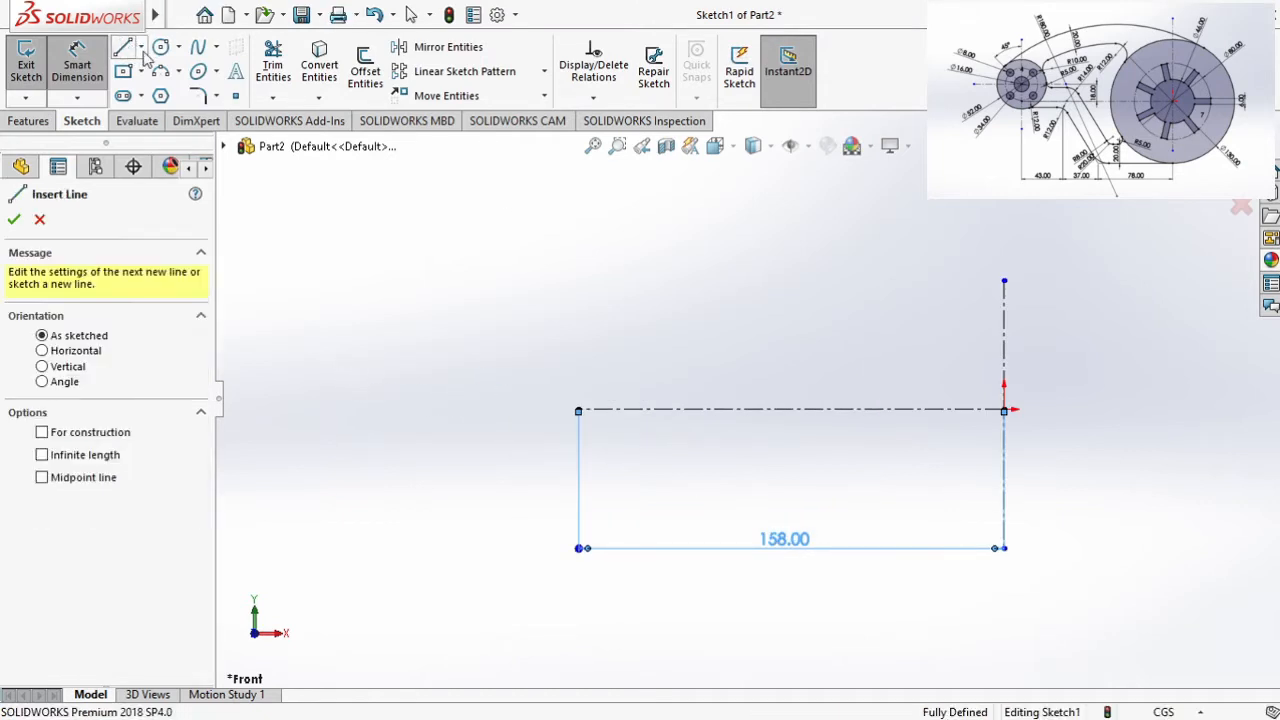
left_click(41, 432)
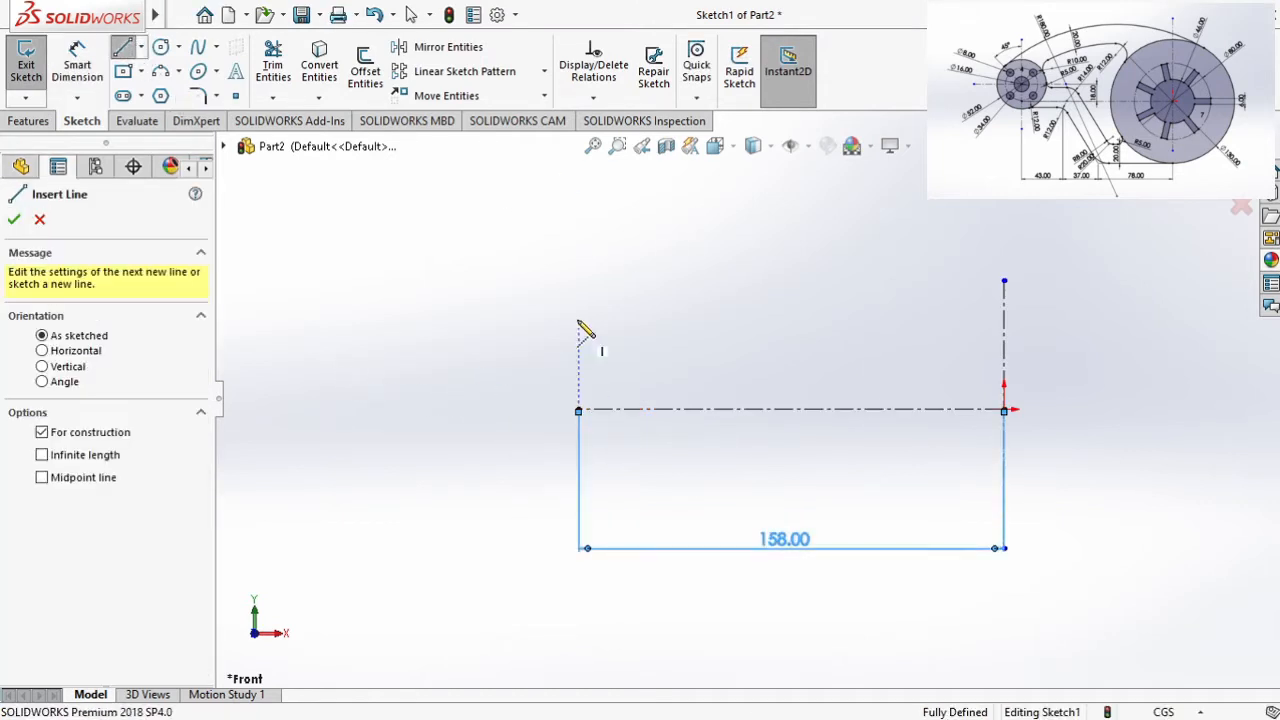
left_click(578, 235)
left_click(578, 517)
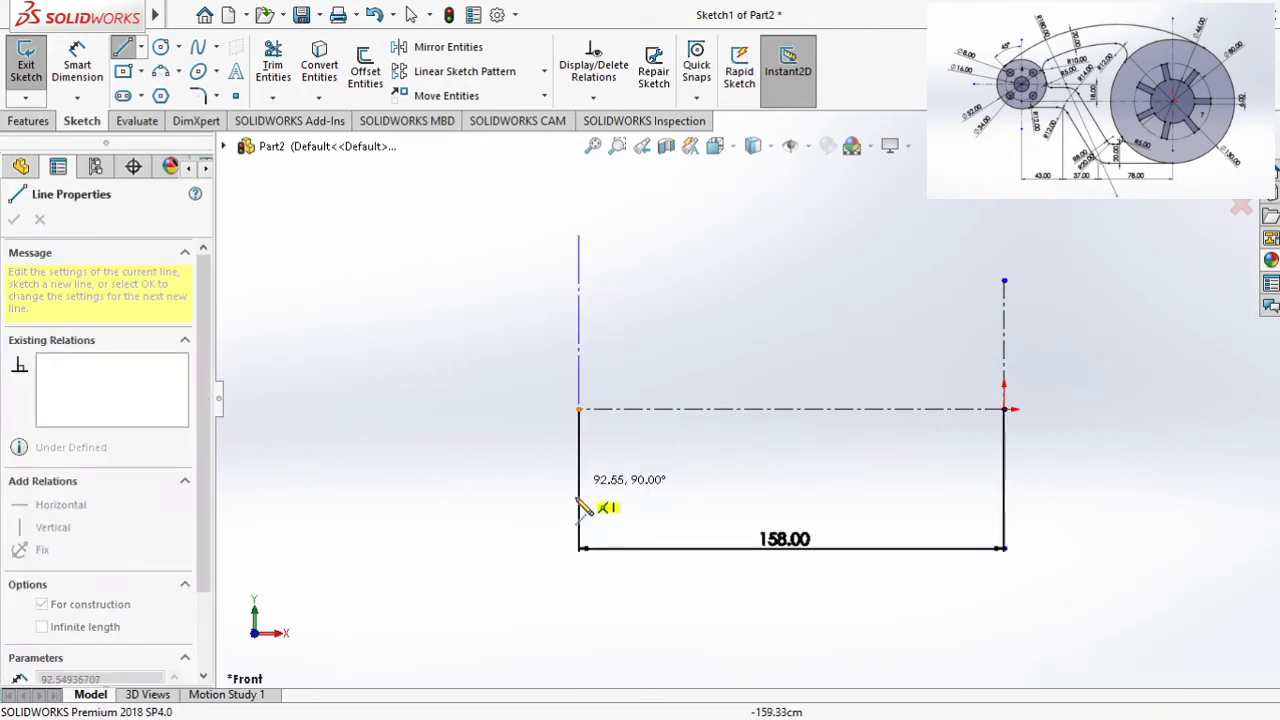
key("Escape")
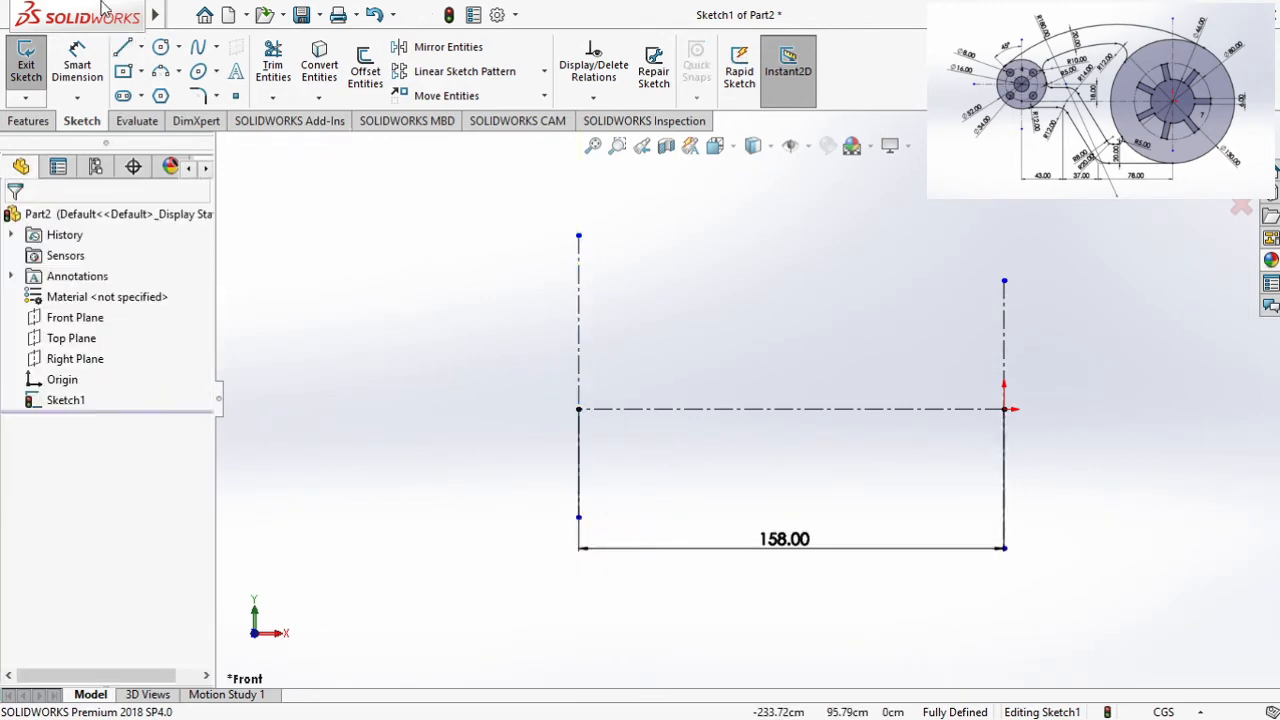
Step: Draw a short horizontal centerline crossing the left vertical centerline, about 36 cm above the long horizontal centerline
left_click(125, 48)
left_click(470, 312)
left_click(704, 312)
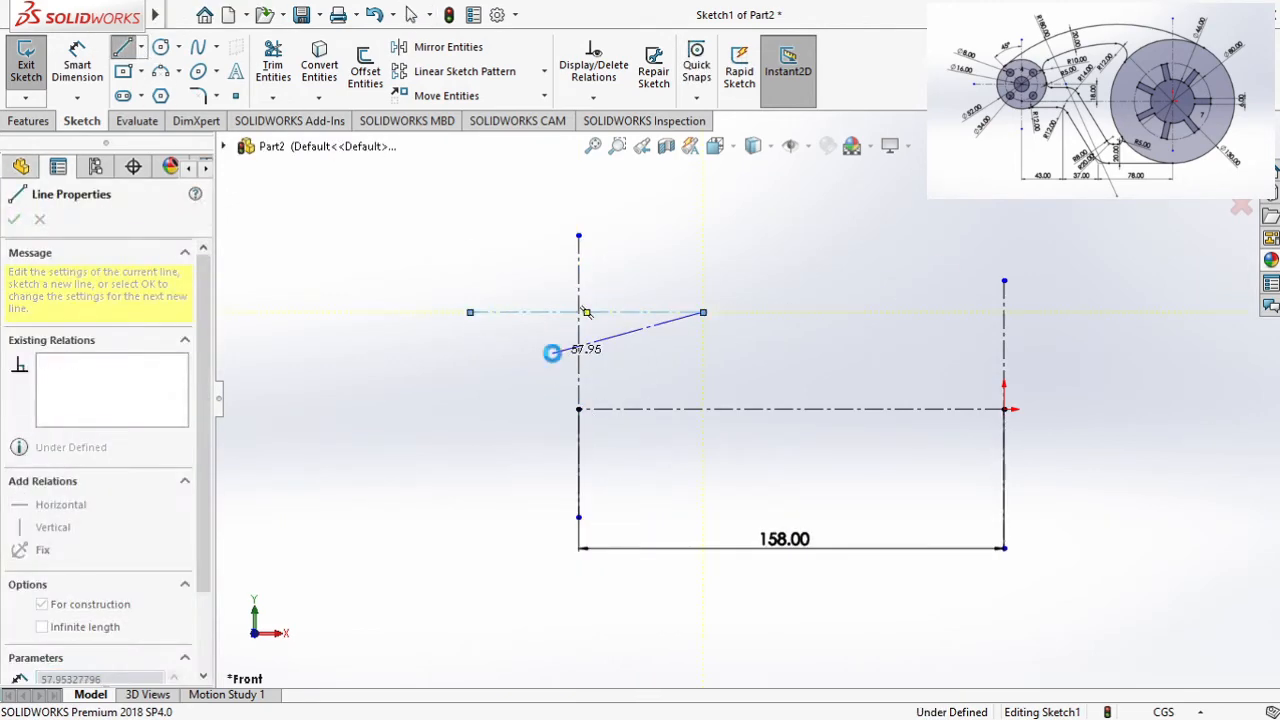
key("Escape")
left_click(411, 14)
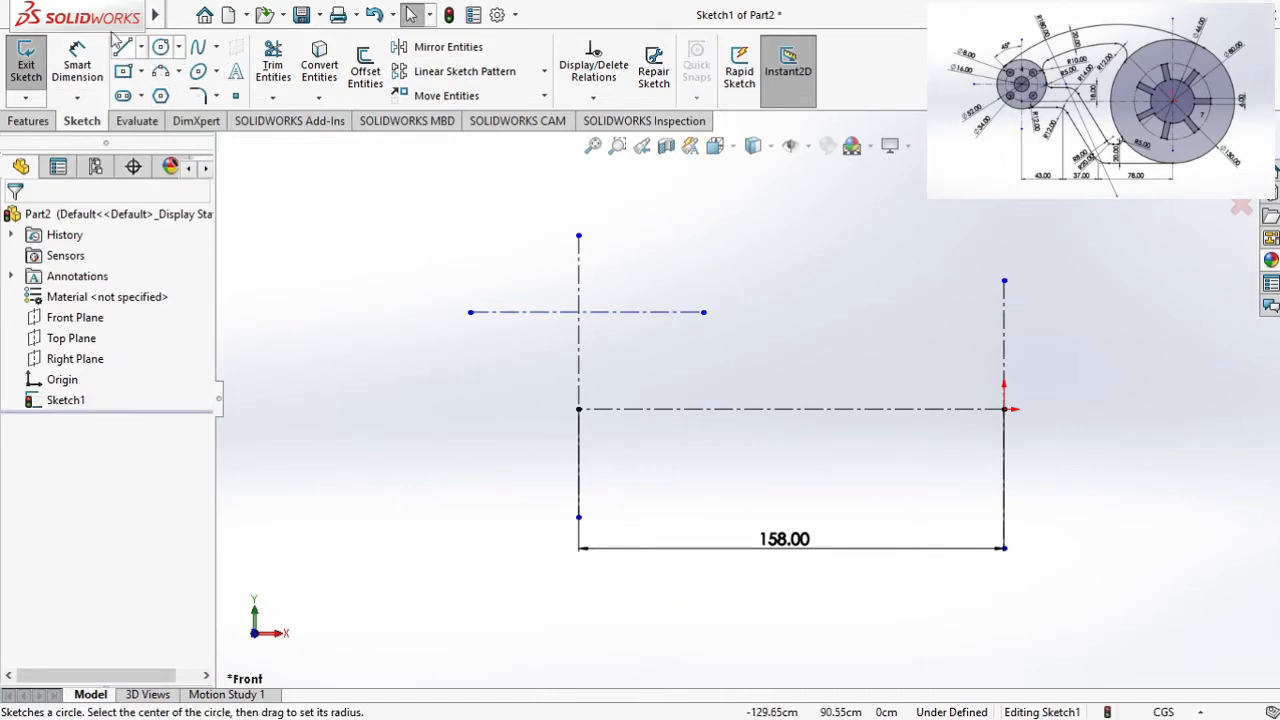
Step: Dimension the vertical distance from the short horizontal centerline to the long centerline's left endpoint as 18 cm
left_click(80, 72)
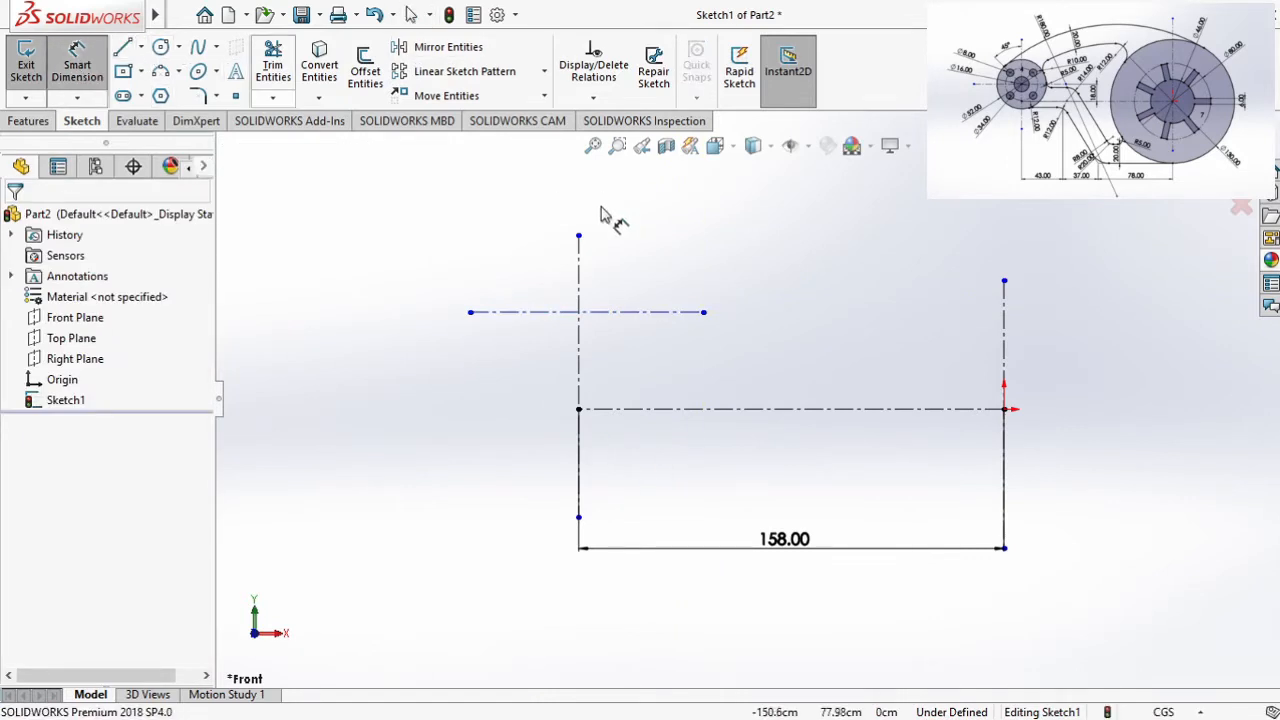
left_click(562, 313)
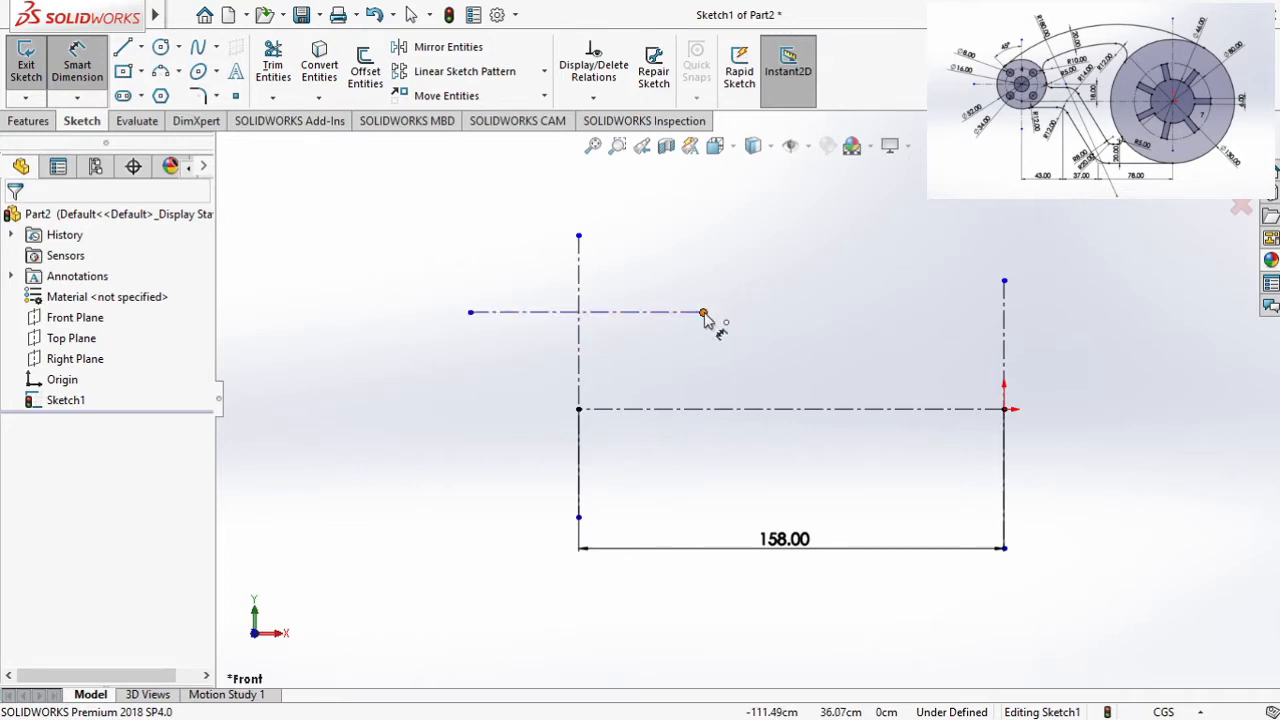
left_click(703, 313)
left_click(579, 411)
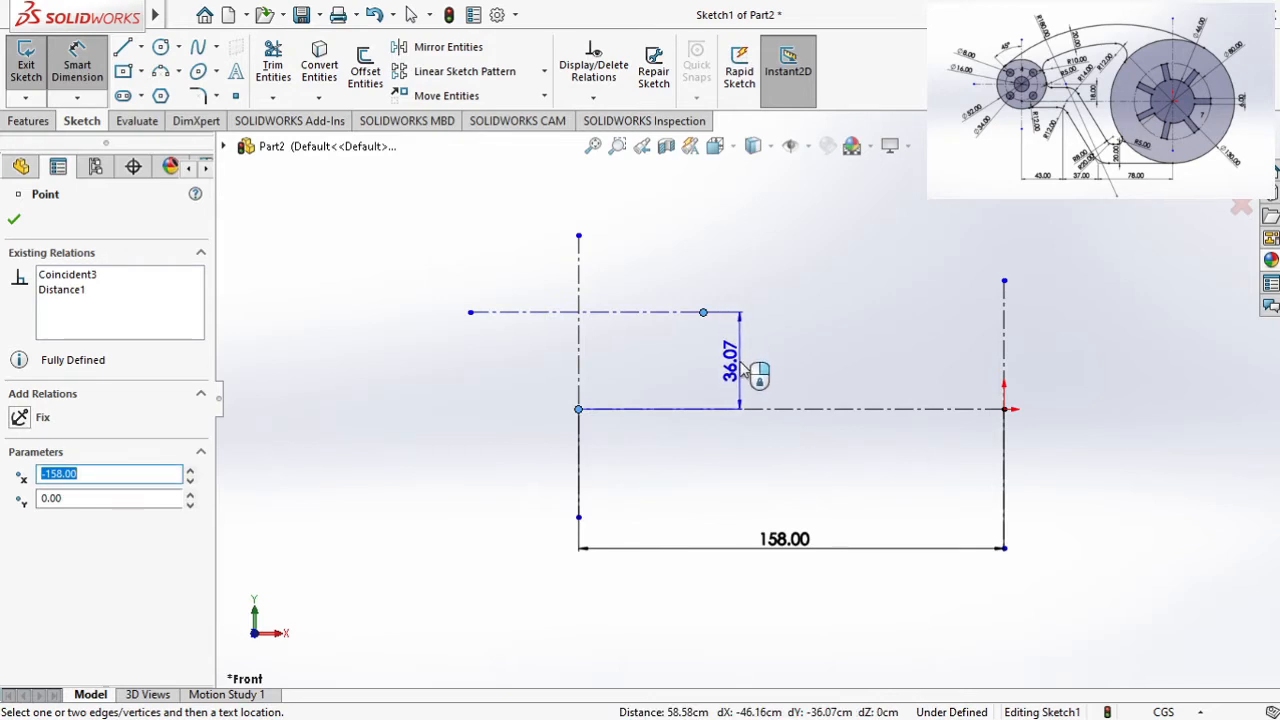
left_click(743, 369)
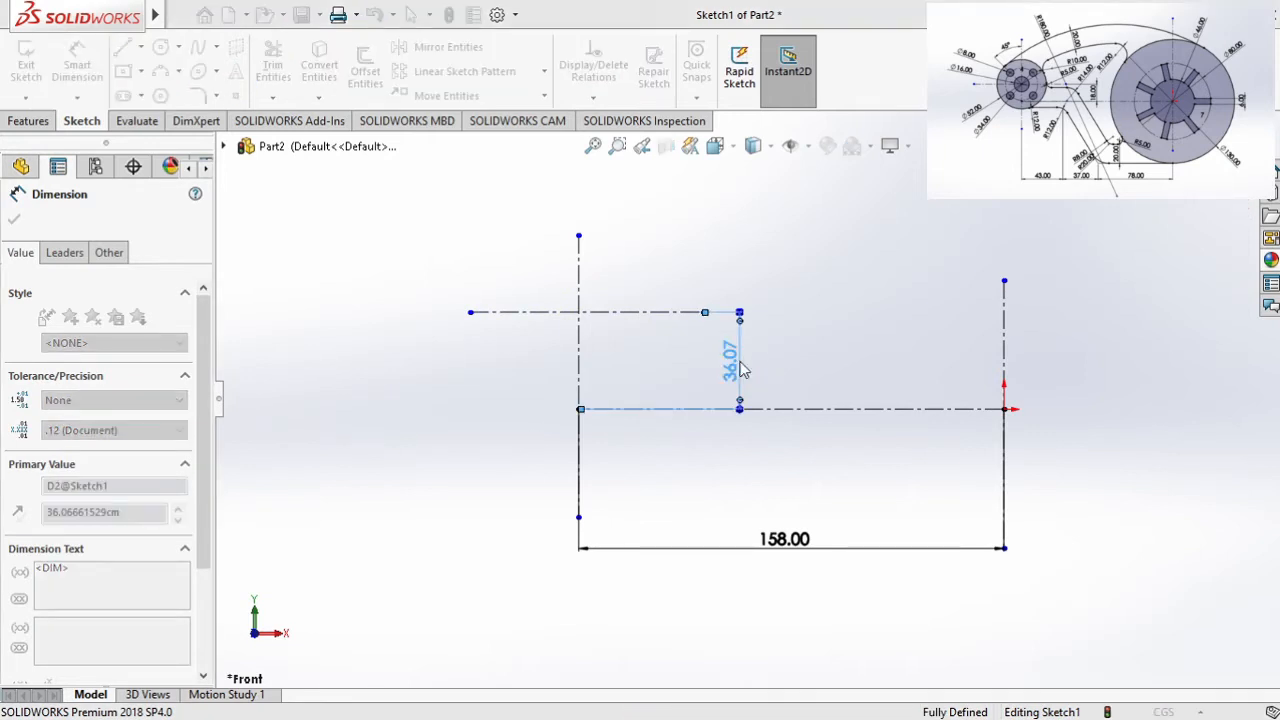
type("18")
key("Return")
key("Escape")
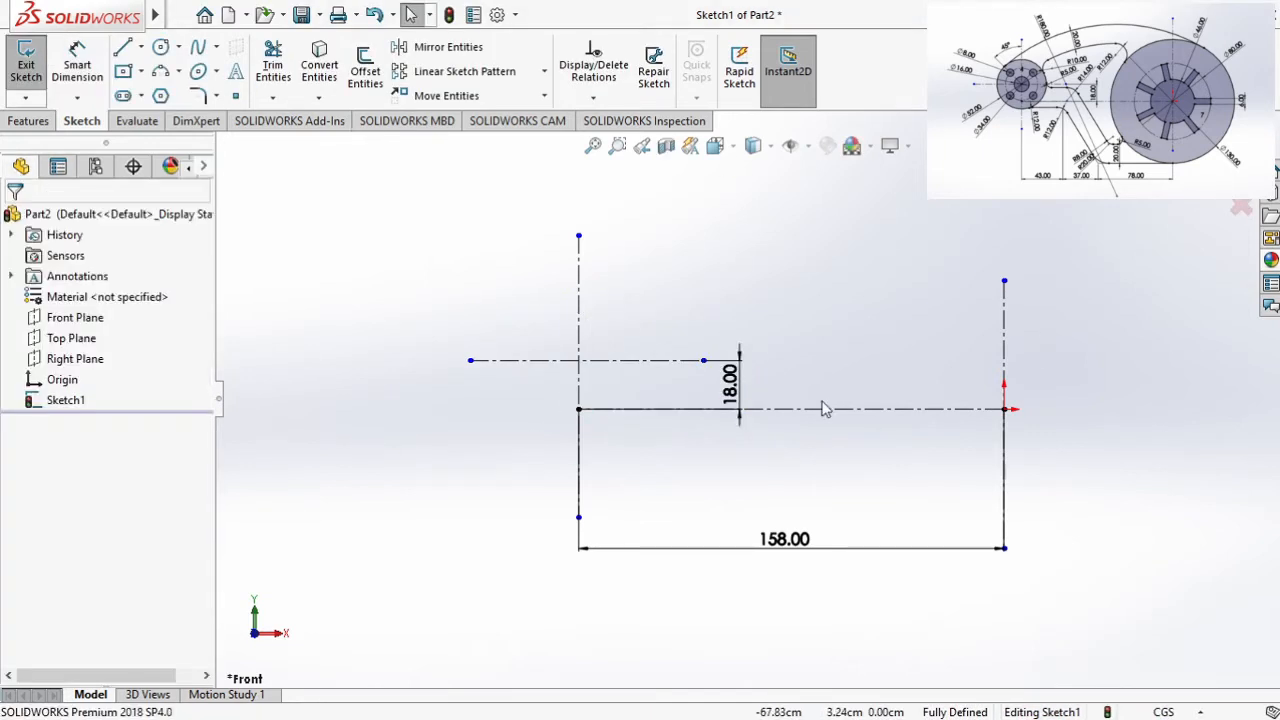
Step: Sketch three concentric circles centered on the origin with radii of about 18.5, 28.6 and 45 cm
left_click(161, 47)
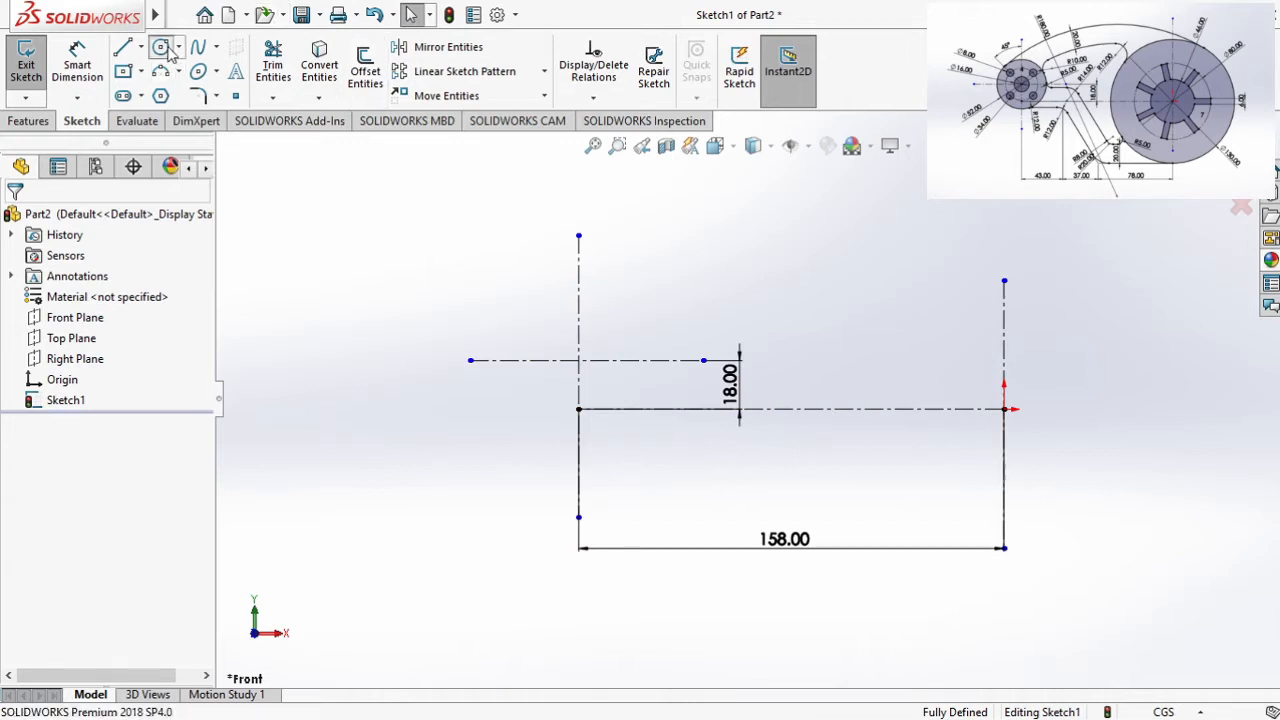
left_click(1005, 409)
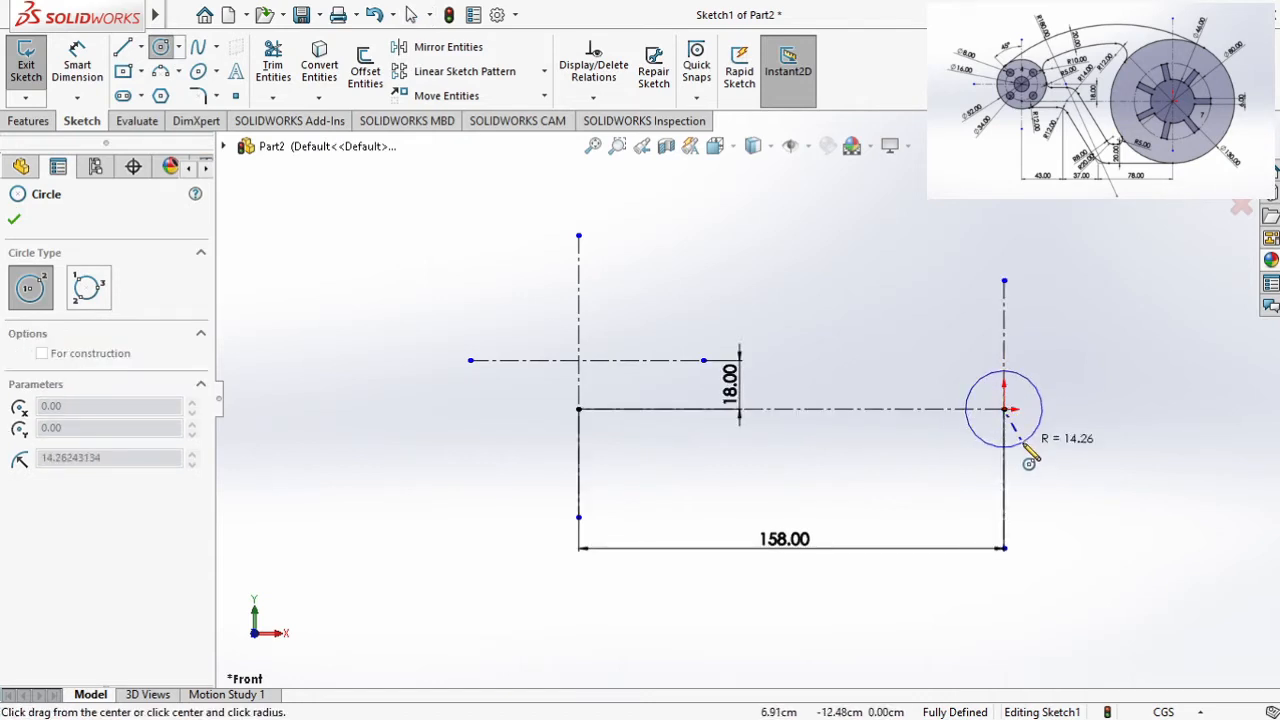
left_click(1014, 424)
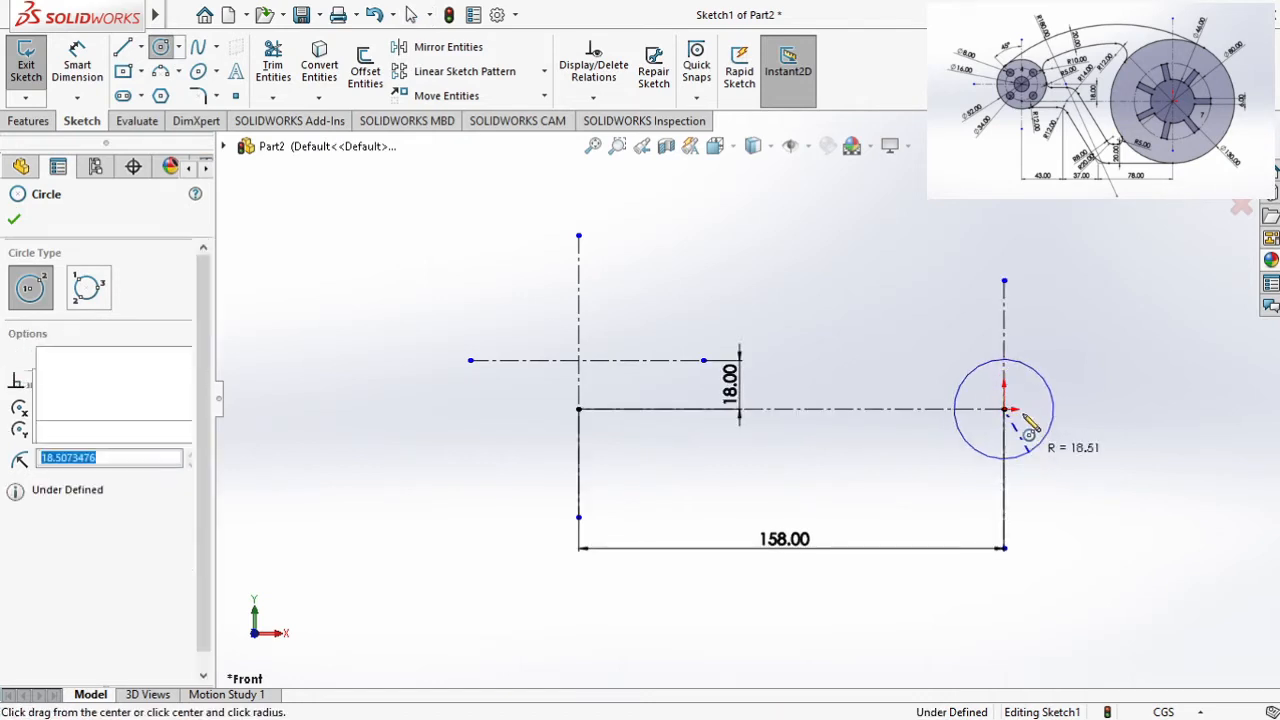
left_click(1045, 474)
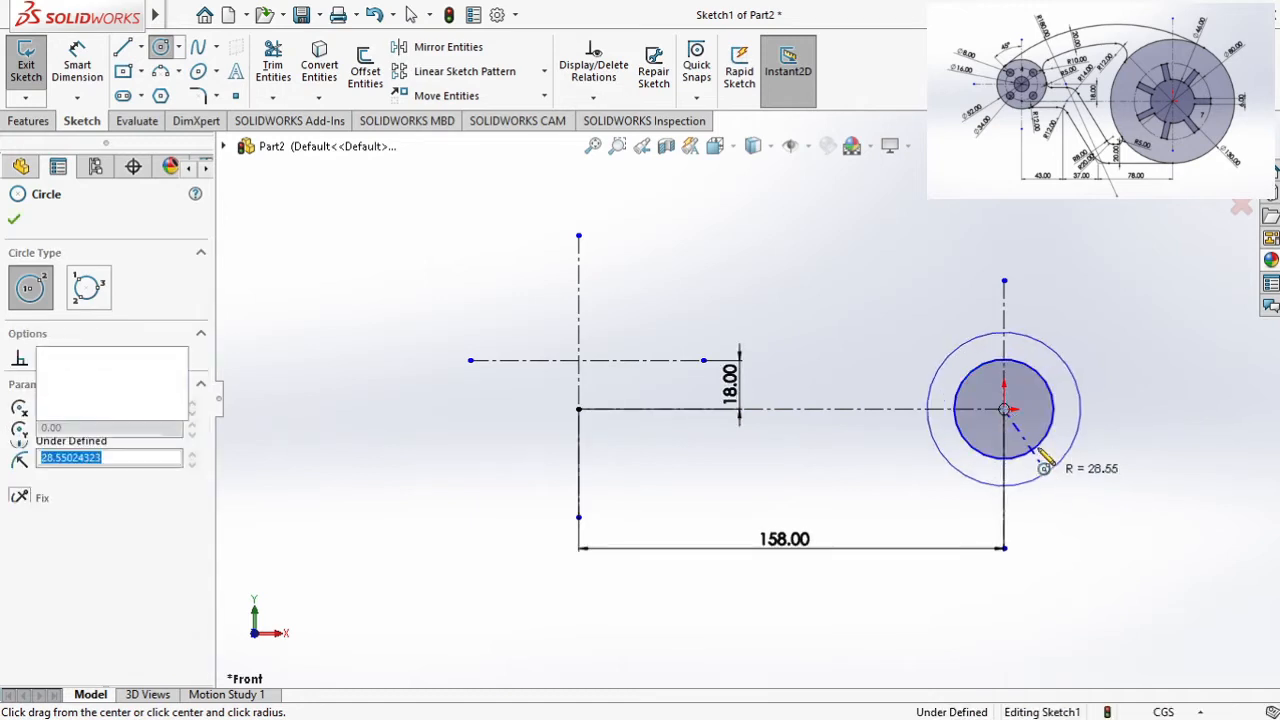
left_click(1005, 409)
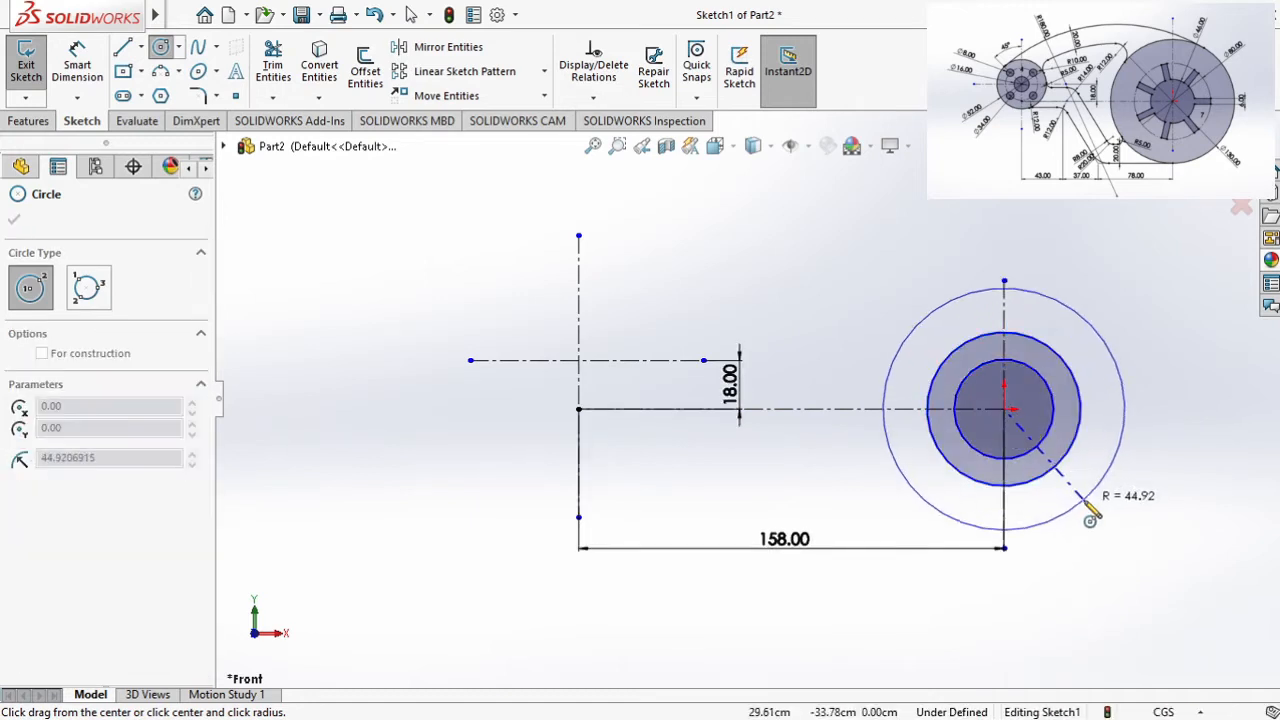
left_click(1097, 503)
key("Escape")
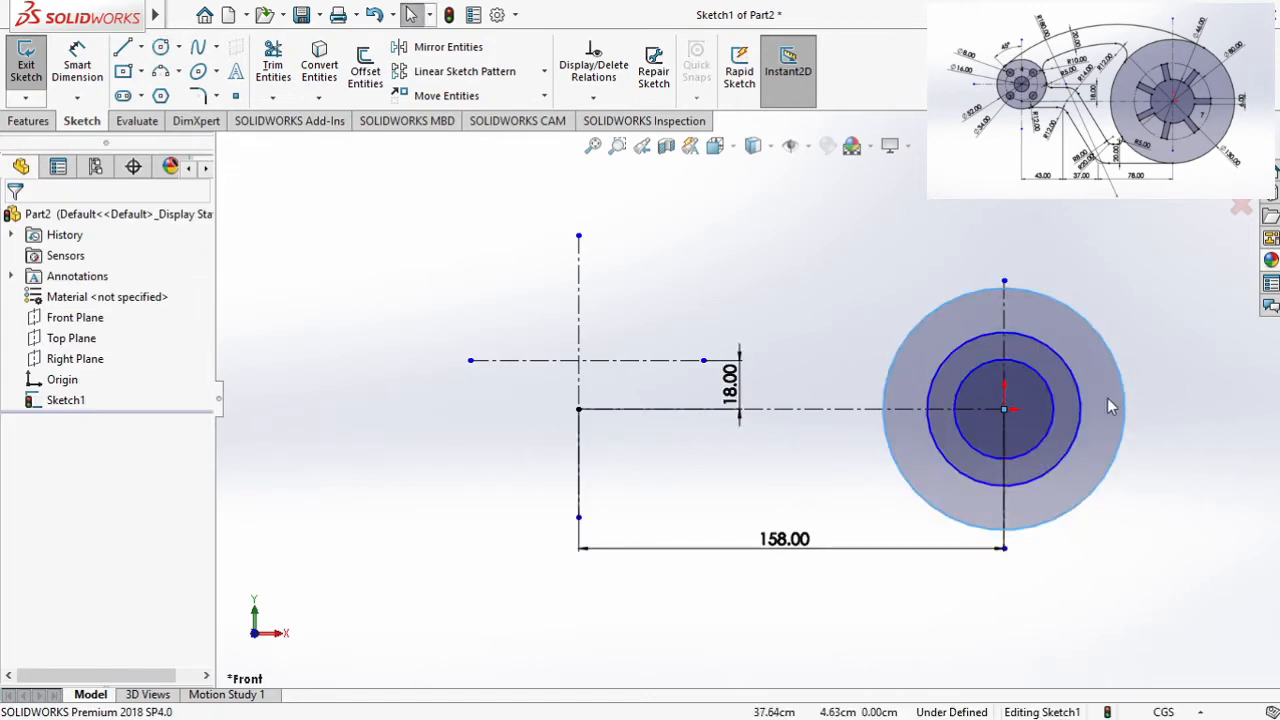
Step: Dimension the innermost circle at the origin with a diameter of 46 cm
left_click(96, 69)
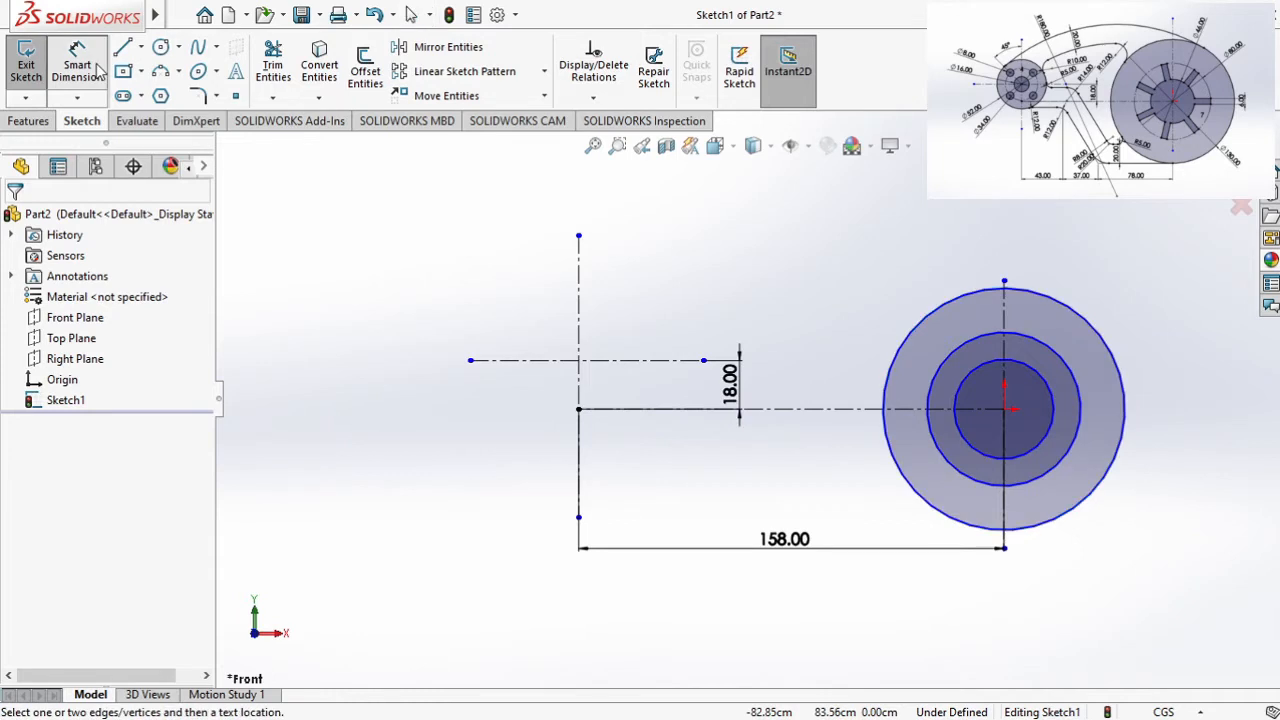
left_click(1033, 445)
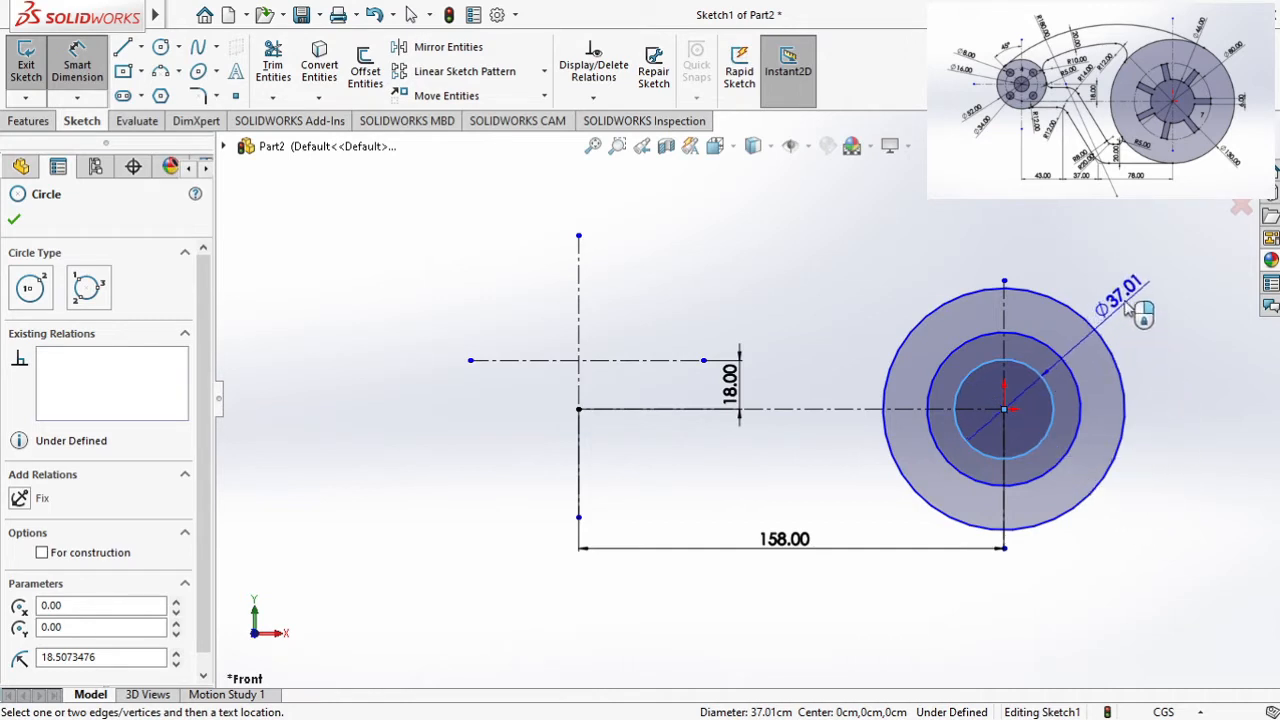
left_click(1100, 264)
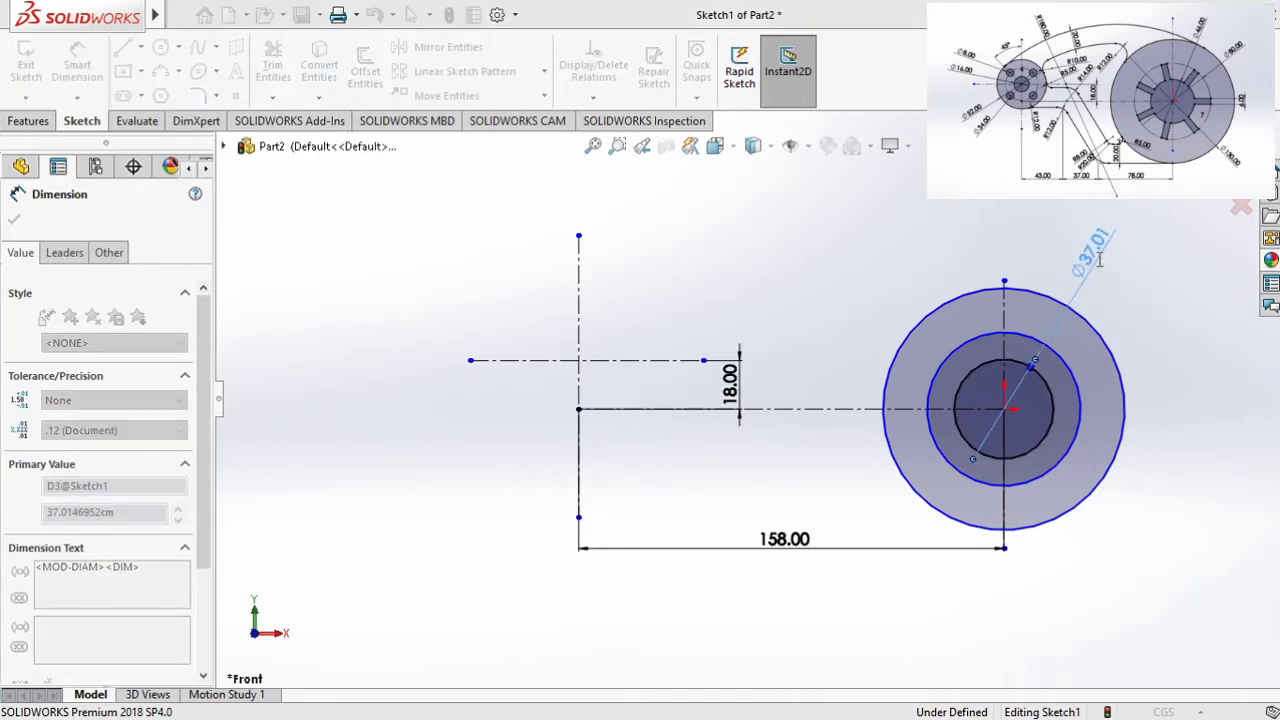
type("46")
key("Return")
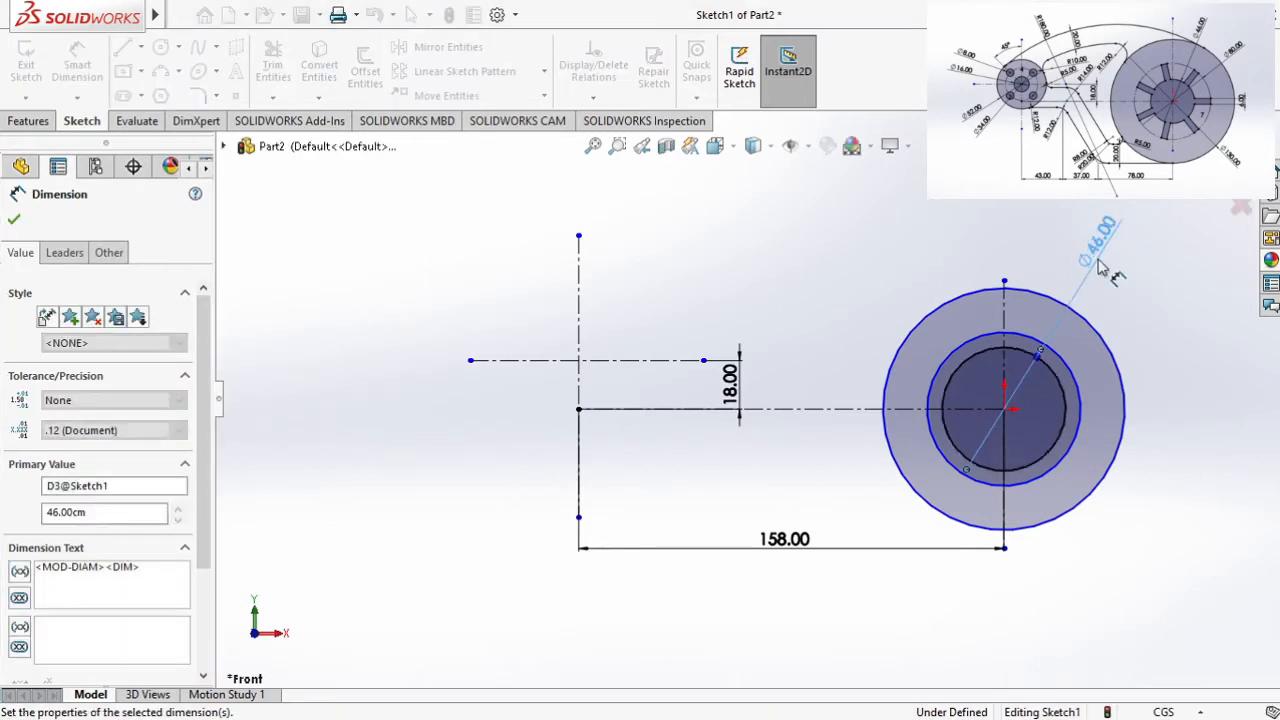
Step: Dimension the middle concentric circle at the origin with a diameter of 80 cm
left_click(1078, 440)
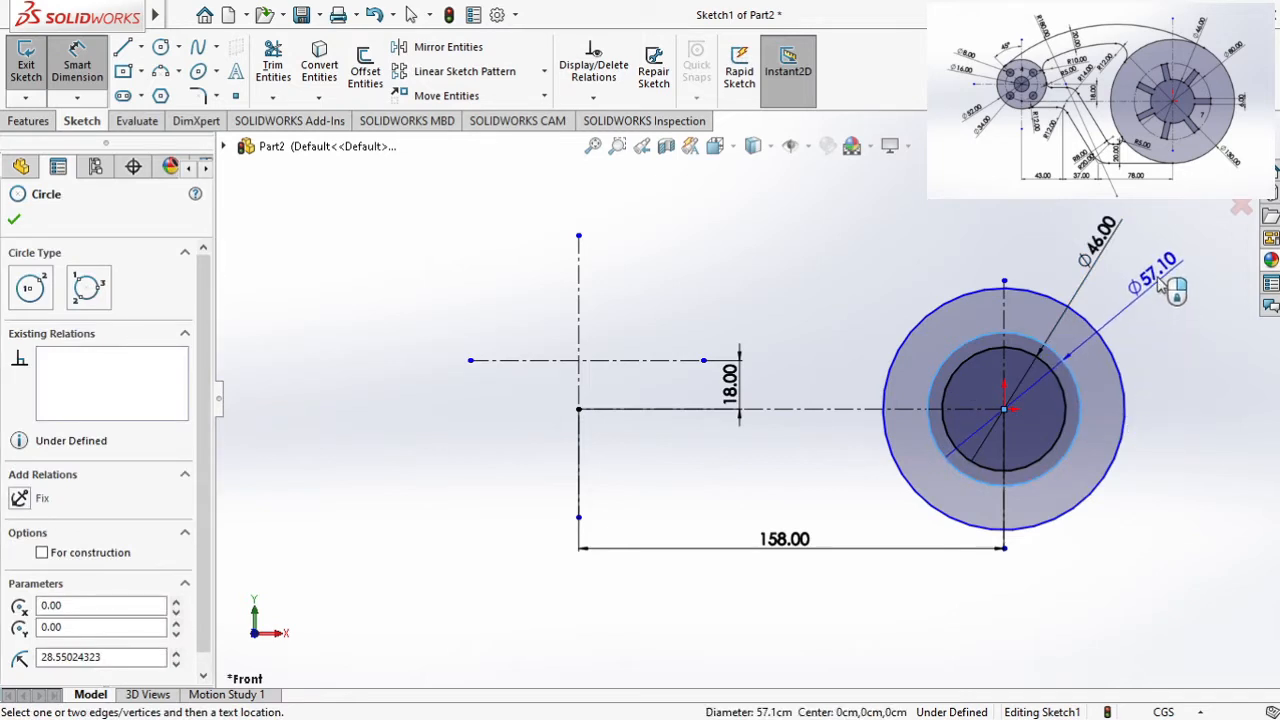
left_click(1155, 285)
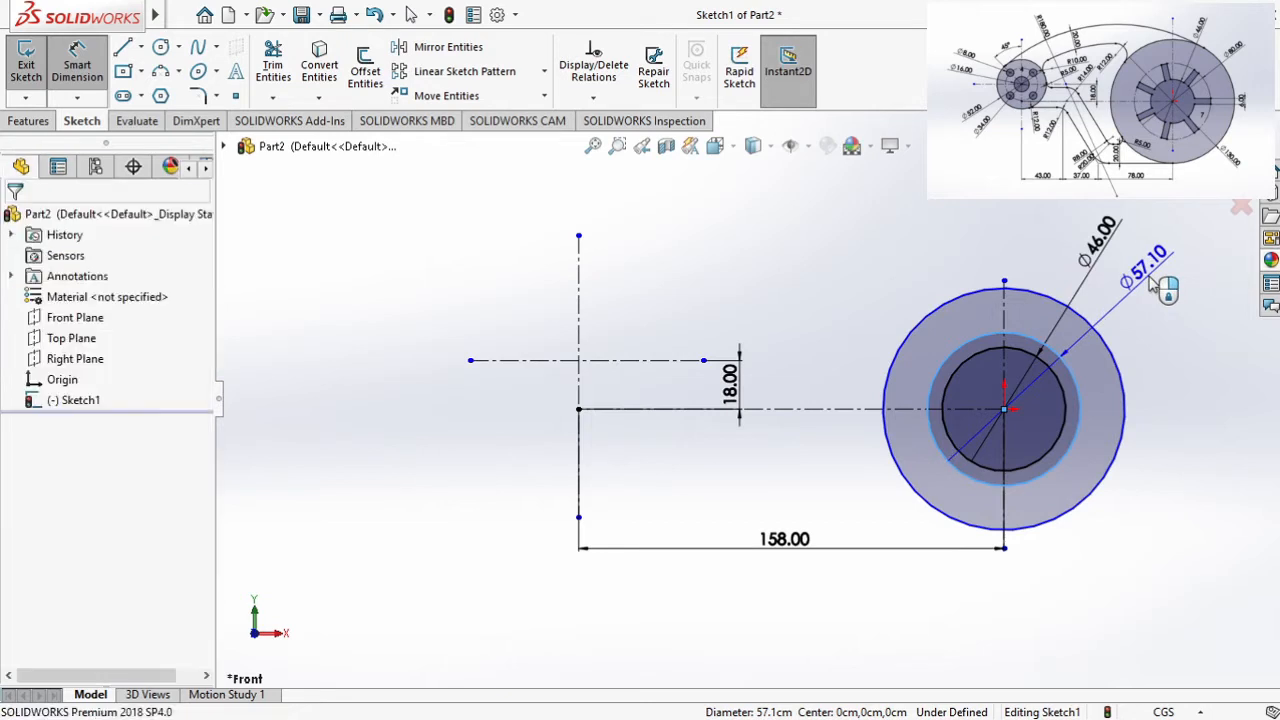
type("80")
key("Return")
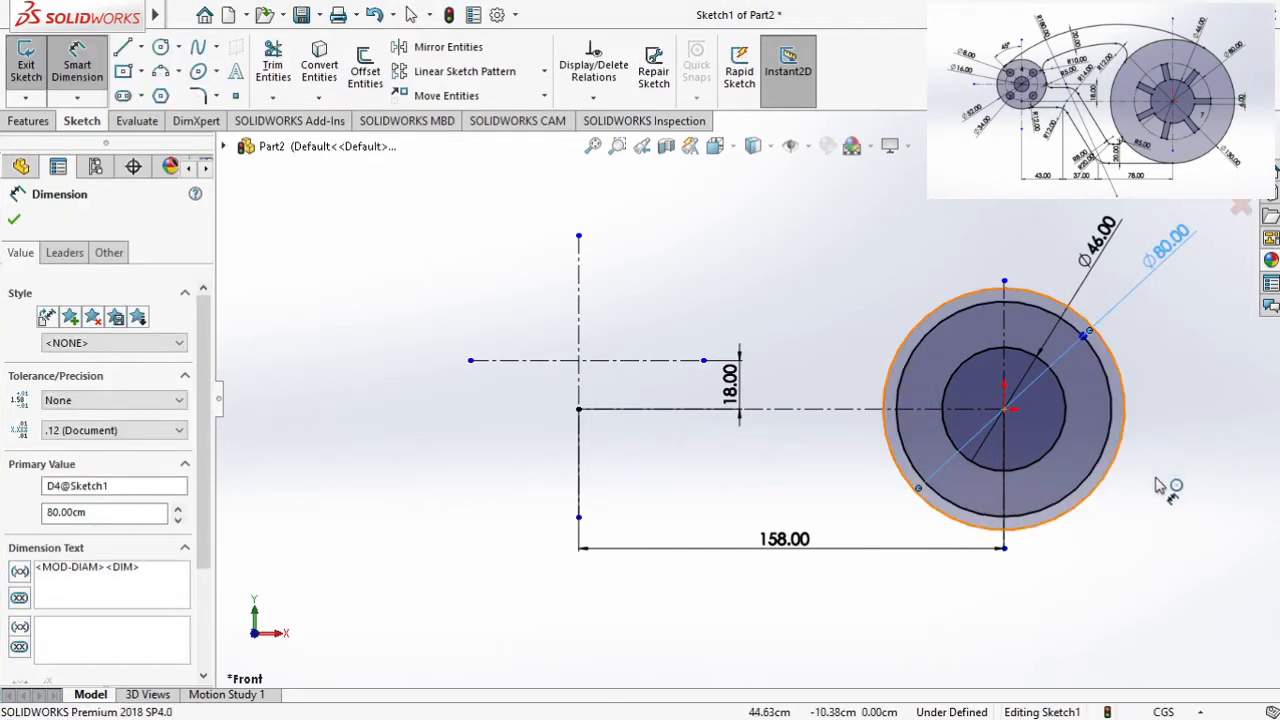
Step: Dimension the outermost concentric circle at the origin with a diameter of 130 cm
left_click(1124, 450)
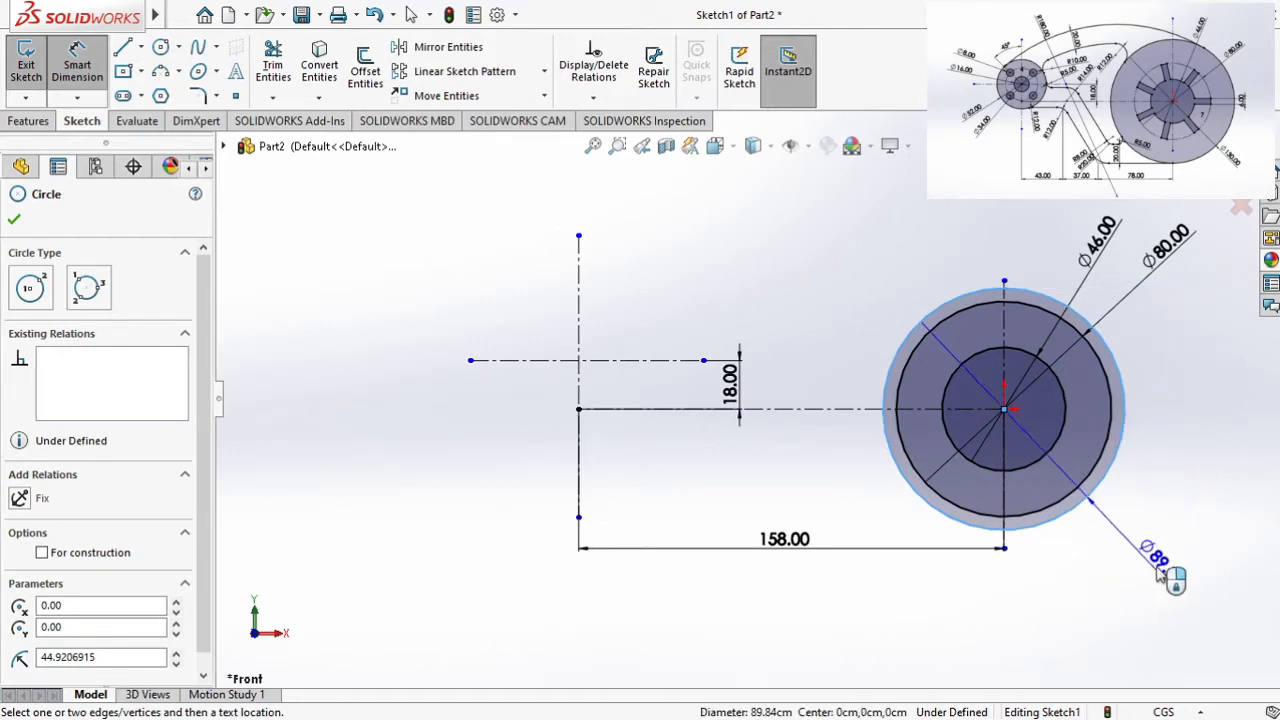
left_click(1154, 563)
type("130")
key("Return")
key("Escape")
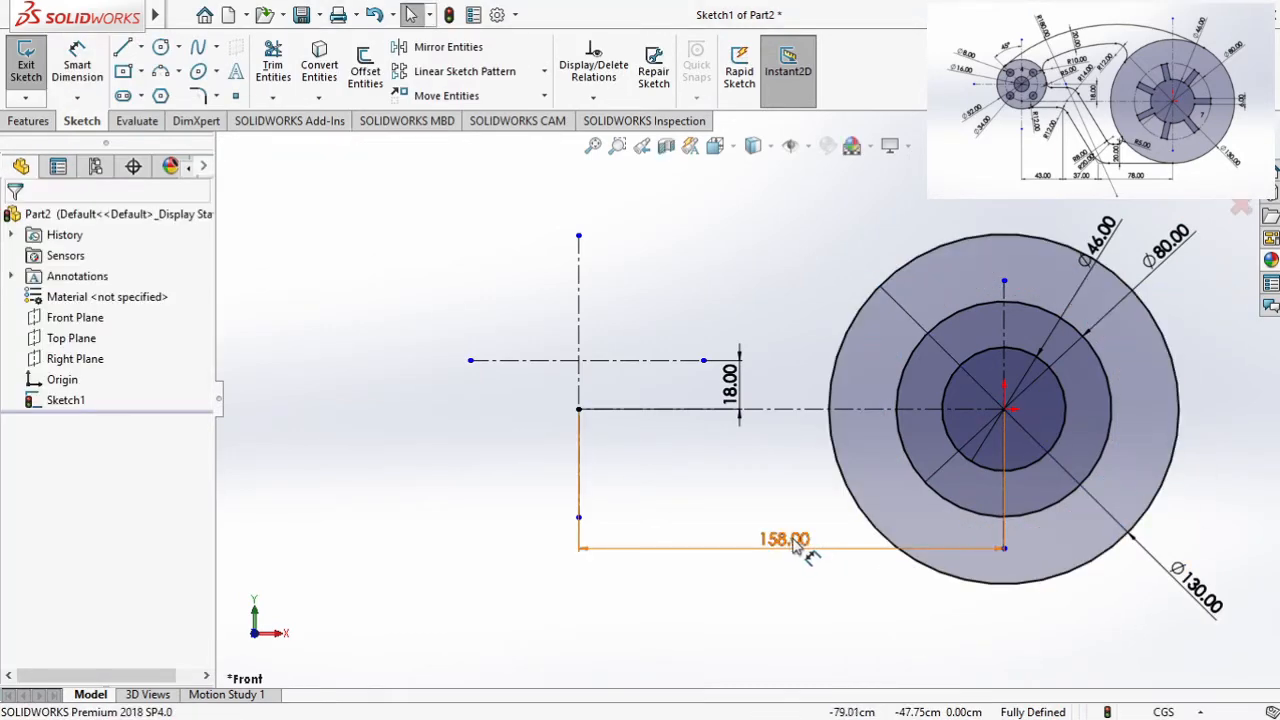
Step: Move the 158 cm dimension below the circles and stretch the right vertical centerline's upper end to about 87 cm above the origin
left_click_drag(795, 545, 818, 645)
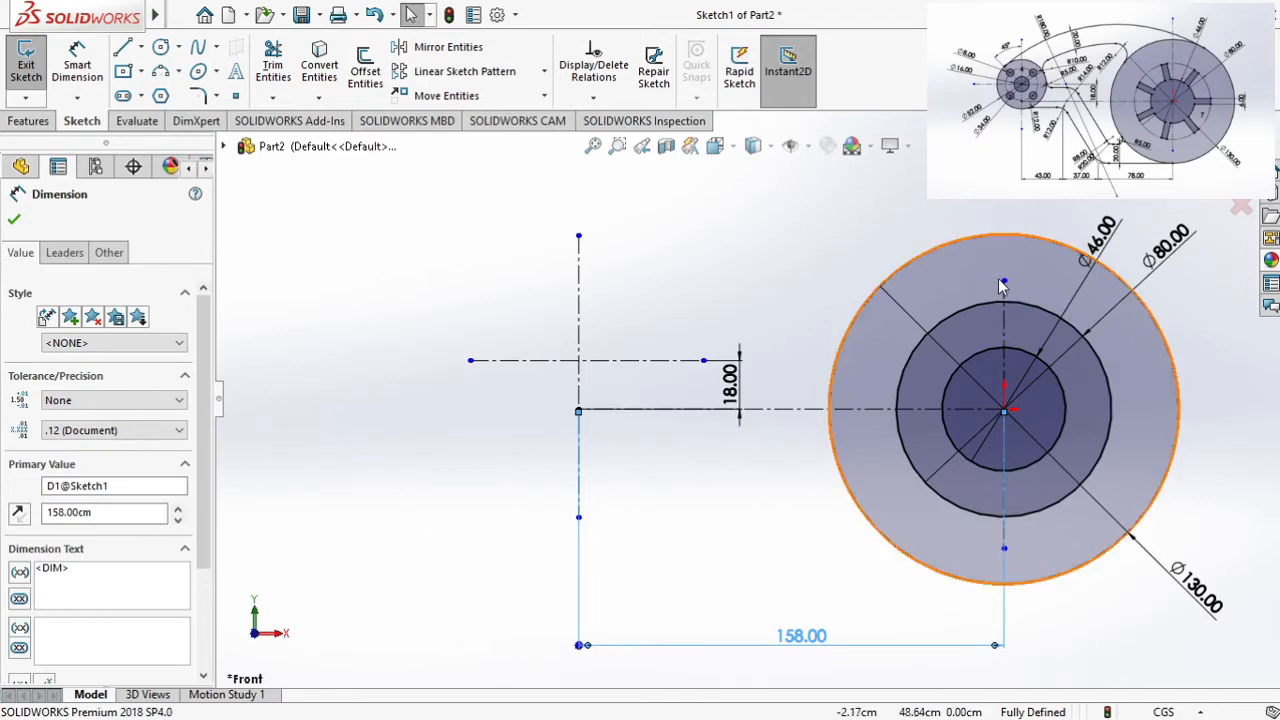
left_click_drag(1005, 282, 1005, 175)
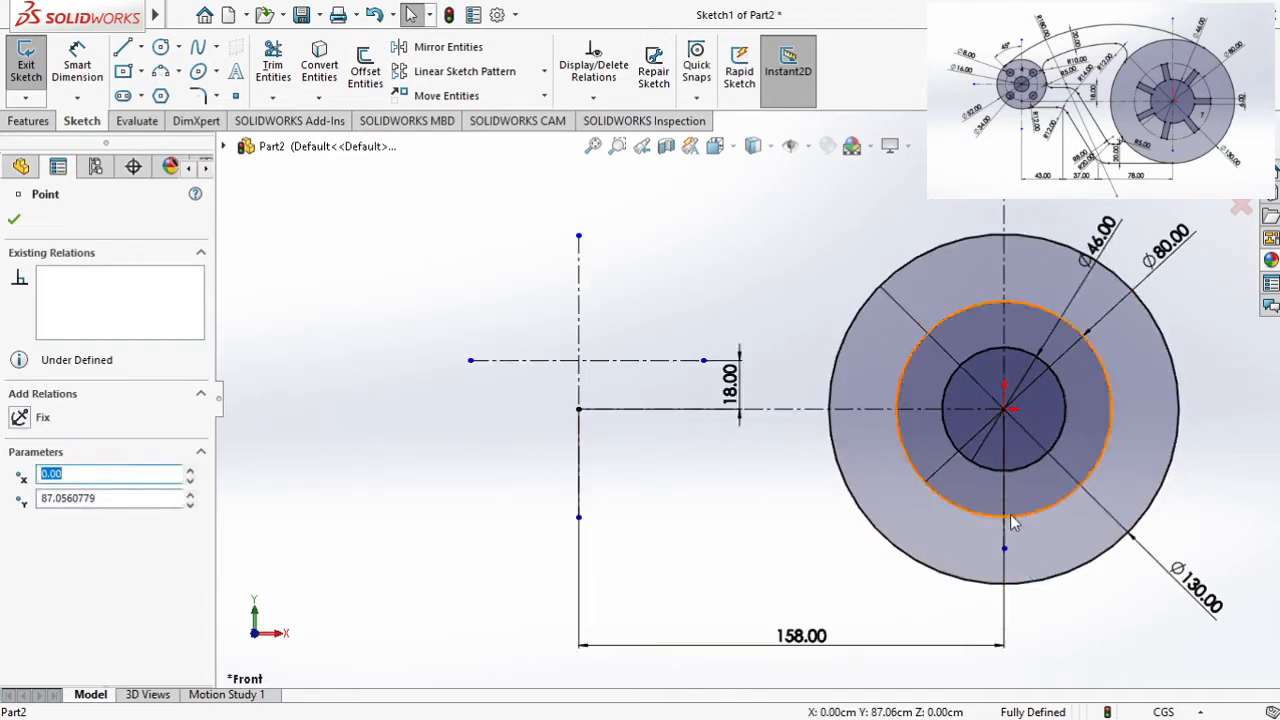
left_click_drag(1005, 548, 1005, 644)
left_click(1206, 538)
Step: Draw a corner rectangle about 12 cm tall from the middle circle's right side to just inside the innermost circle
scroll(1203, 418, "down", 2)
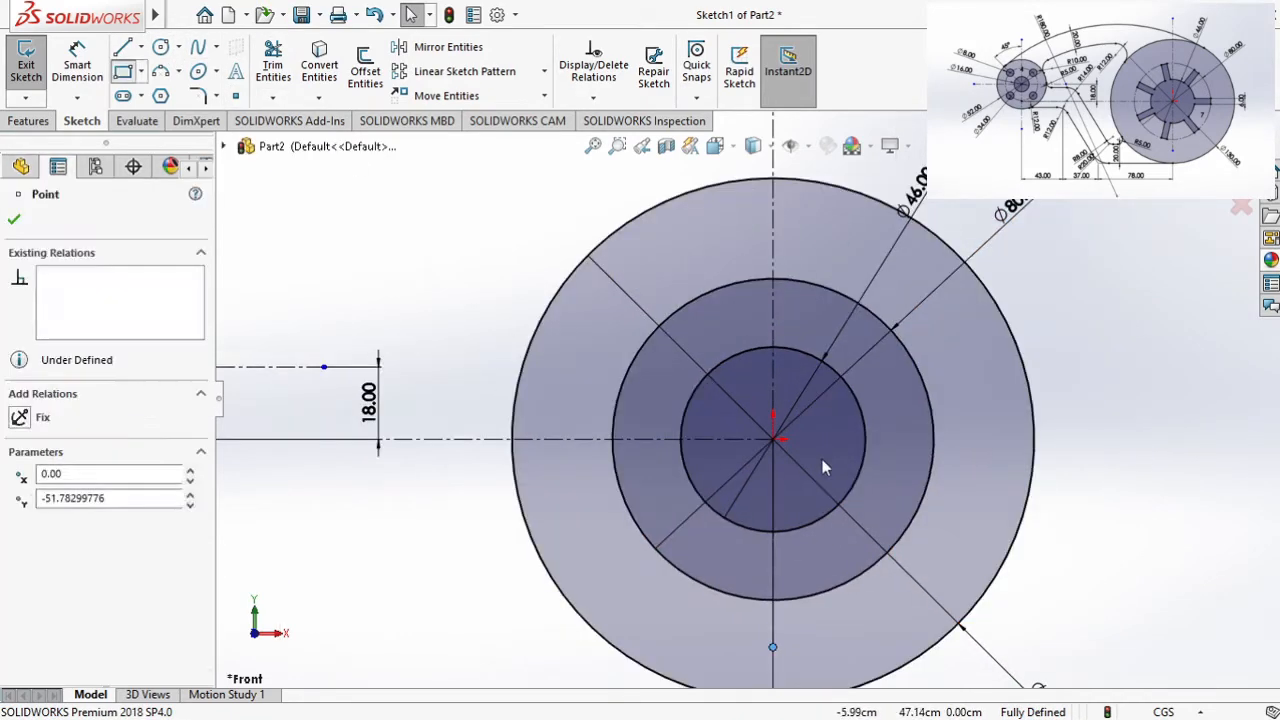
right_click_drag(822, 459, 900, 445)
scroll(960, 412, "down", 1)
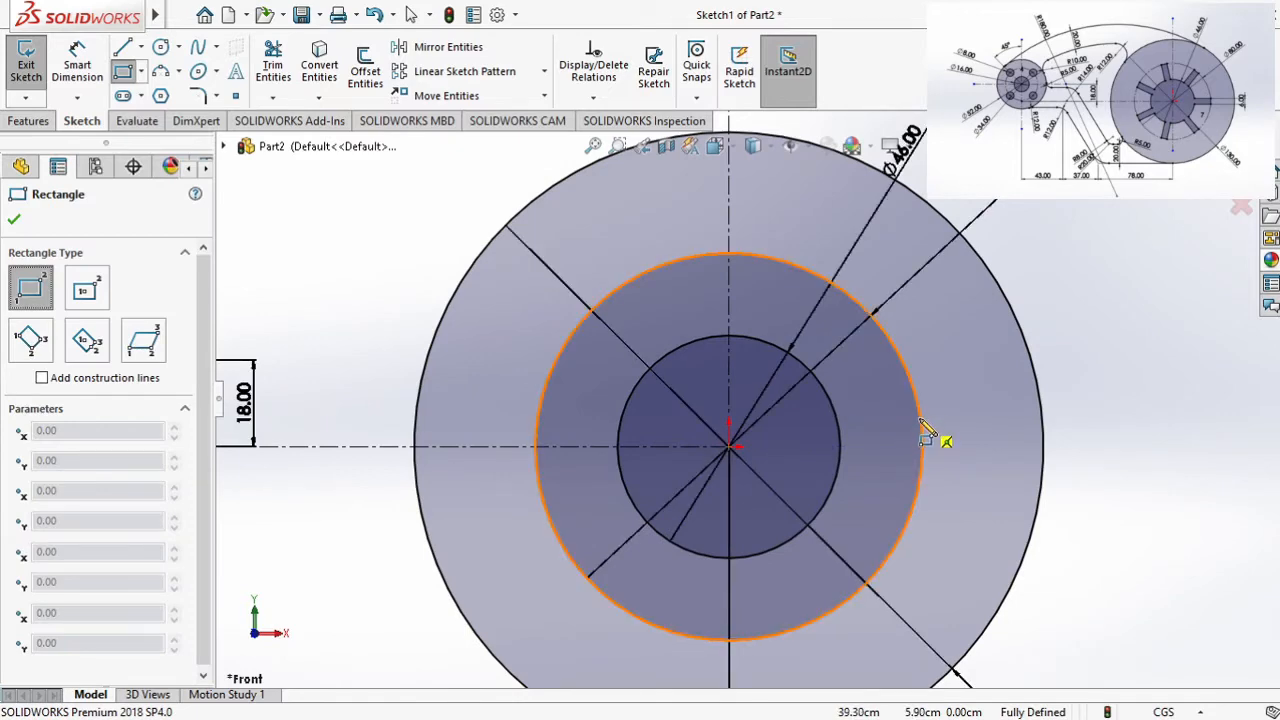
left_click(920, 419)
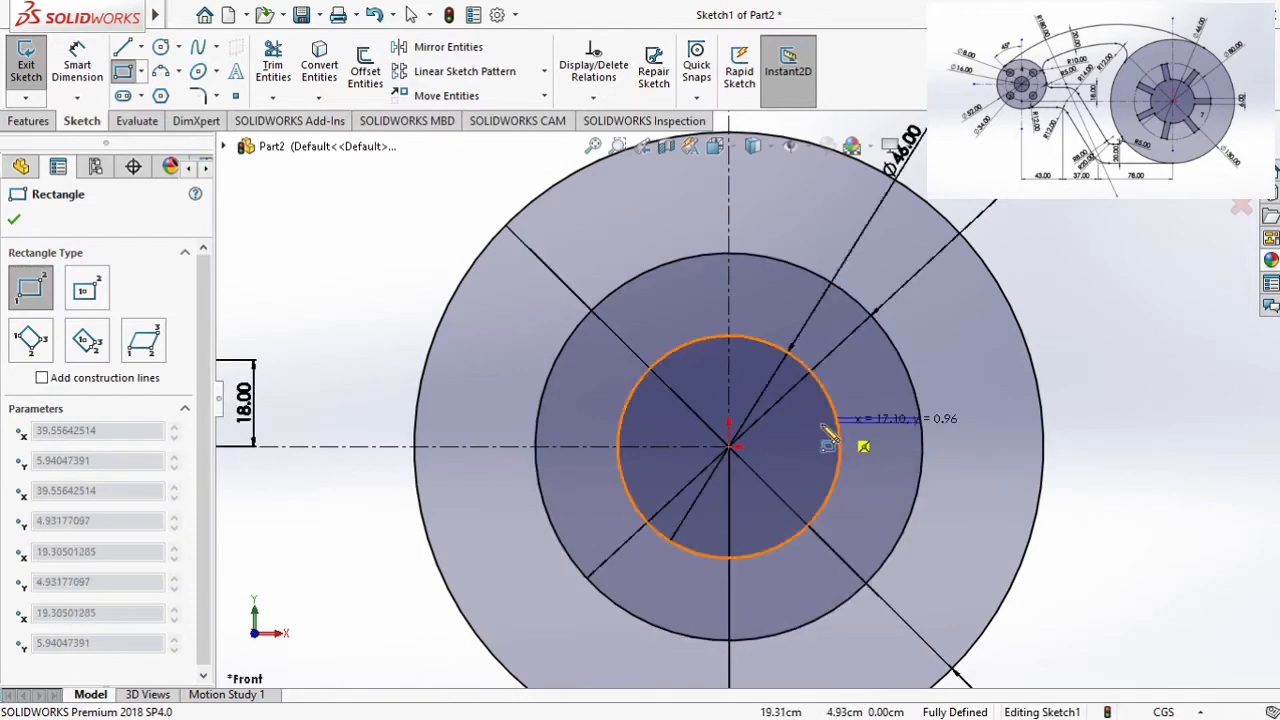
left_click(814, 476)
key("Escape")
Step: Convert the middle 80 cm circle to construction geometry
scroll(955, 468, "down", 3)
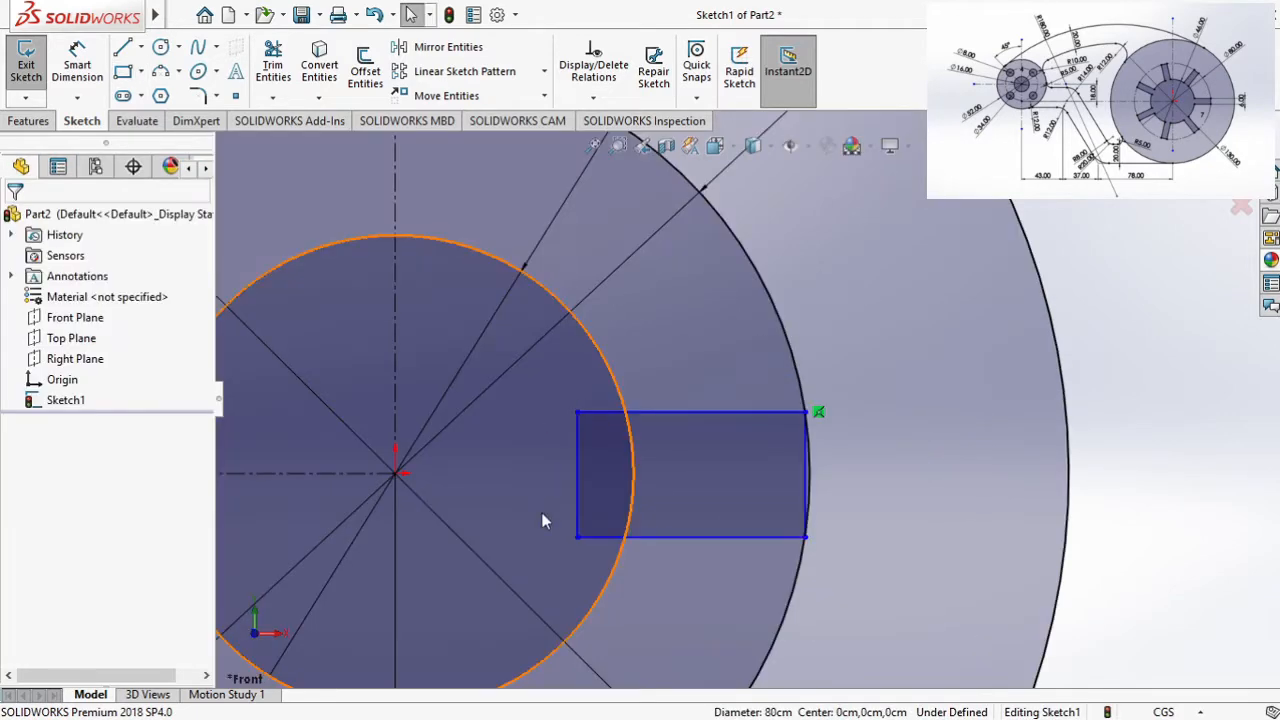
left_click(800, 385)
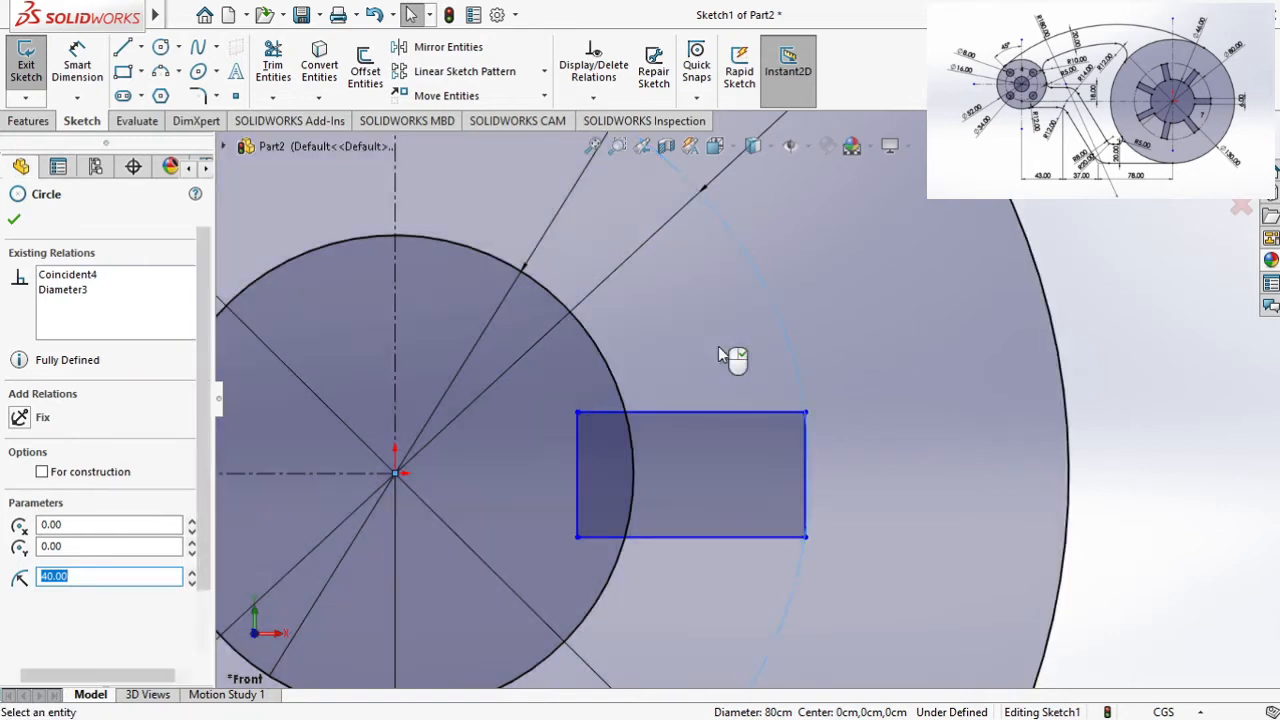
left_click(726, 355)
scroll(720, 340, "down", 2)
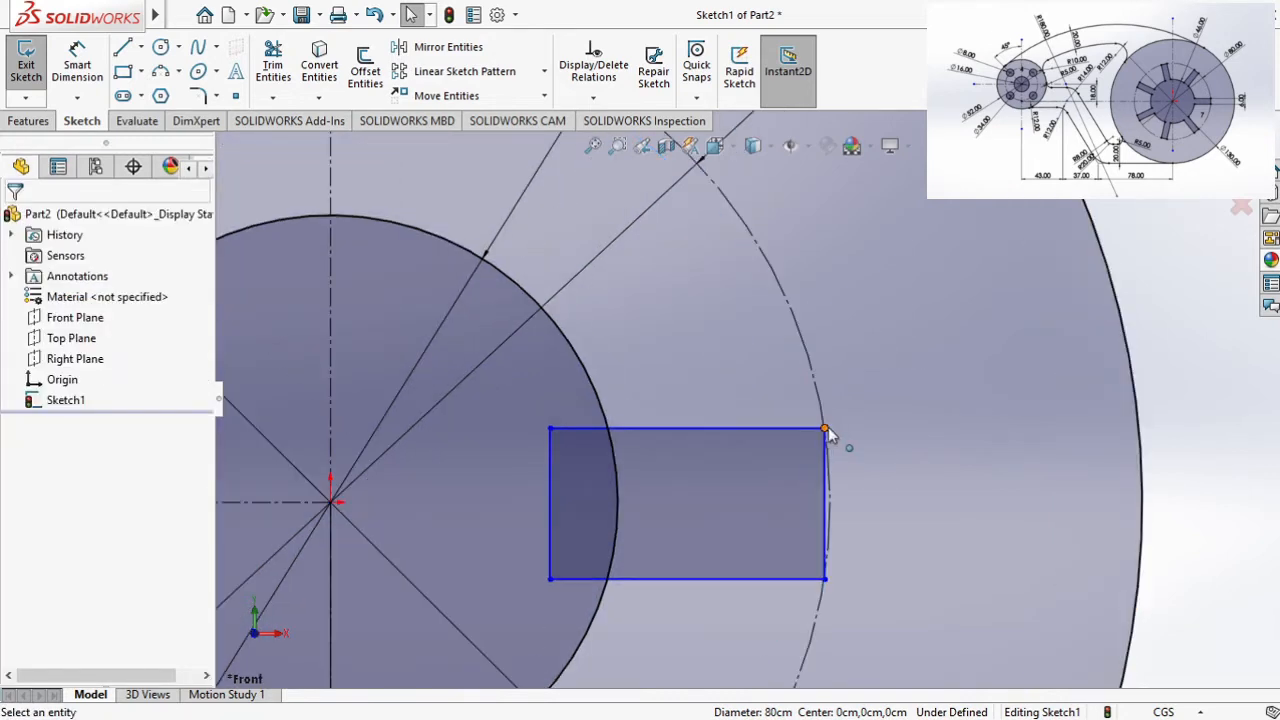
Step: Make the rectangle's two outer corners coincident with the 80 cm construction circle
left_click(826, 428)
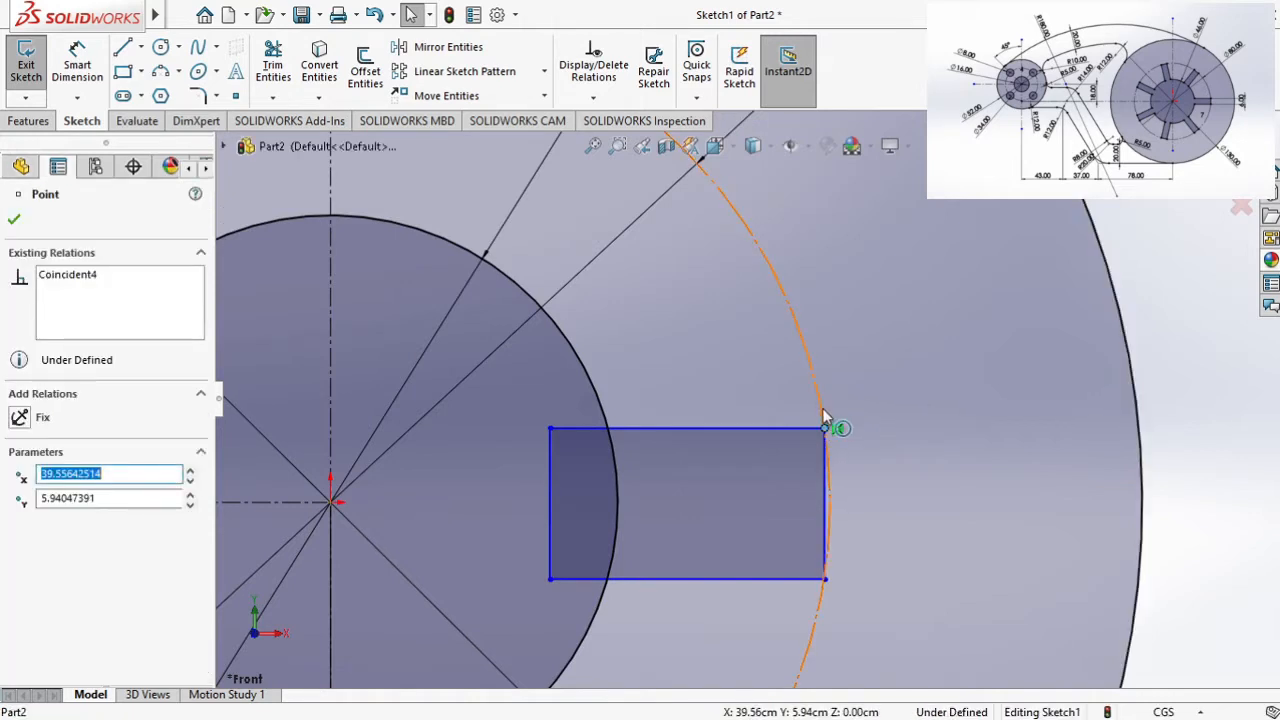
left_click(821, 408, "ctrl")
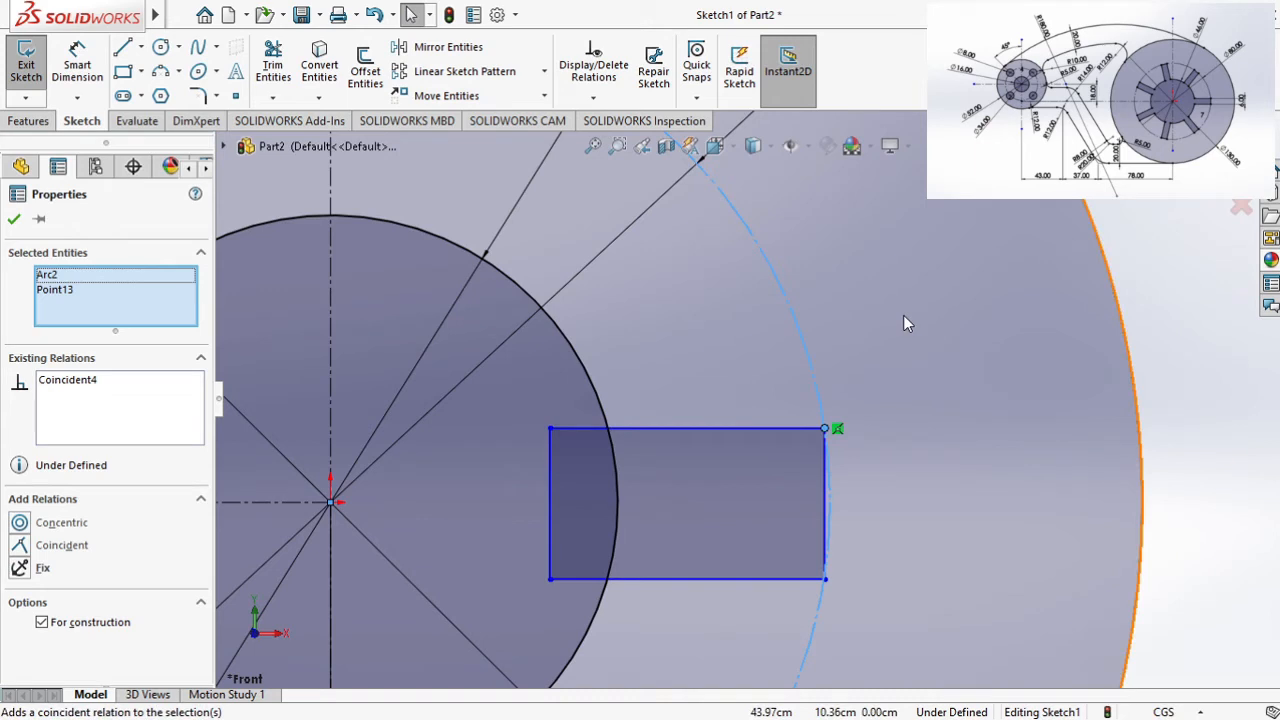
left_click(812, 372)
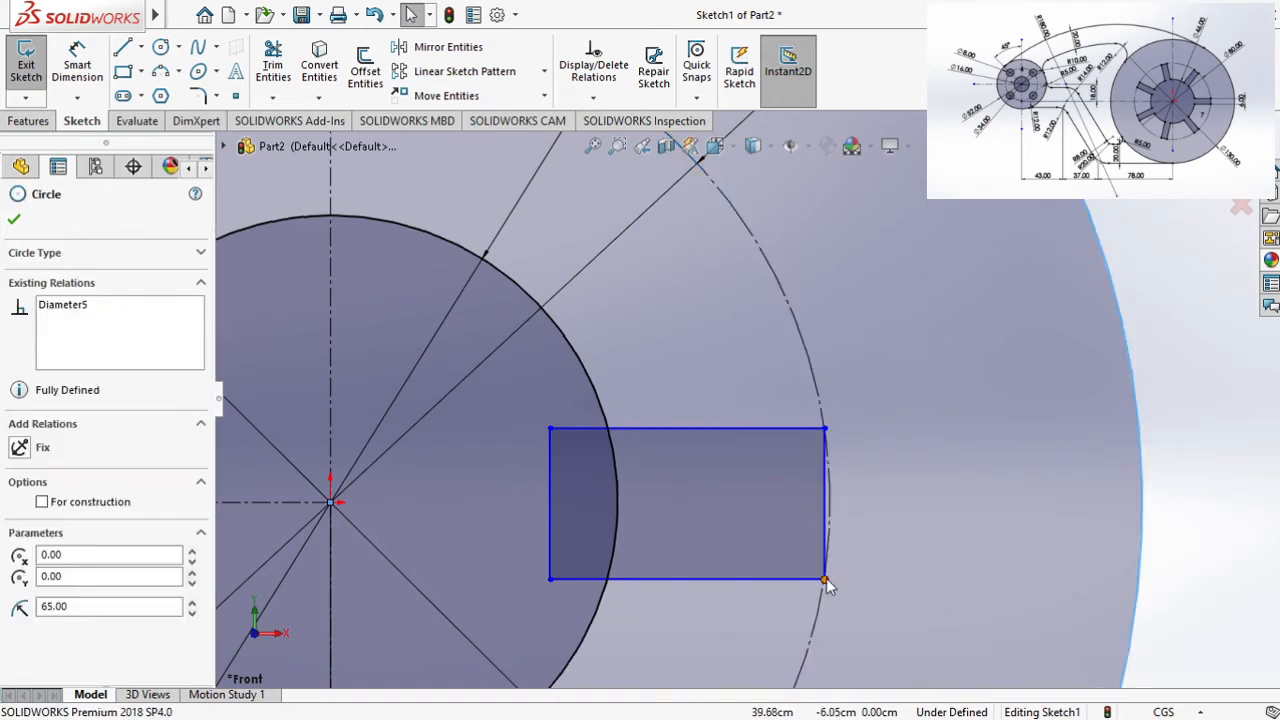
left_click(825, 579)
left_click(817, 590)
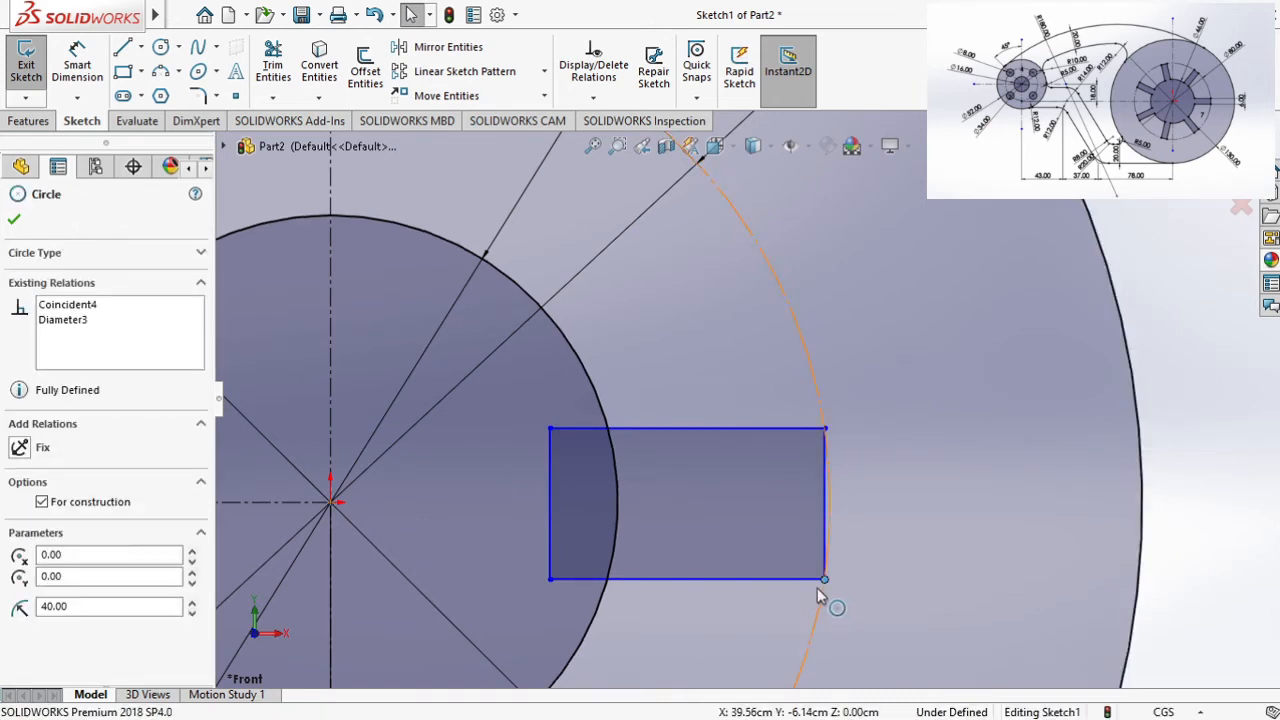
left_click(826, 579, "ctrl")
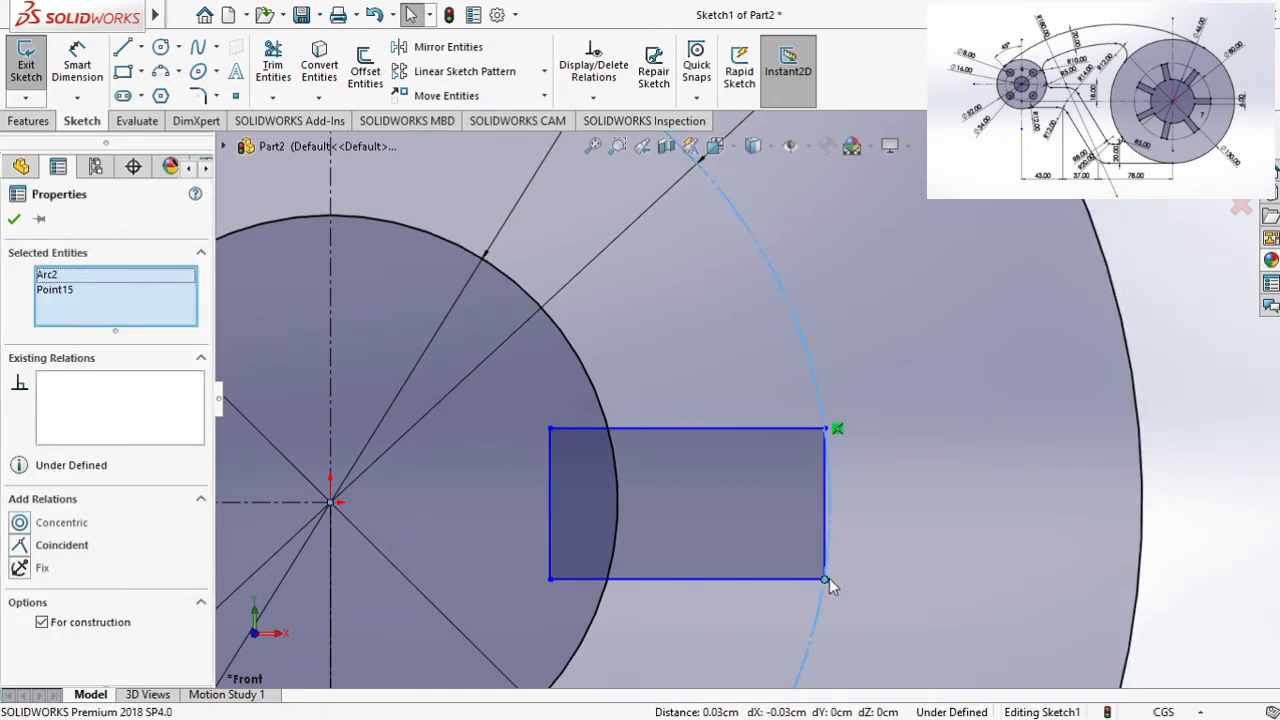
left_click(908, 514)
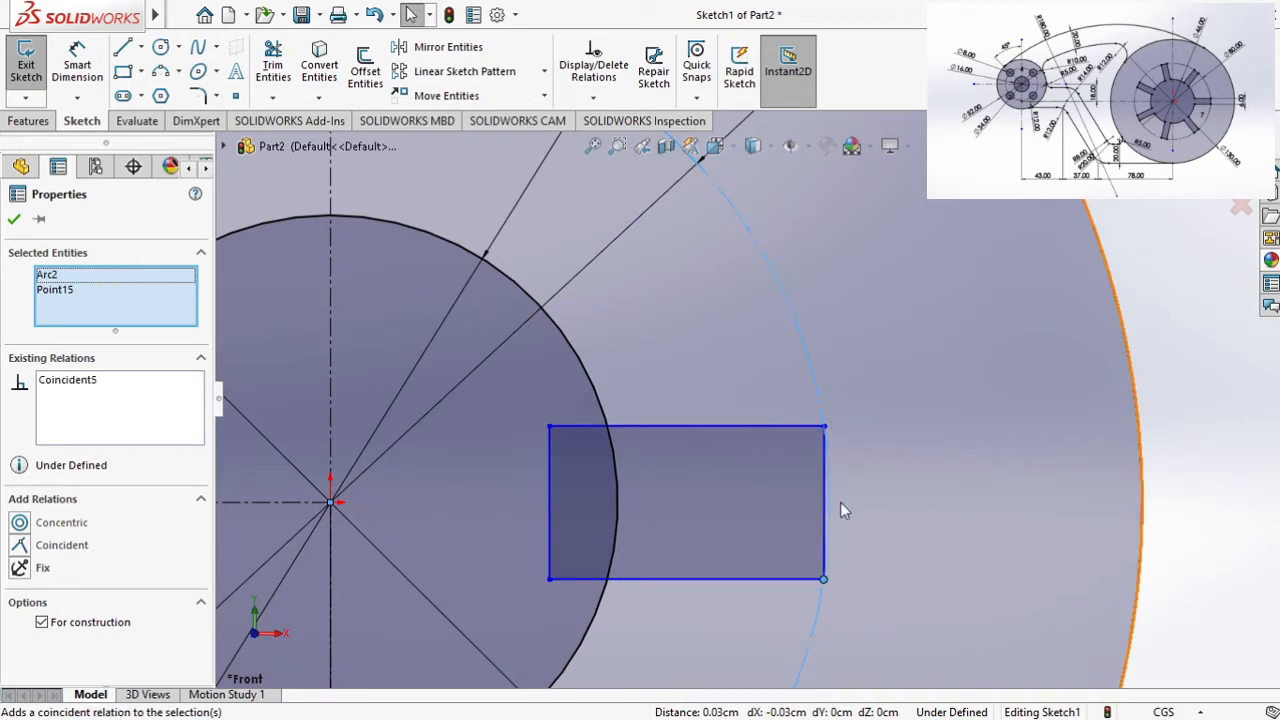
Step: Dimension the rectangle's outer vertical side as 6 cm
left_click(93, 66)
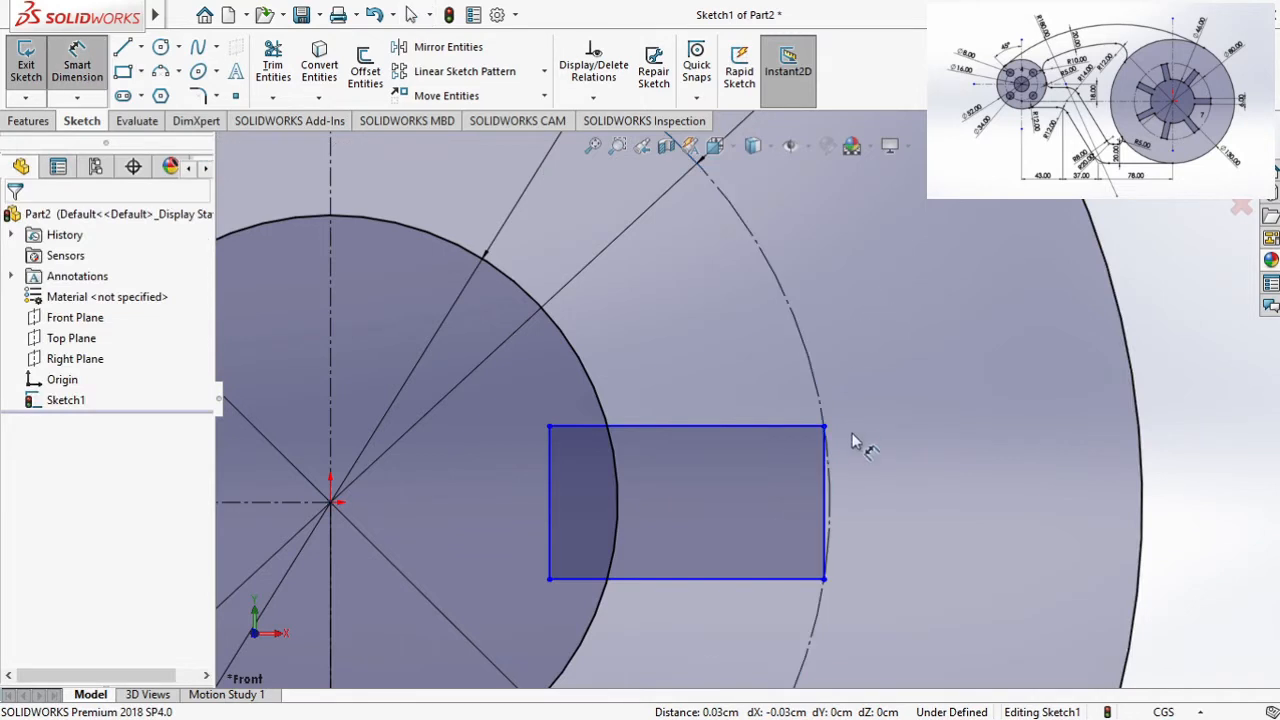
left_click(825, 500)
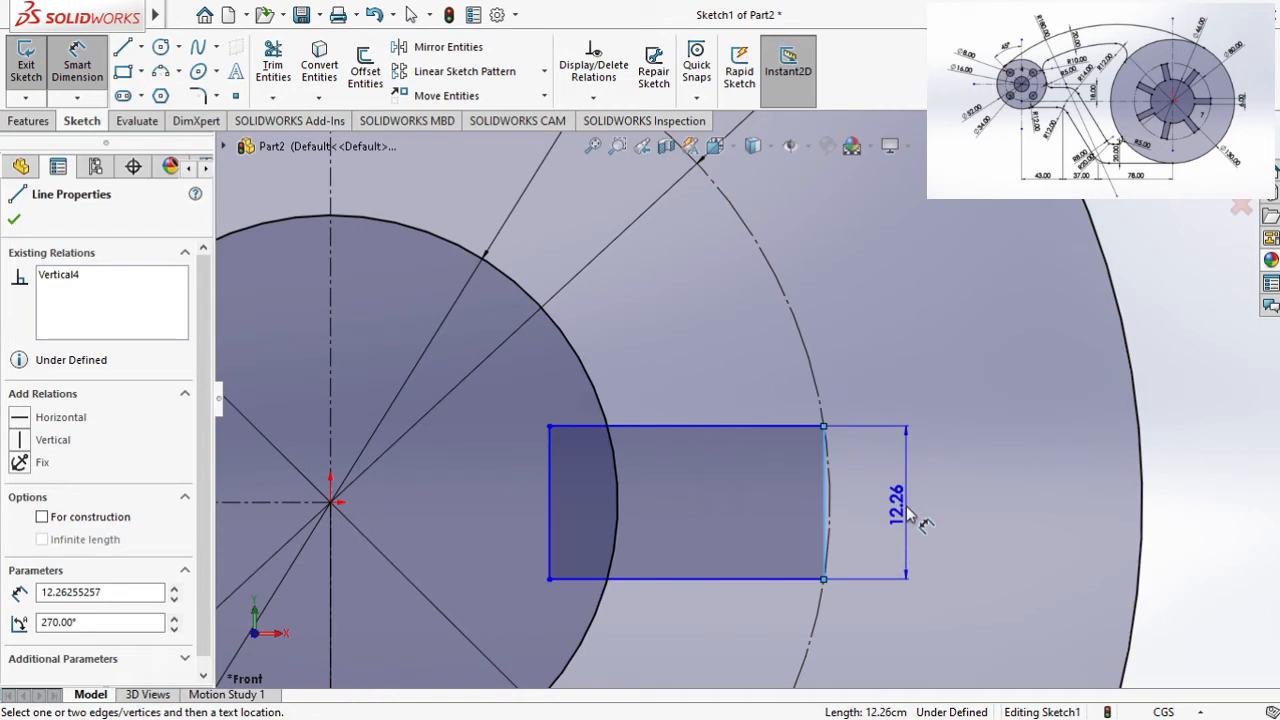
left_click(918, 511)
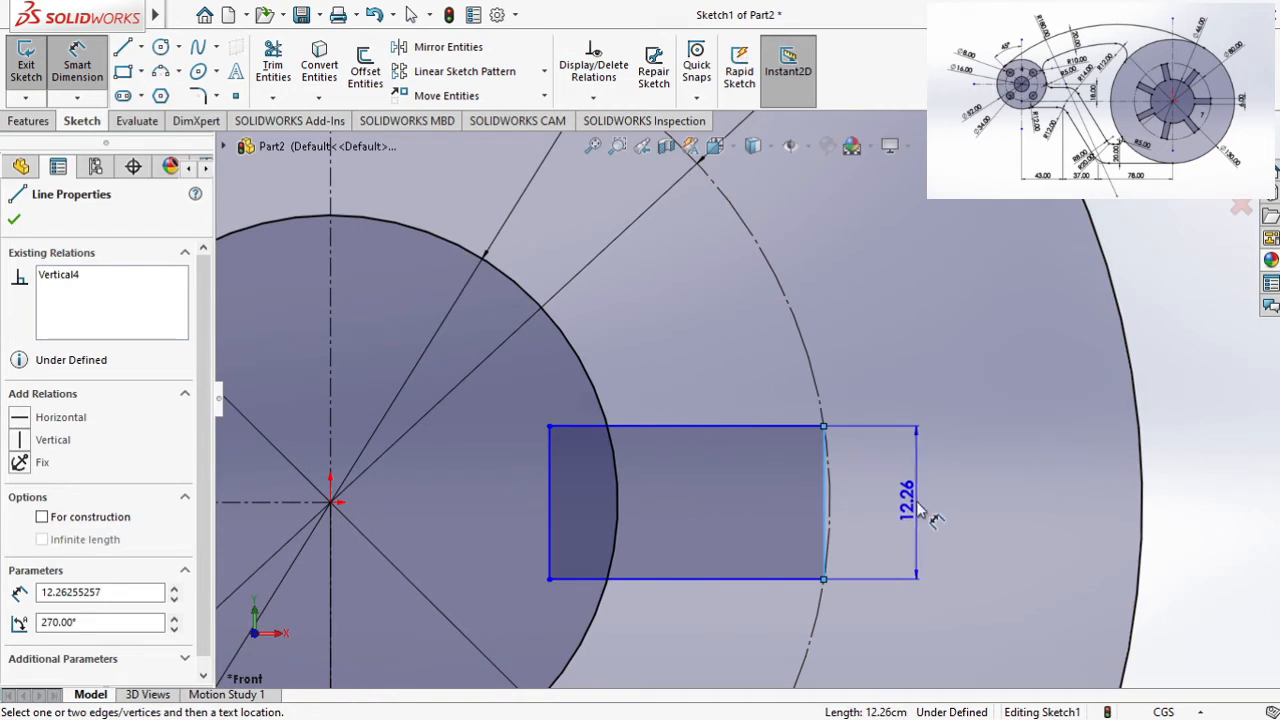
type("6")
key("Return")
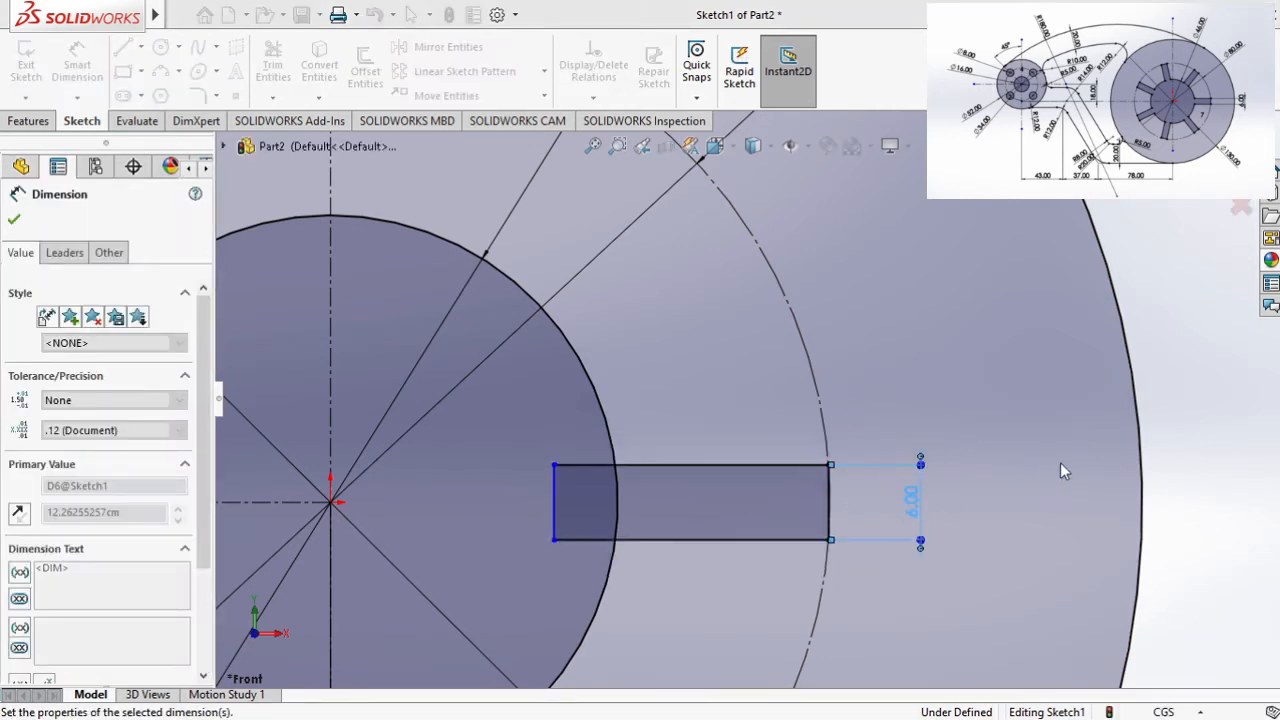
left_click(704, 396)
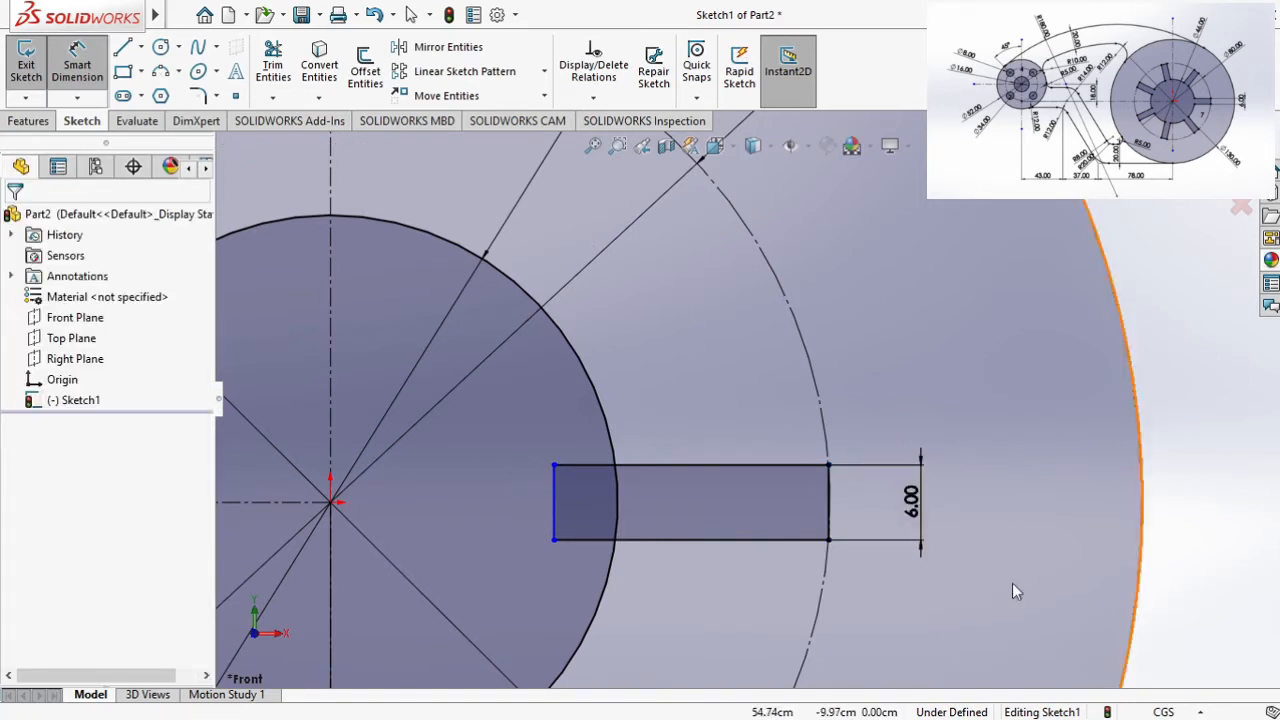
key("Escape")
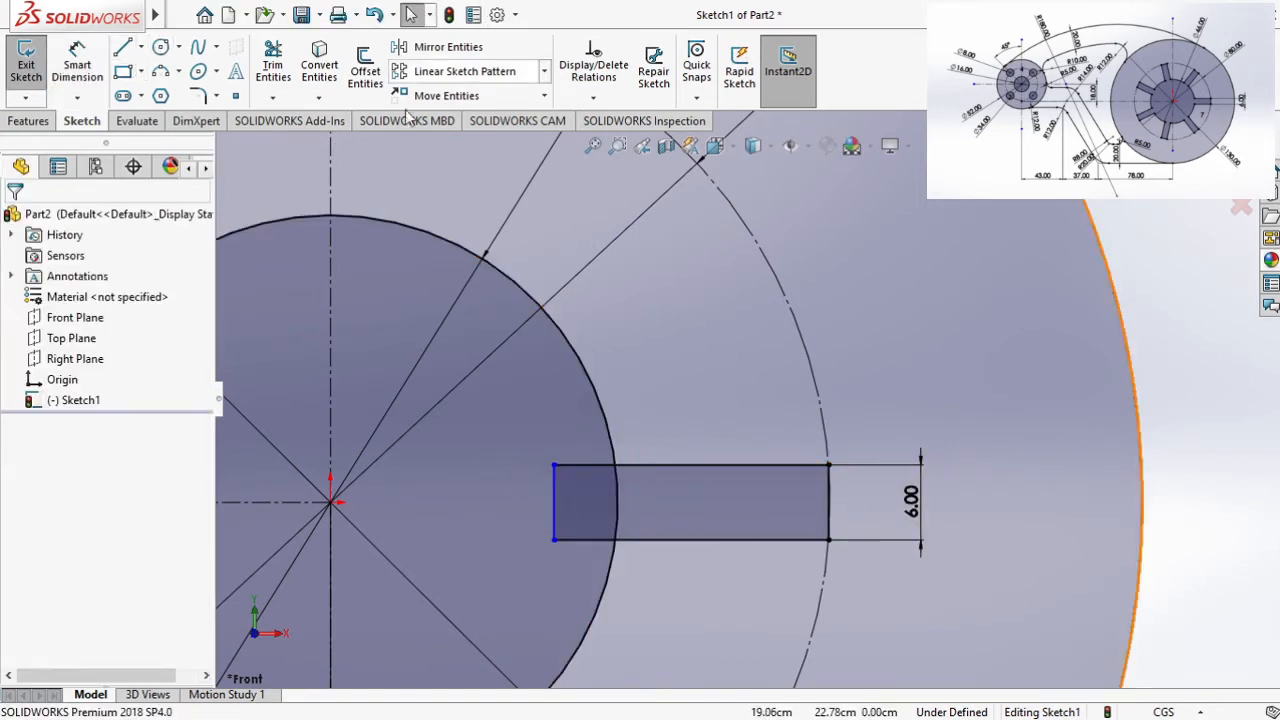
Step: Power-trim the rectangle's lines inside the 46 cm circle and the circle's arc between its two horizontal sides, leaving an open slot
left_click(272, 65)
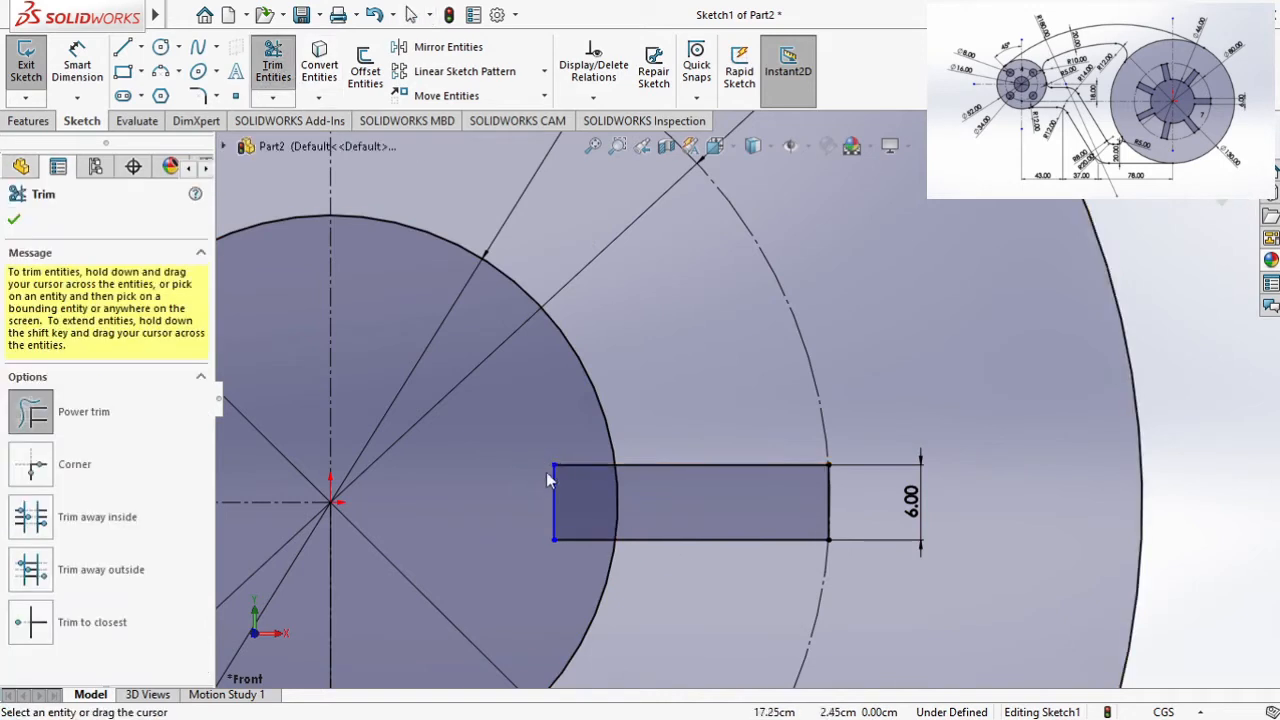
left_click_drag(549, 474, 567, 494)
left_click_drag(564, 424, 575, 508)
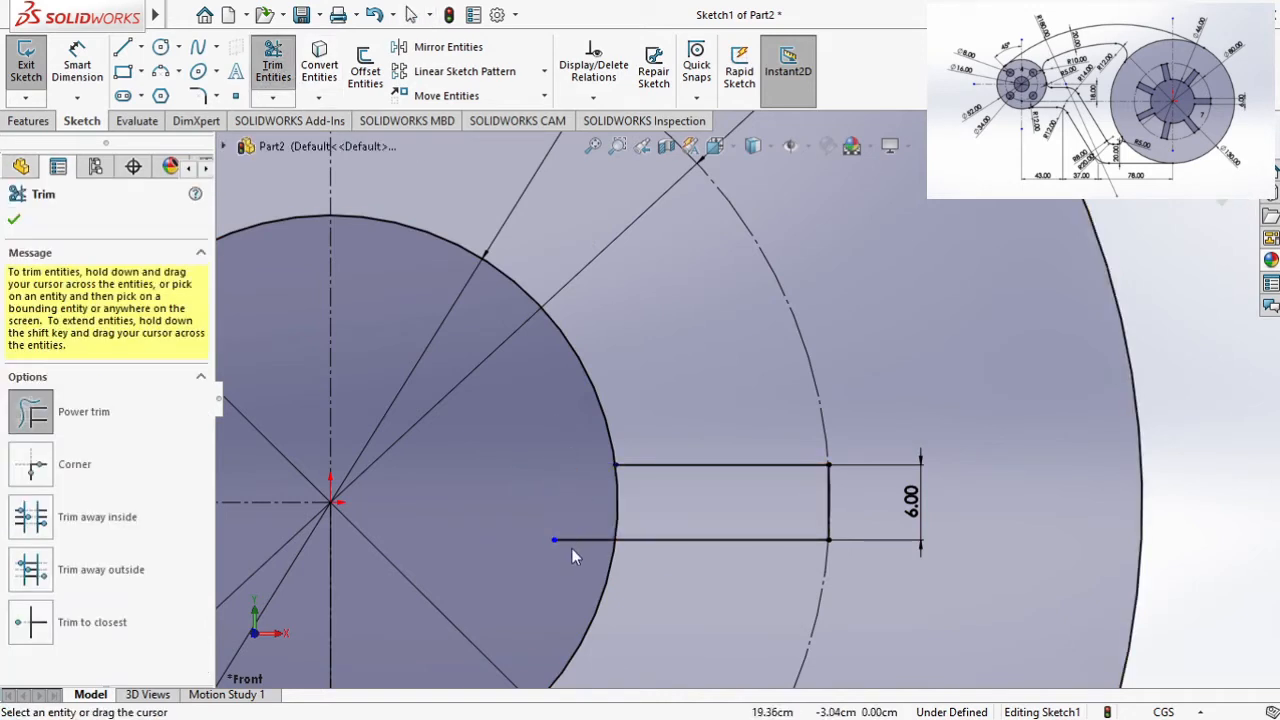
scroll(910, 424, "up", 5)
left_click(797, 452)
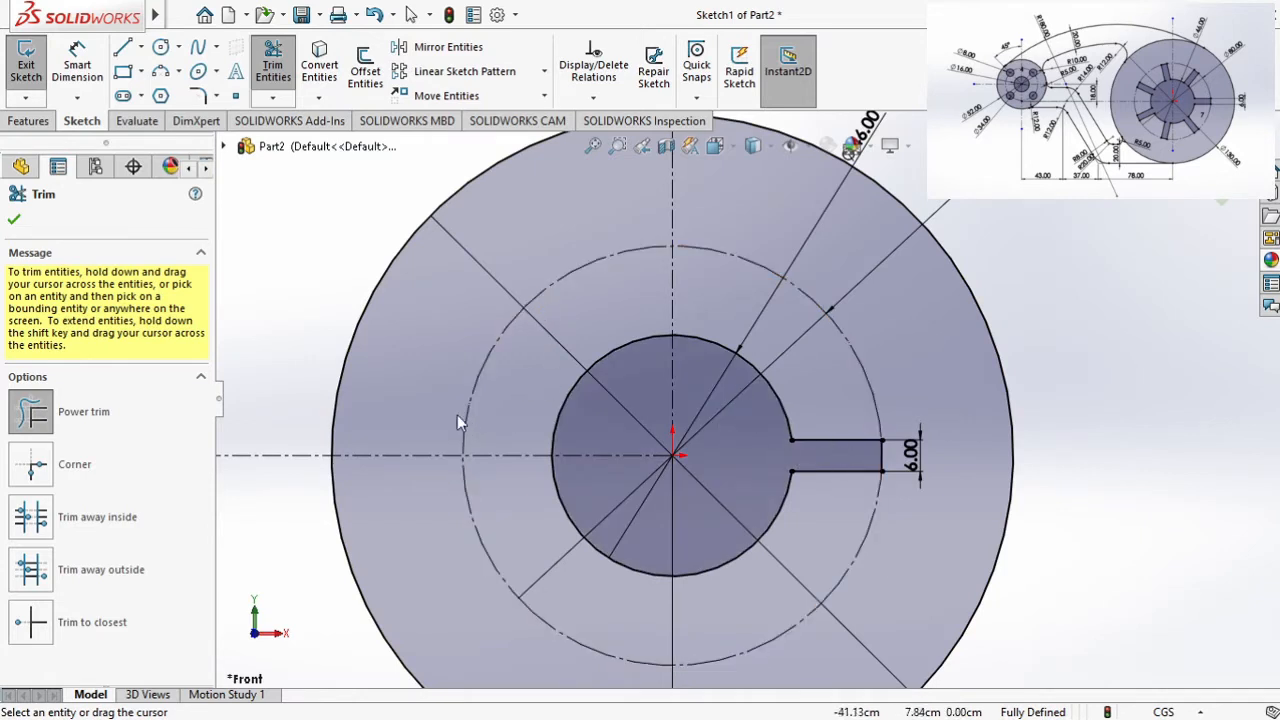
key("Escape")
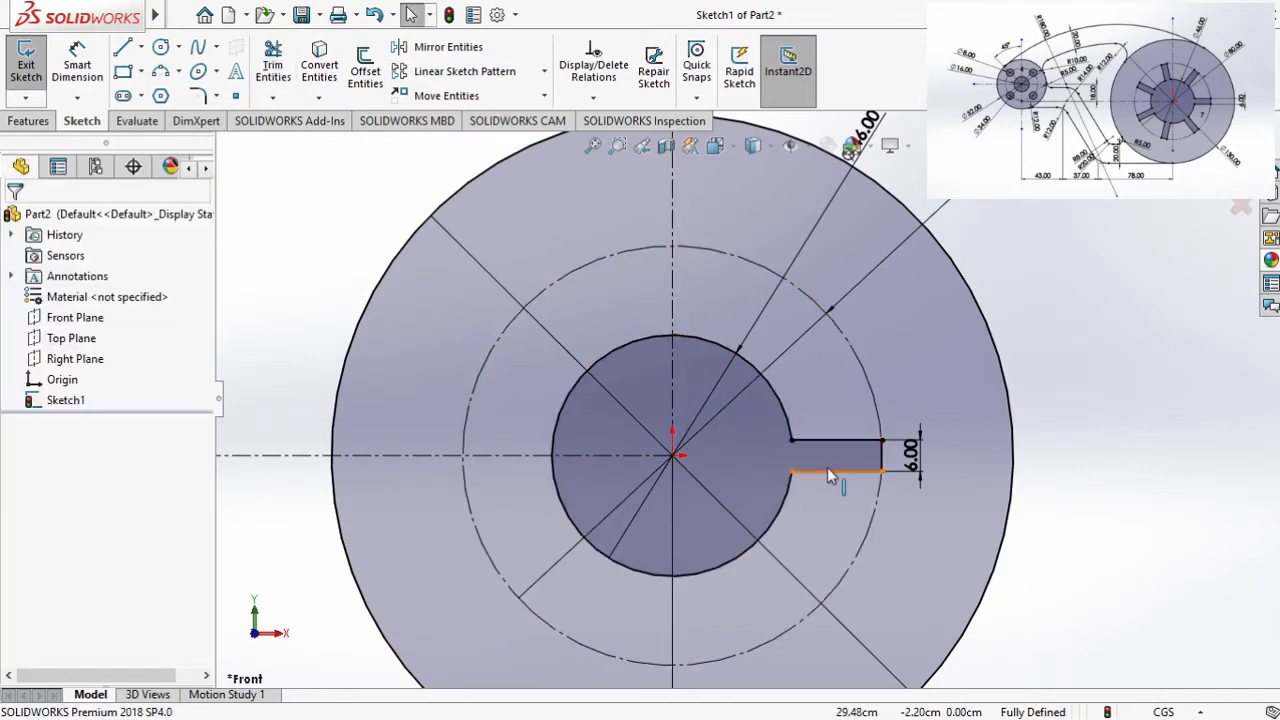
Step: Circular-pattern the slot's three lines around the origin as 7 equally spaced instances over 360 degrees
left_click(844, 460)
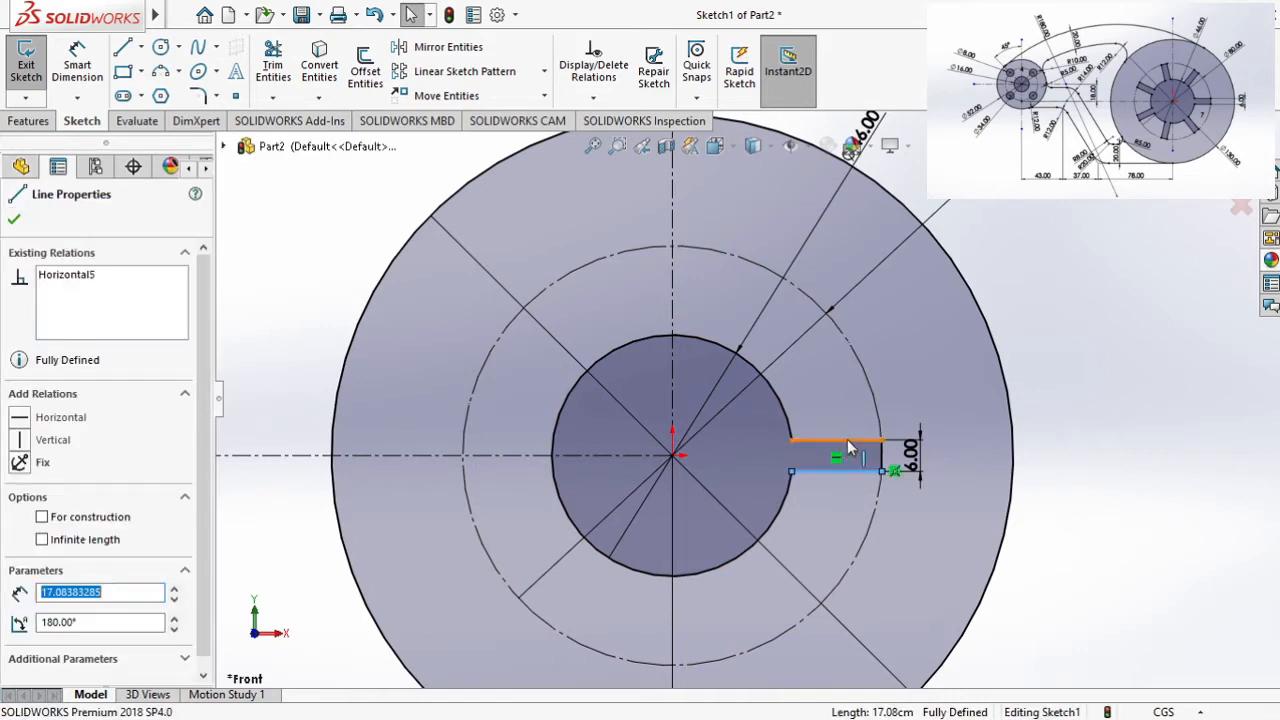
left_click(872, 441, "ctrl")
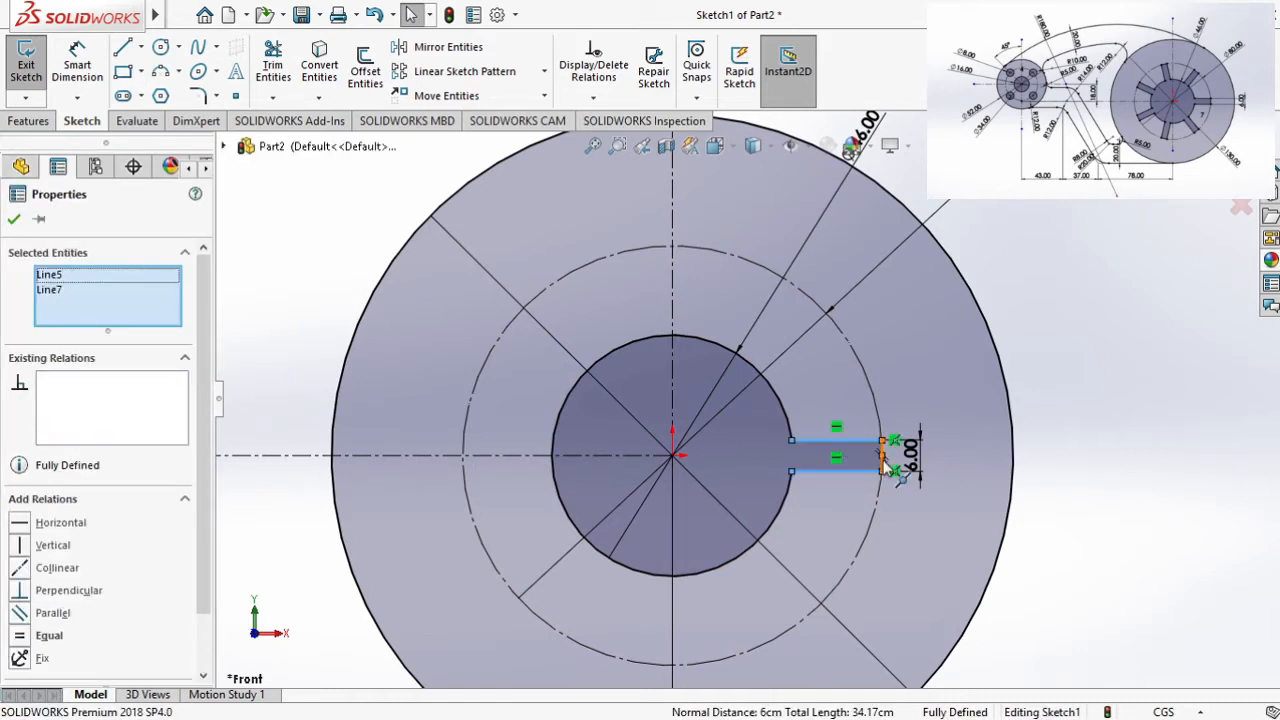
left_click(895, 455, "ctrl")
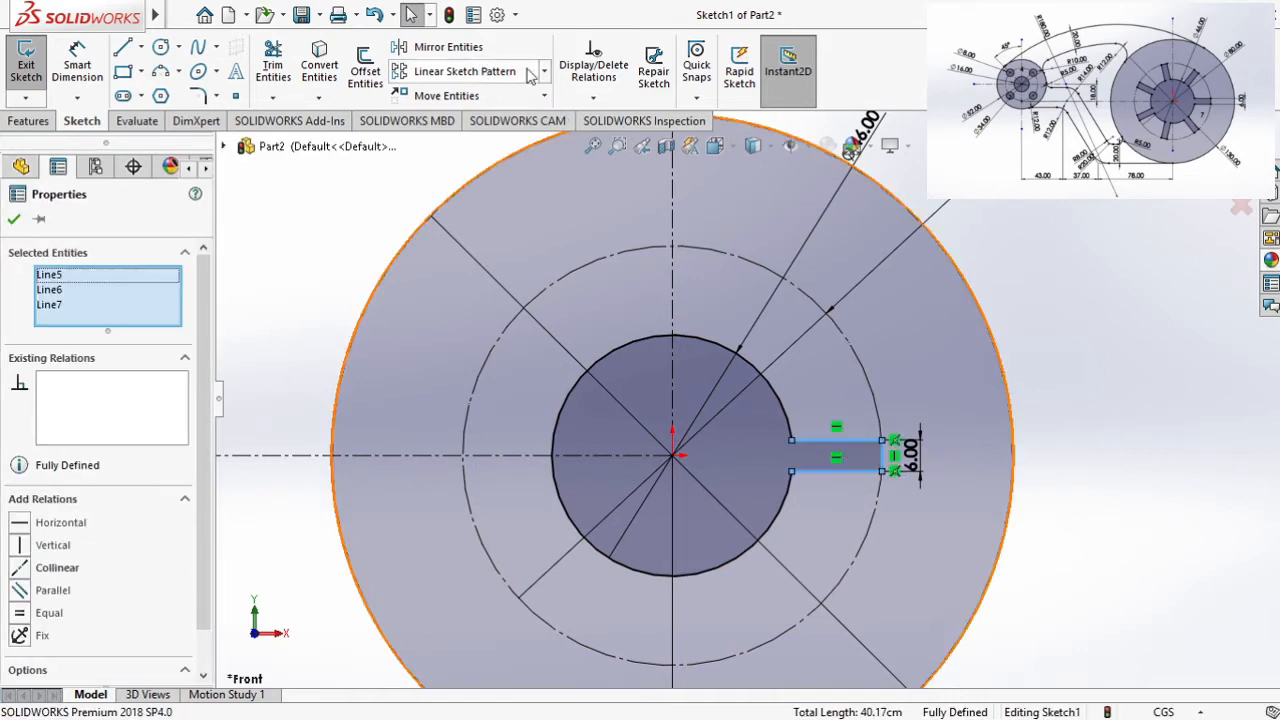
left_click(544, 71)
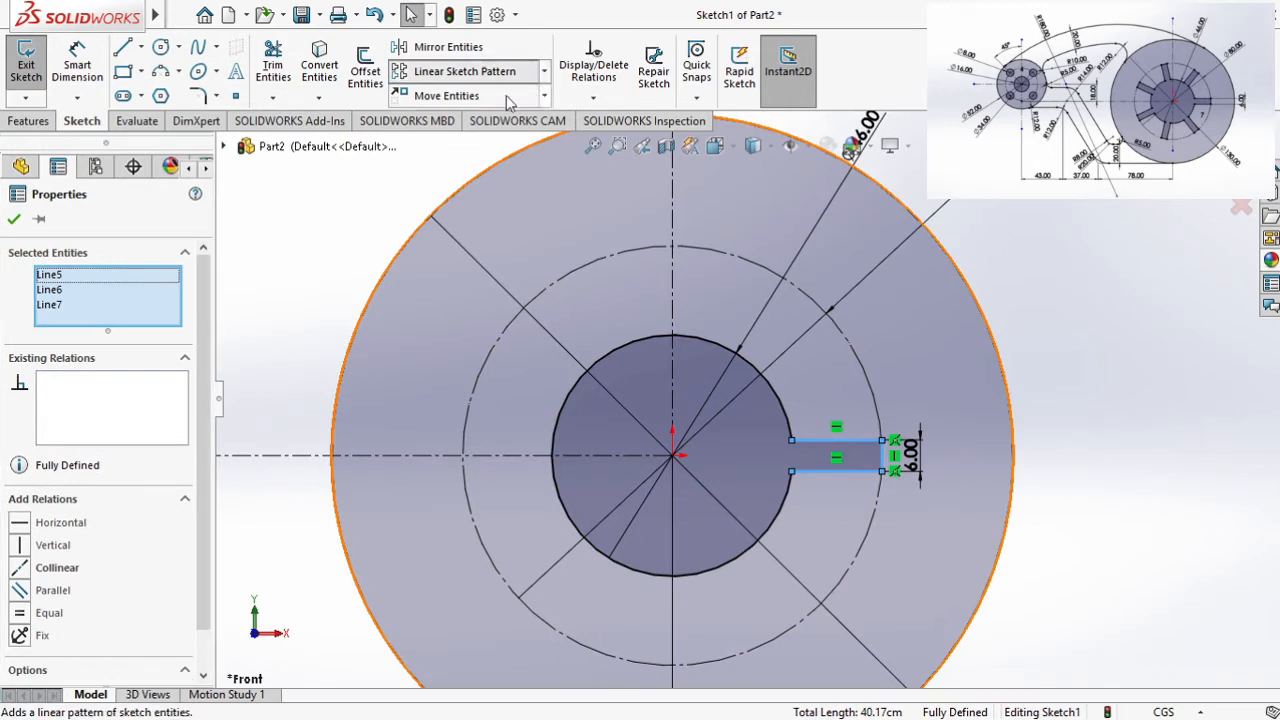
left_click(497, 120)
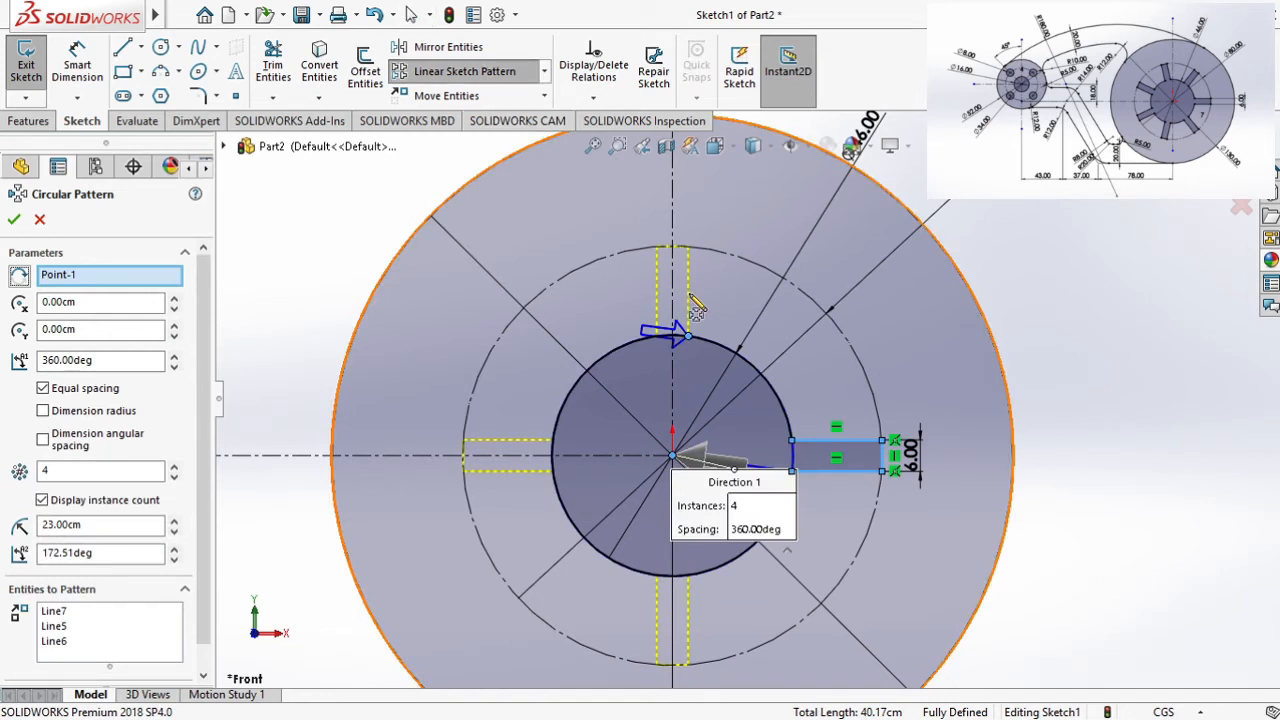
double_click(80, 470)
type("7")
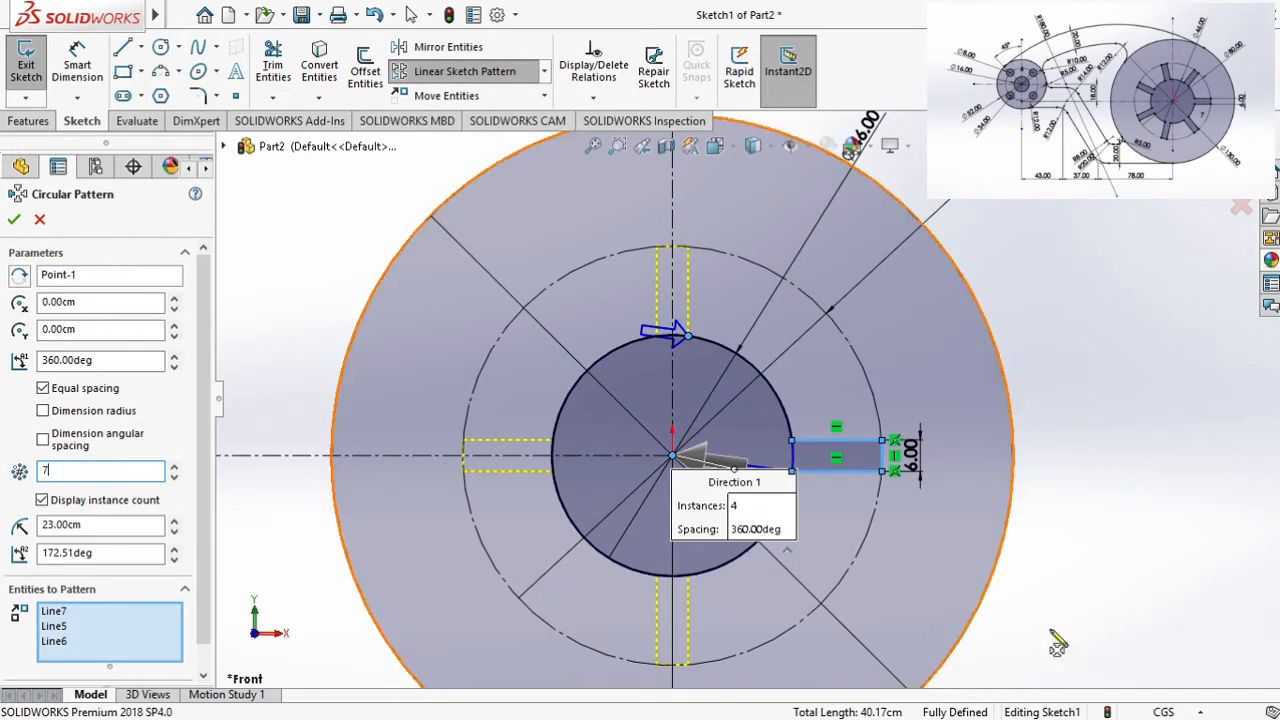
left_click(15, 221)
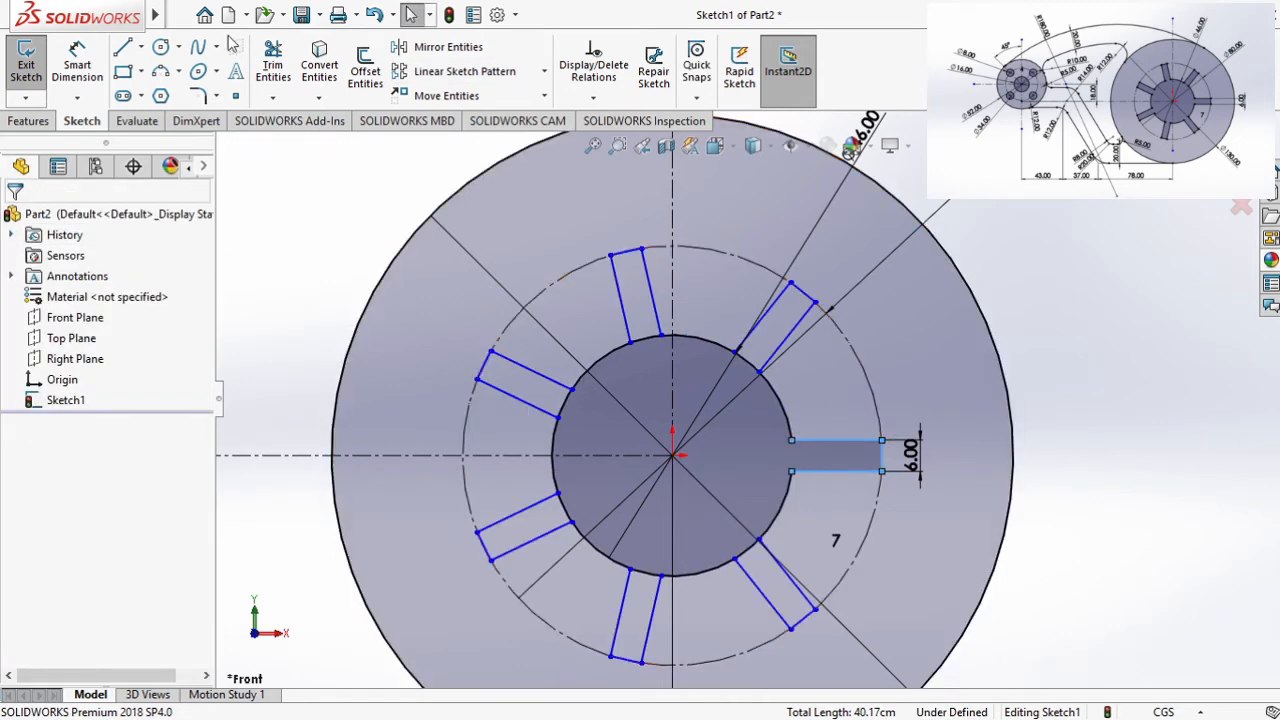
Step: Power-trim the 46 cm circle's arcs across the slot mouths so all seven slots open into the central circle
left_click(272, 62)
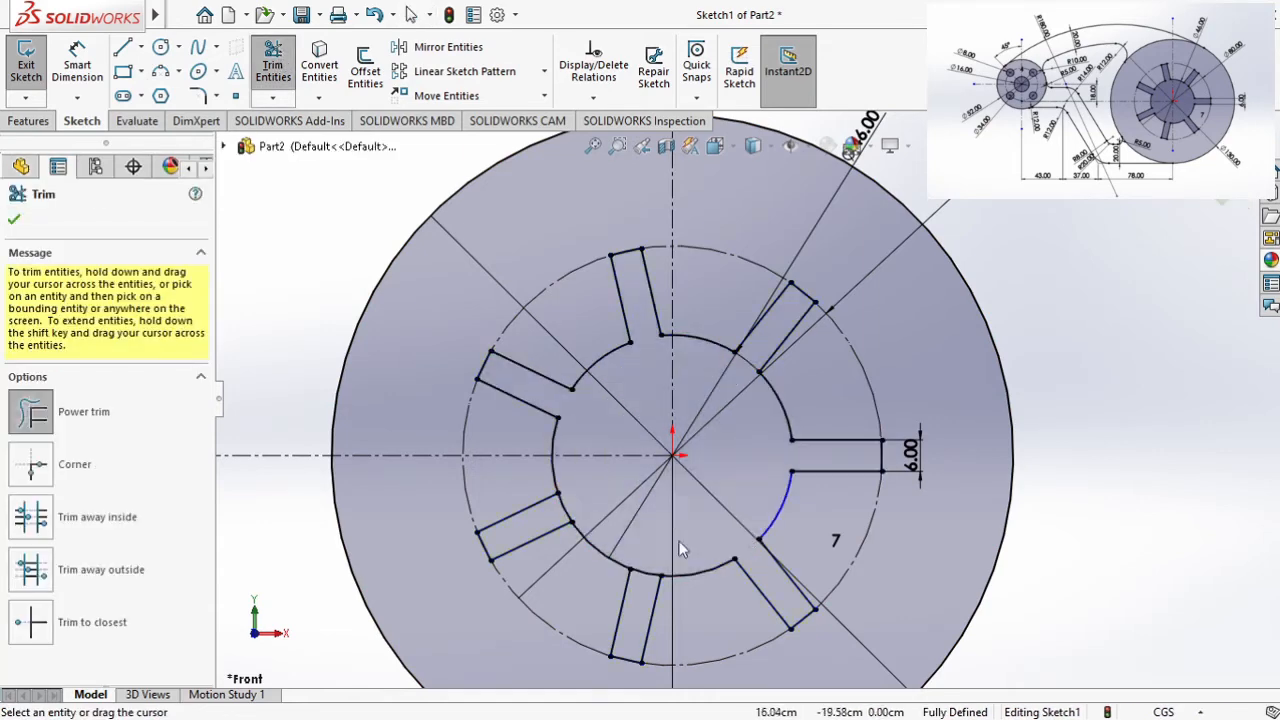
key("Escape")
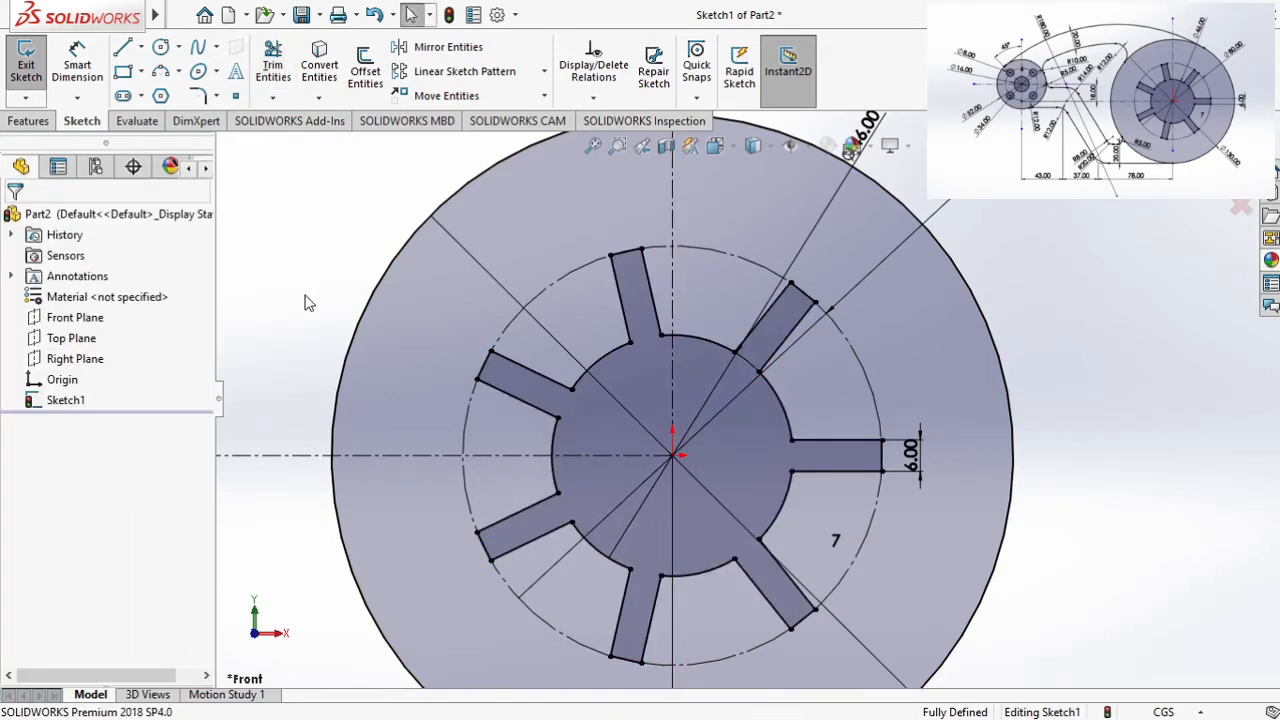
Step: Add an Intersection relation placing the small hub's vertical centerline midpoint at its crossing with the horizontal centerline
scroll(466, 356, "down", 3)
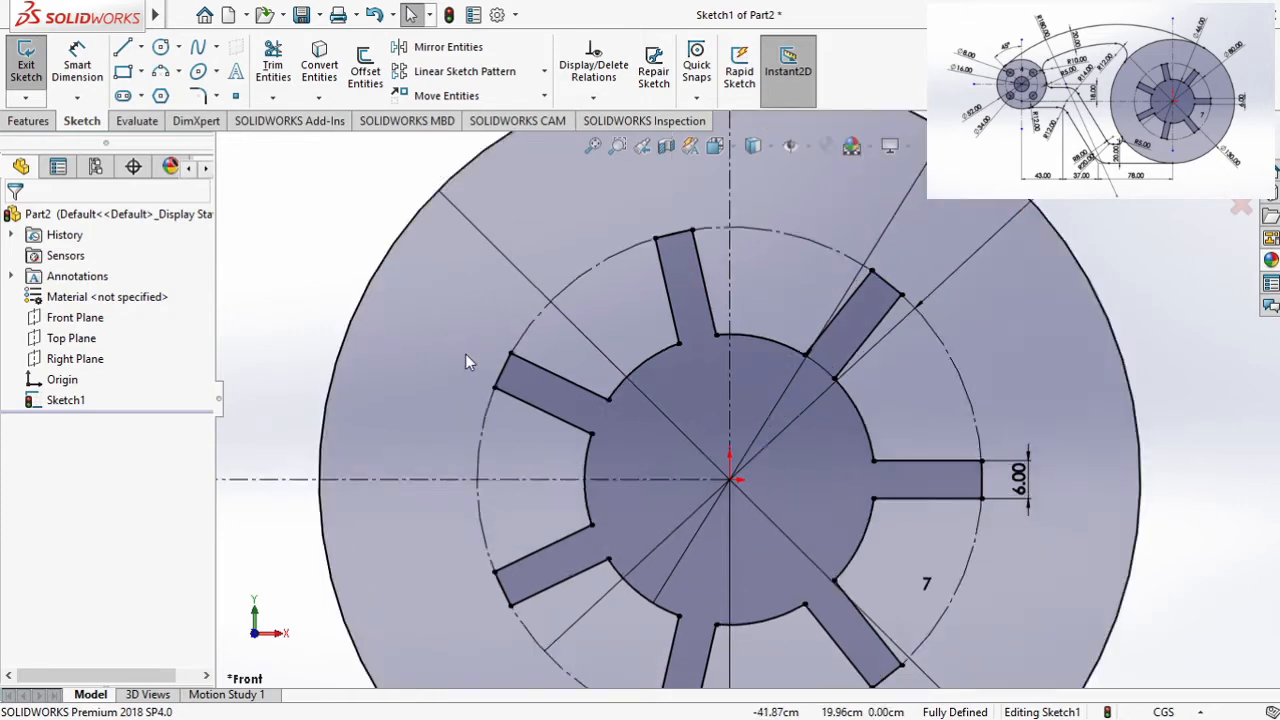
scroll(467, 358, "up", 4)
scroll(402, 333, "up", 3)
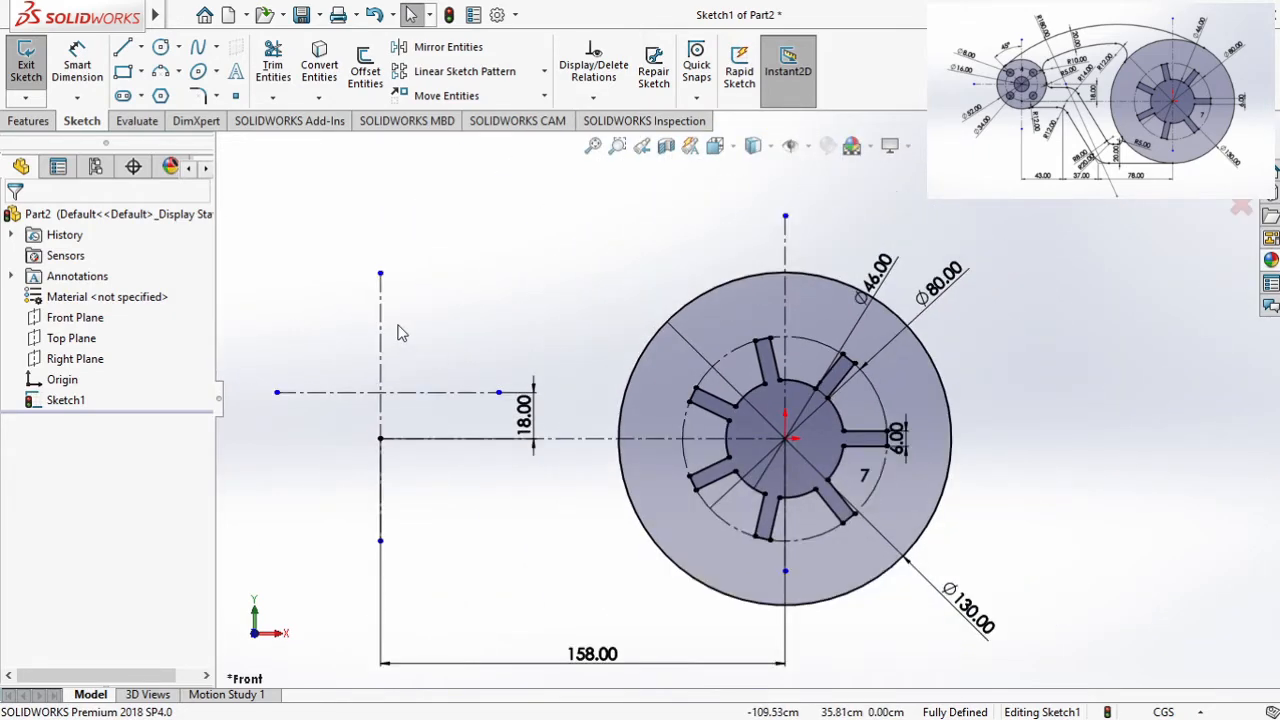
scroll(399, 333, "up", 1)
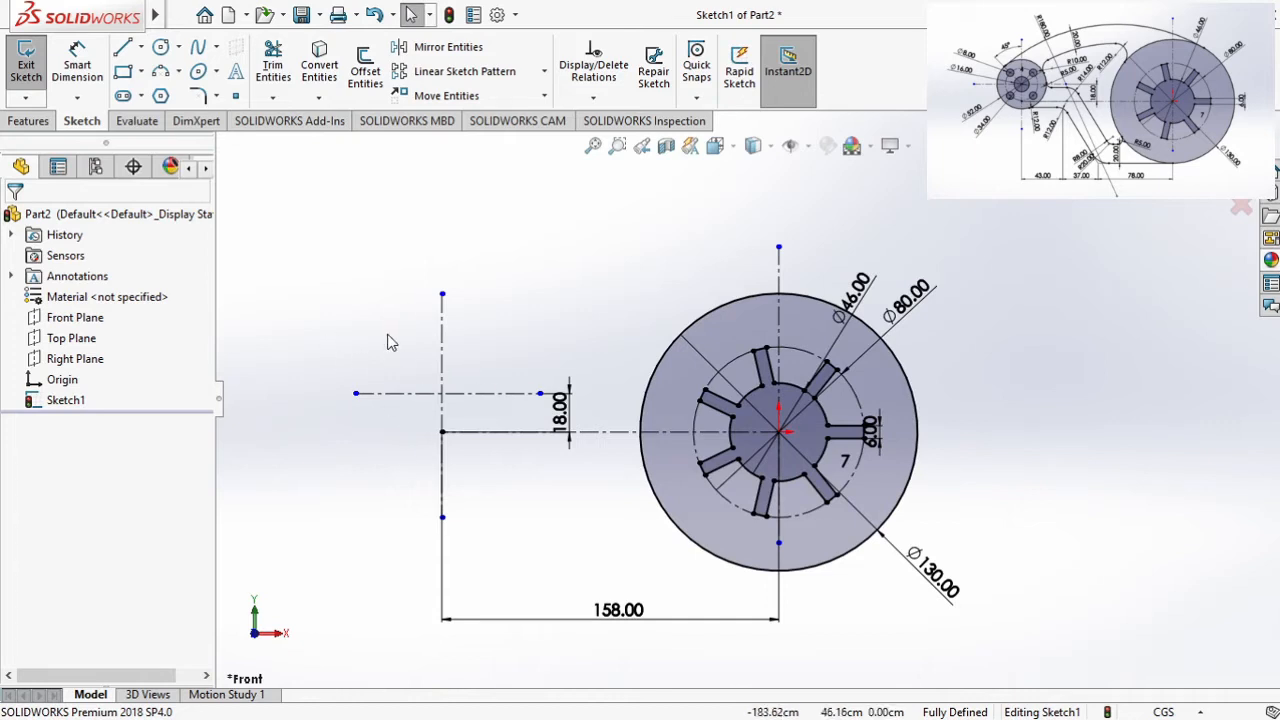
scroll(390, 342, "down", 3)
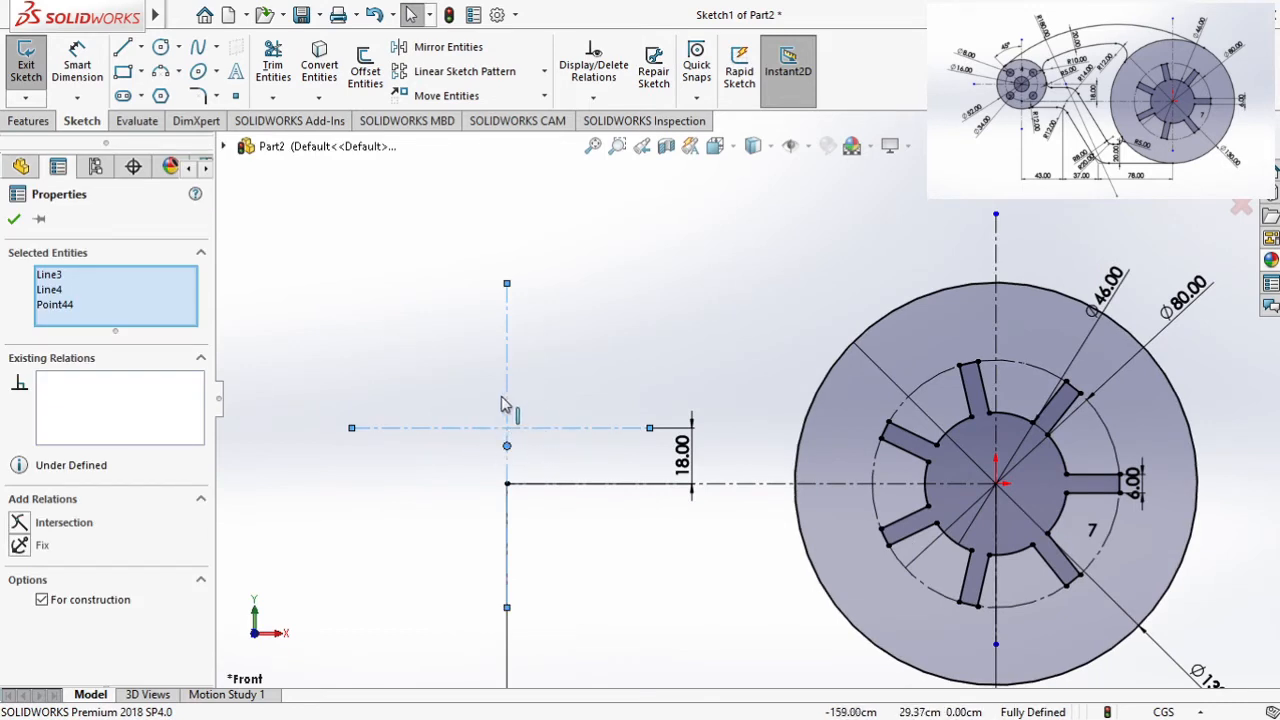
left_click(47, 532)
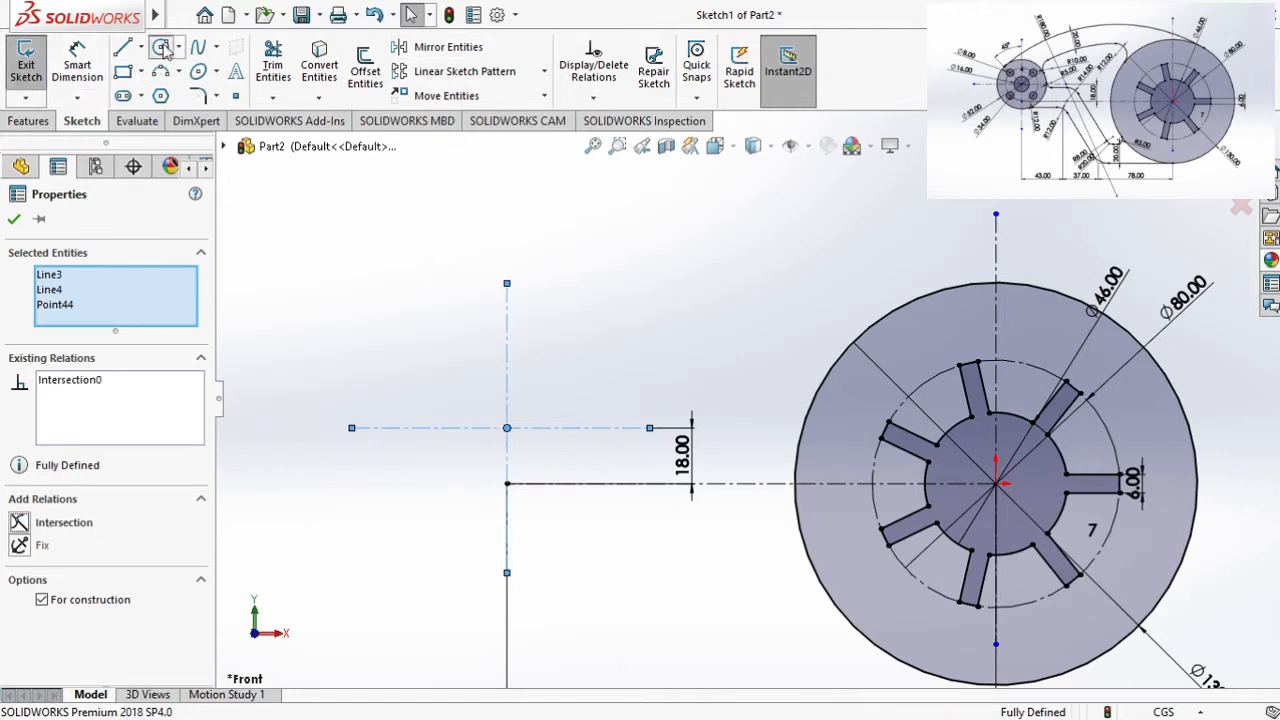
Step: Sketch three concentric circles about 12, 26 and 62 cm in diameter, centred on the small hub's centerline intersection
left_click(161, 48)
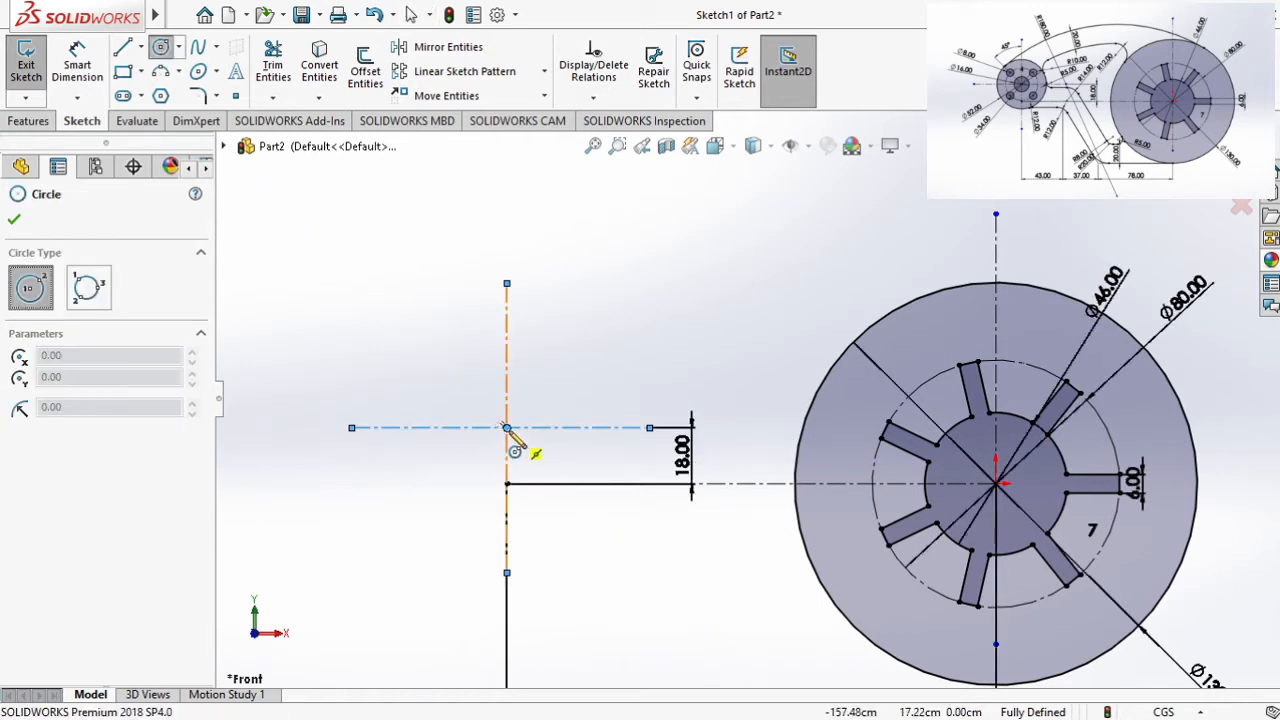
left_click(507, 428)
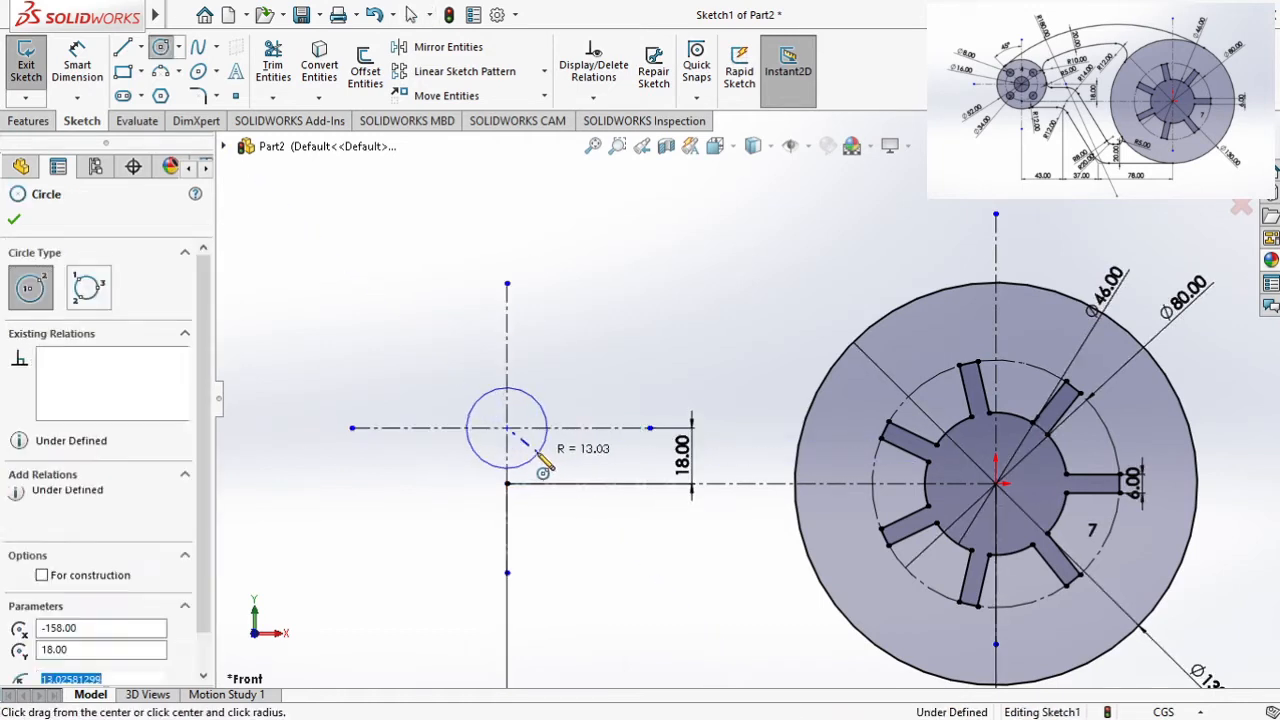
left_click(536, 456)
left_click(507, 428)
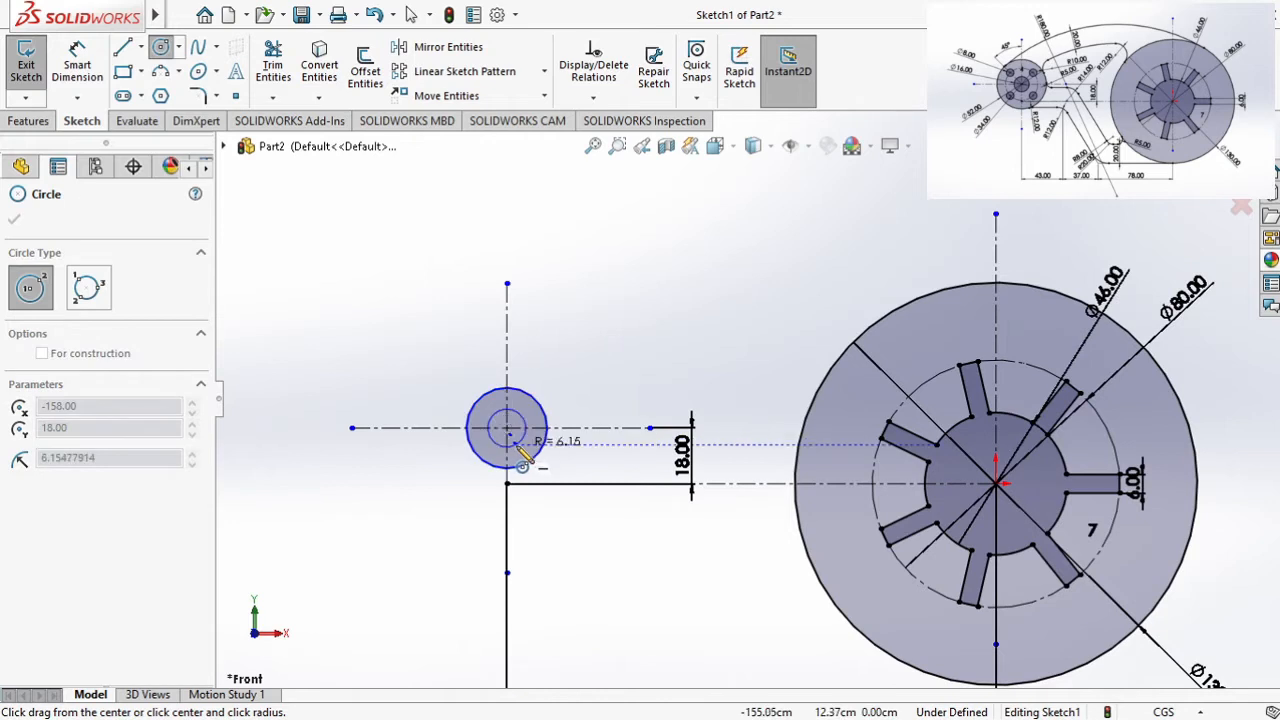
left_click(520, 441)
left_click(507, 428)
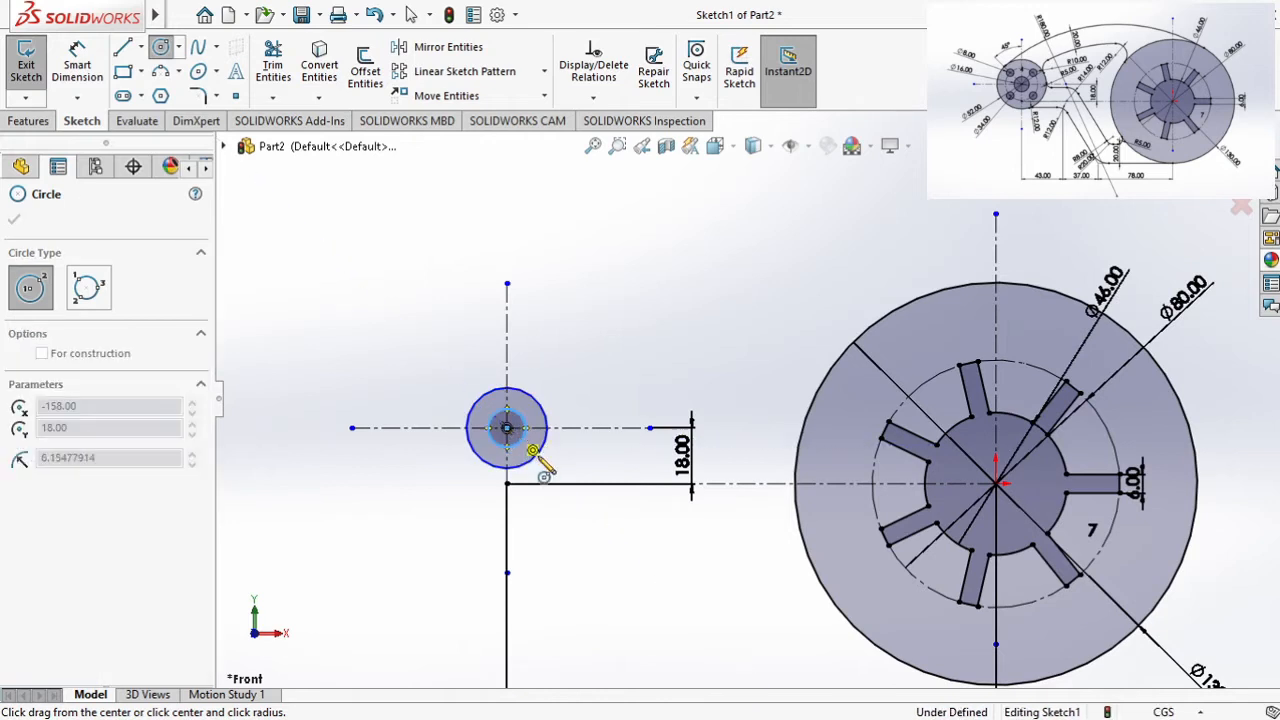
left_click(564, 503)
key("Escape")
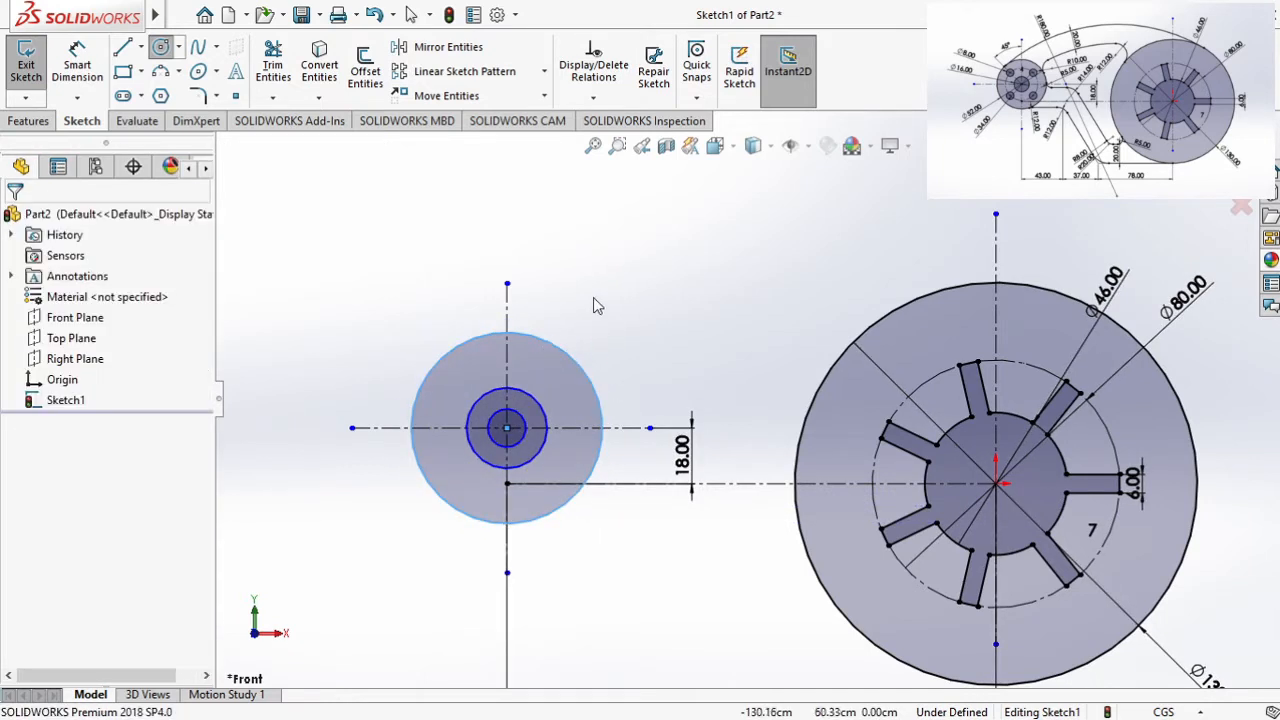
Step: Dimension the small hub's innermost circle with a 16 cm diameter
left_click(77, 65)
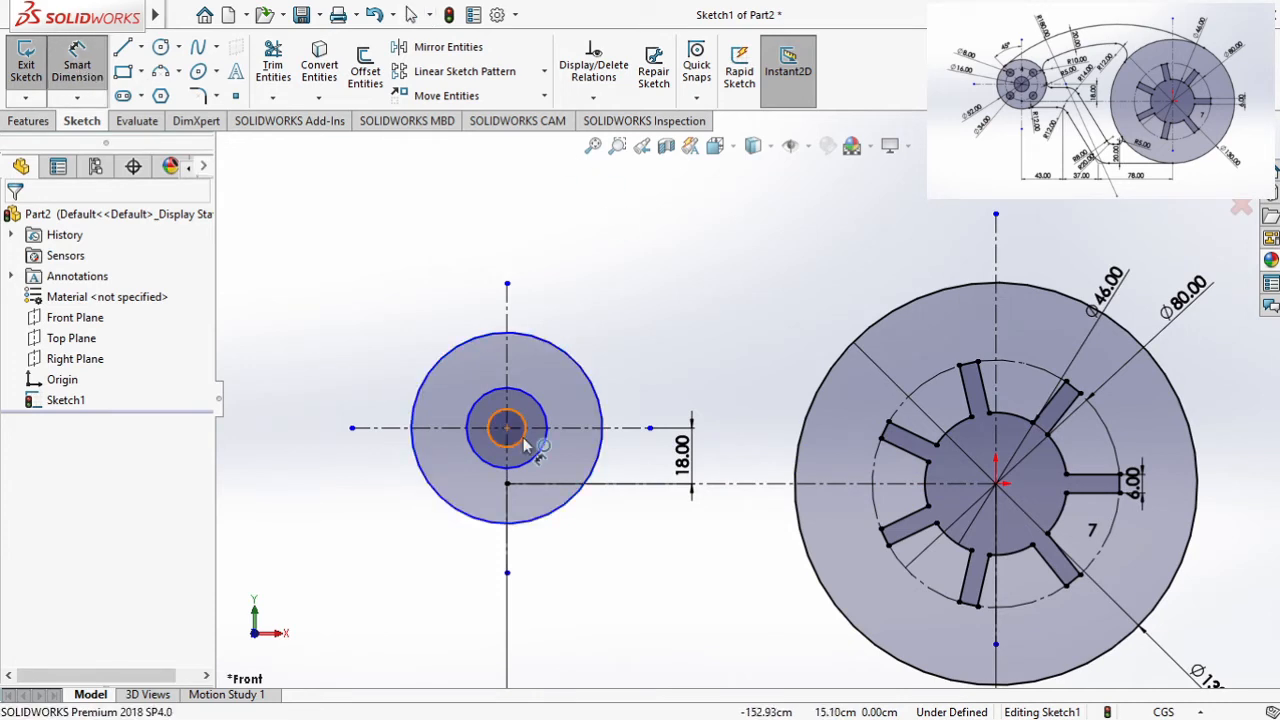
left_click(523, 445)
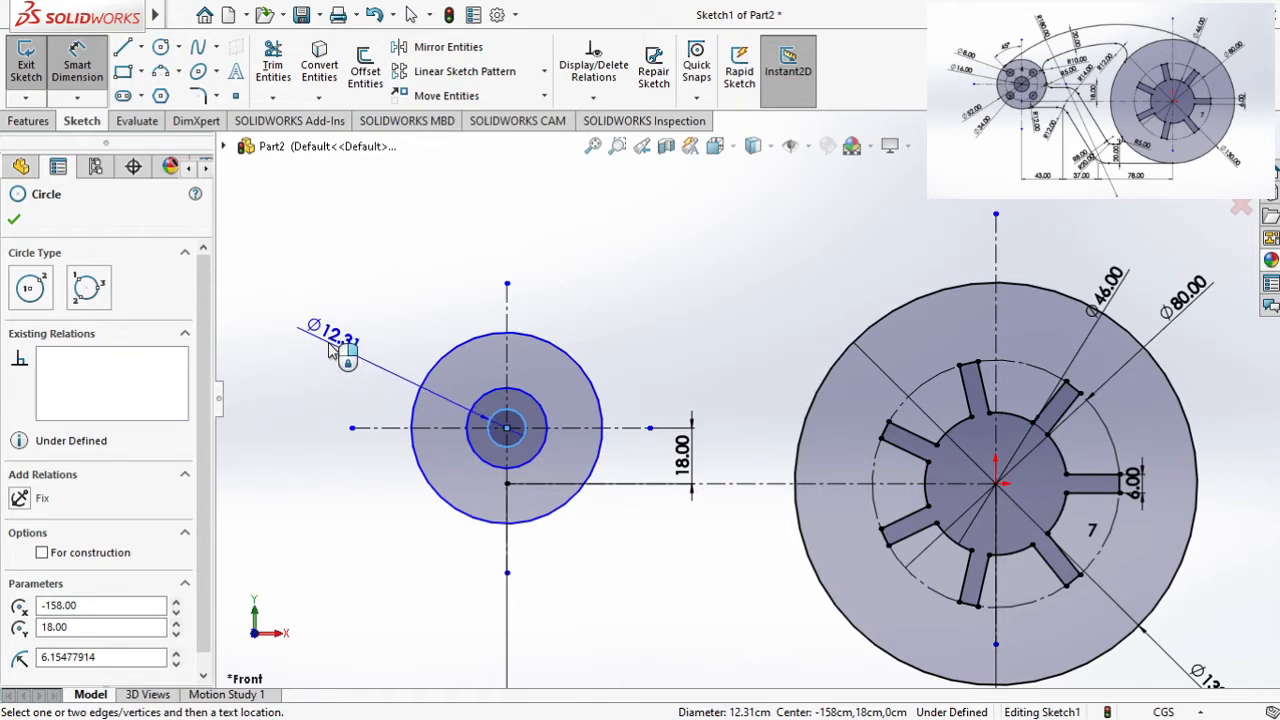
left_click(330, 345)
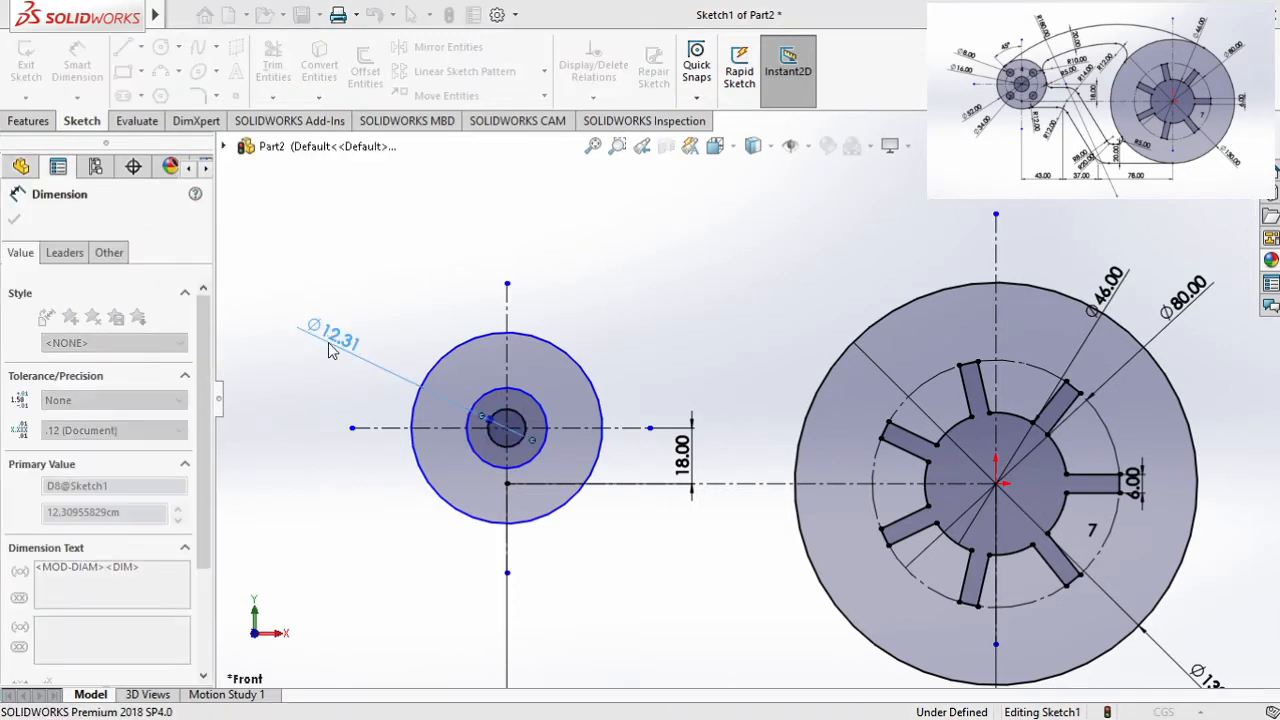
left_click(242, 320)
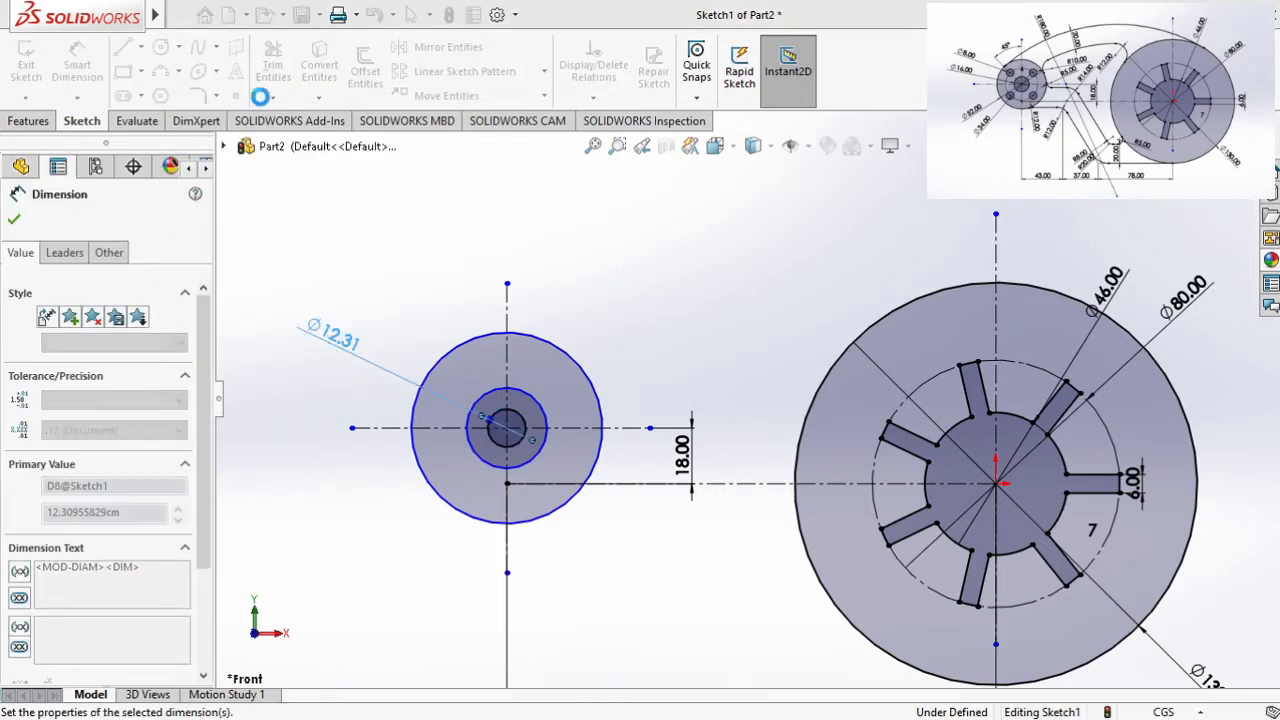
Step: Dimension the small hub's middle circle with a 34 cm diameter
left_click(480, 459)
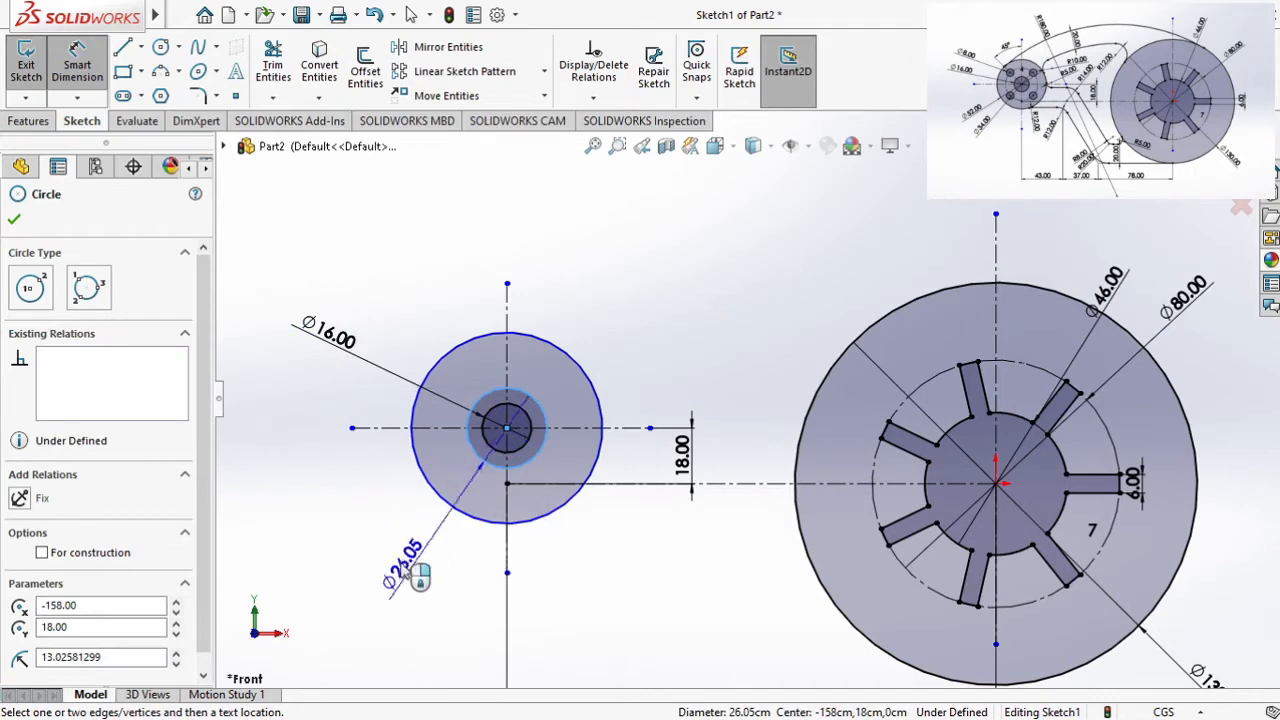
left_click(395, 563)
type("34")
key("Return")
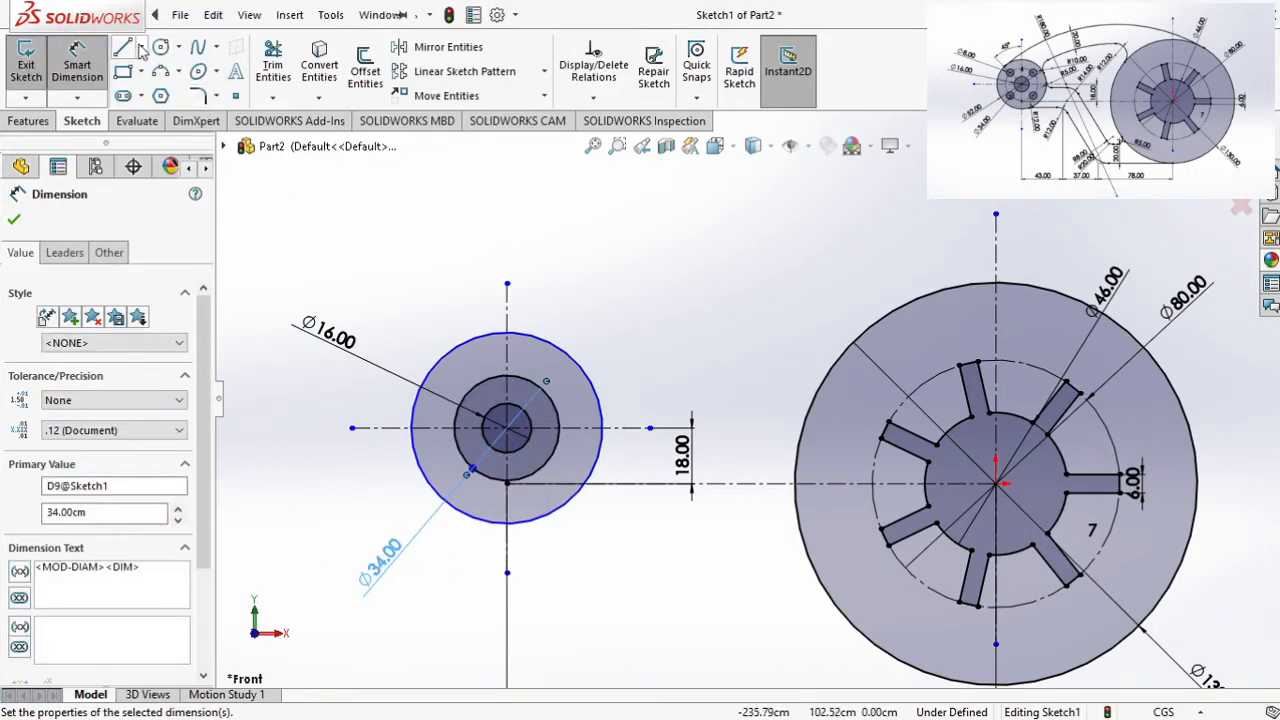
Step: Dimension the small hub's outer circle with a 52 cm diameter
left_click(460, 355)
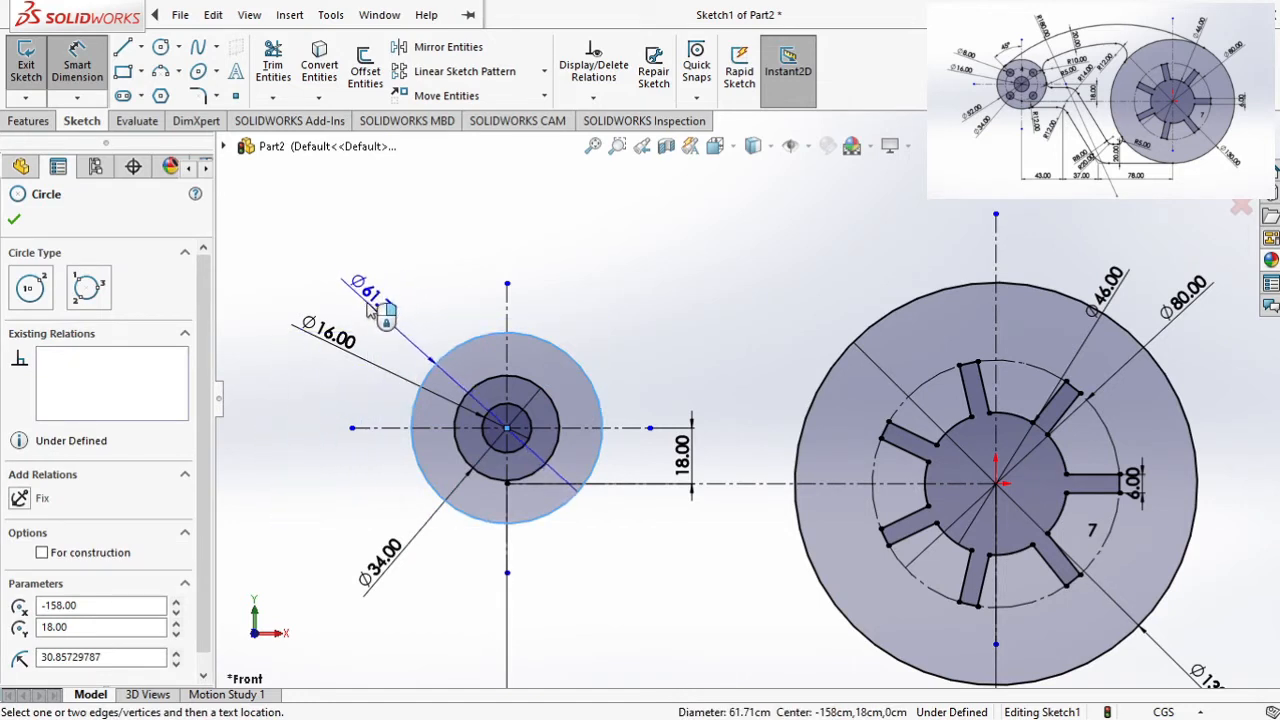
left_click(350, 522)
type("52")
key("Return")
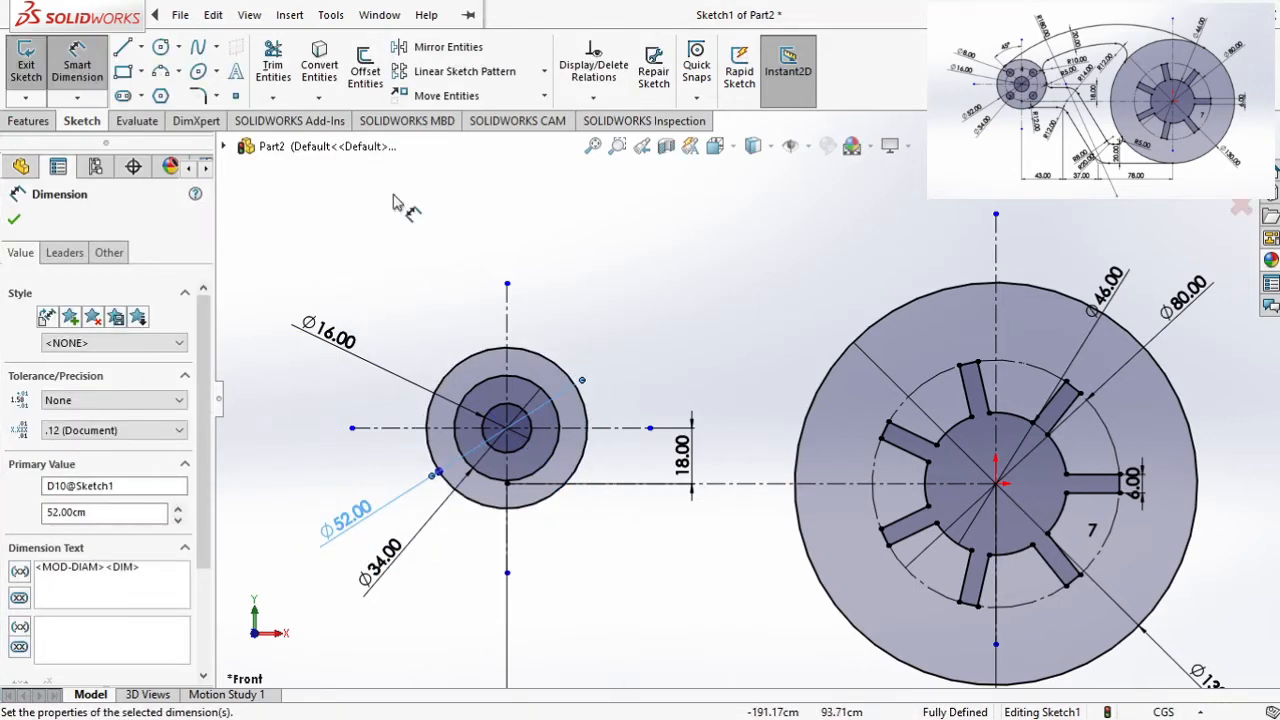
key("Escape")
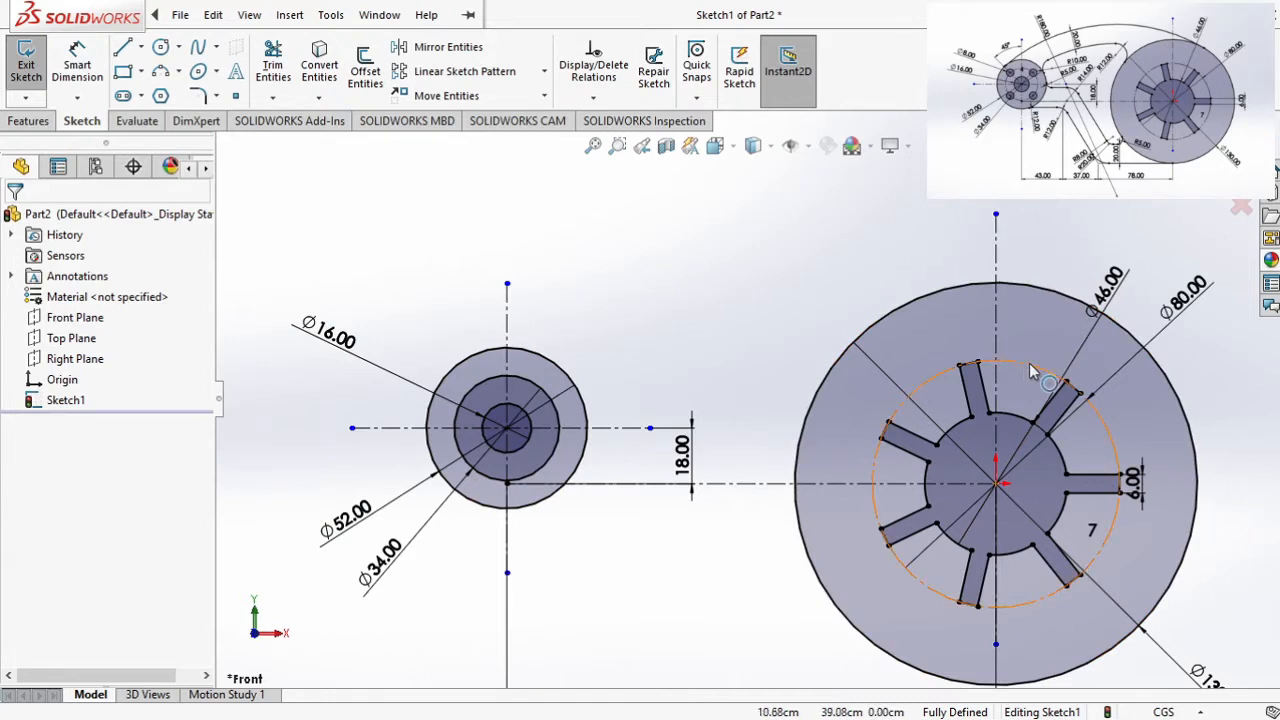
Step: Convert the small hub's 34 cm circle to construction geometry
left_click(529, 385)
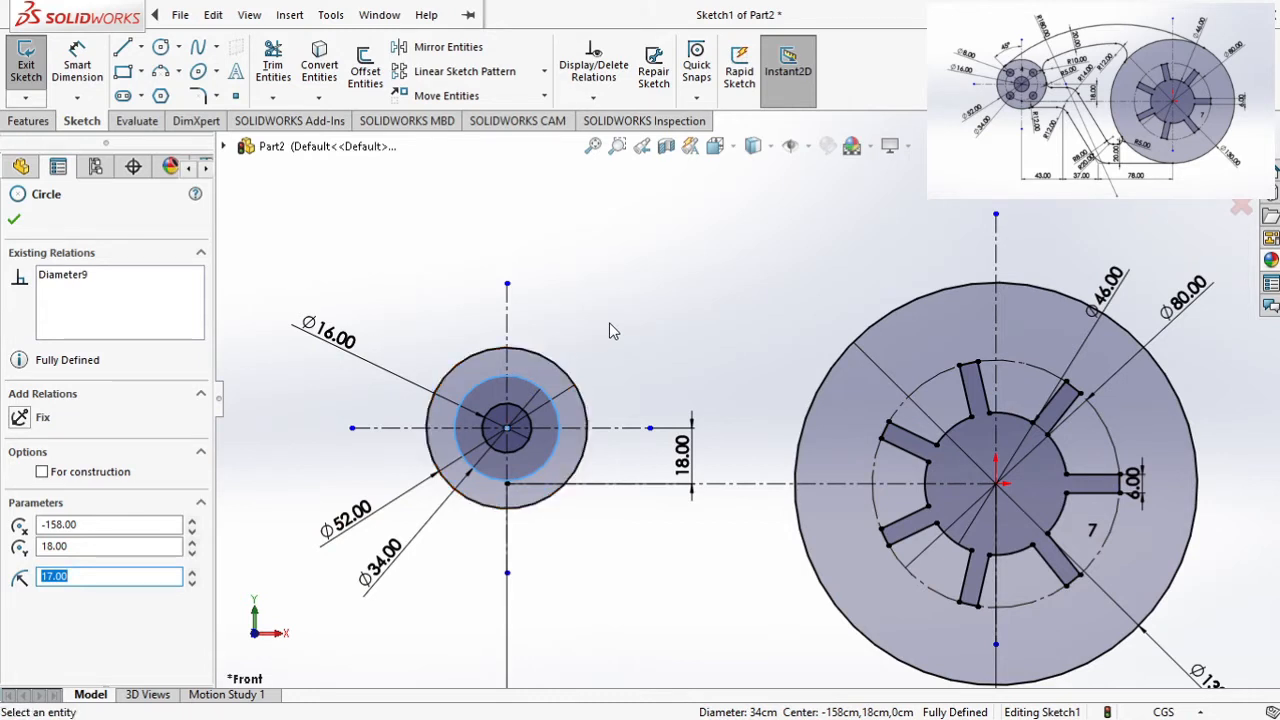
key("Escape")
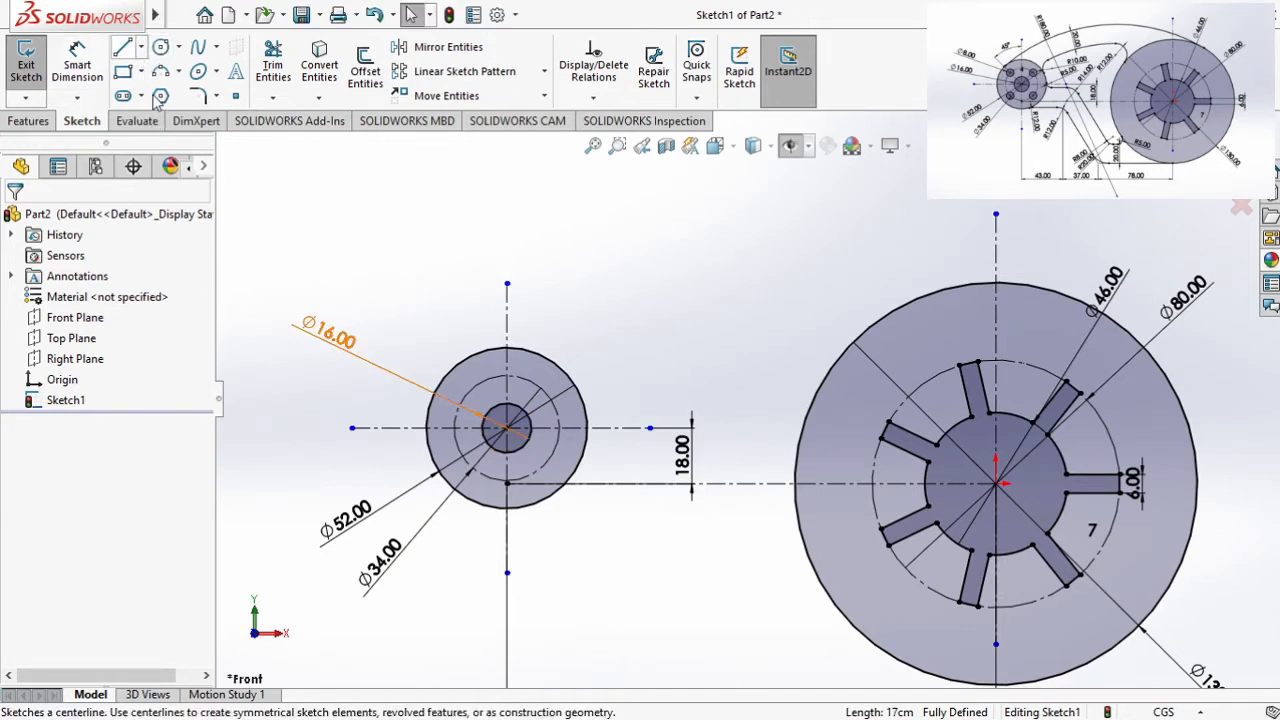
Step: Draw a diagonal centerline 26 cm long from the small hub's centre up-left to its outer circle at 45 degrees
left_click(160, 96)
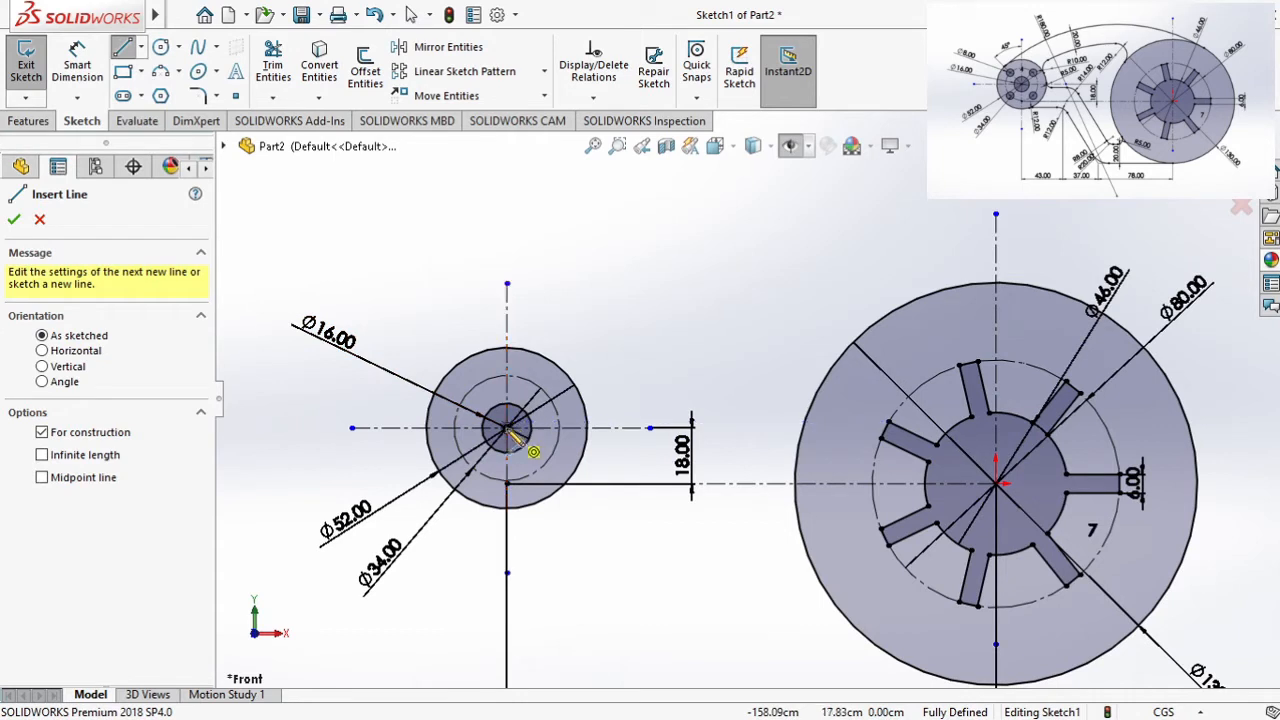
left_click(508, 429)
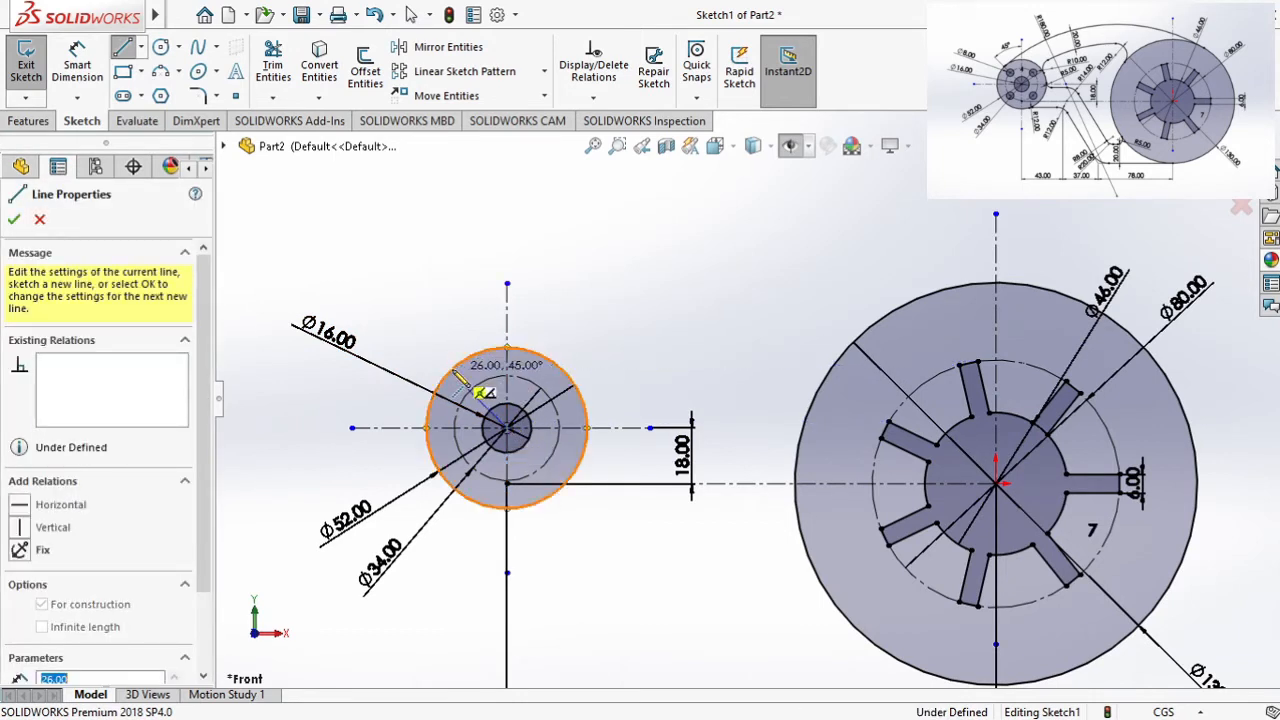
left_click(451, 372)
key("Escape")
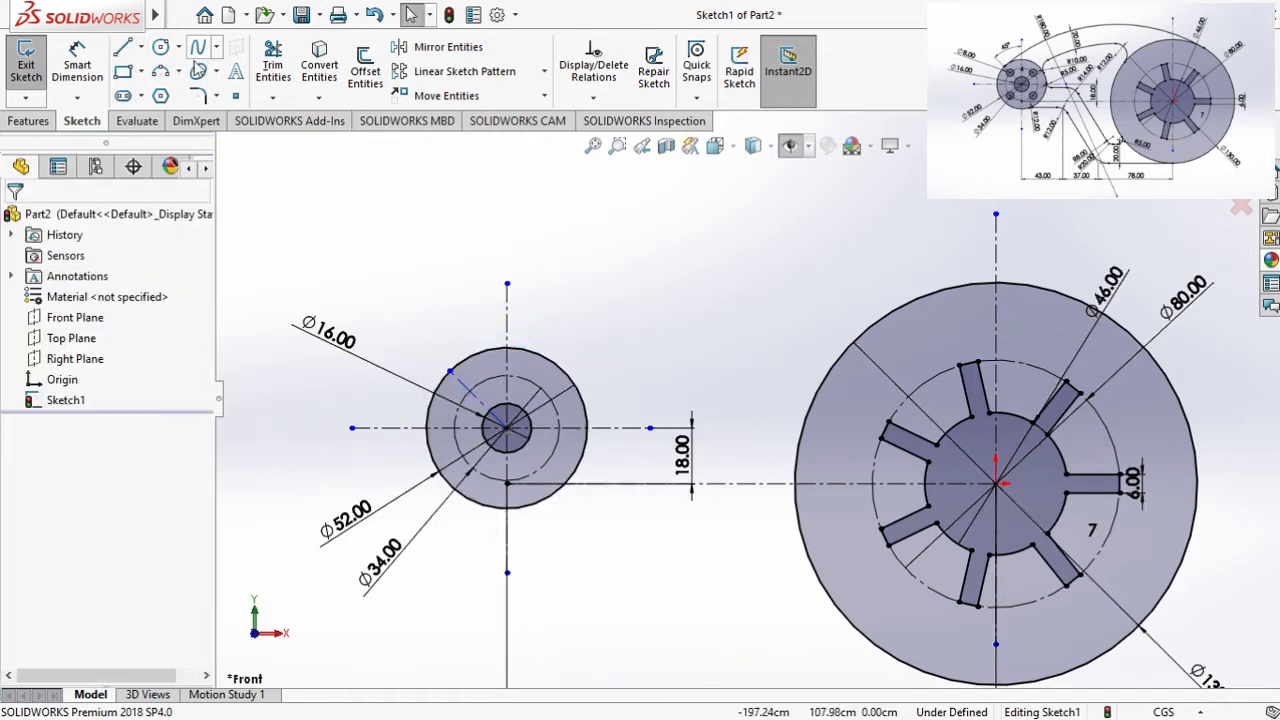
Step: Dimension the angle between the small hub's diagonal centerline and its vertical centerline at 45 degrees
left_click(77, 65)
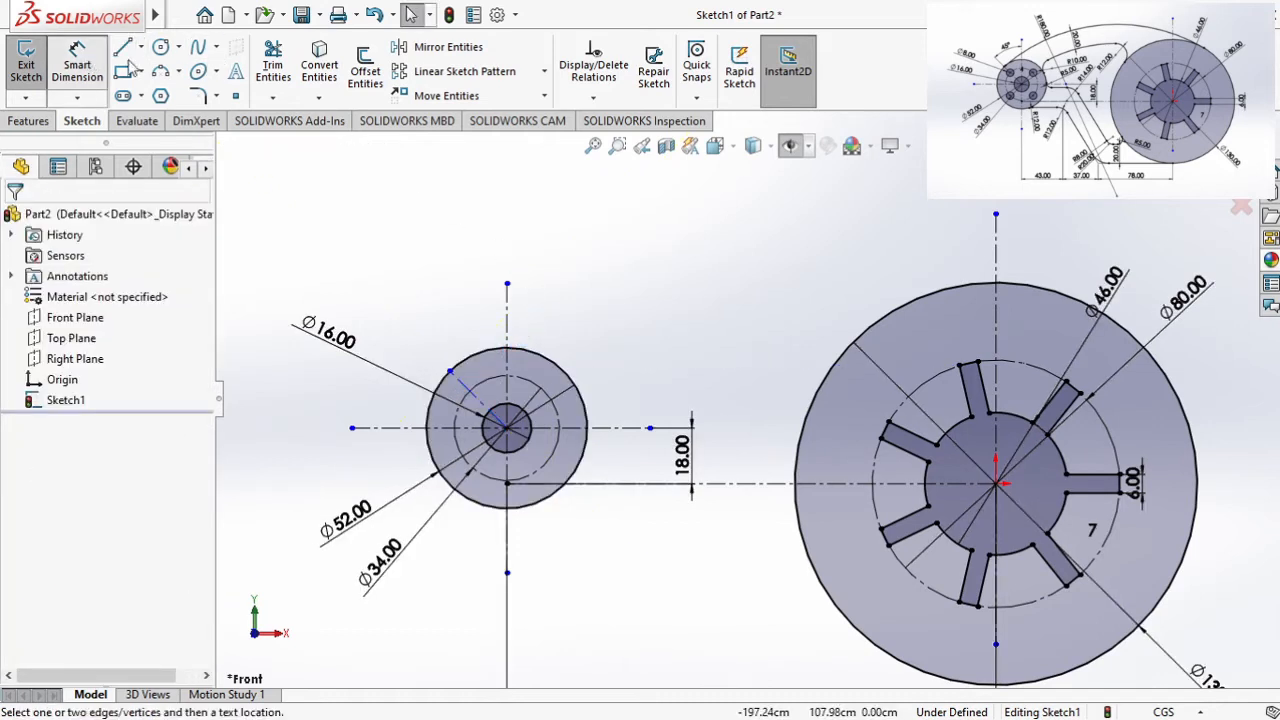
left_click(467, 389)
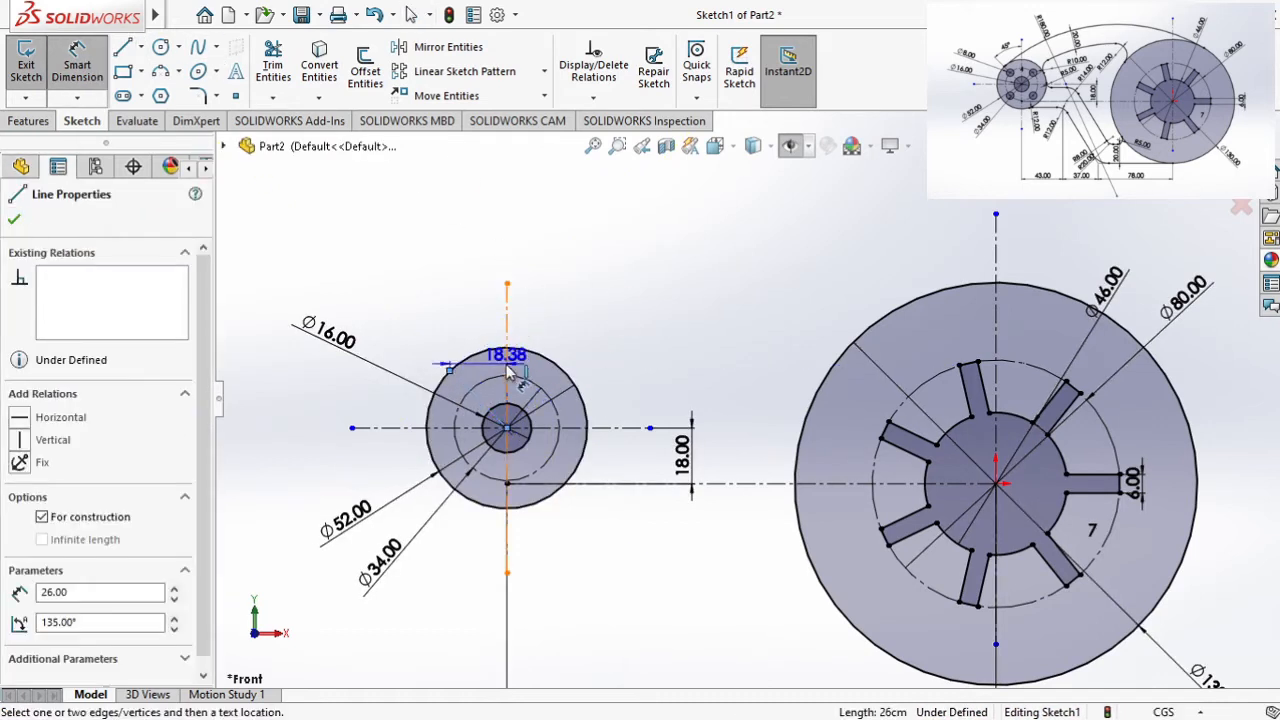
left_click(508, 362)
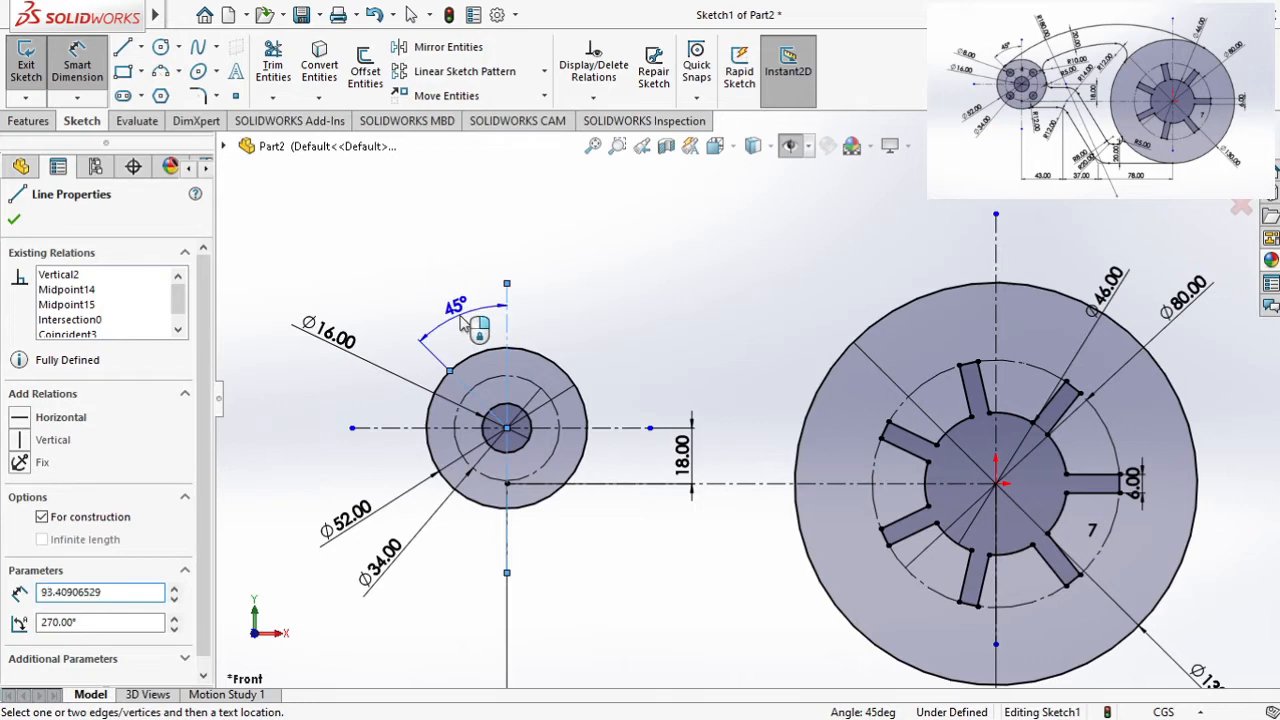
left_click(463, 318)
Step: Draw a circle about 7.8 cm in diameter where the diagonal centerline crosses the small hub's 34 cm construction circle
scroll(755, 342, "up", 5)
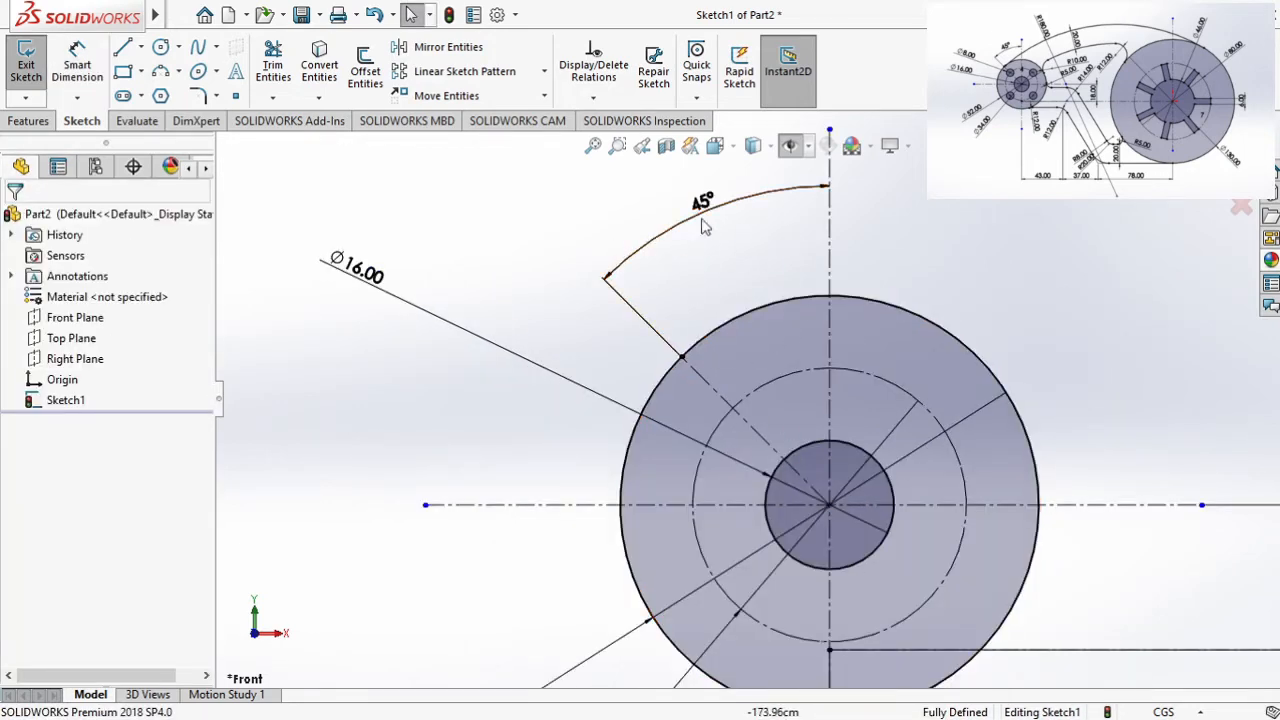
left_click(161, 48)
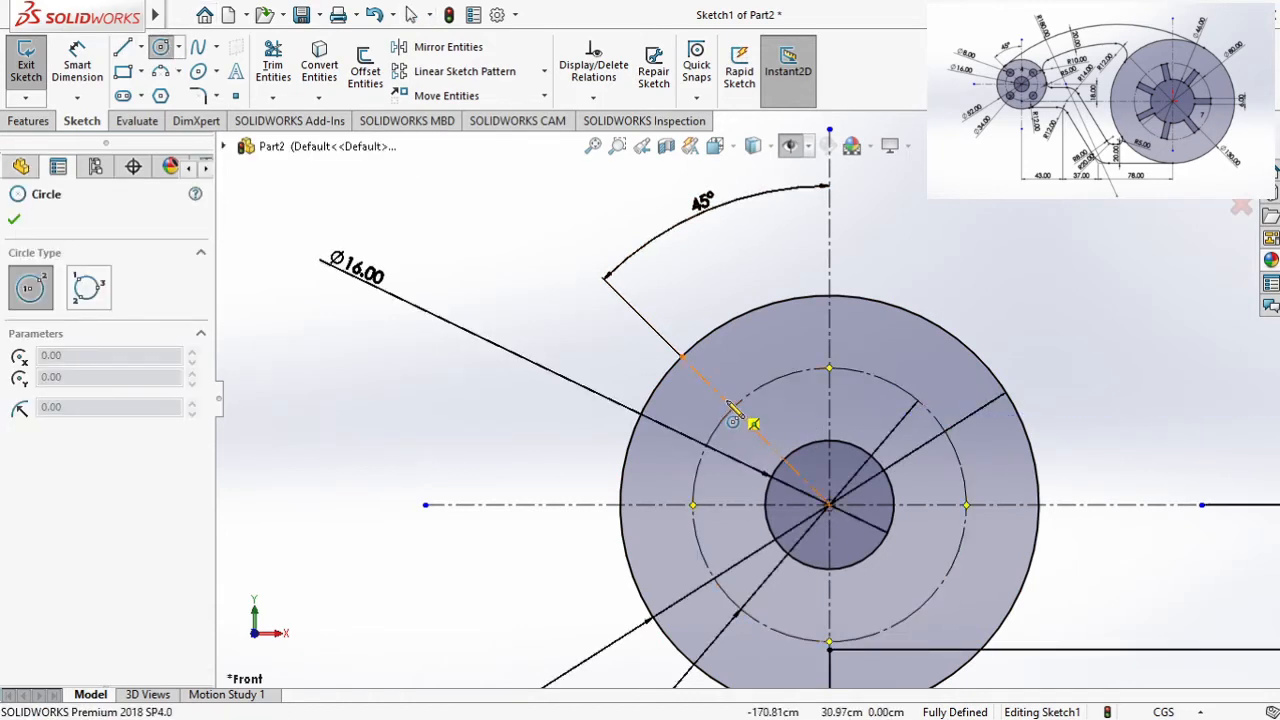
left_click(734, 409)
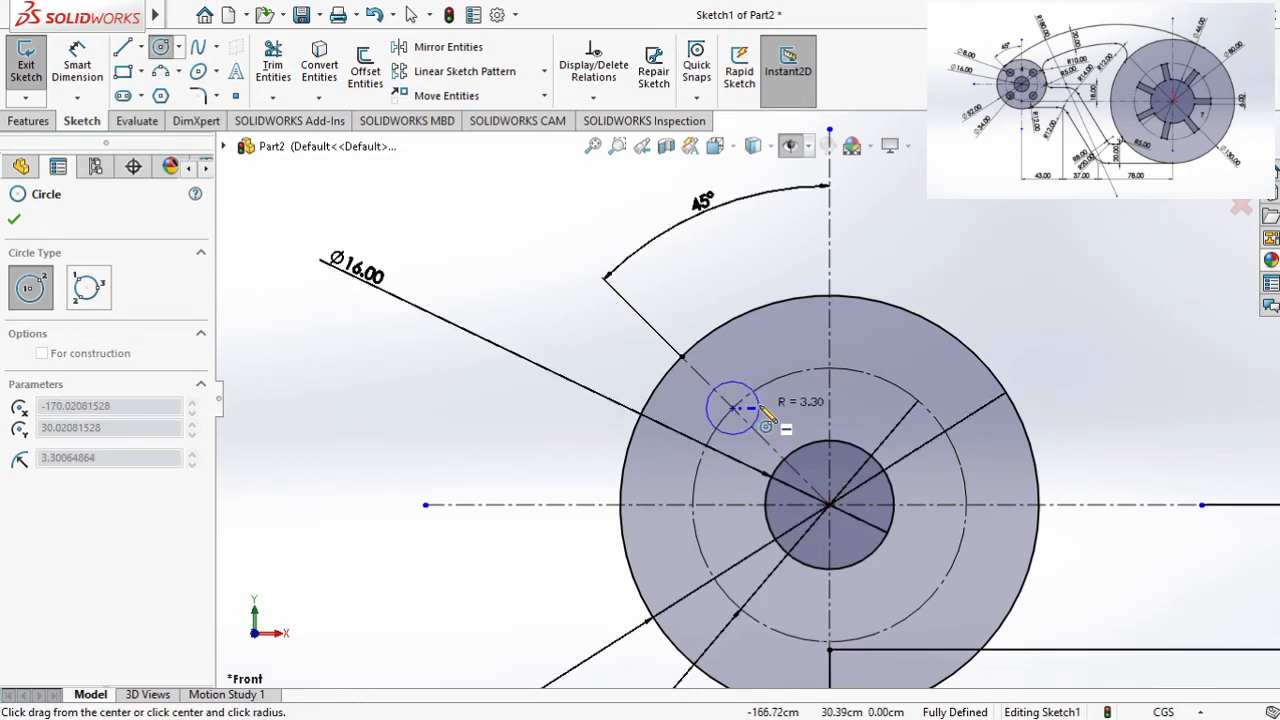
left_click(771, 421)
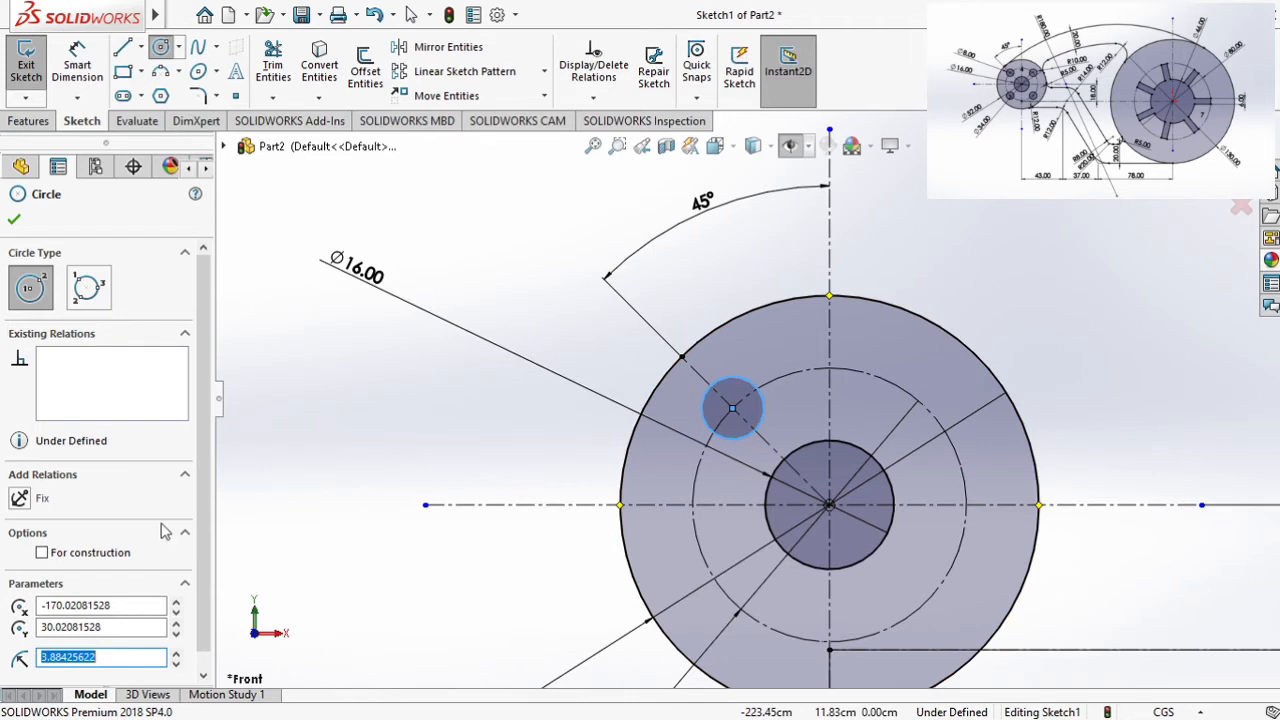
key("Escape")
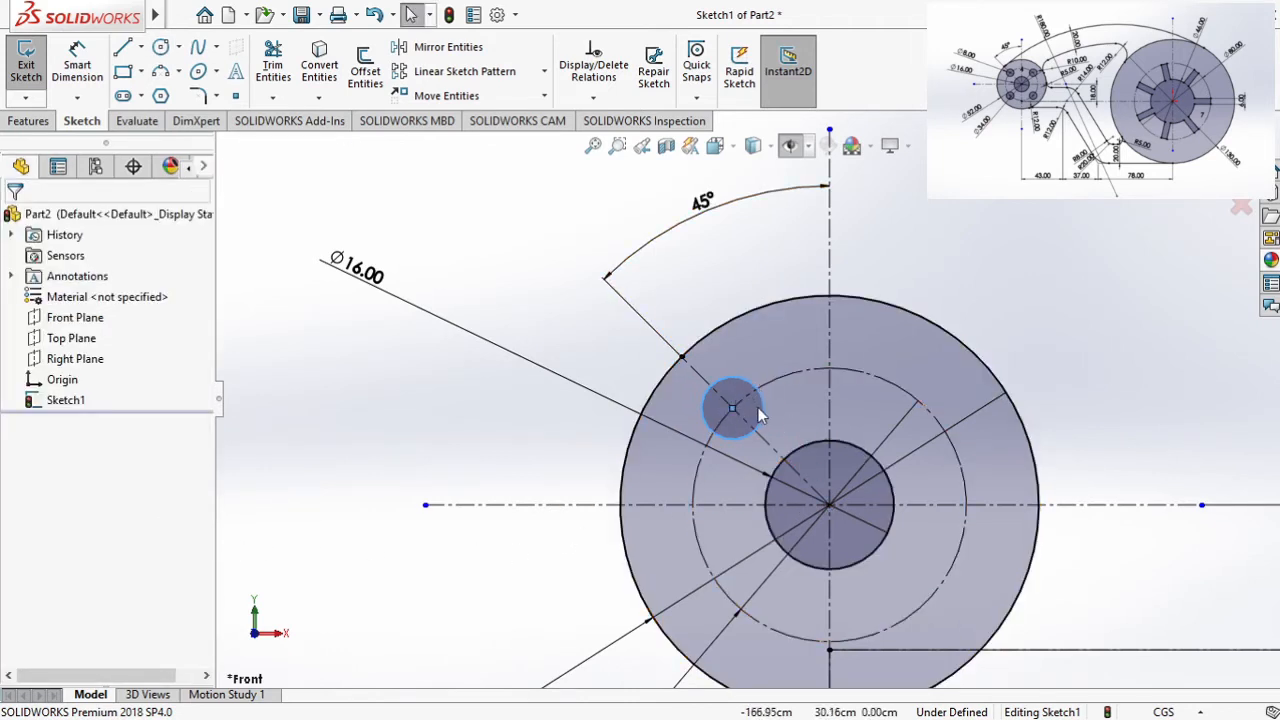
Step: Dimension the new small hole on the construction circle with an 8 cm diameter
left_click(78, 64)
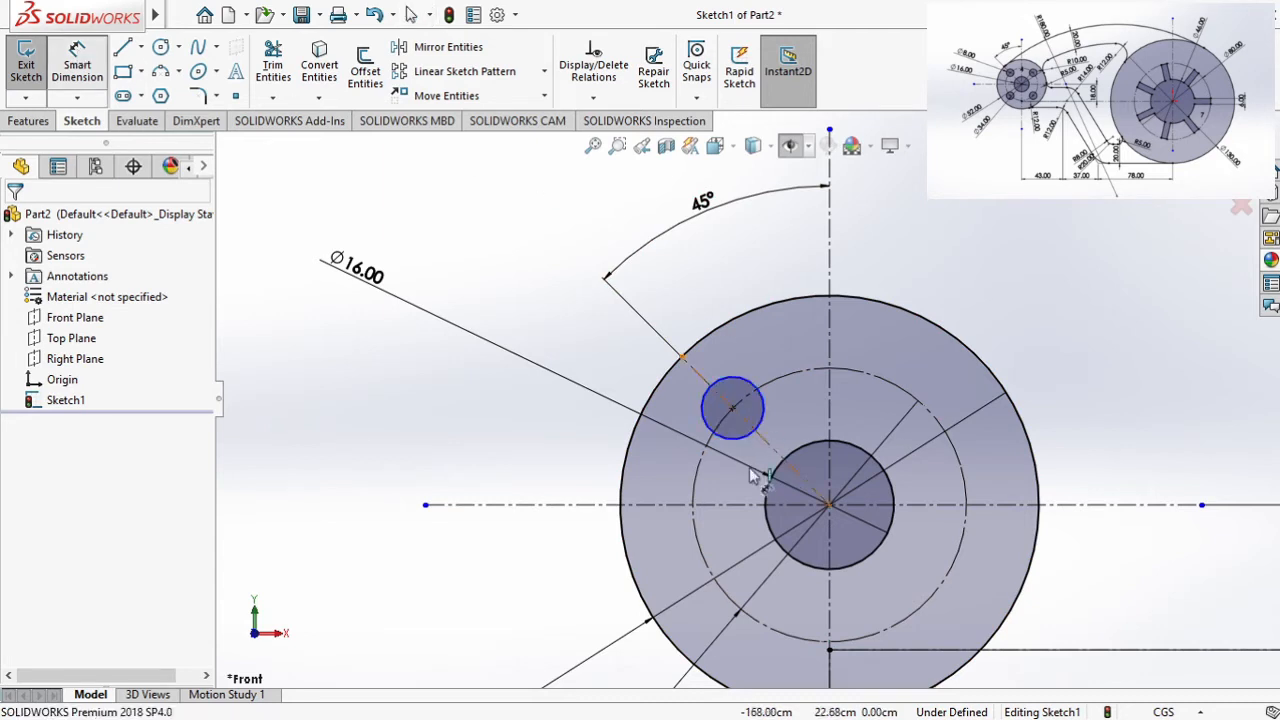
left_click(737, 390)
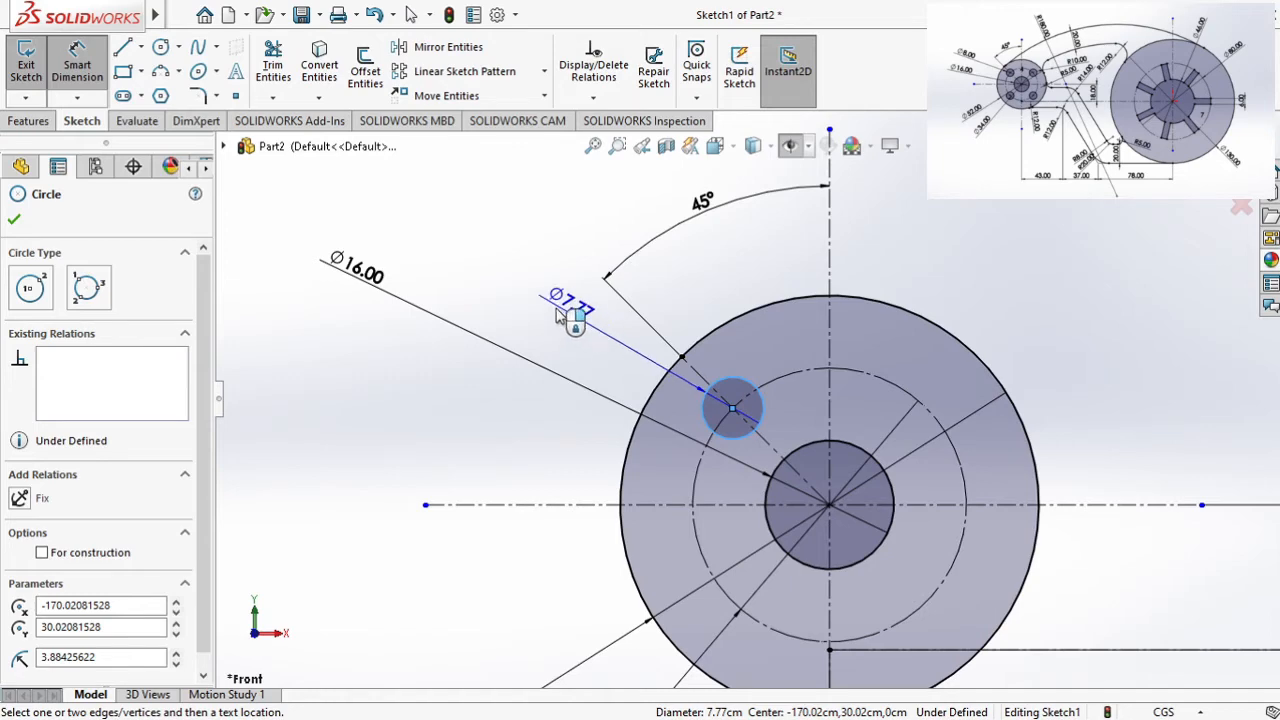
left_click(558, 311)
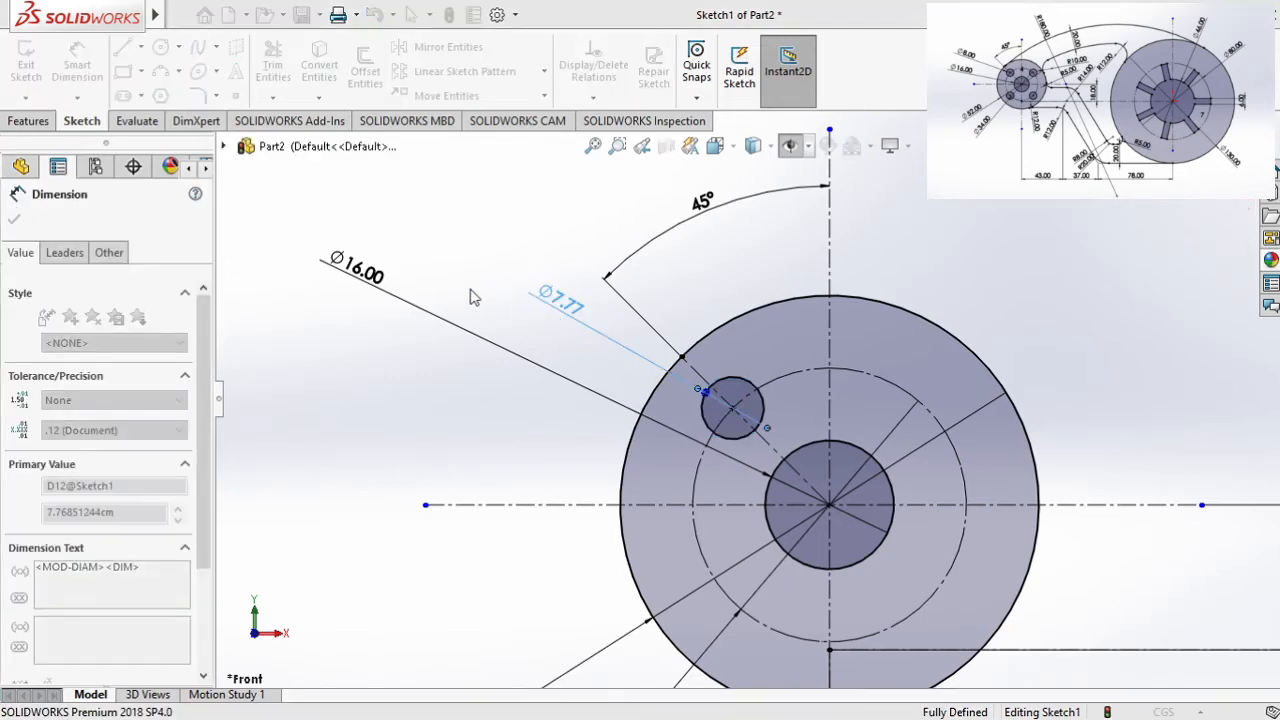
type("8")
key("Return")
key("Escape")
Step: Circular-pattern the 8 cm hole about the small hub's centre with 4 equally spaced instances over 360 degrees
left_click(763, 416)
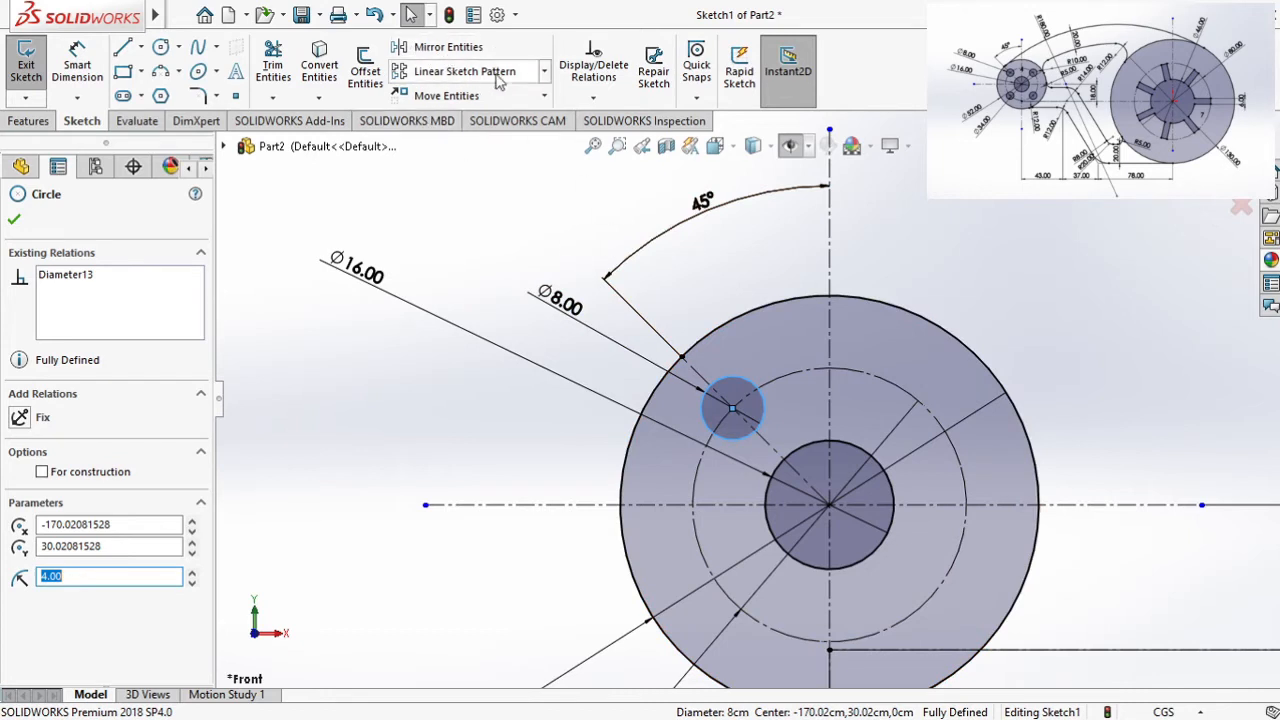
left_click(545, 76)
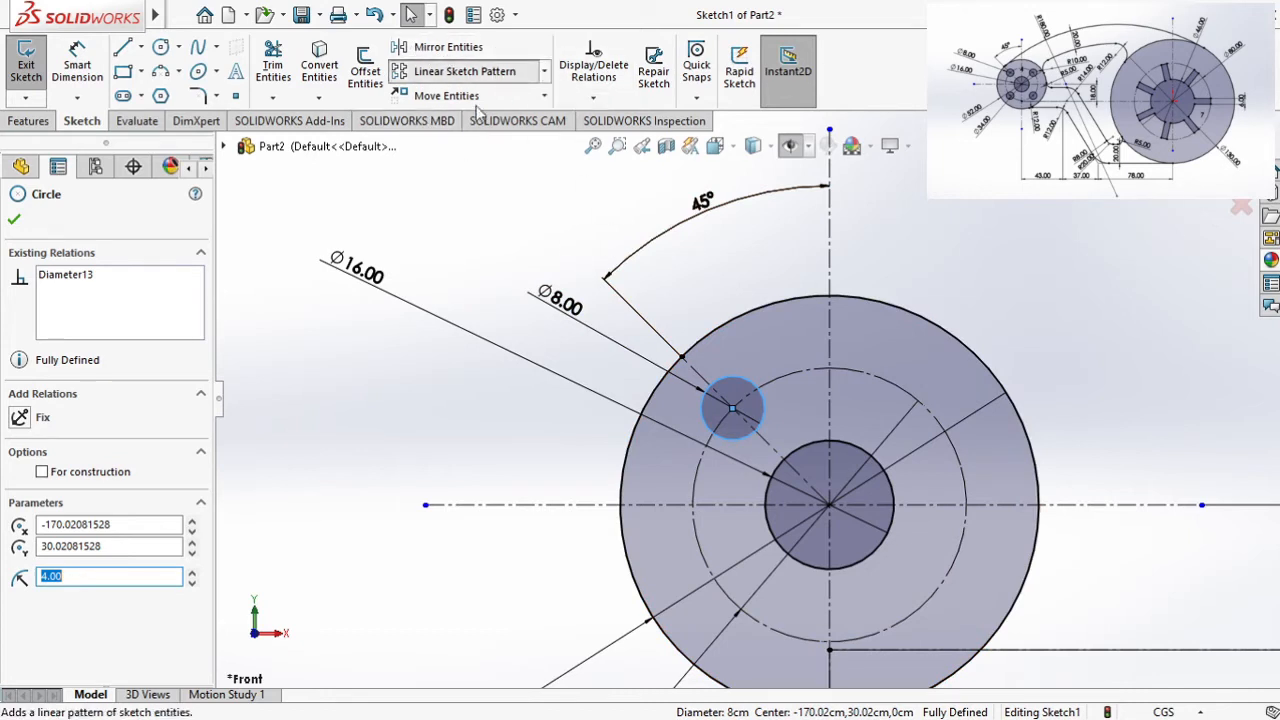
left_click(485, 120)
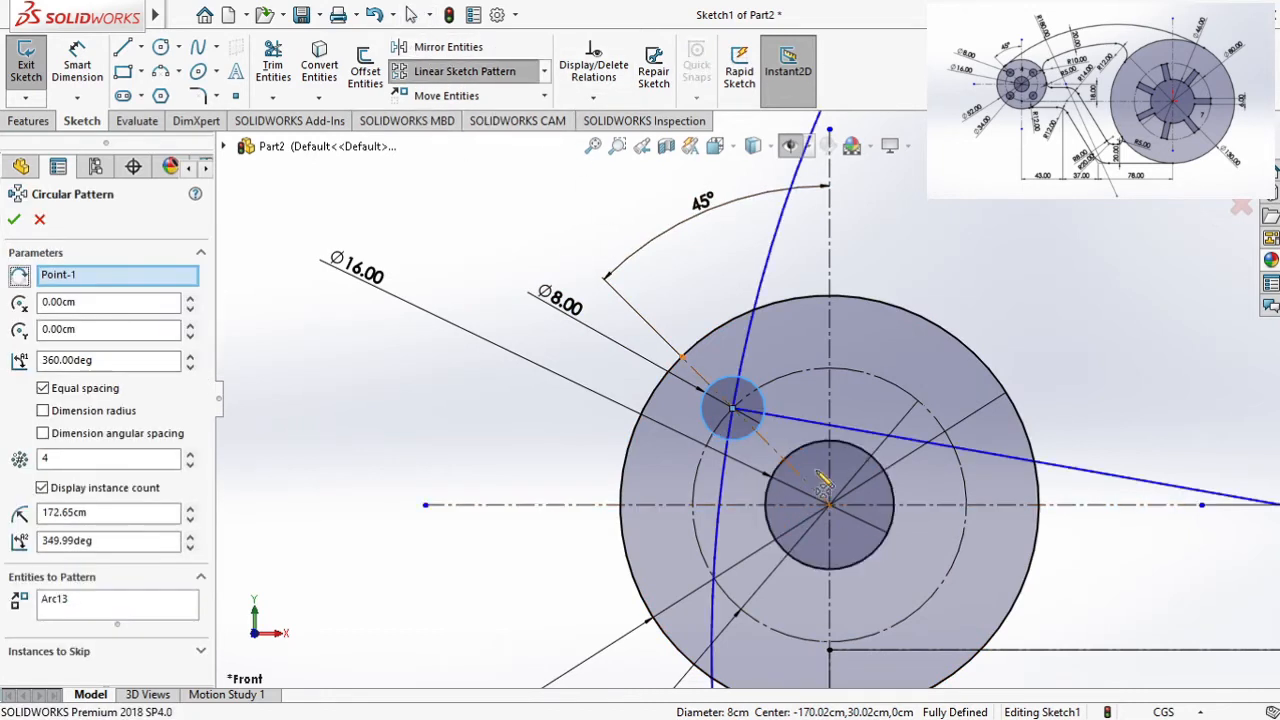
left_click(78, 281)
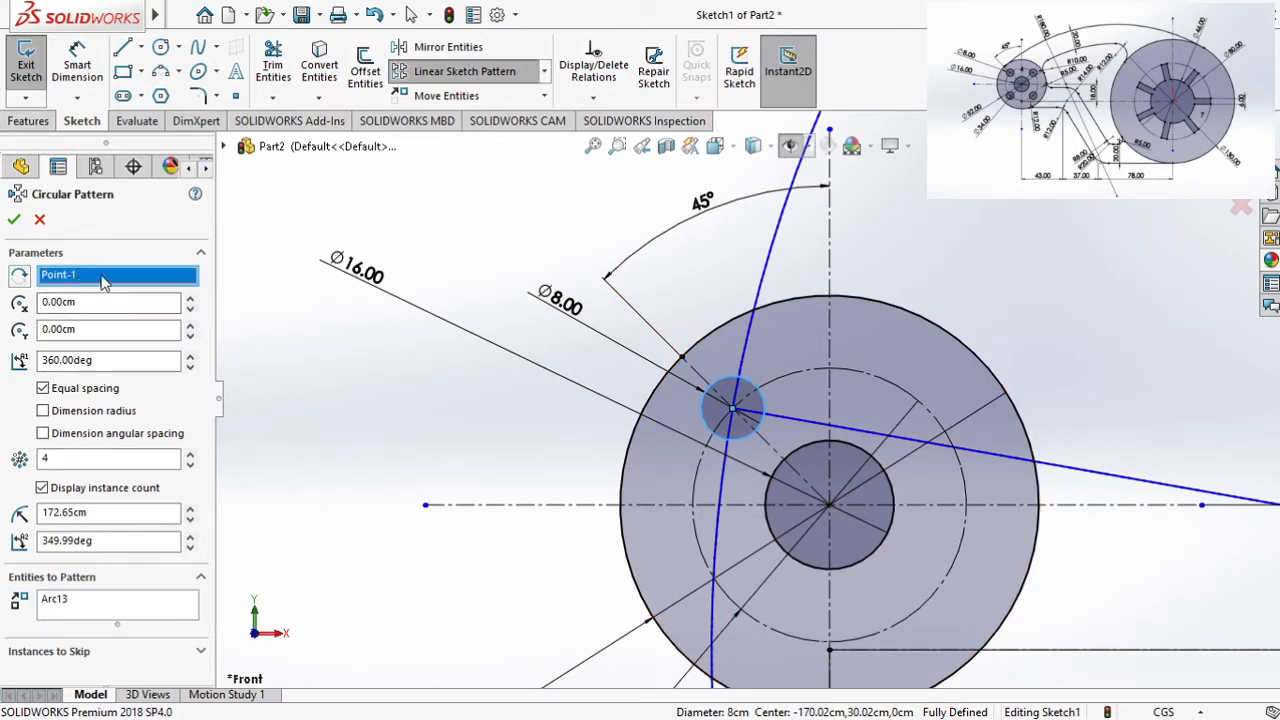
left_click(830, 506)
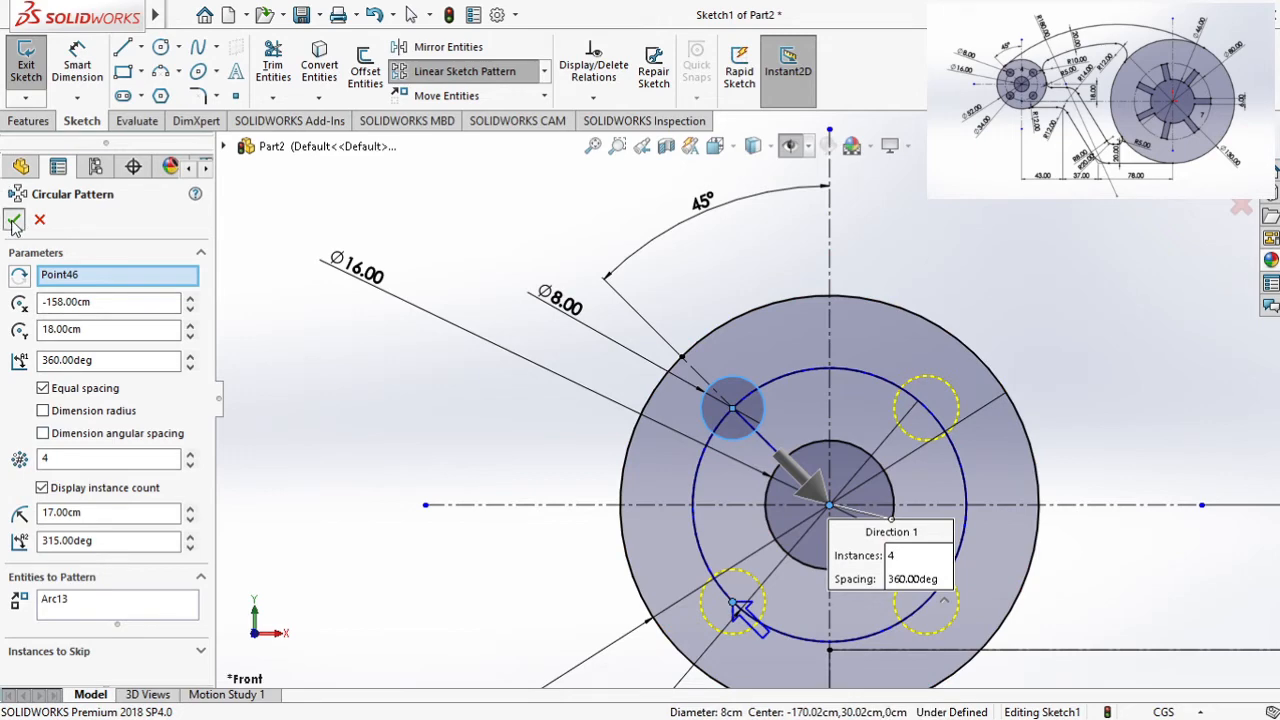
left_click(14, 220)
Step: Draw a three-point arc of about 147 cm radius above the hubs, from the small hub's outer circle to the large hub's outer circle
scroll(1193, 420, "up", 8)
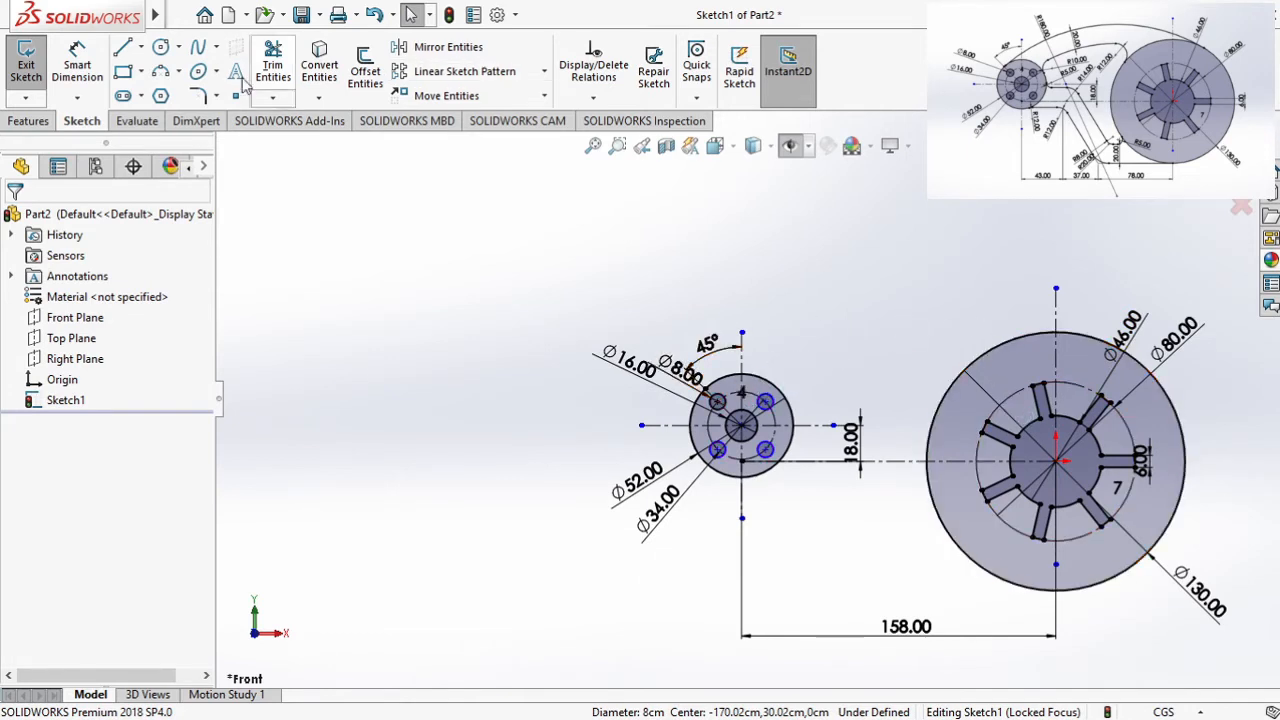
left_click(160, 72)
scroll(1165, 330, "down", 1)
scroll(1100, 356, "down", 3)
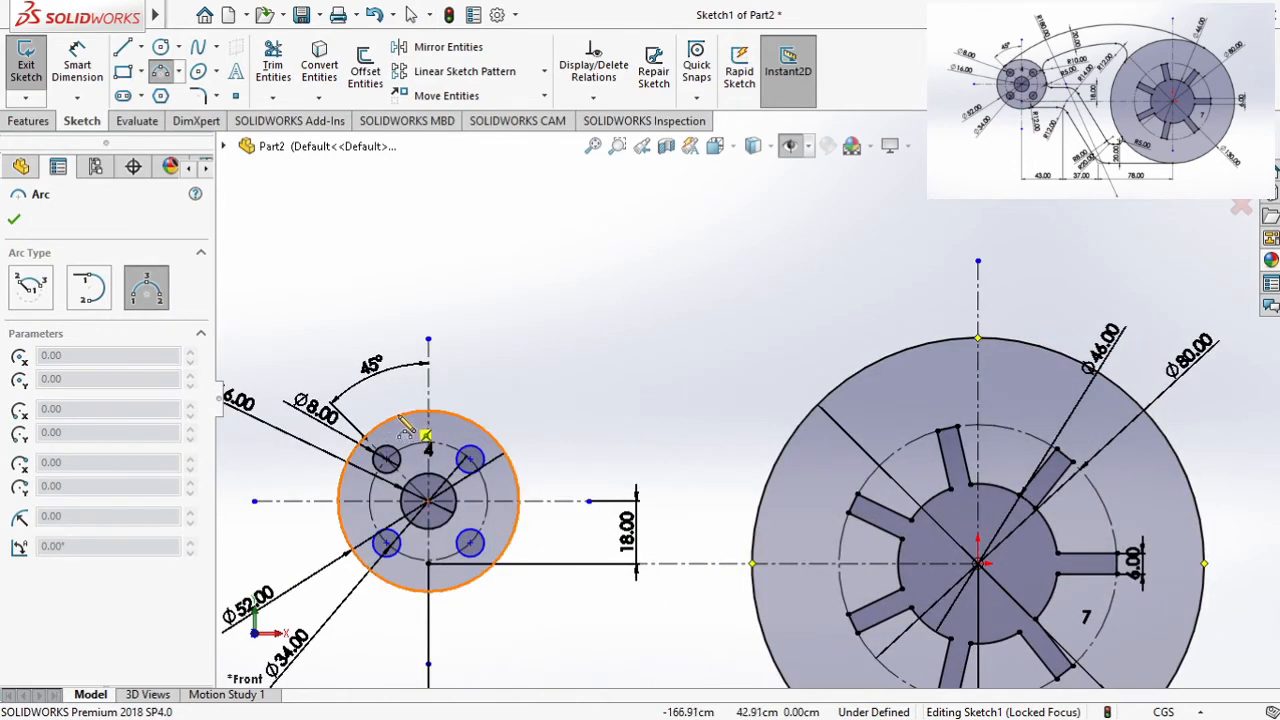
left_click(400, 418)
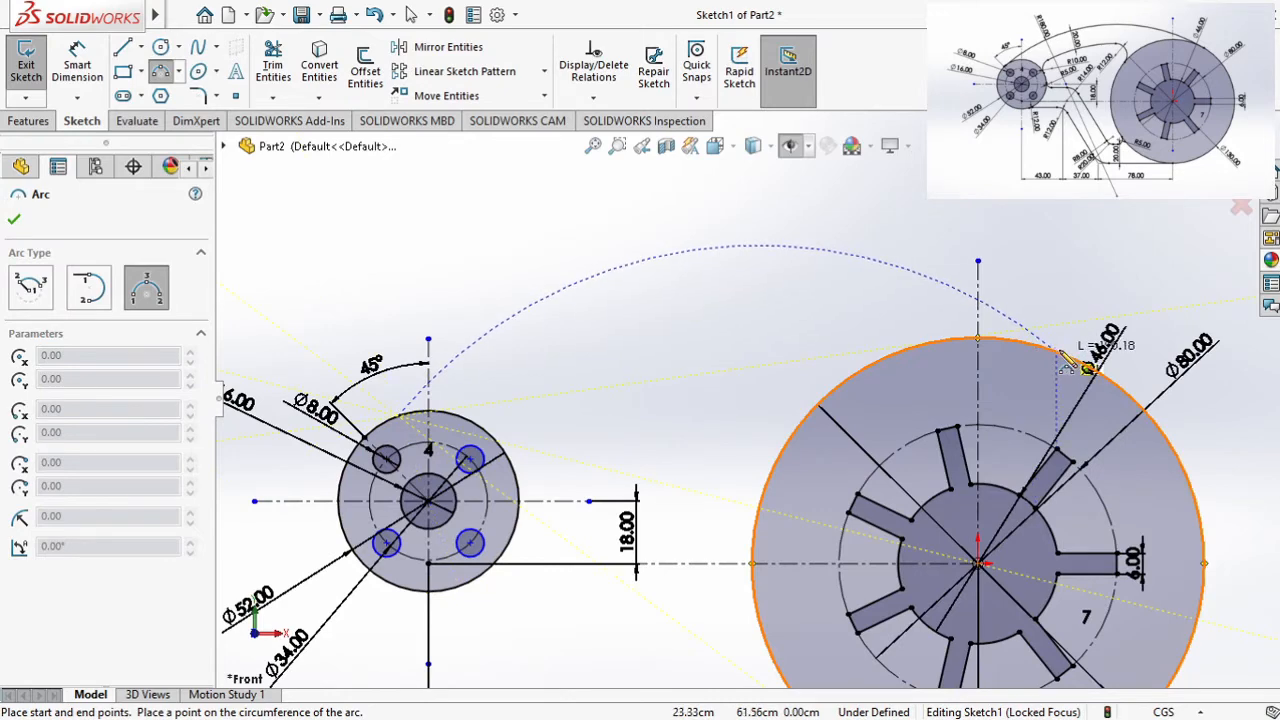
left_click(1087, 367)
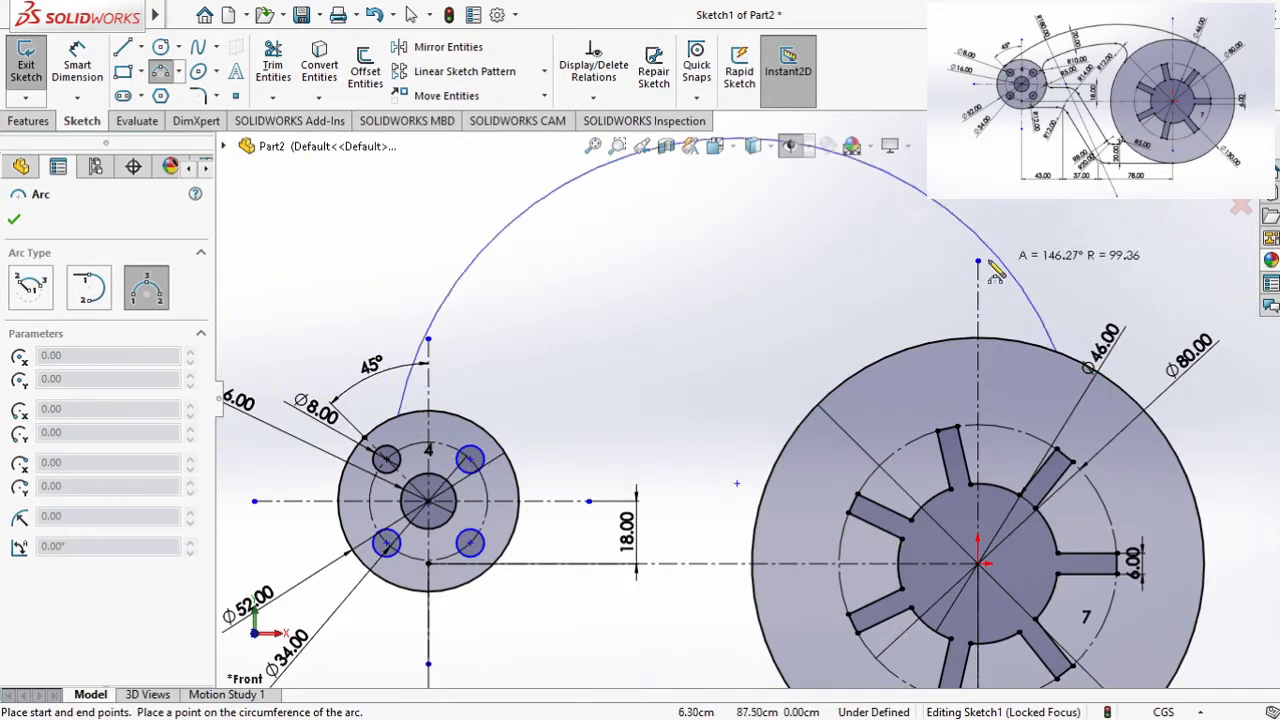
left_click(757, 274)
key("Escape")
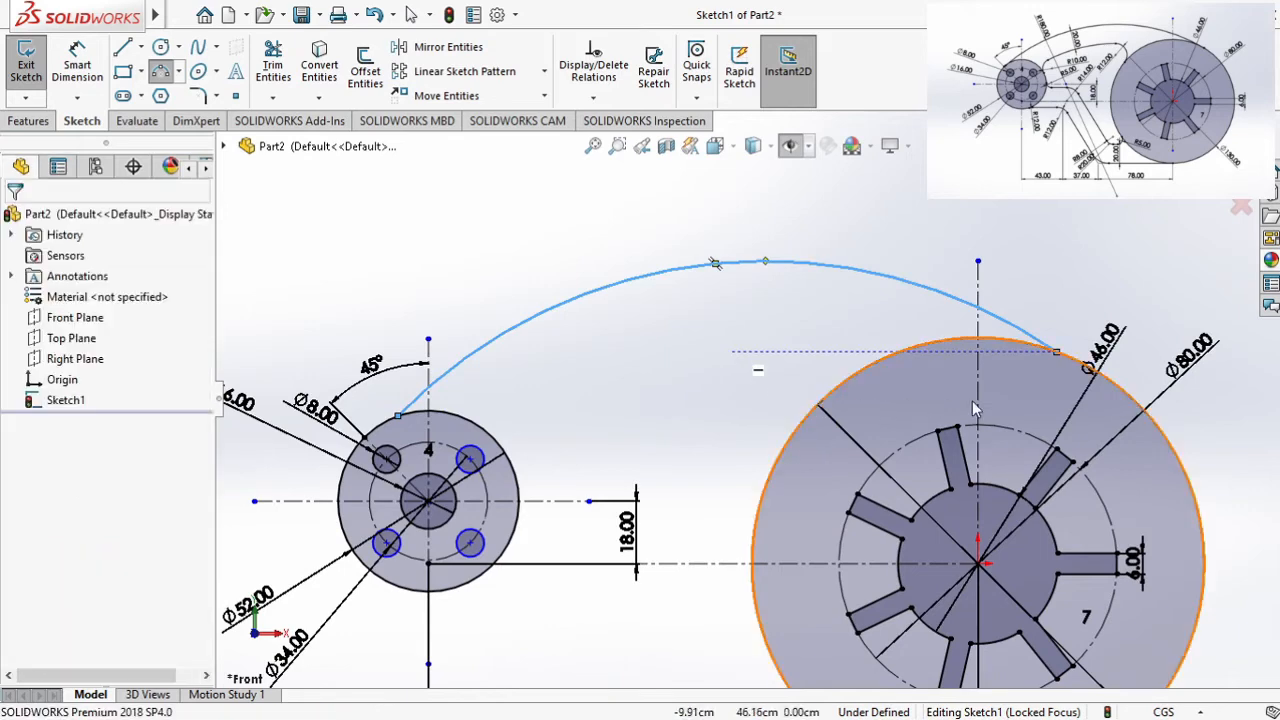
Step: Make the connecting arc tangent to the small hub's outer circle
left_click(558, 314)
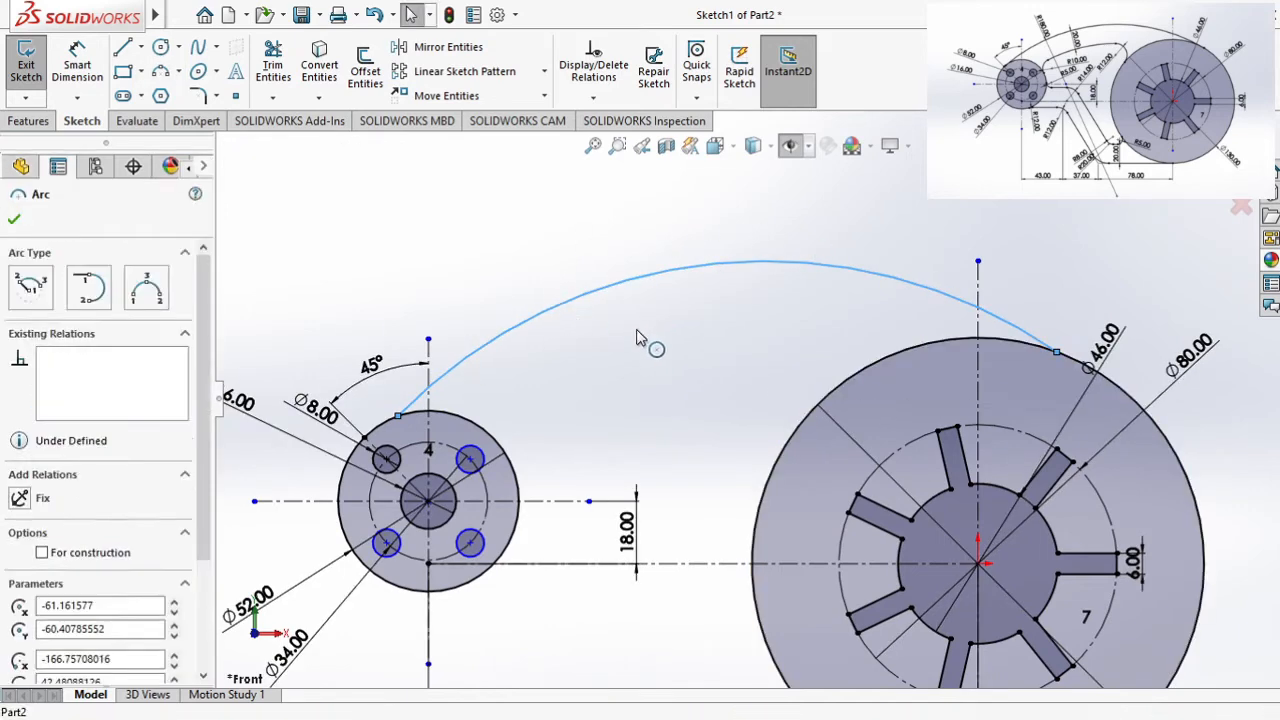
left_click(457, 423)
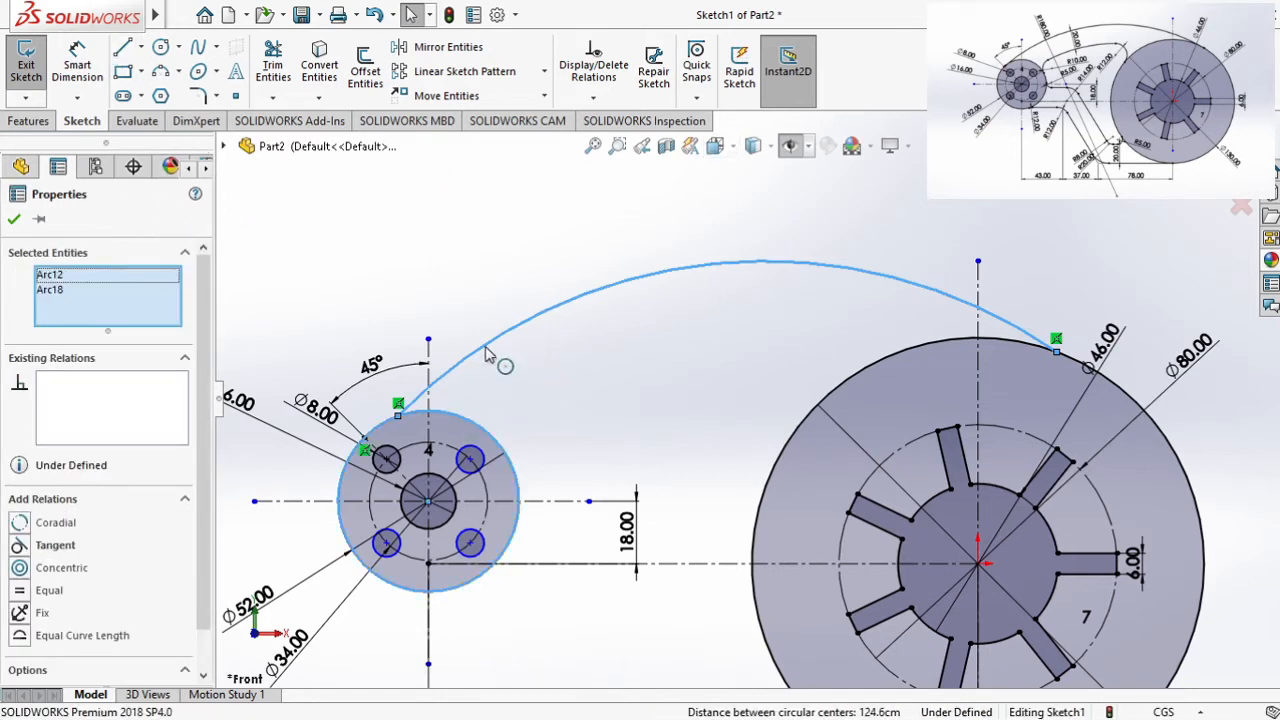
left_click(535, 290)
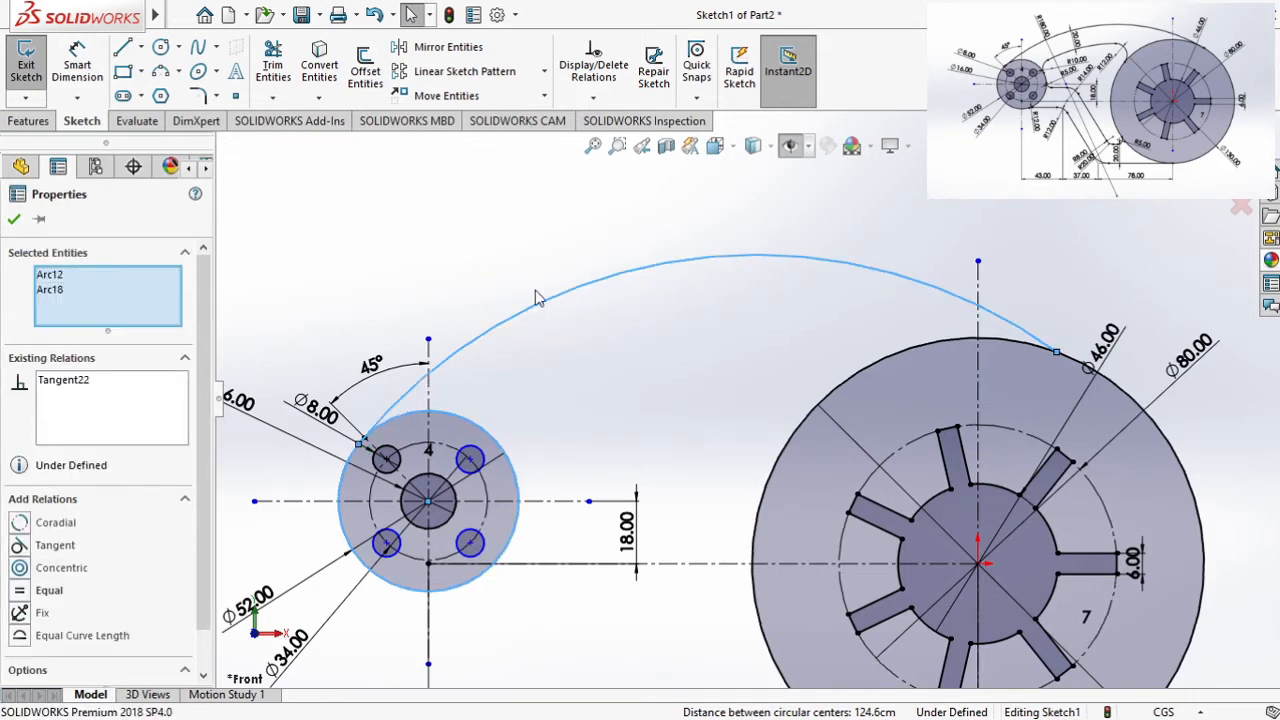
Step: Make the connecting arc tangent to the large hub's outer circle
left_click(826, 330)
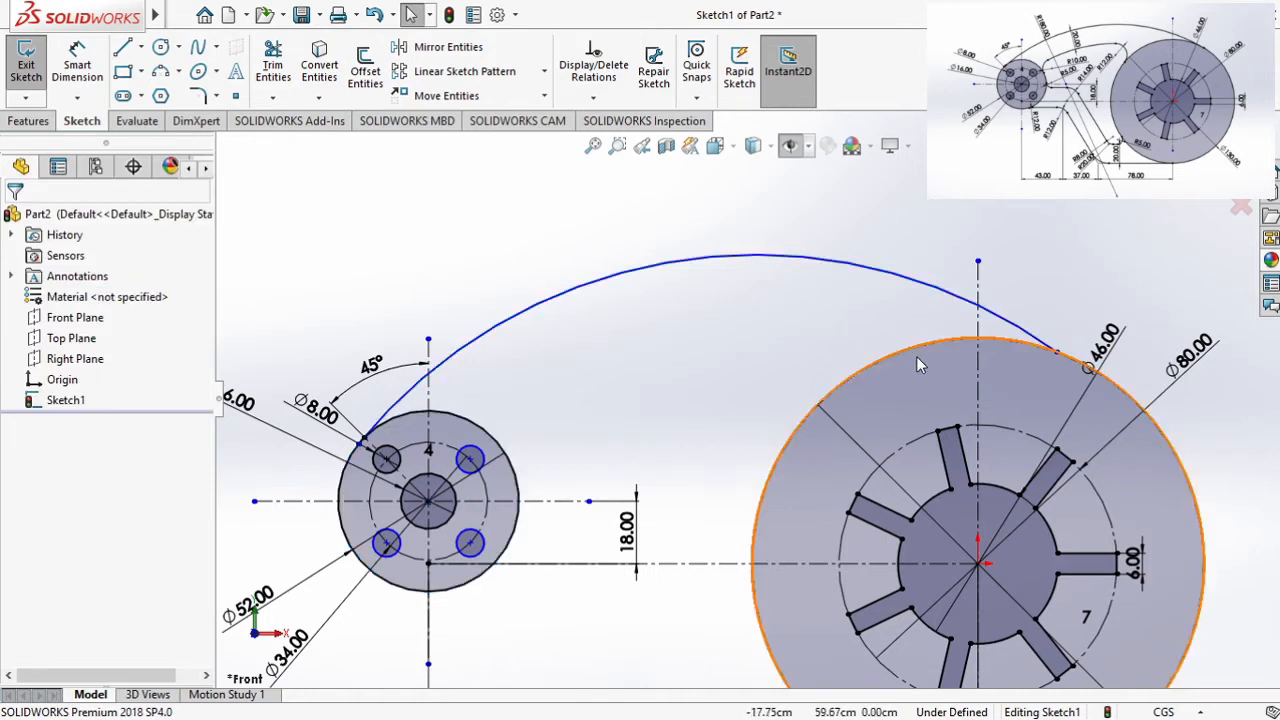
left_click(920, 362)
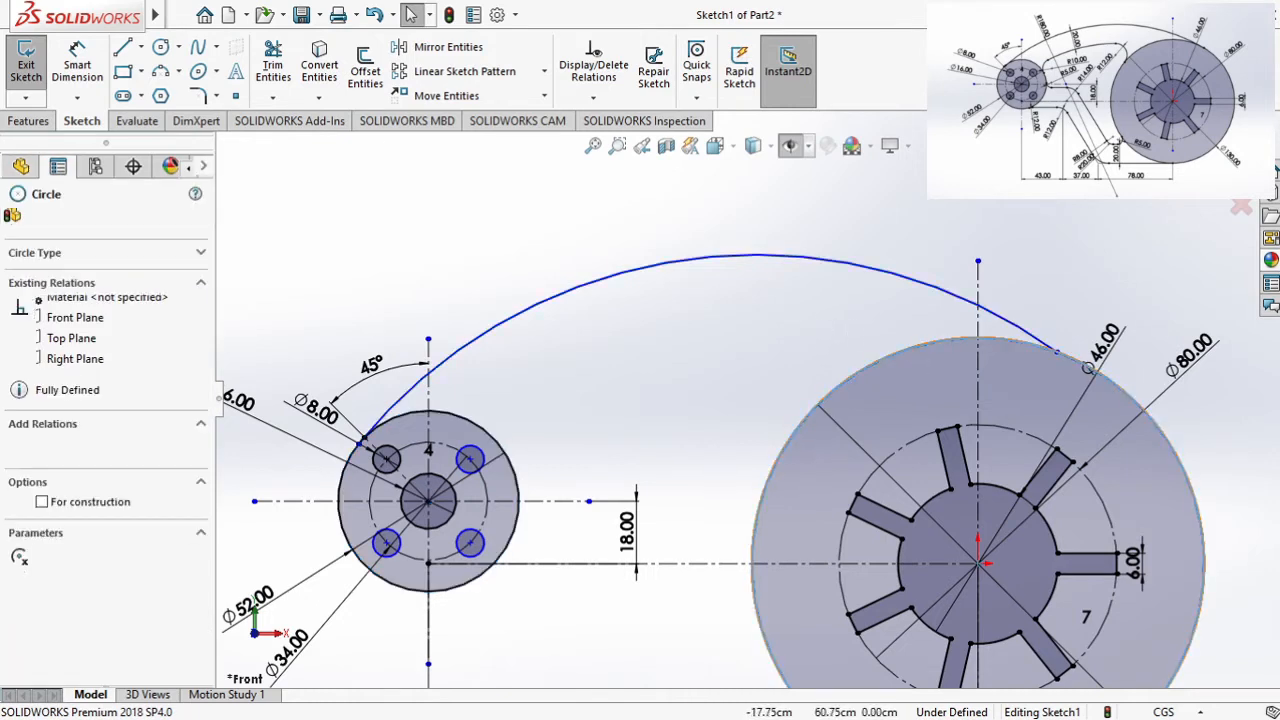
left_click(915, 278)
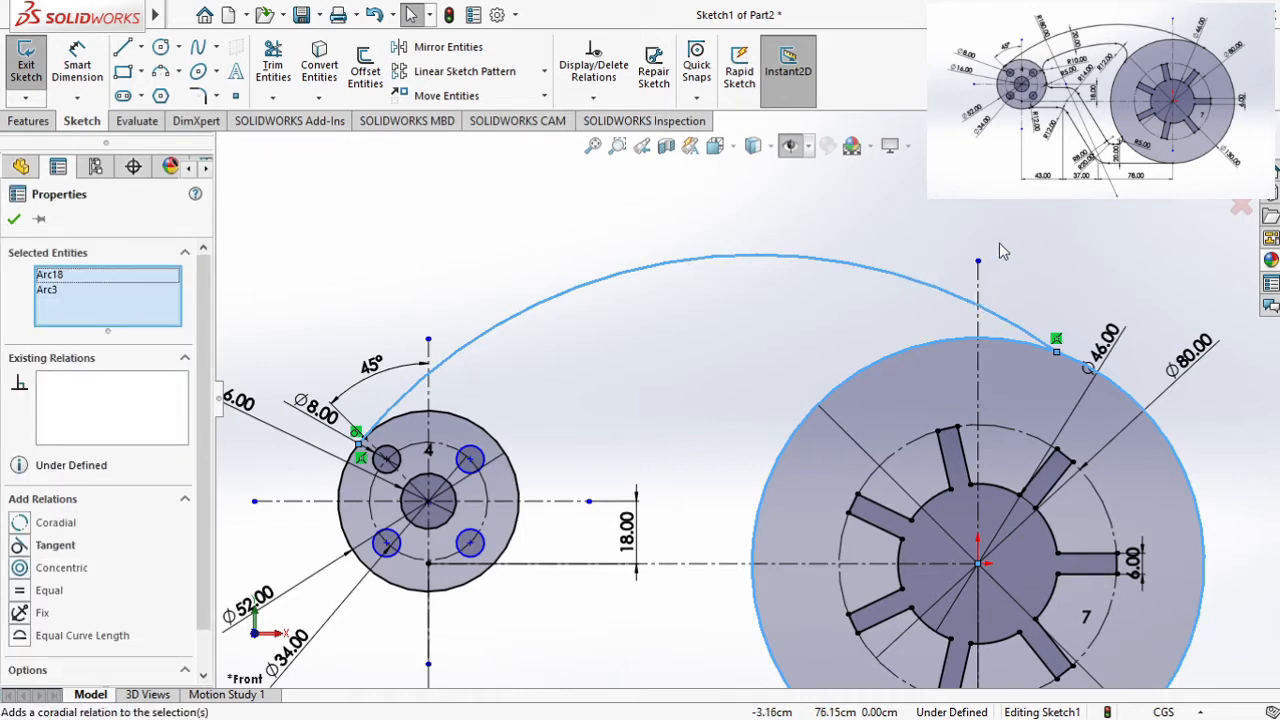
left_click(1090, 305)
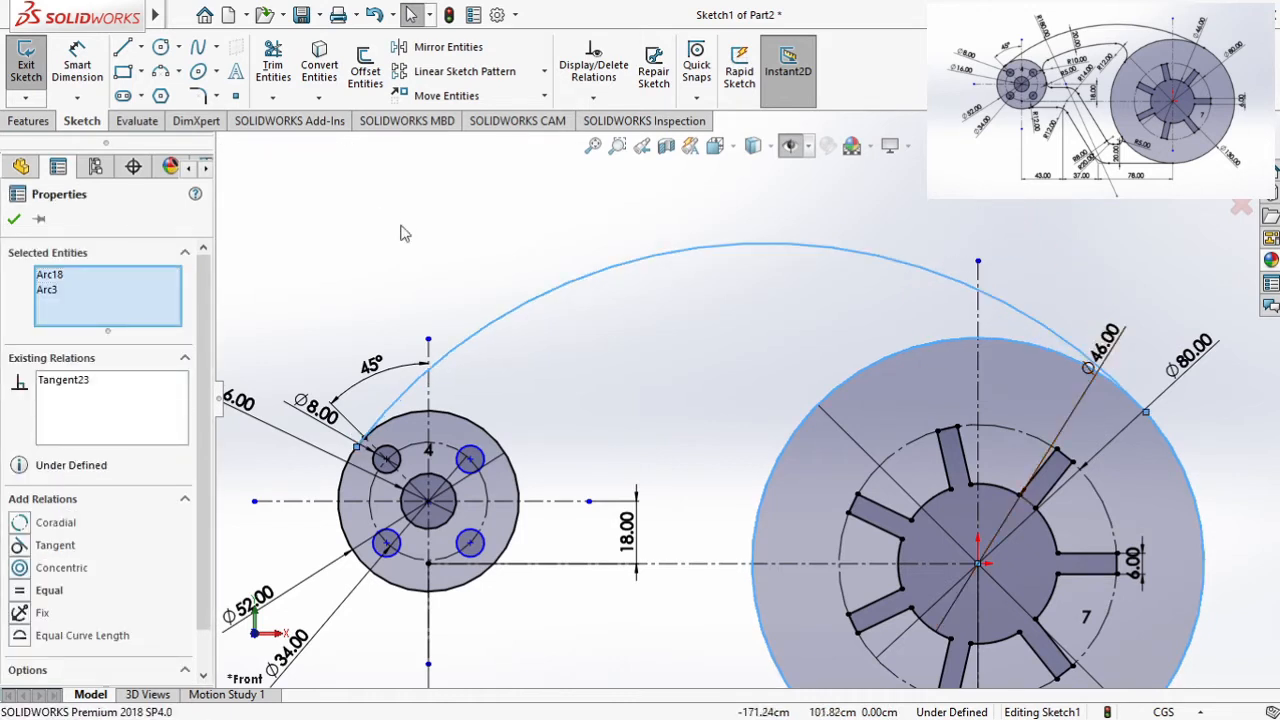
Step: Dimension the connecting arc with a radius of 180 cm
left_click(686, 264)
left_click(686, 253)
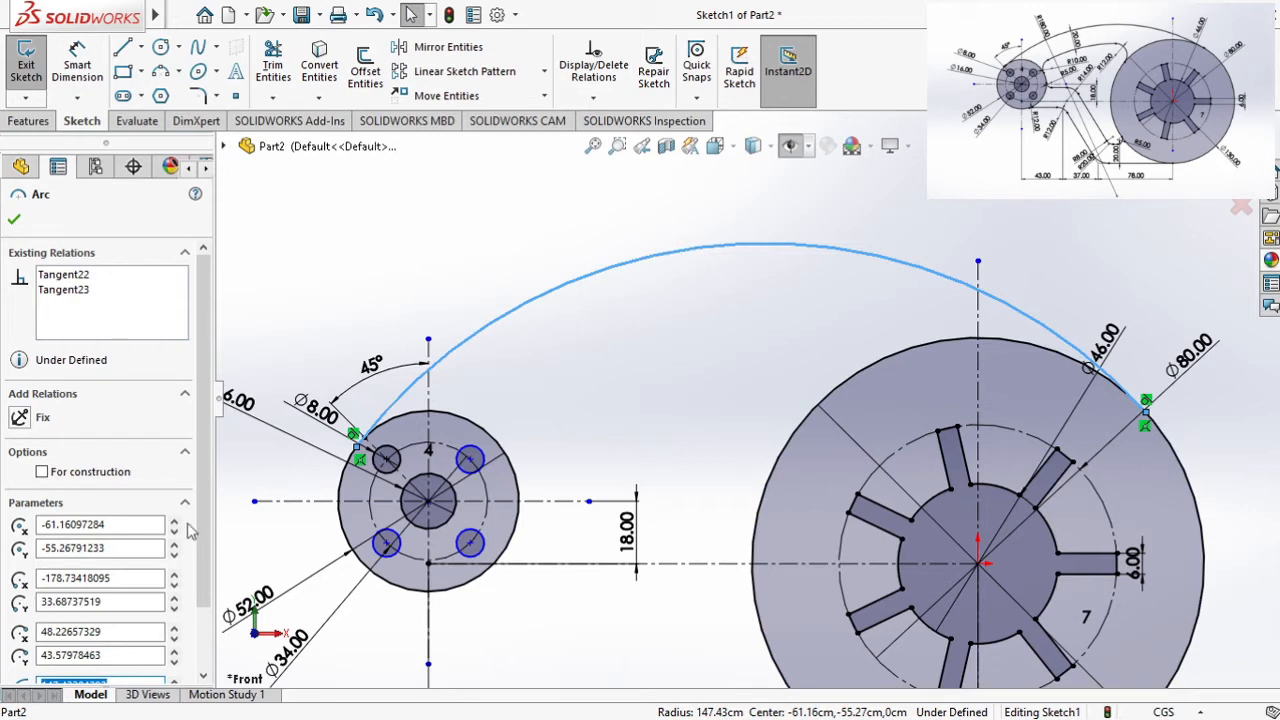
left_click(83, 74)
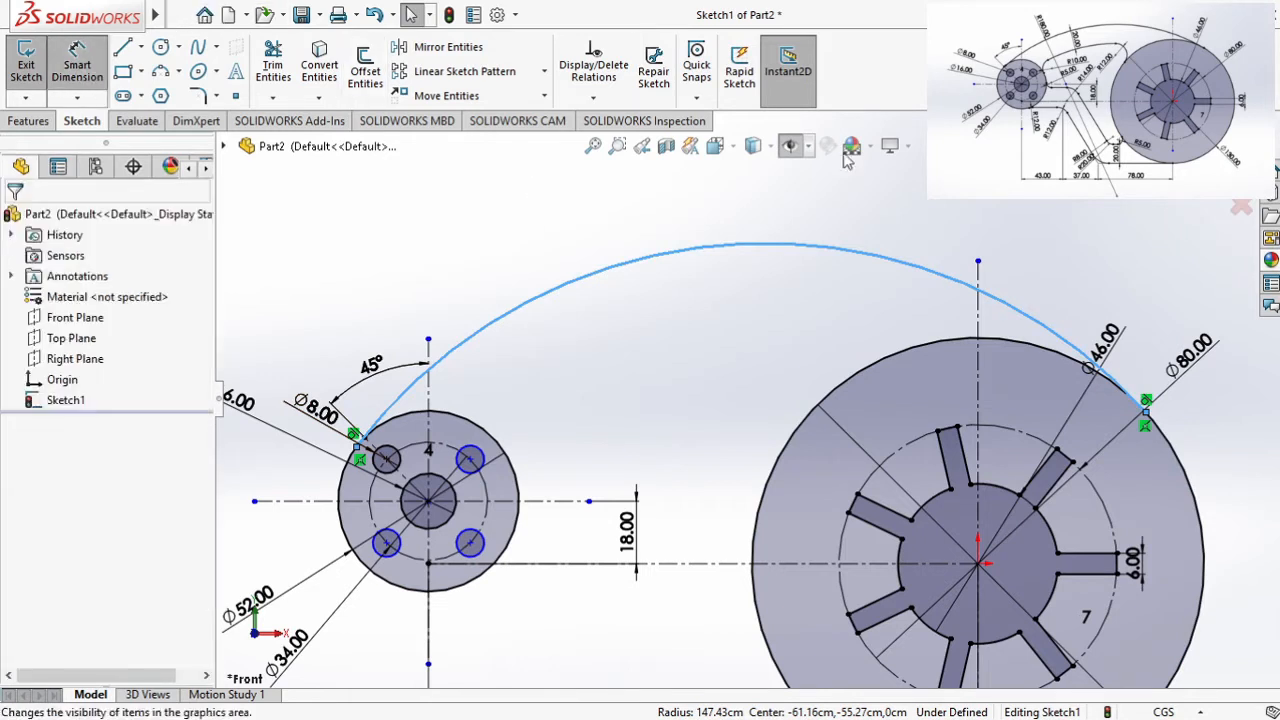
left_click(690, 254)
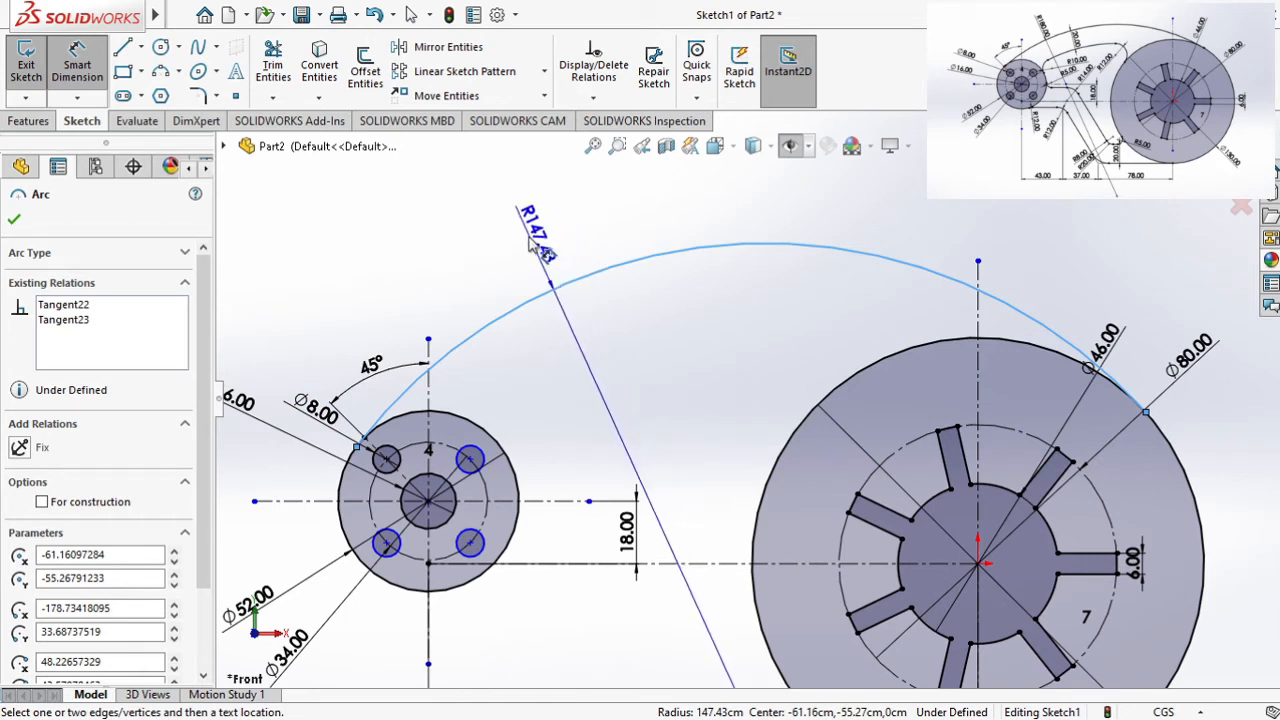
left_click(527, 235)
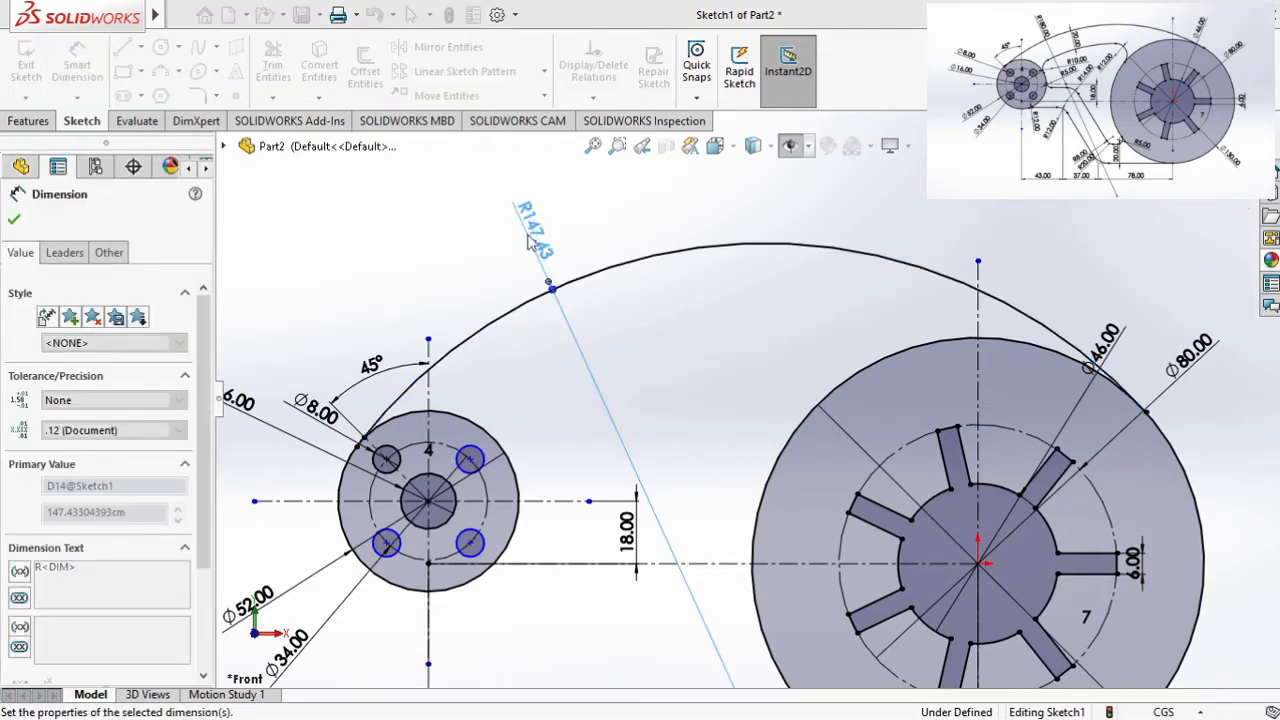
type("180")
key("Return")
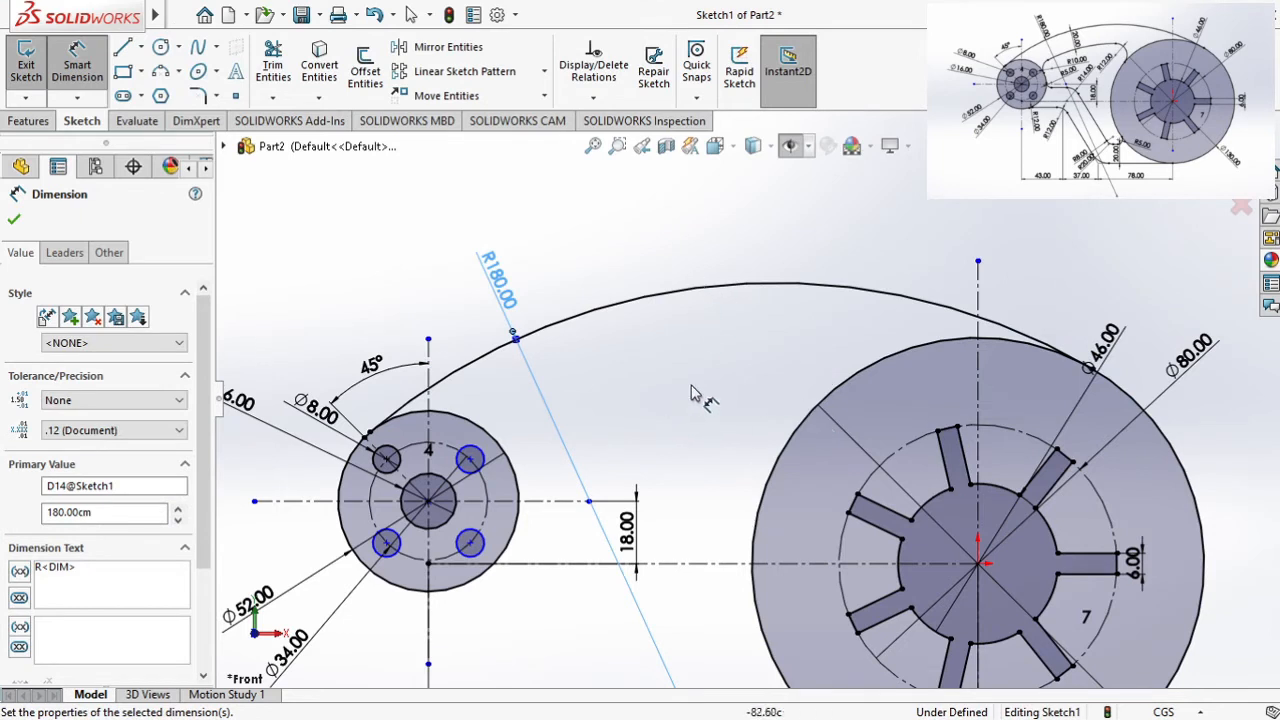
key("Escape")
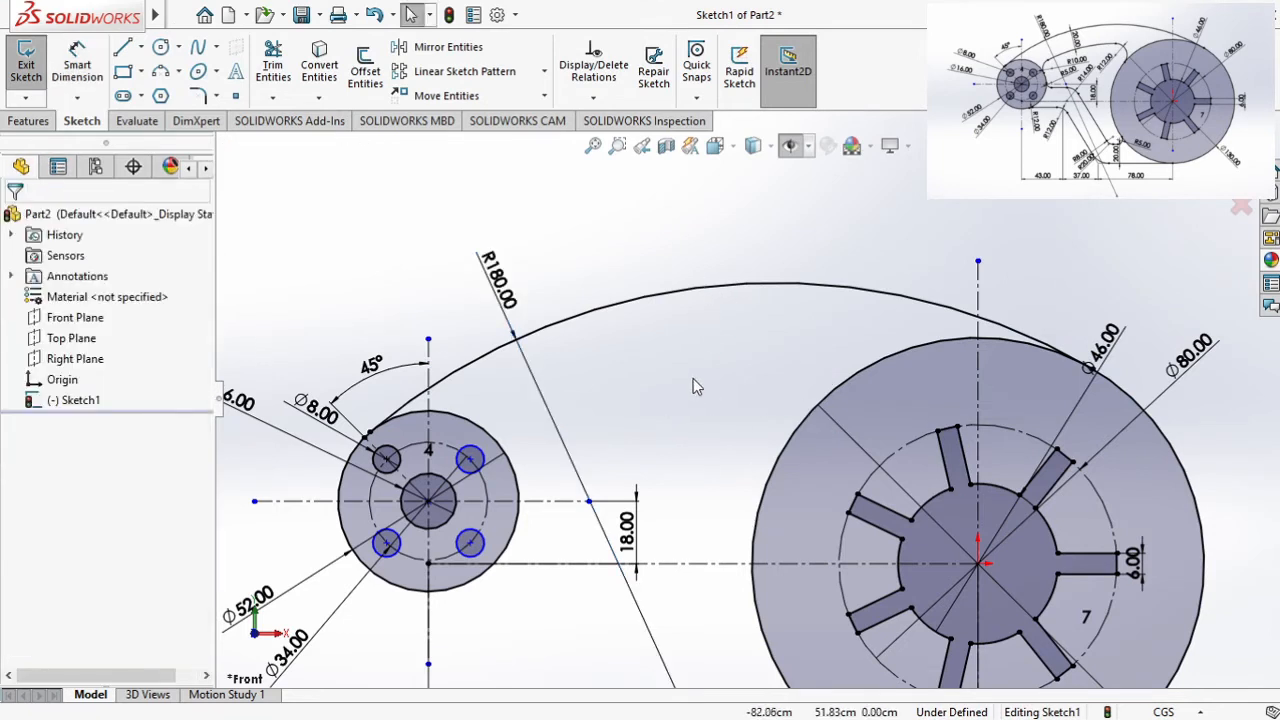
Step: Offset the R180 connecting arc 20 cm downward and place its offset dimension between the two arcs
left_click(676, 295)
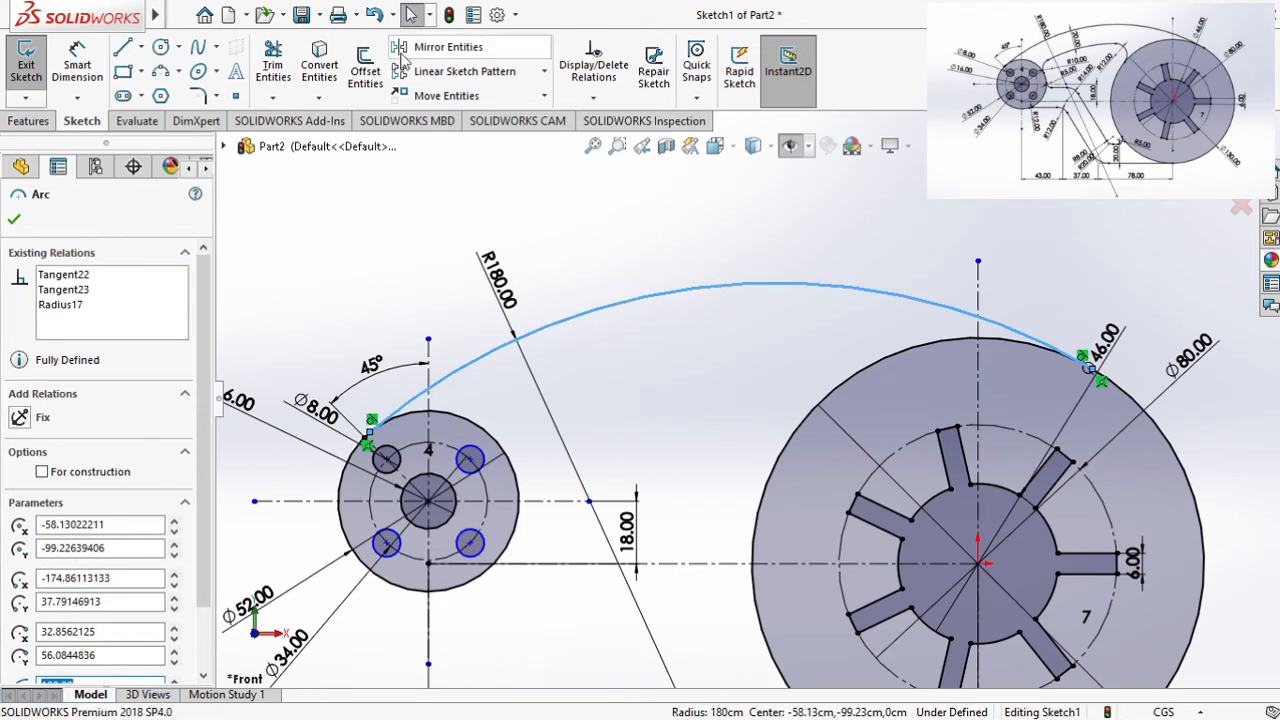
left_click(366, 72)
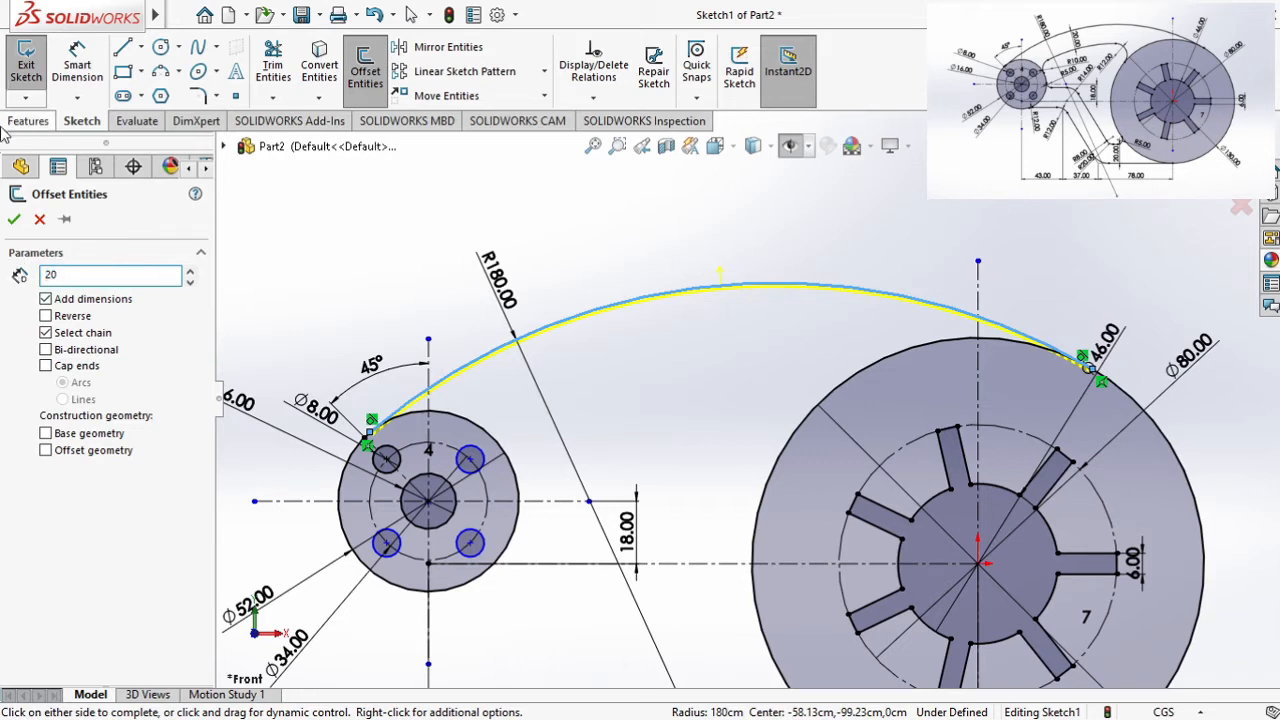
left_click(14, 220)
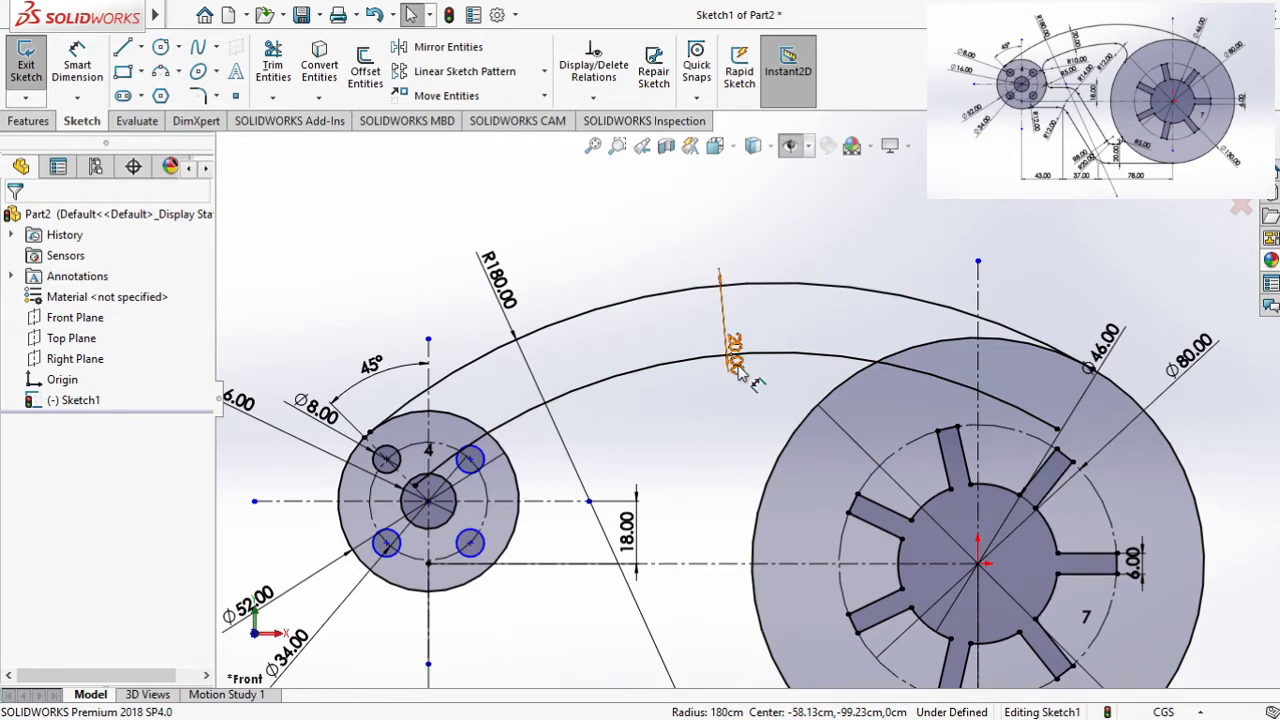
left_click_drag(736, 368, 737, 338)
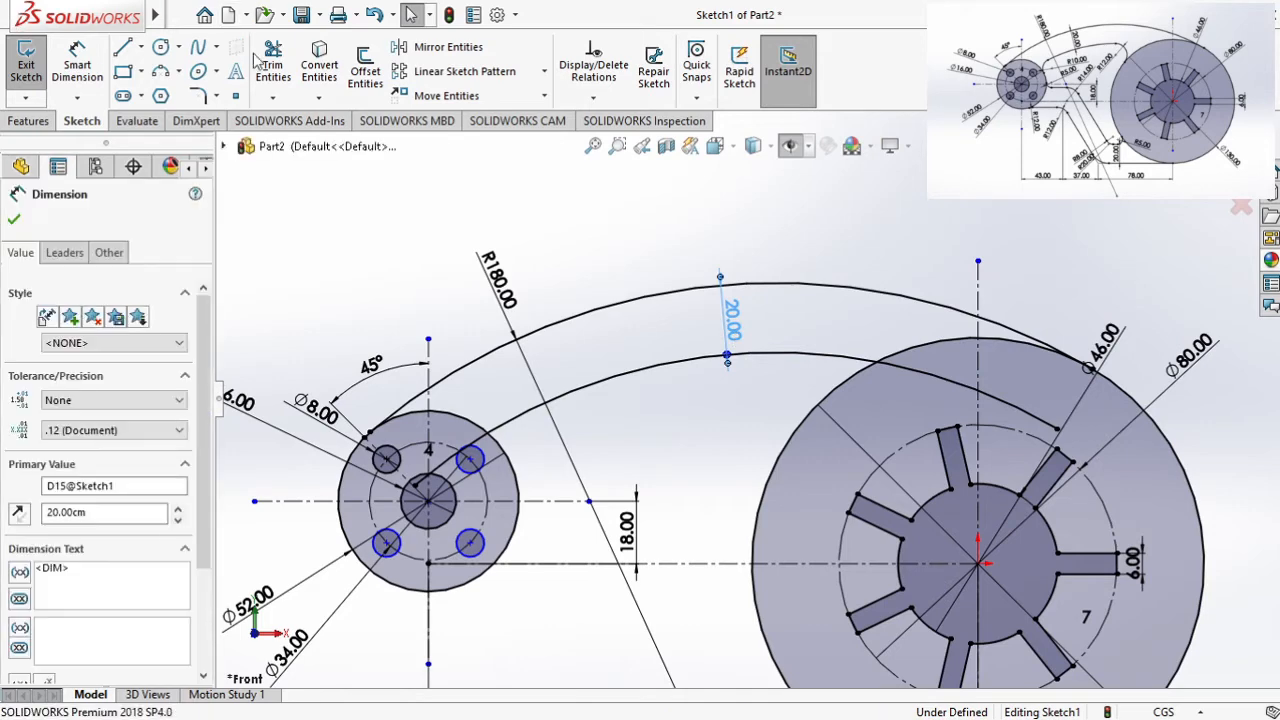
Step: Trim away the ends of the lower offset arc that lie inside the small and large hubs' outer circles
left_click(280, 80)
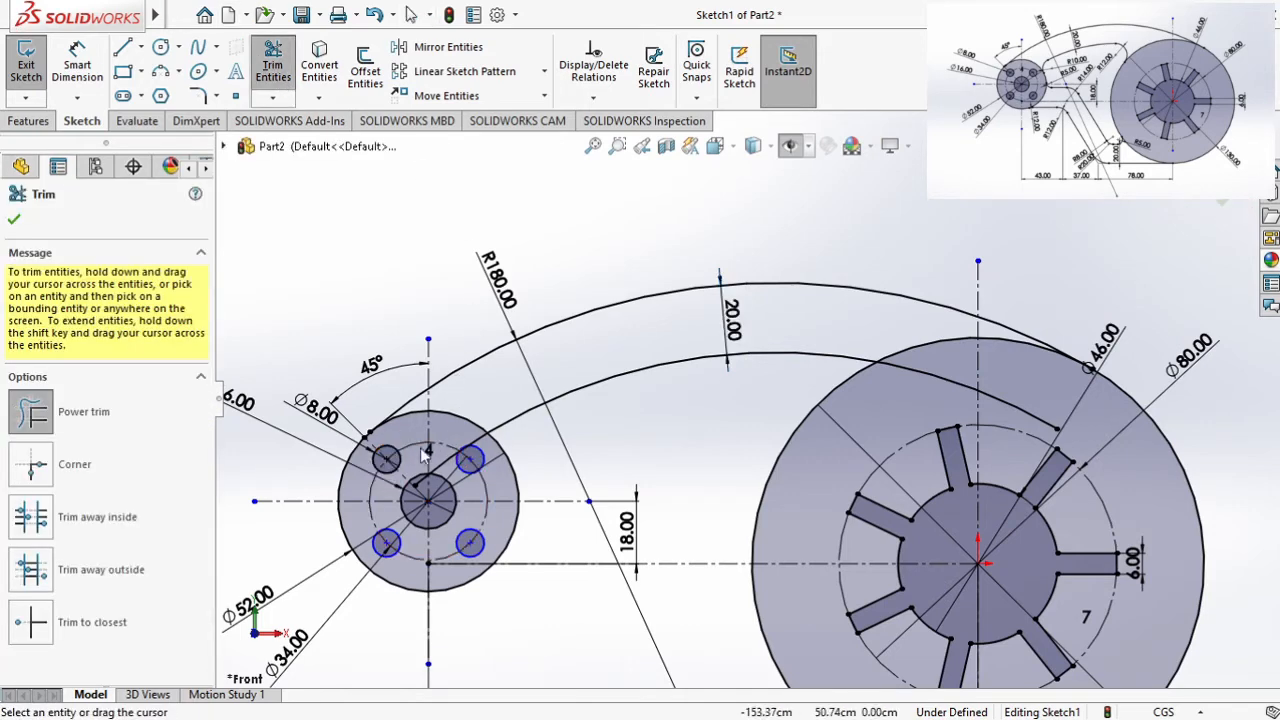
scroll(475, 508, "down", 1)
scroll(513, 457, "down", 3)
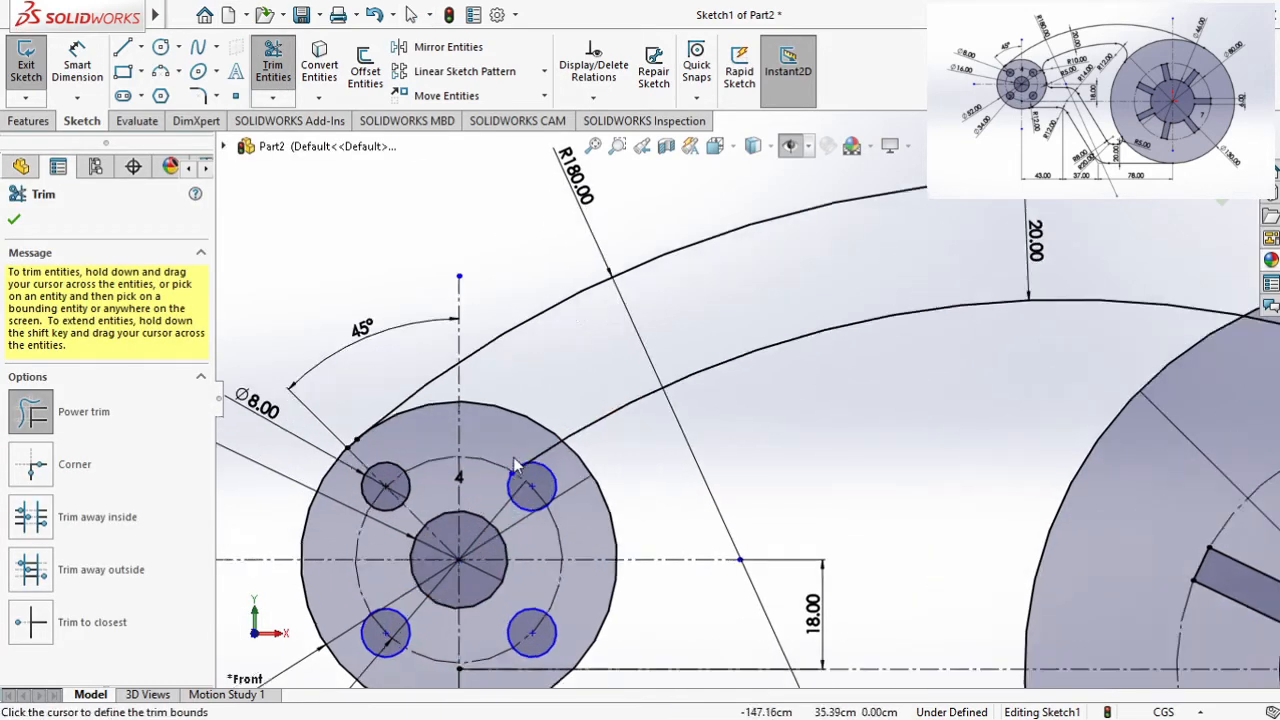
key("ctrl+z")
left_click(585, 441)
left_click(273, 68)
scroll(600, 438, "down", 2)
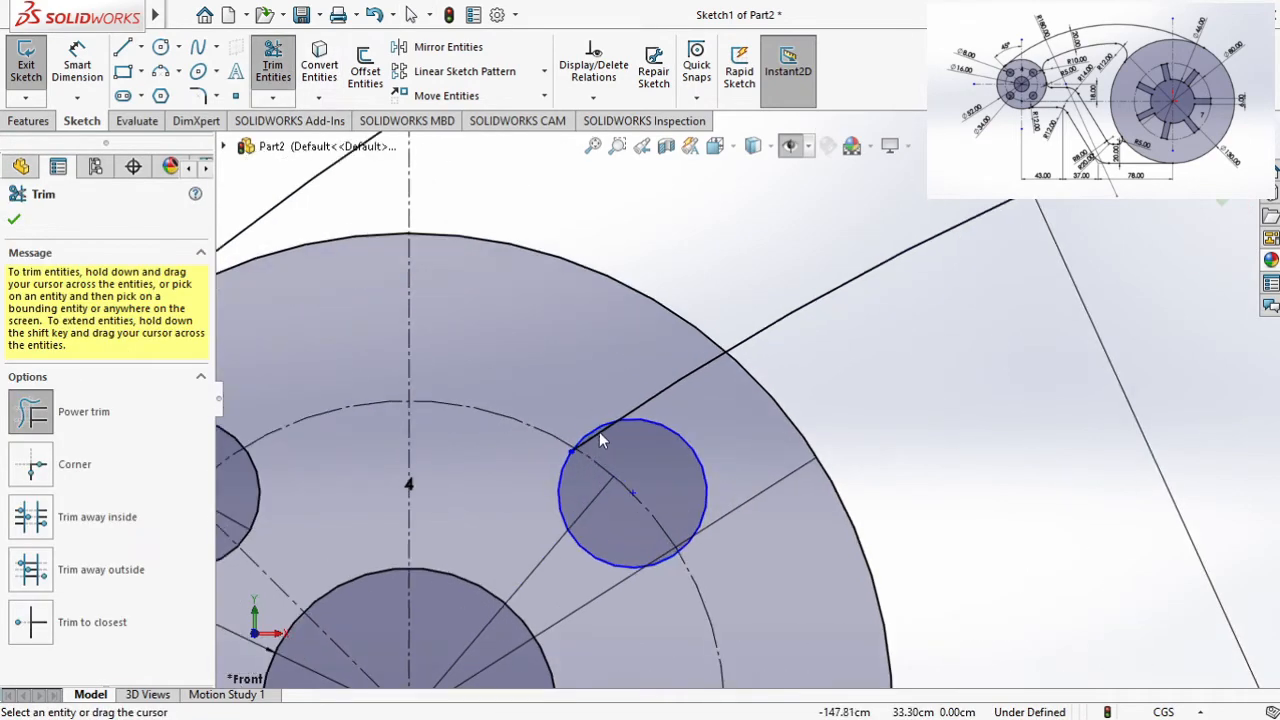
left_click_drag(600, 438, 584, 446)
scroll(584, 446, "down", 2)
scroll(584, 446, "down", 3)
left_click(652, 436)
scroll(698, 418, "down", 6)
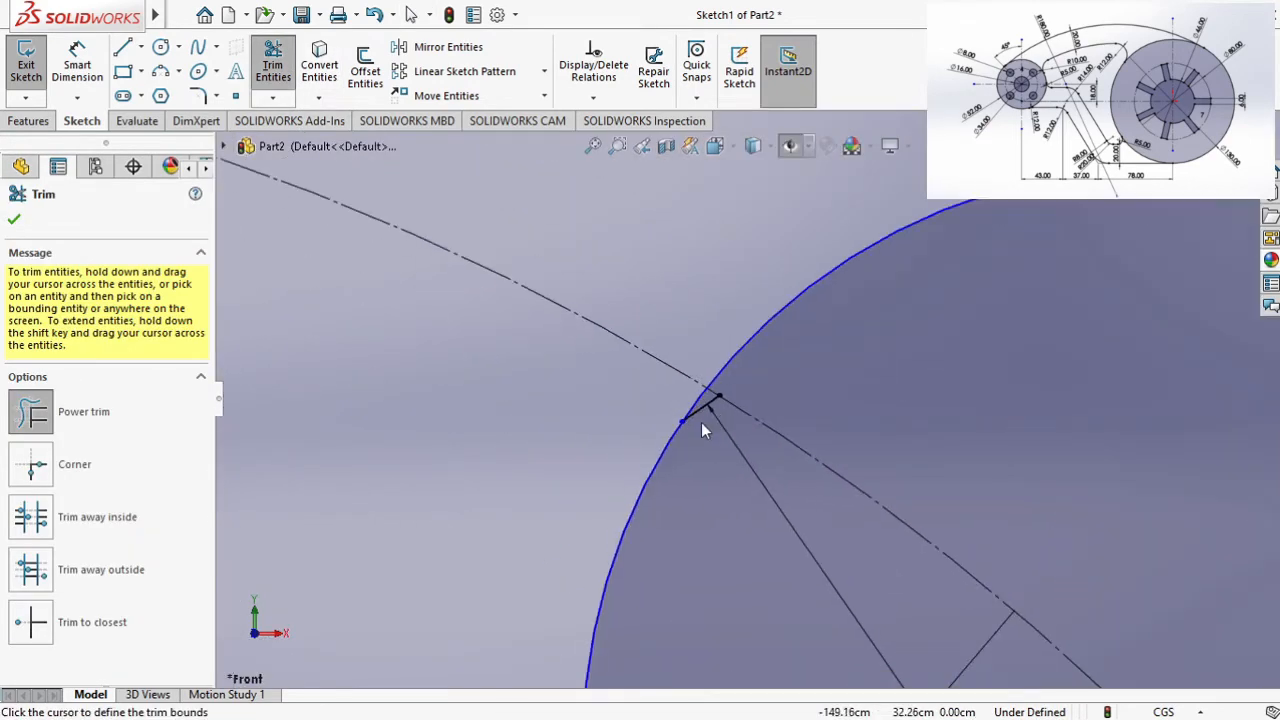
left_click_drag(701, 422, 690, 402)
scroll(870, 388, "down", 1)
scroll(829, 363, "up", 5)
scroll(894, 355, "up", 3)
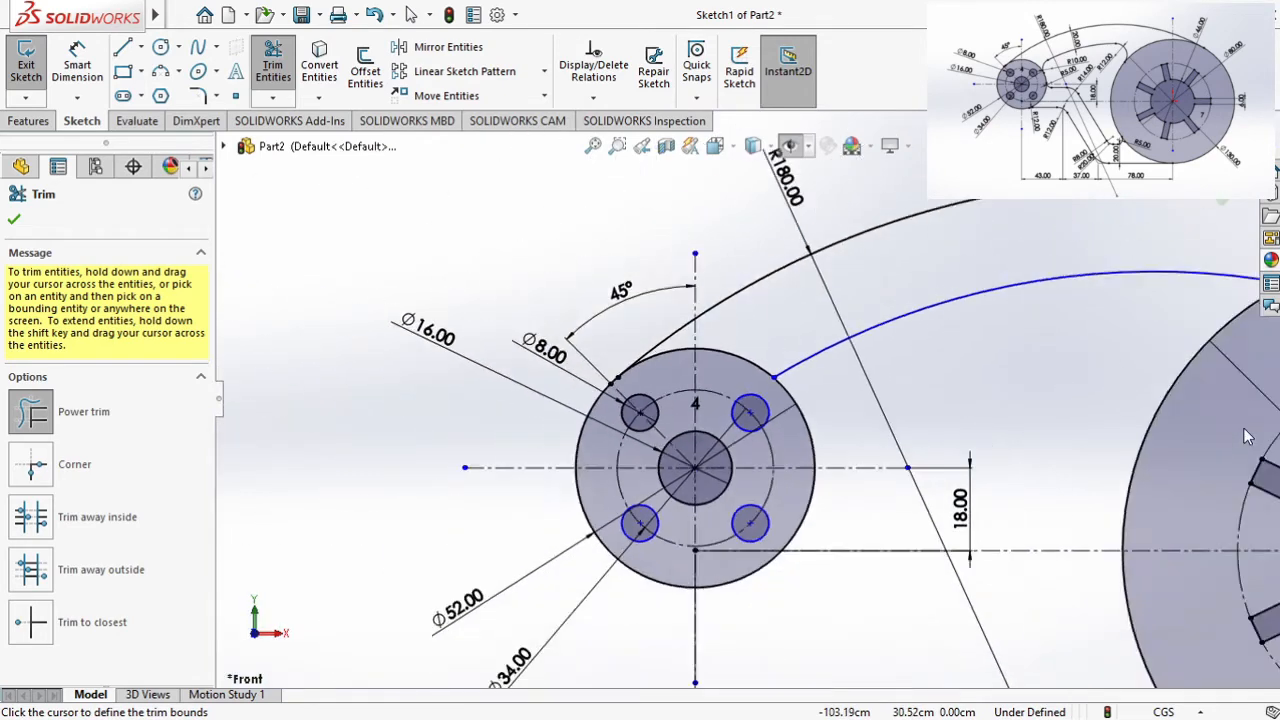
scroll(1030, 398, "down", 3)
left_click_drag(1028, 392, 912, 319)
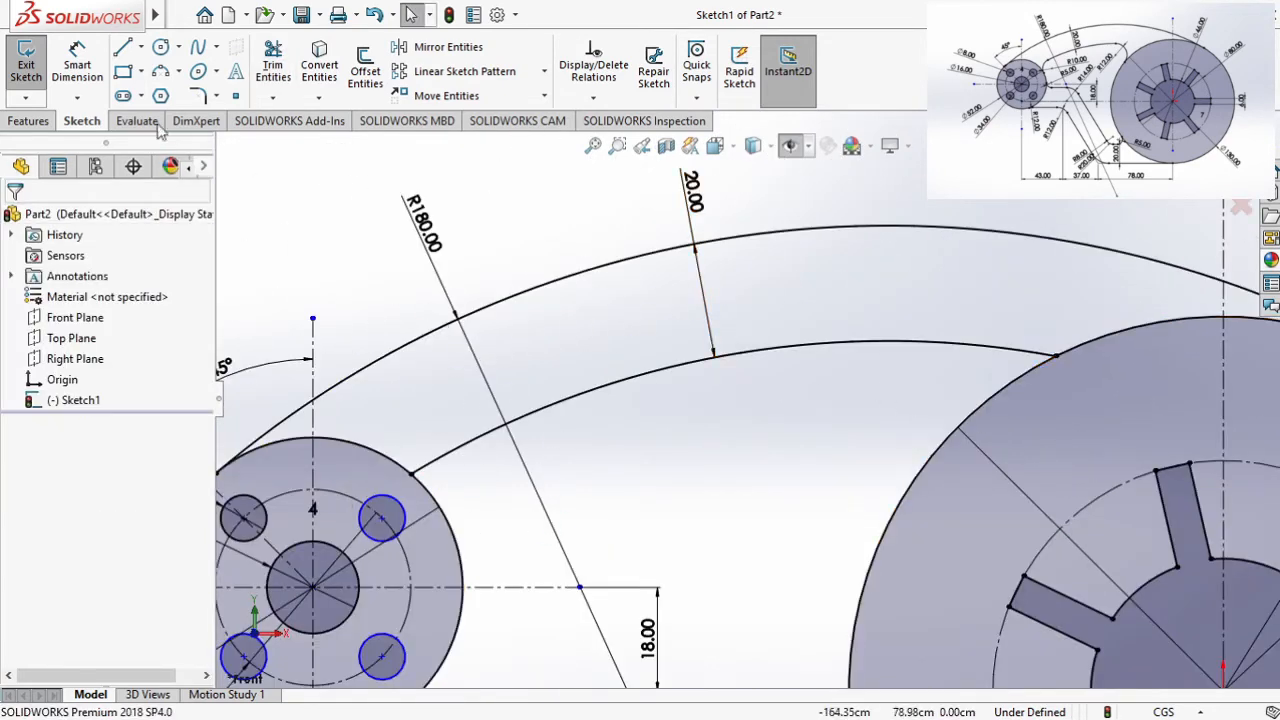
Step: Draw a three-point arc of about 3.8 cm radius from the lower offset arc to the large hub's outer circle
left_click(160, 71)
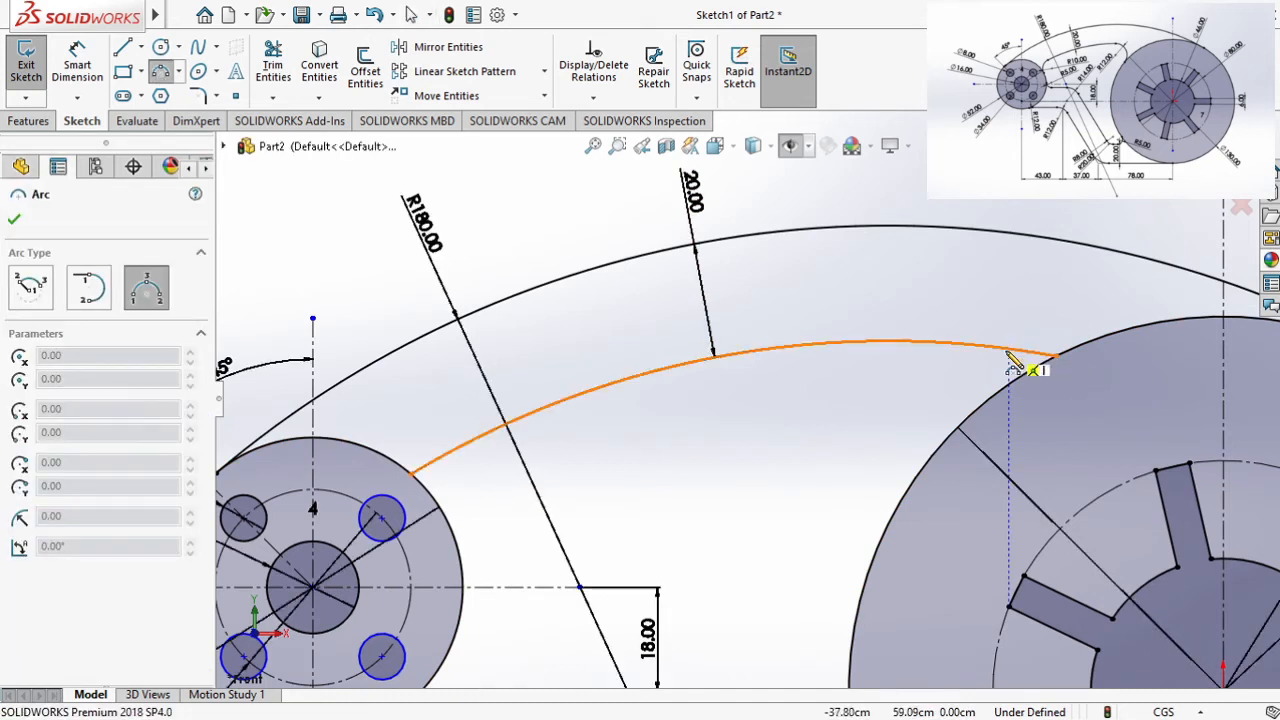
left_click(1011, 352)
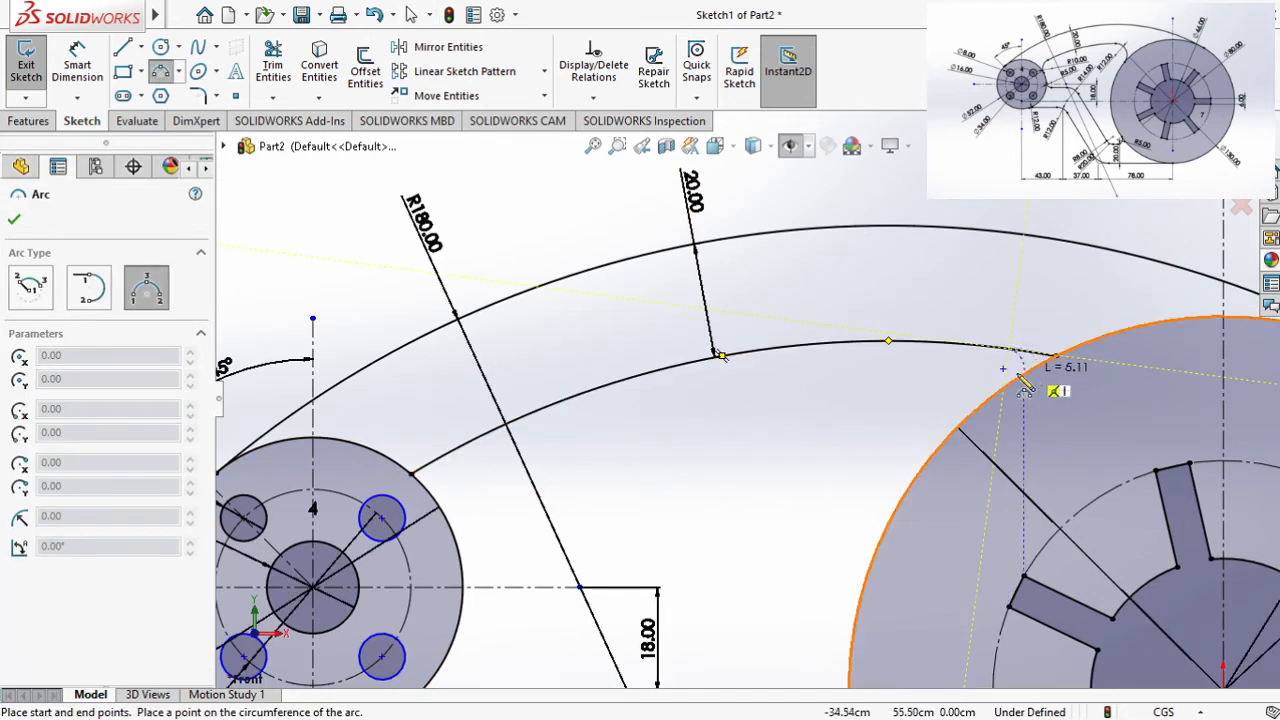
left_click(1019, 381)
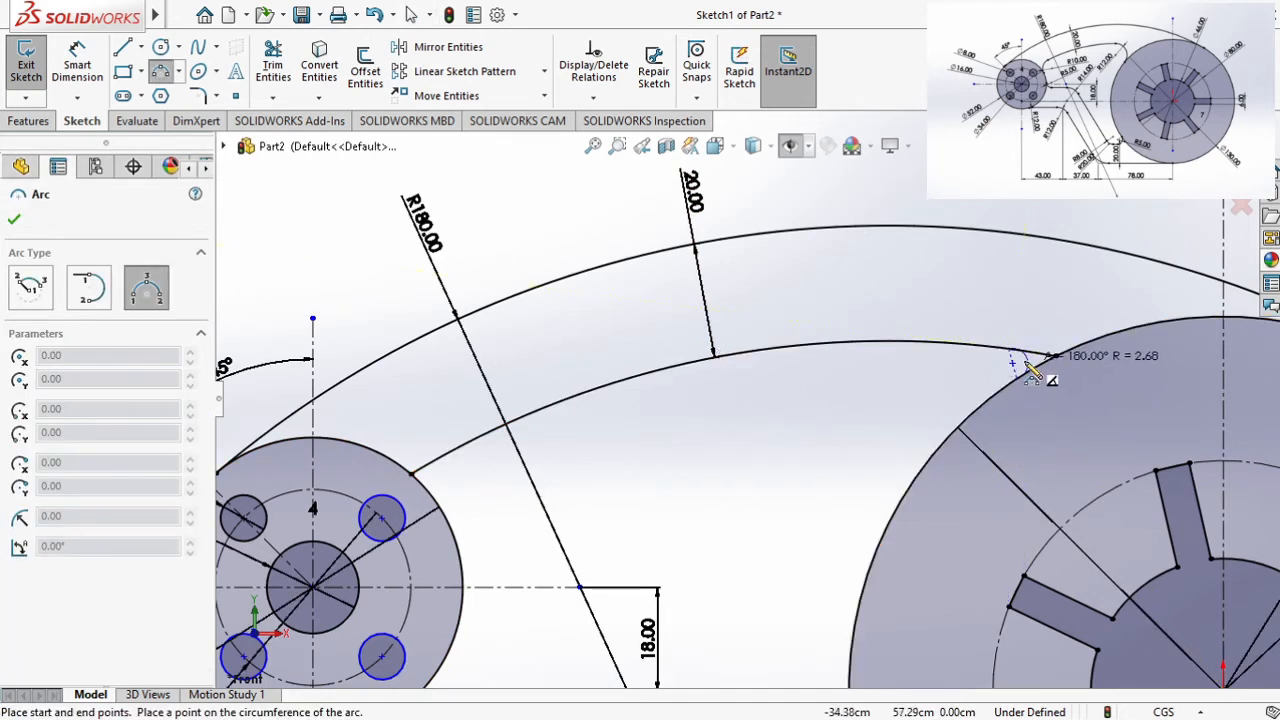
left_click(1022, 370)
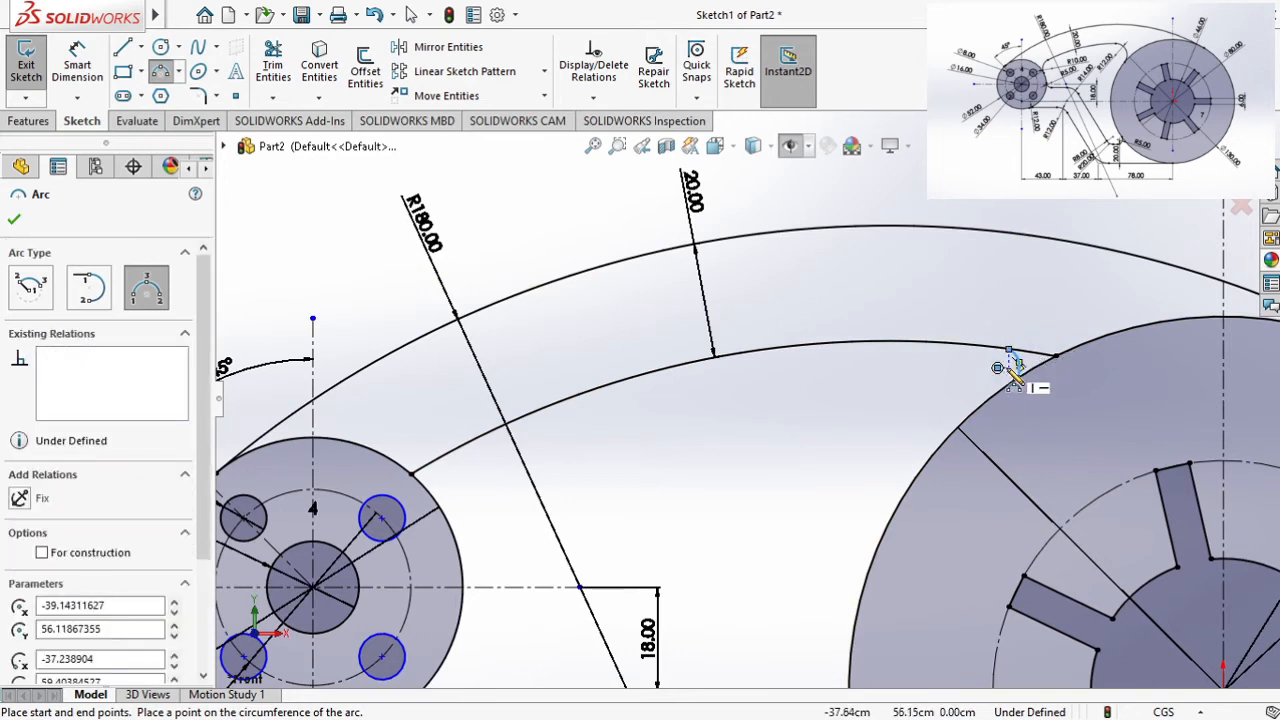
key("Escape")
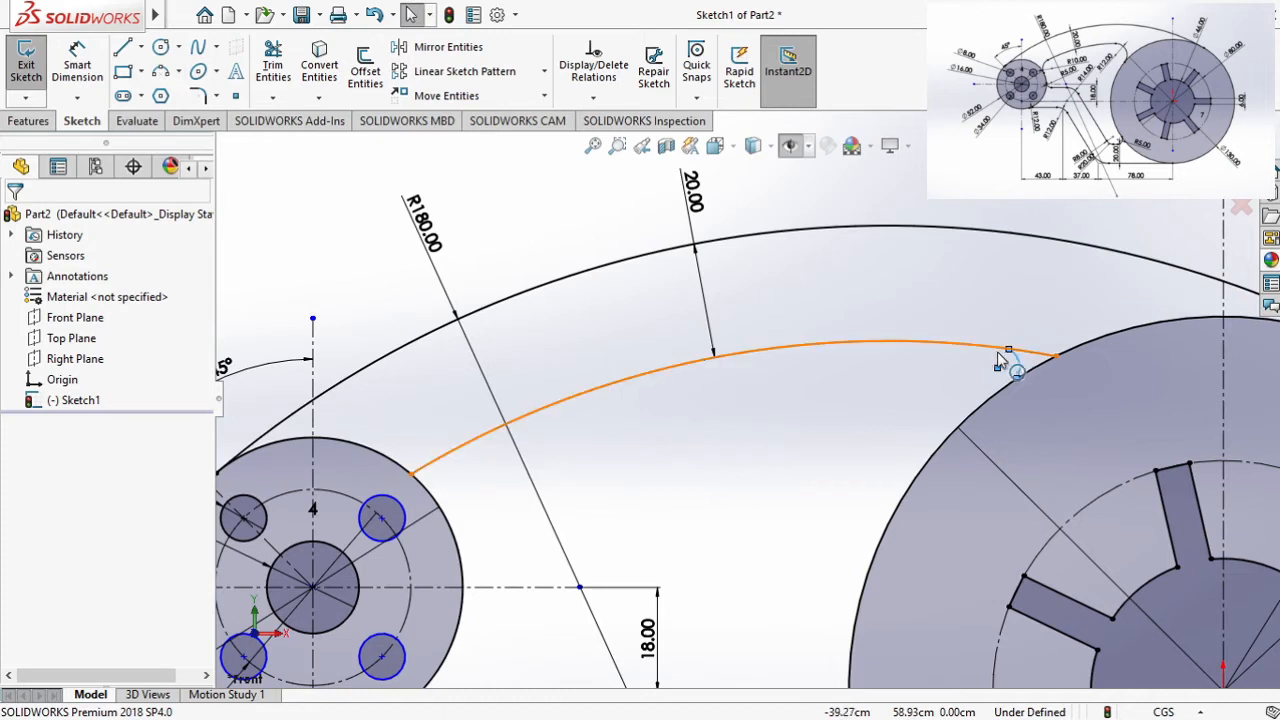
Step: Make the small corner arc tangent to both the lower offset arc and the large hub's outer circle
left_click(995, 349)
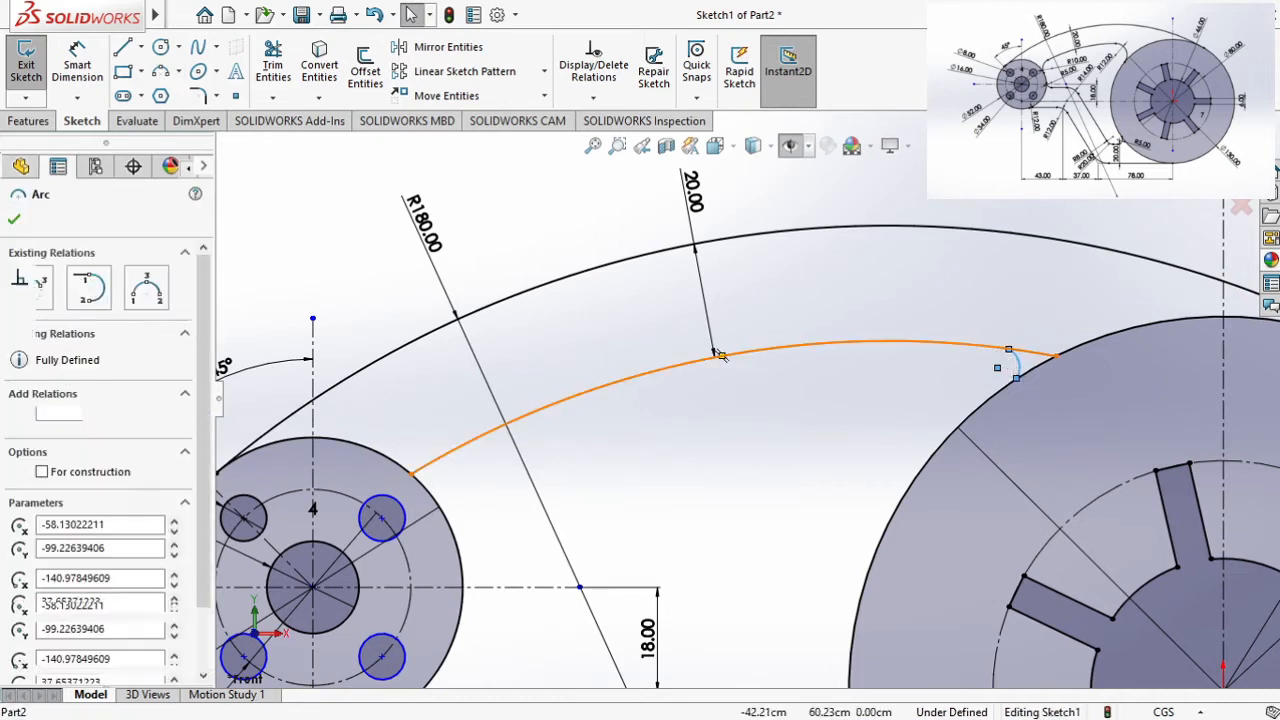
left_click(1018, 366, "ctrl")
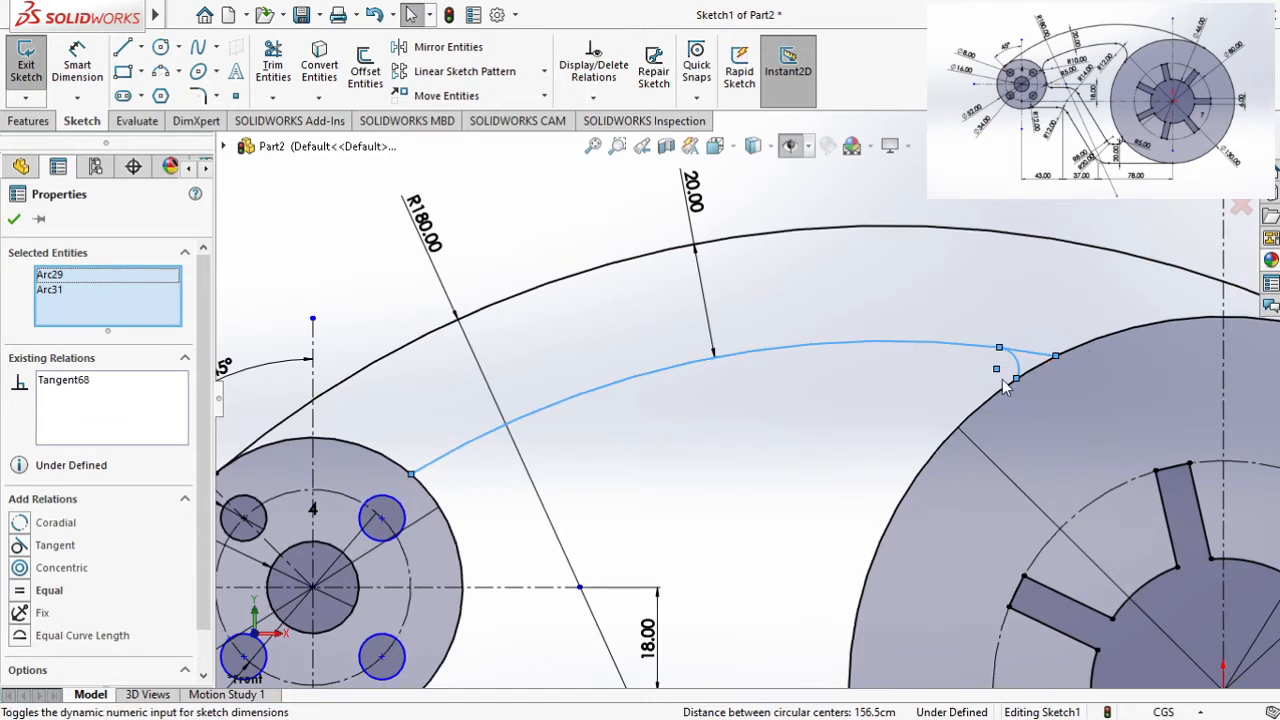
key("Escape")
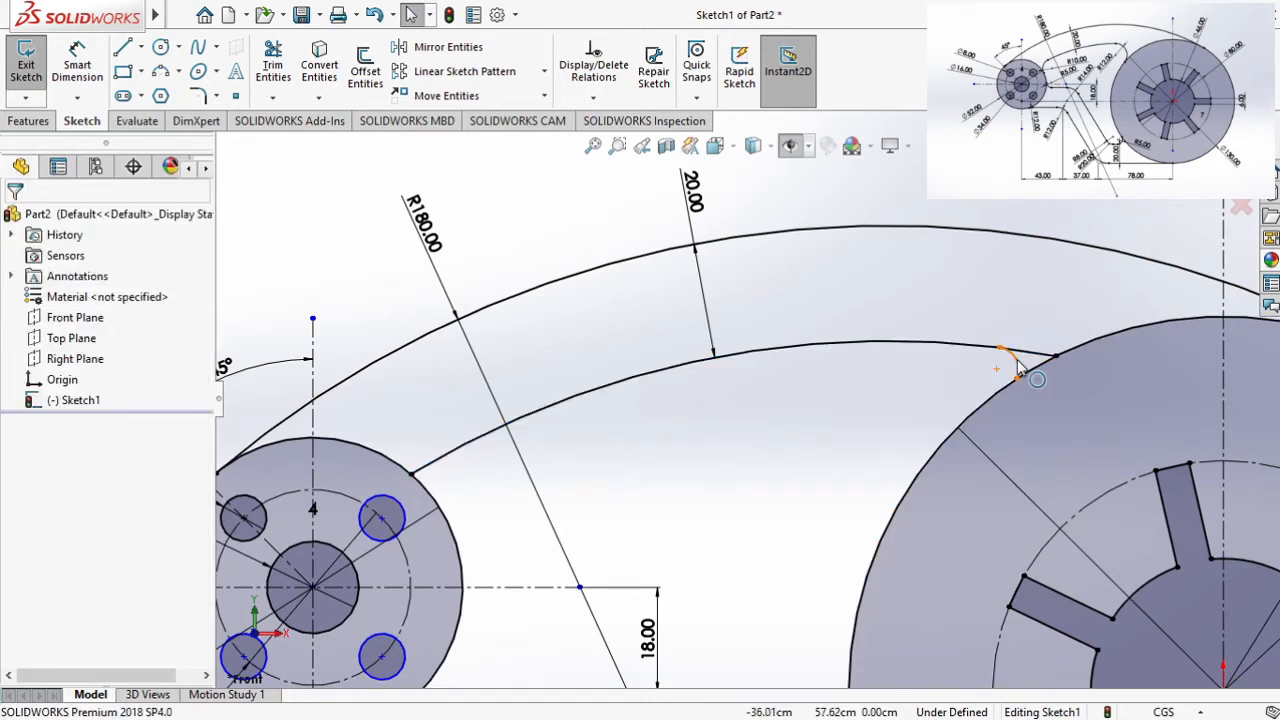
left_click(1018, 366)
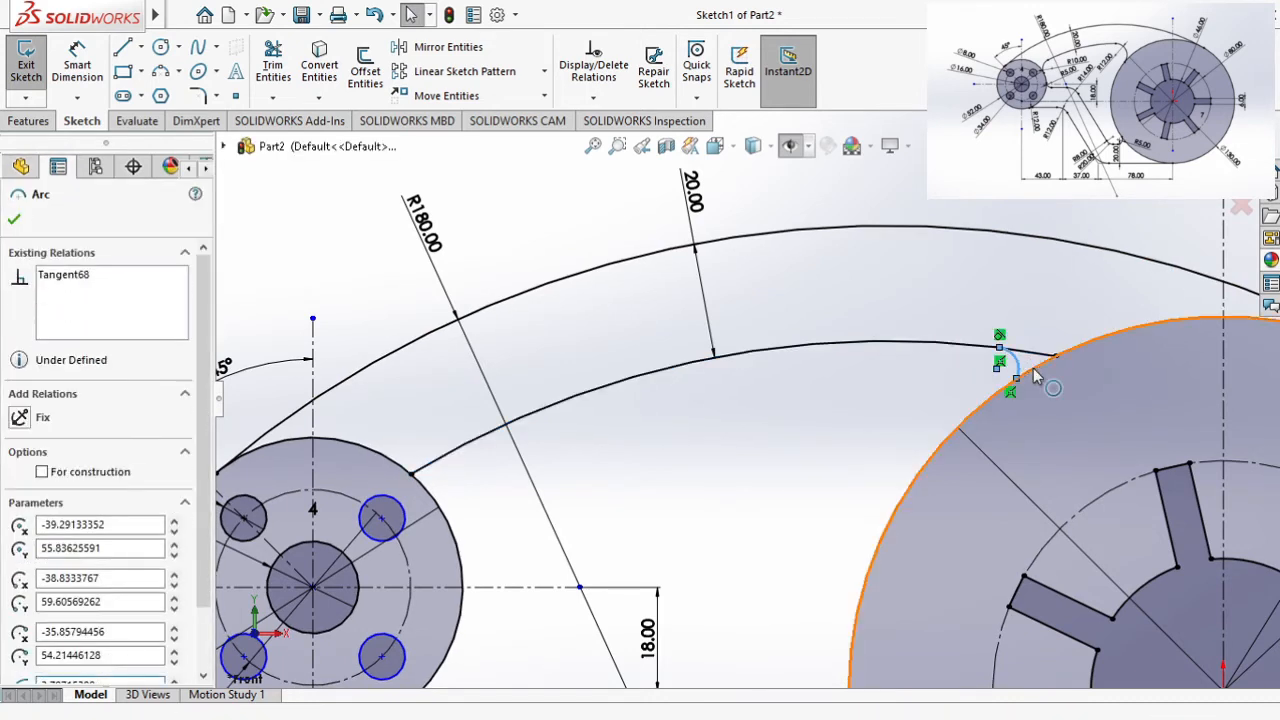
left_click(1035, 376)
left_click(1043, 350, "ctrl")
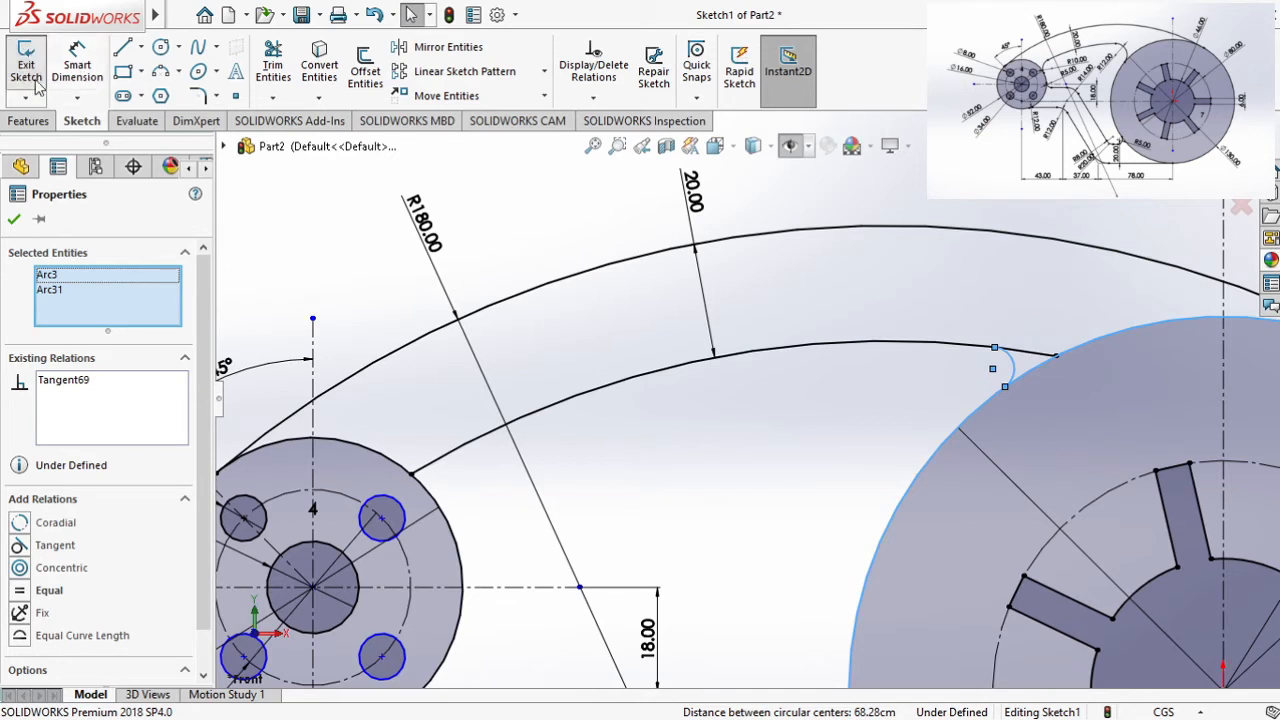
Step: Dimension the corner arc at the large hub with a radius of 12 cm and trim the offset arc's leftover end beyond it
left_click(77, 65)
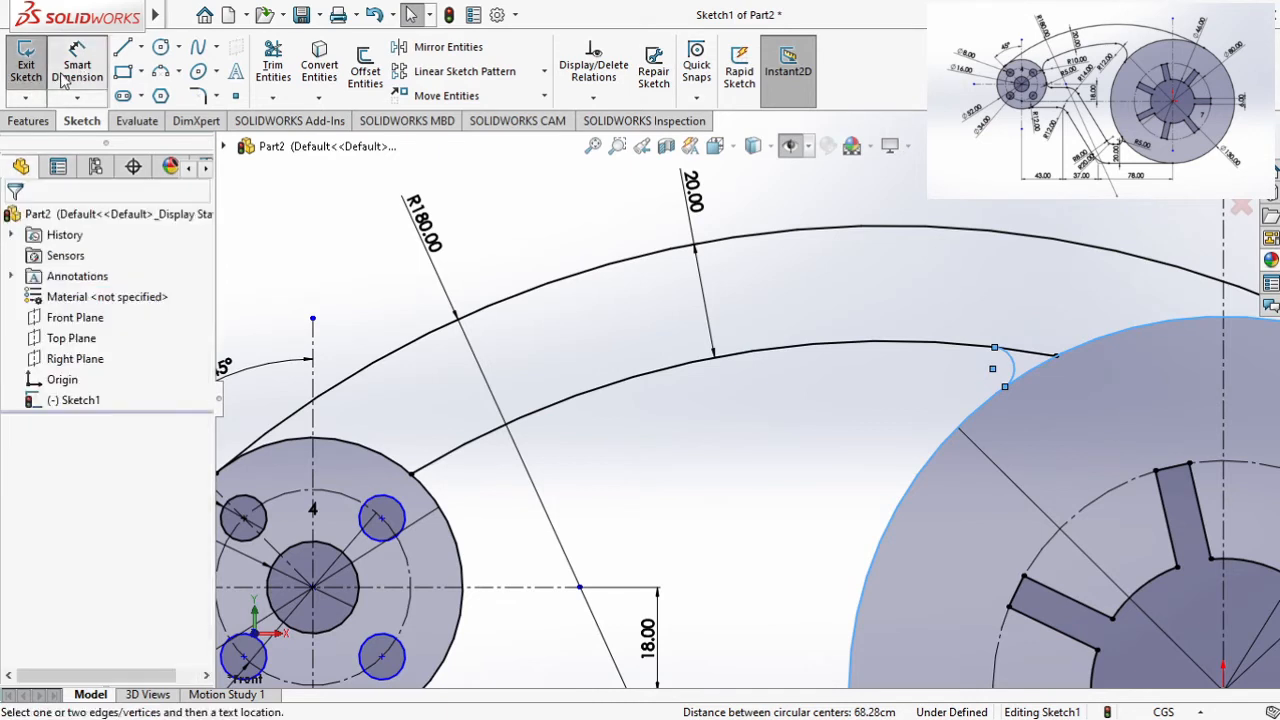
left_click(1012, 366)
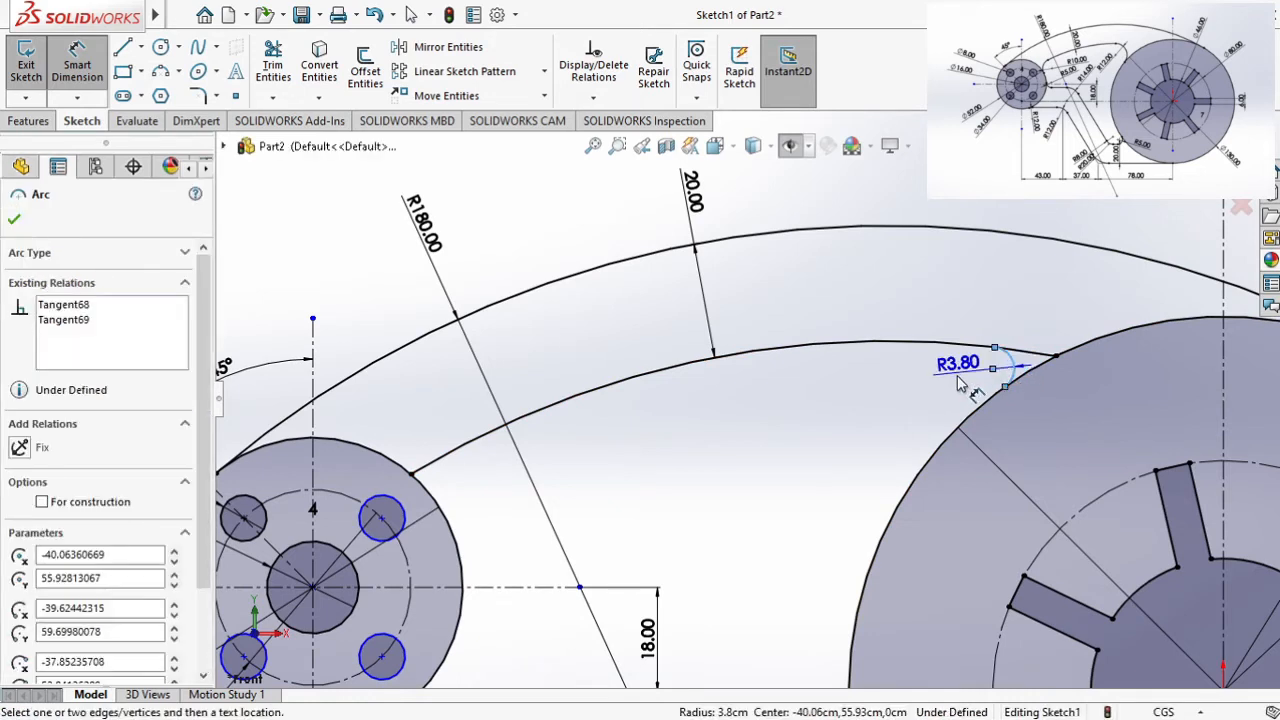
key("Escape")
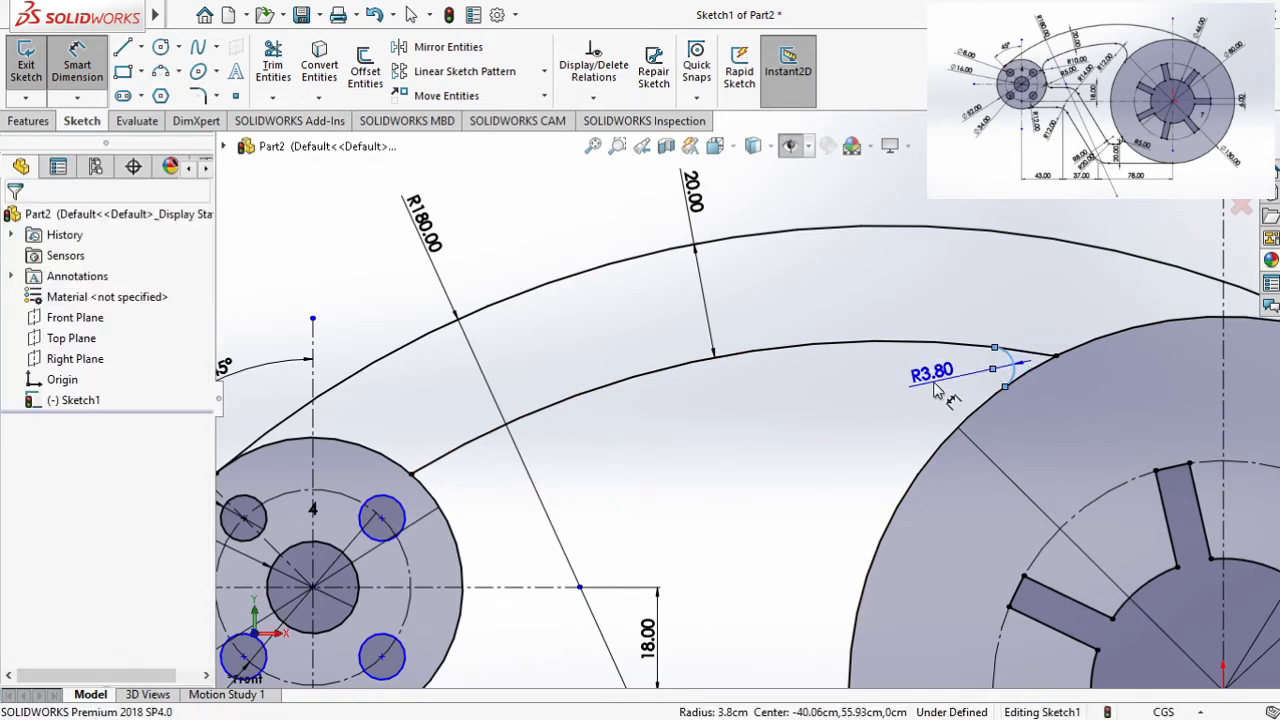
double_click(937, 390)
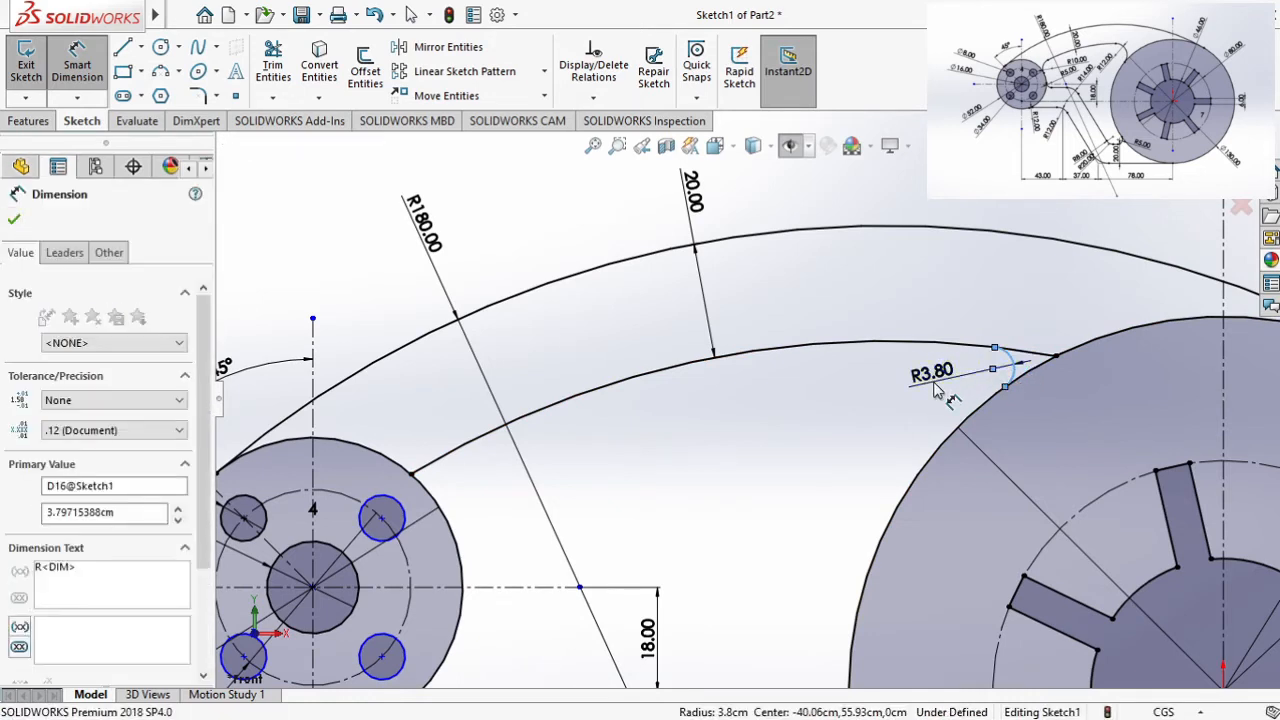
type("12")
key("Return")
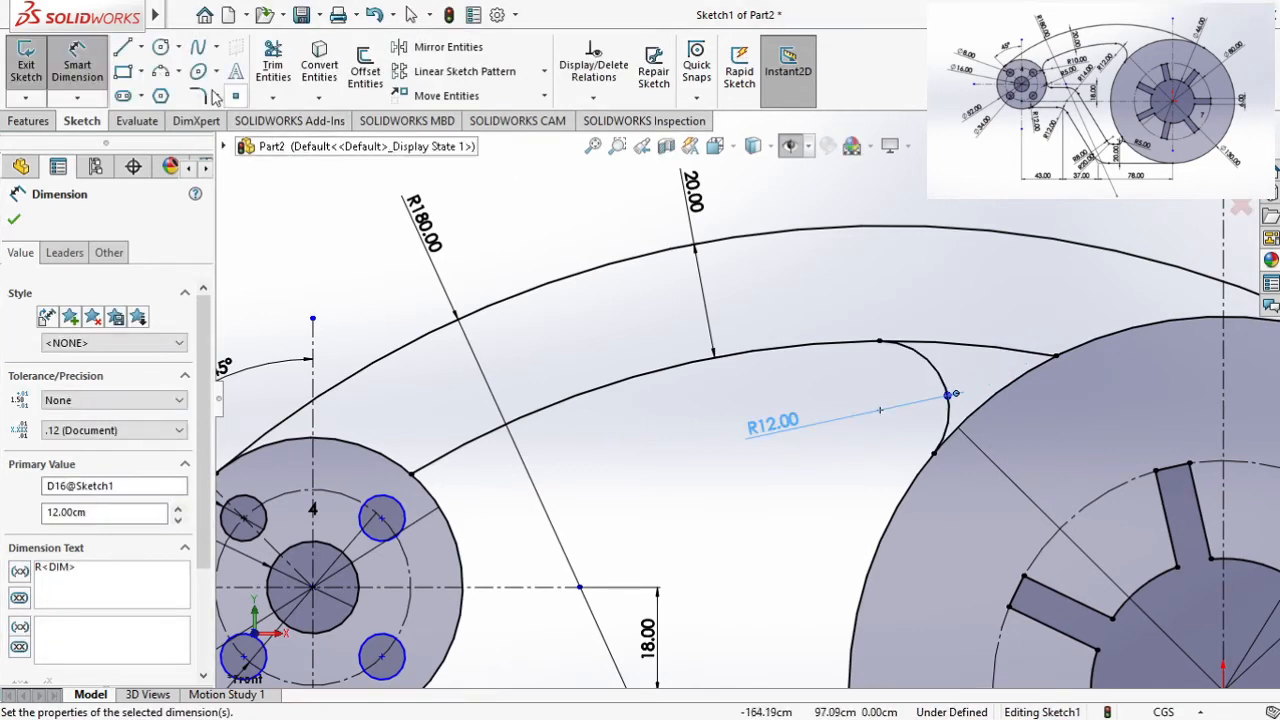
left_click(276, 68)
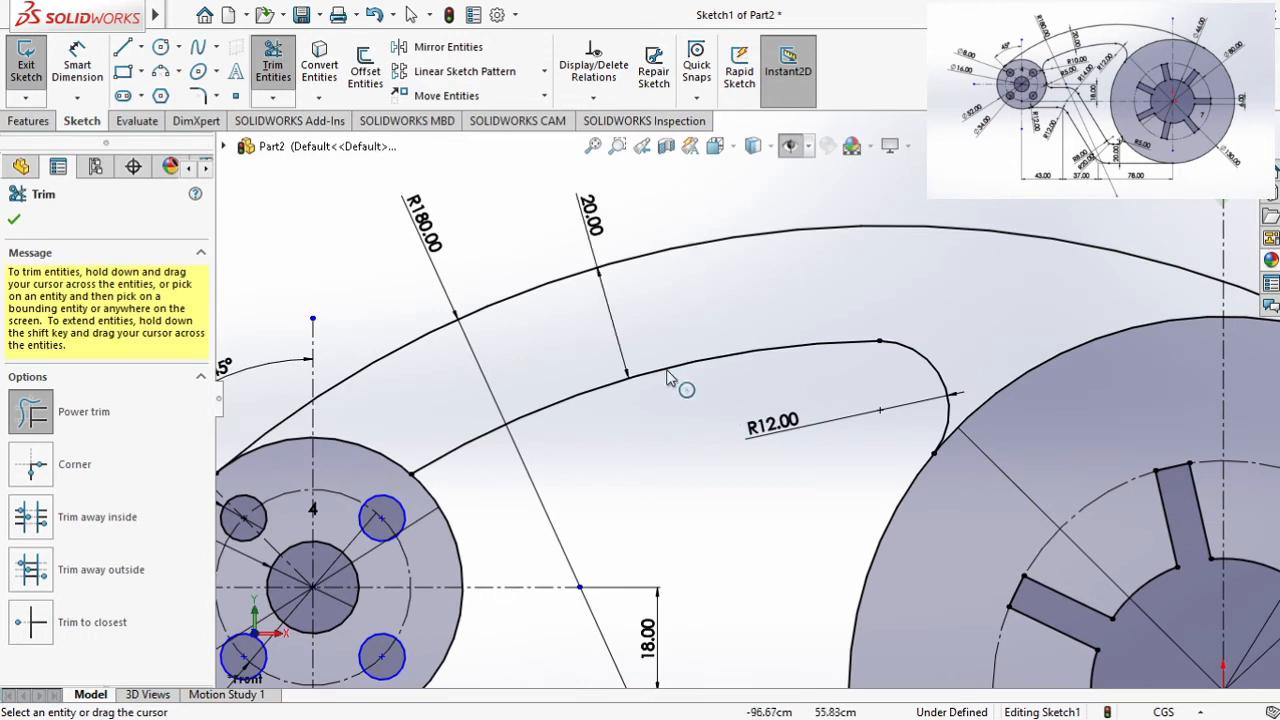
key("Escape")
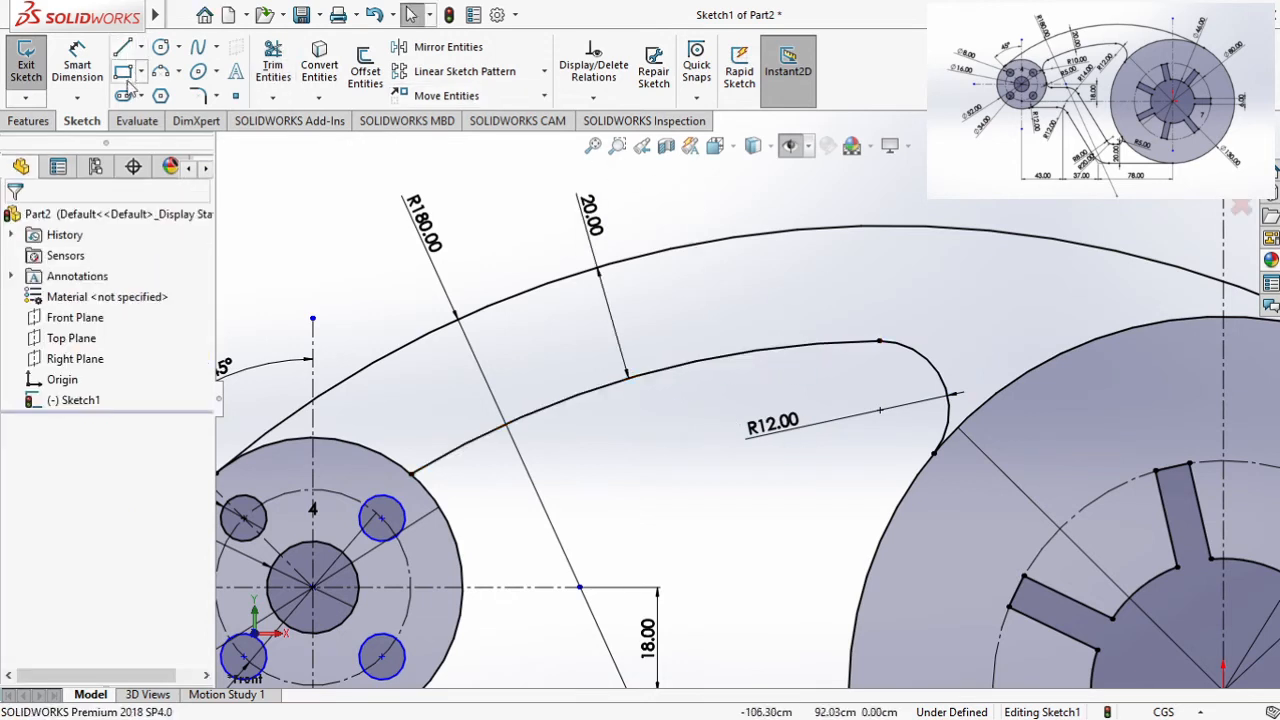
Step: Draw a small three-point arc from the lower offset arc to the small hub's outer circle, bulging toward the hub
left_click(160, 71)
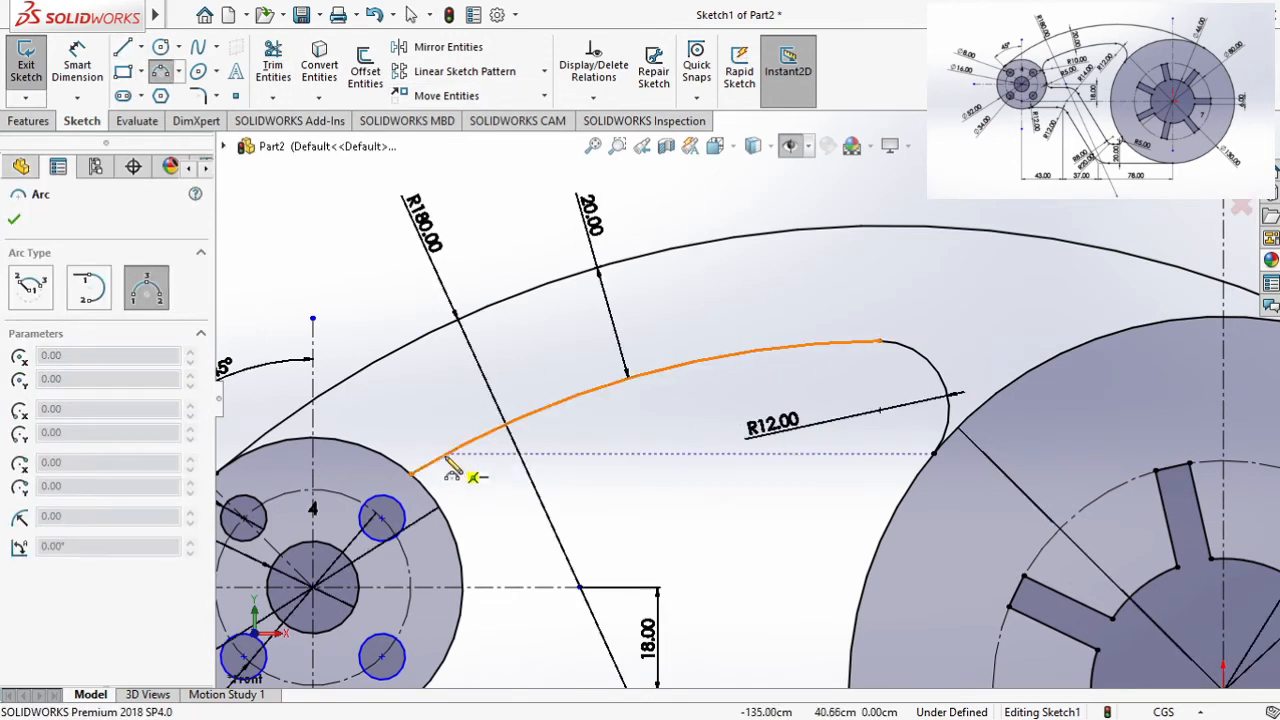
left_click(437, 474)
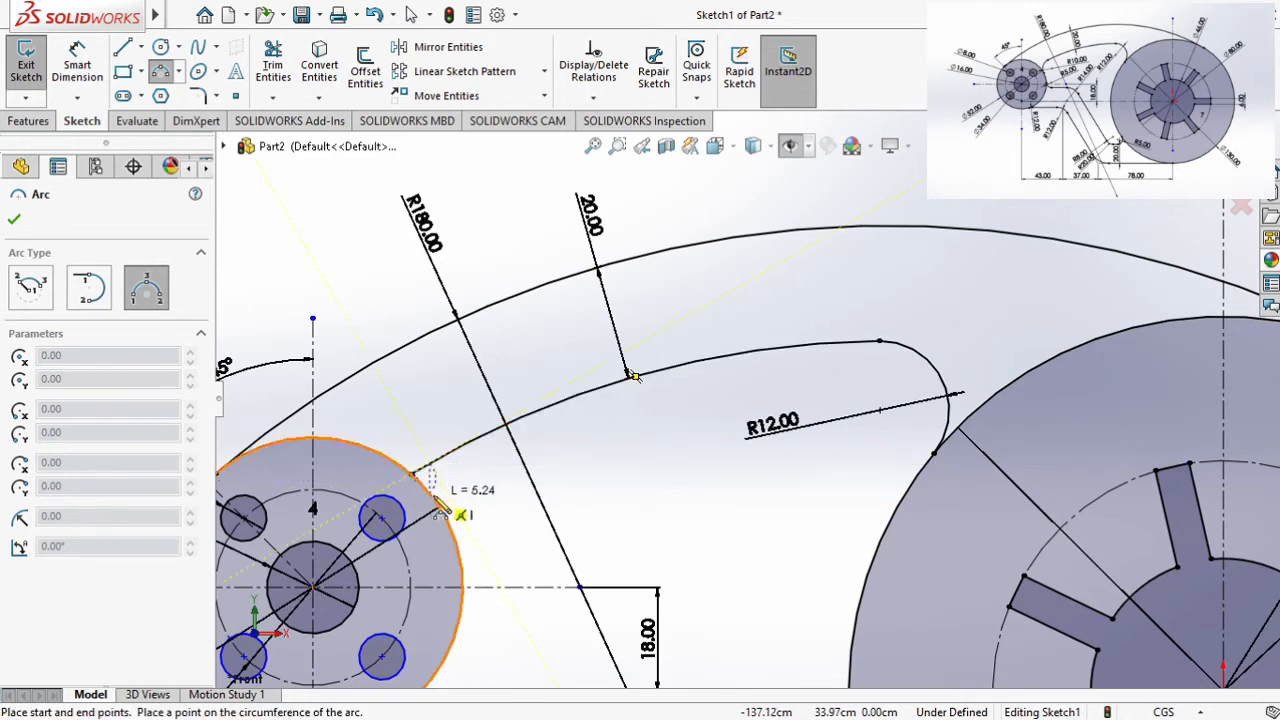
left_click(440, 508)
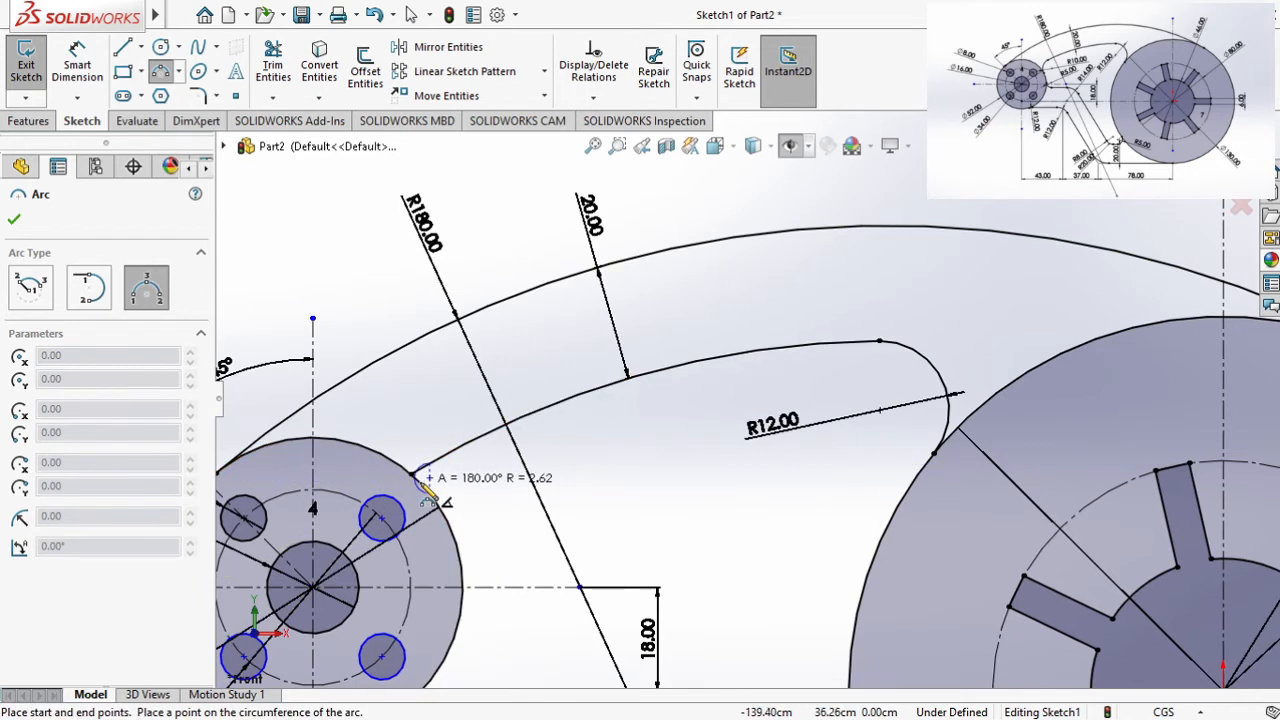
left_click(439, 490)
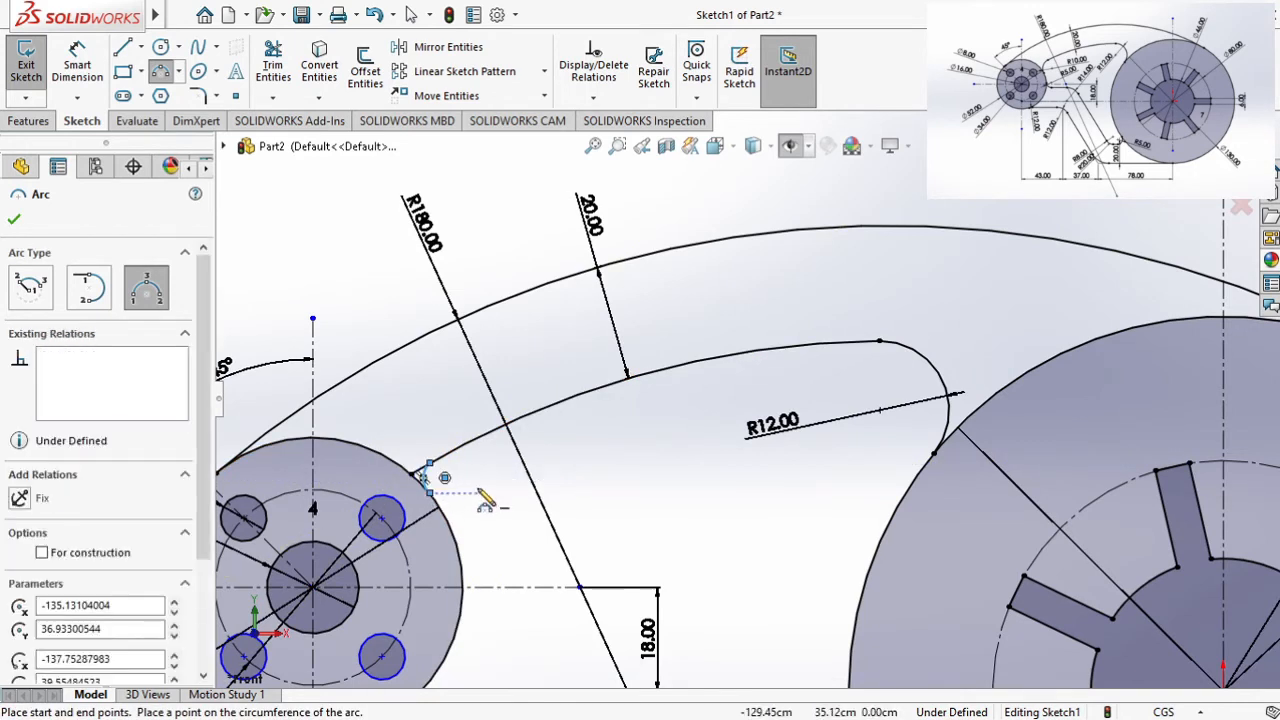
key("Escape")
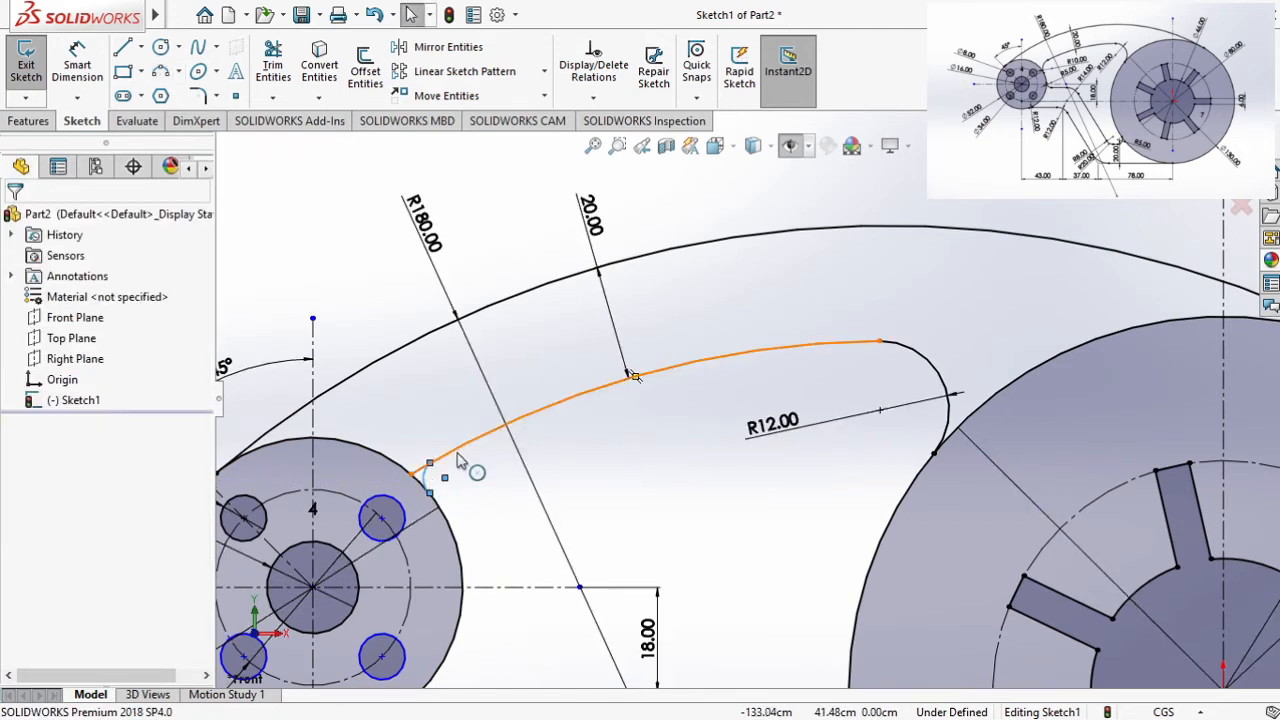
Step: Make the small corner arc at the small hub tangent to the lower offset arc
left_click(426, 478)
left_click(470, 446, "ctrl")
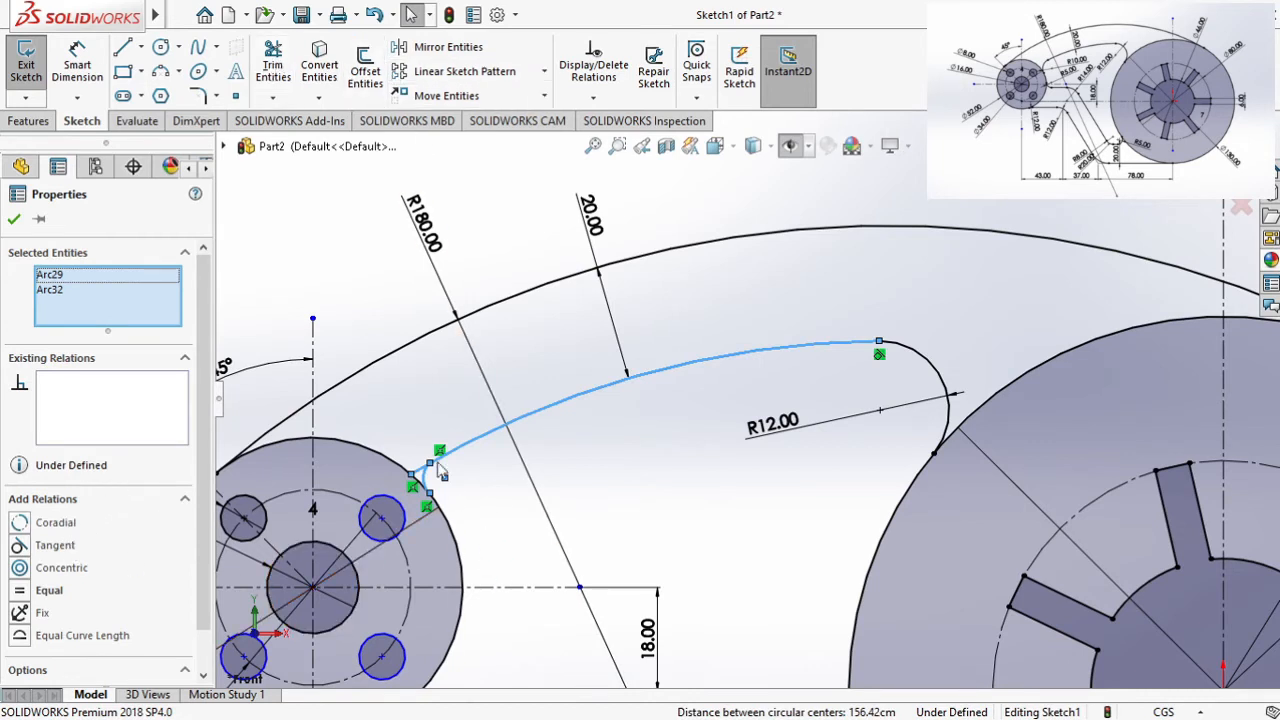
left_click(70, 545)
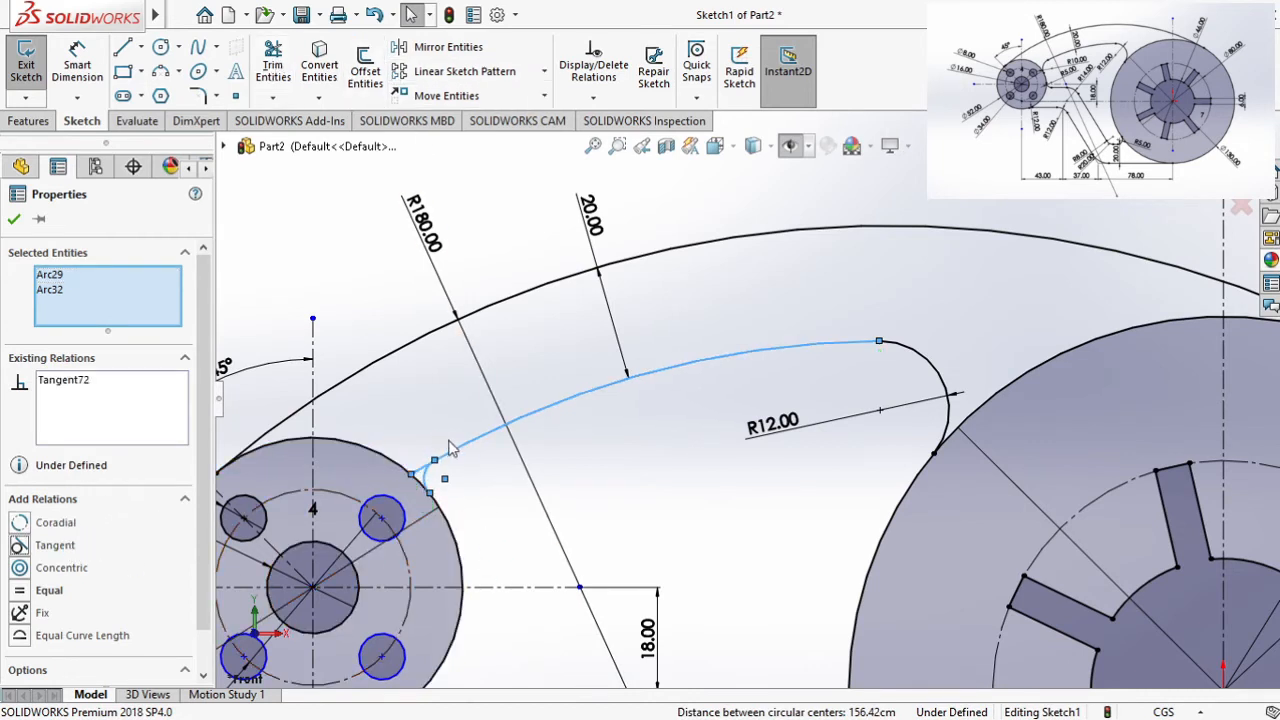
left_click(468, 494)
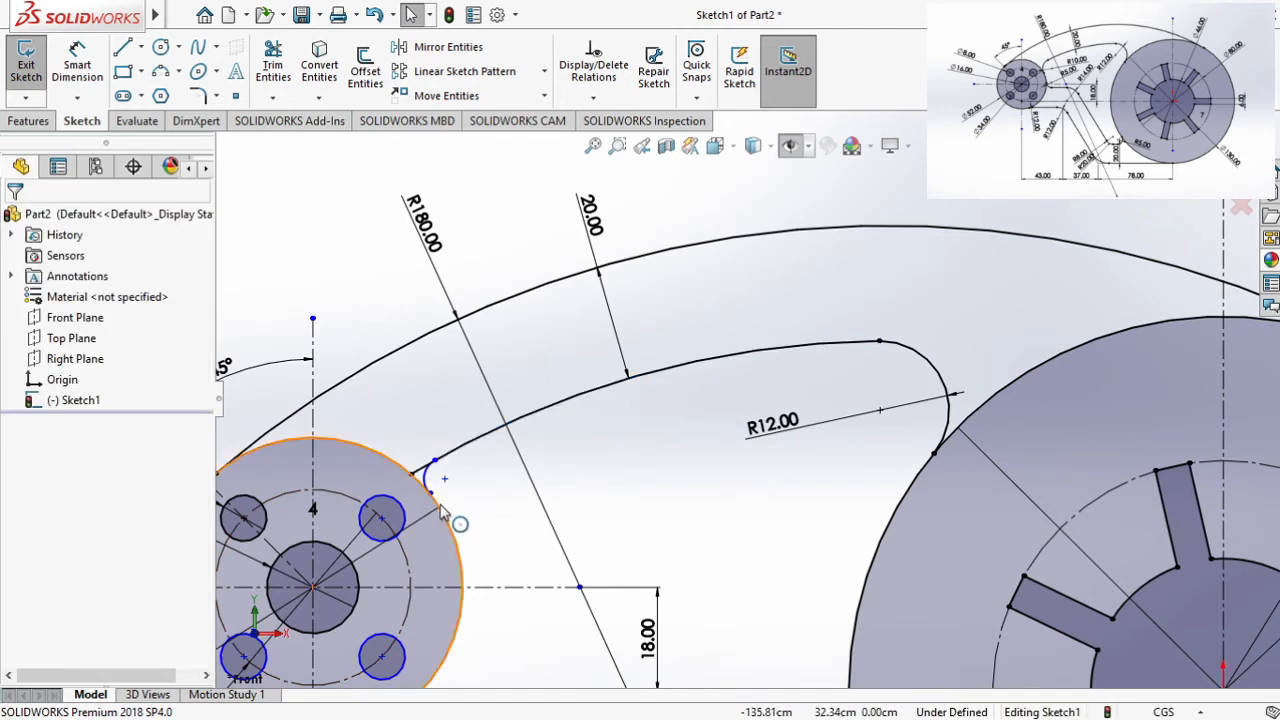
Step: Make the small corner arc tangent to the small hub's outer circle
left_click(436, 500)
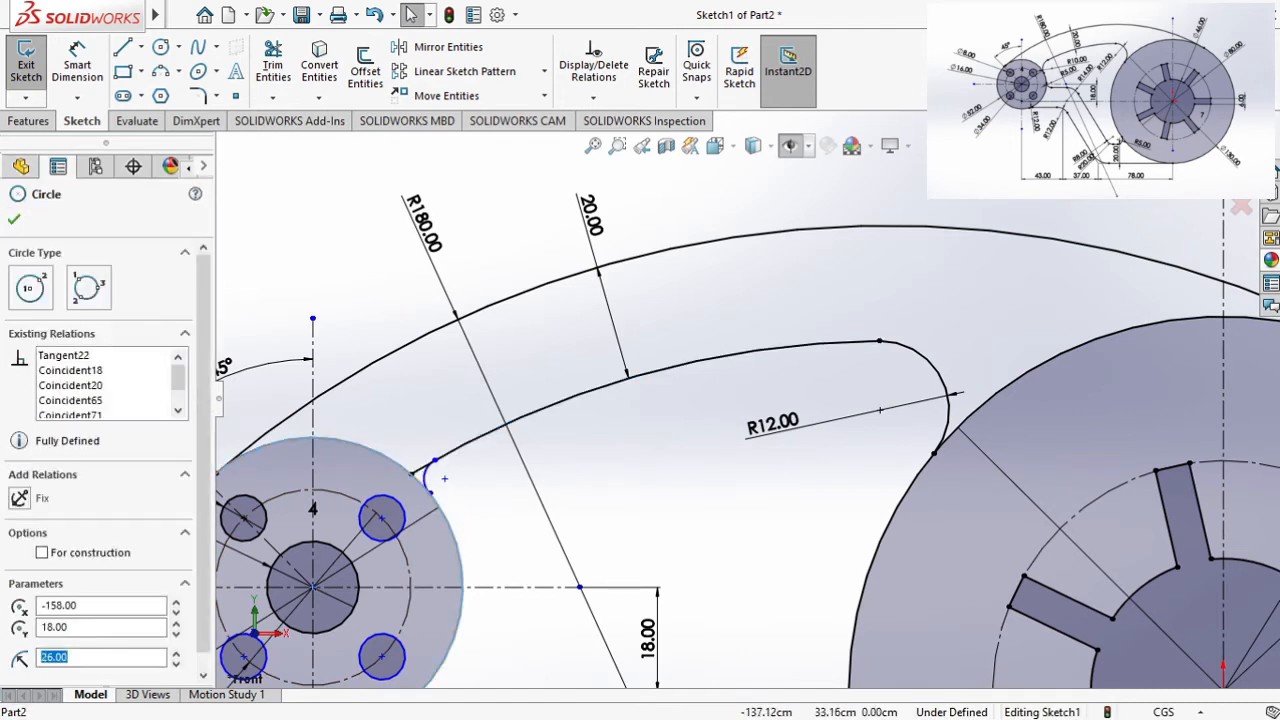
left_click(431, 470, "ctrl")
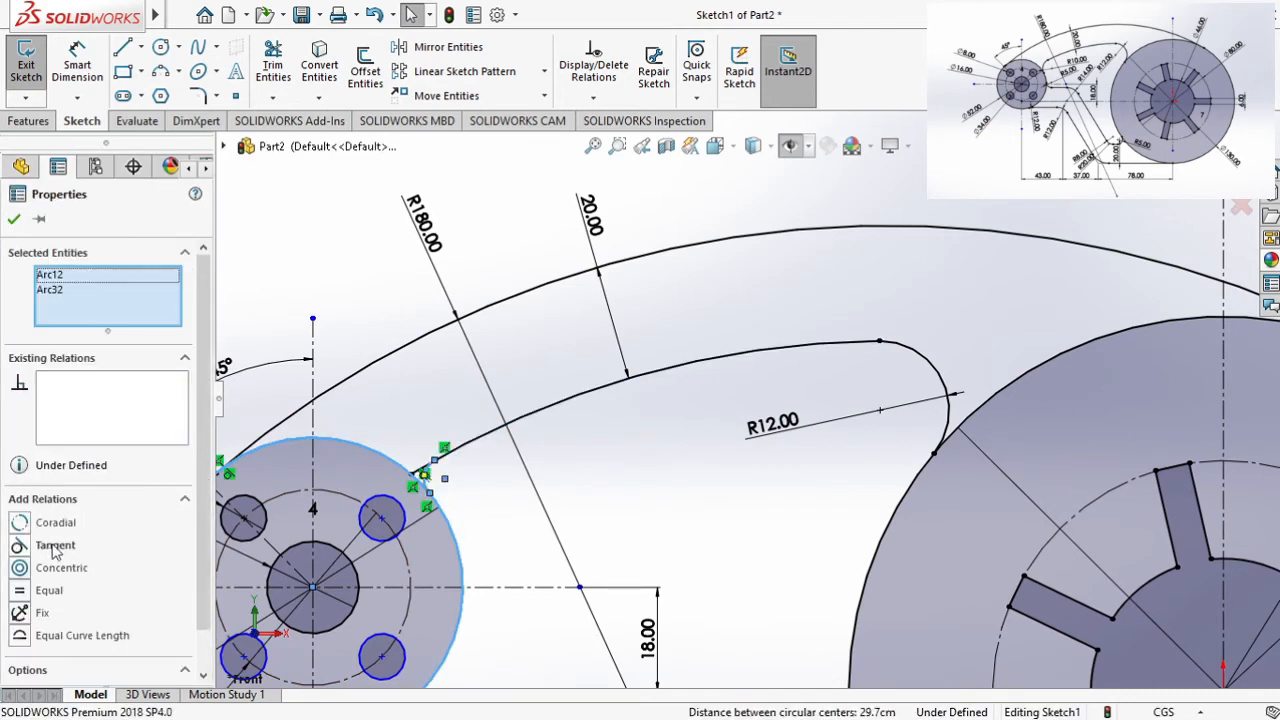
left_click(55, 545)
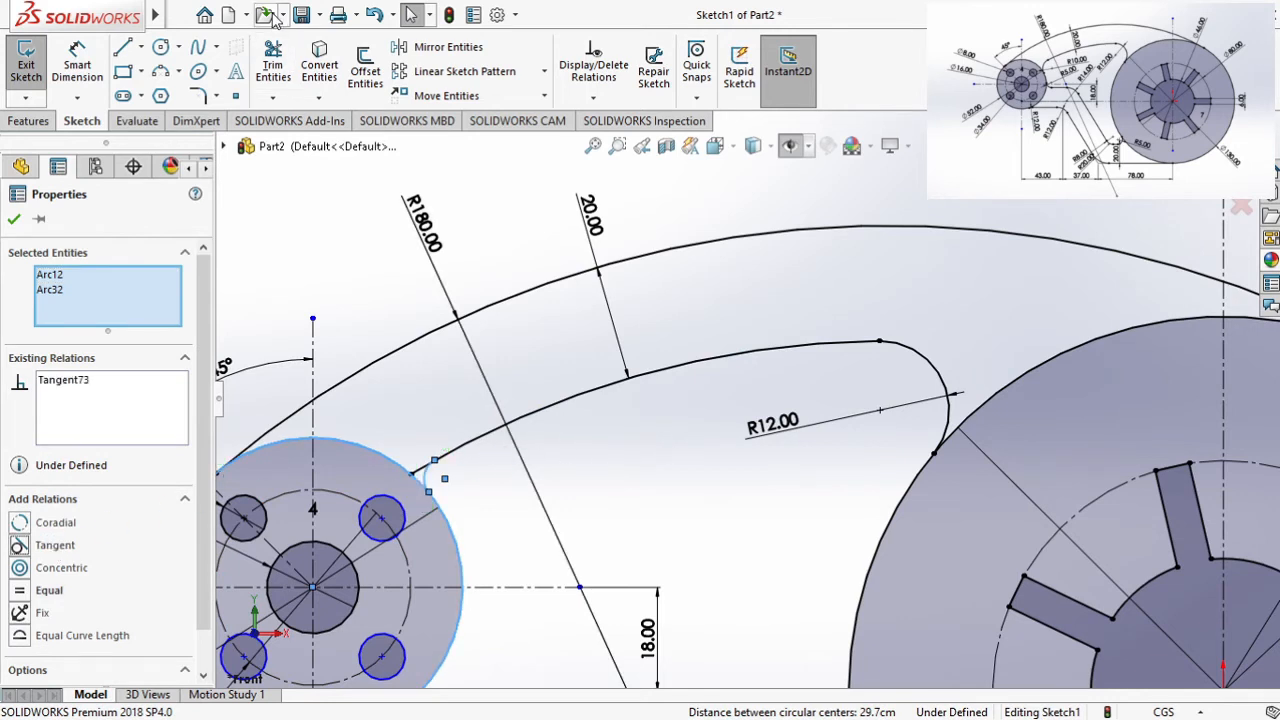
Step: Dimension the corner arc at the small hub with a radius of 10 cm and trim the offset arc's leftover end beyond it
left_click(77, 62)
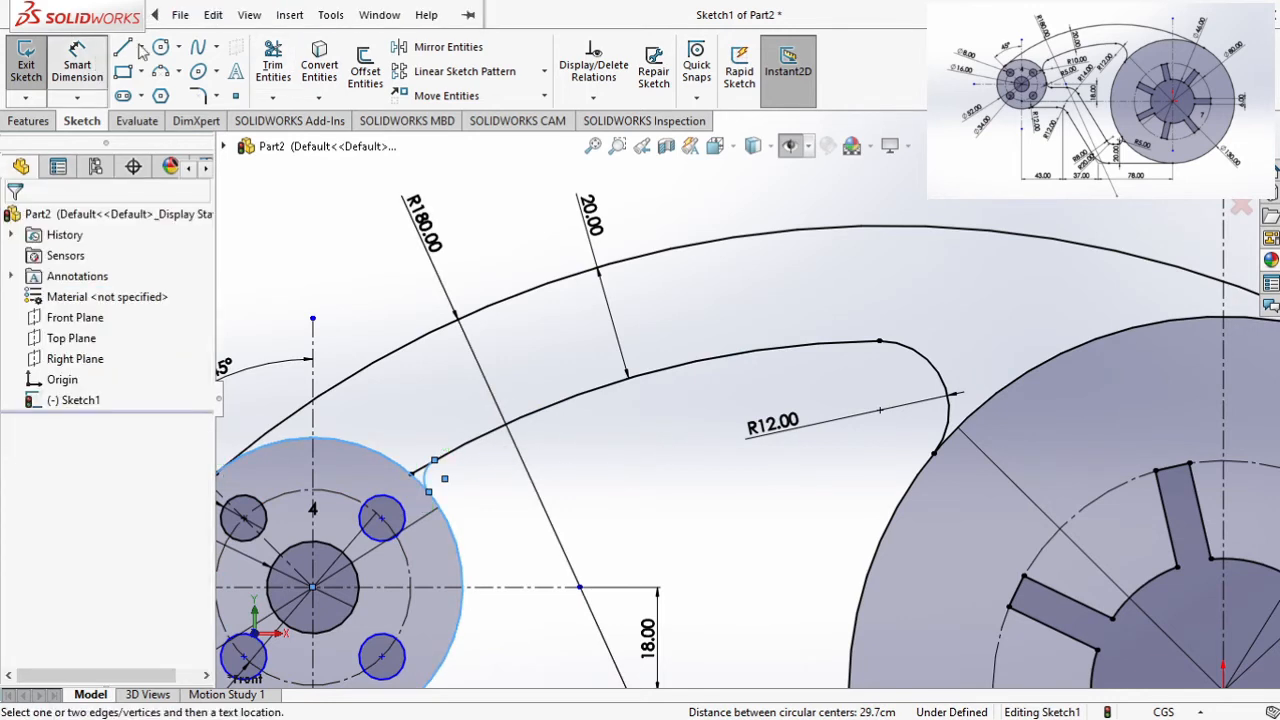
left_click(437, 477)
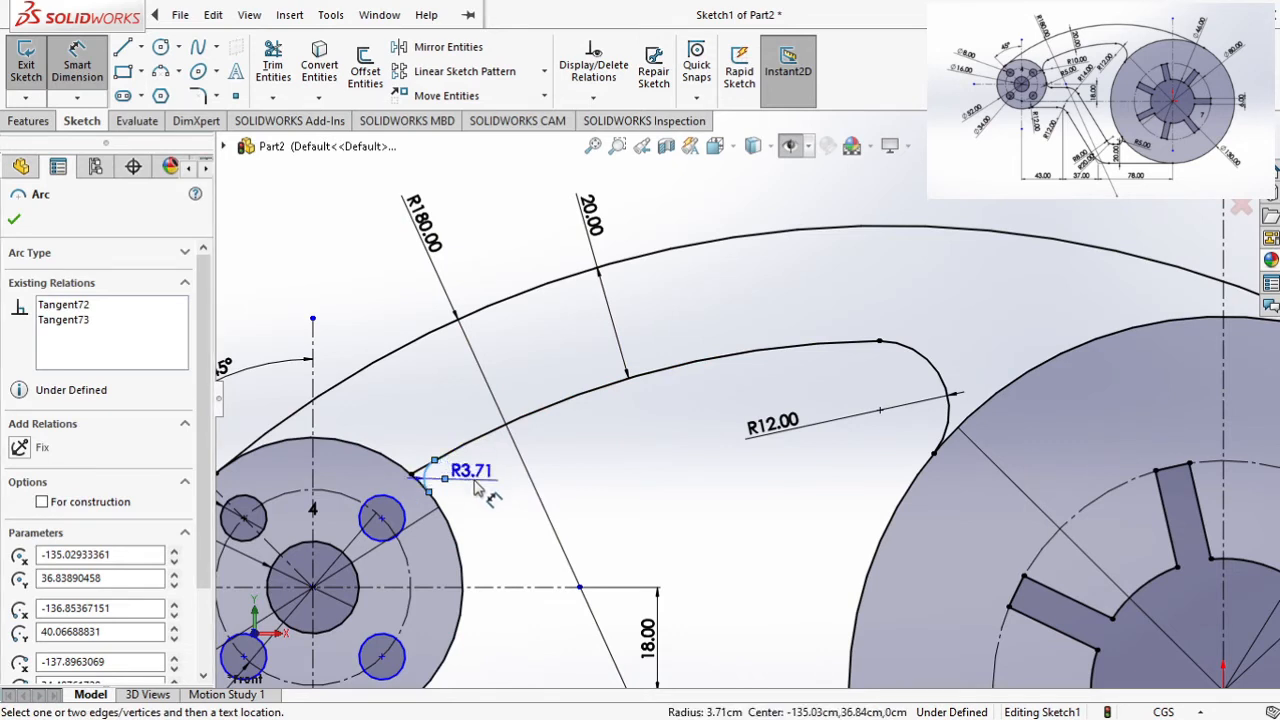
left_click(566, 459)
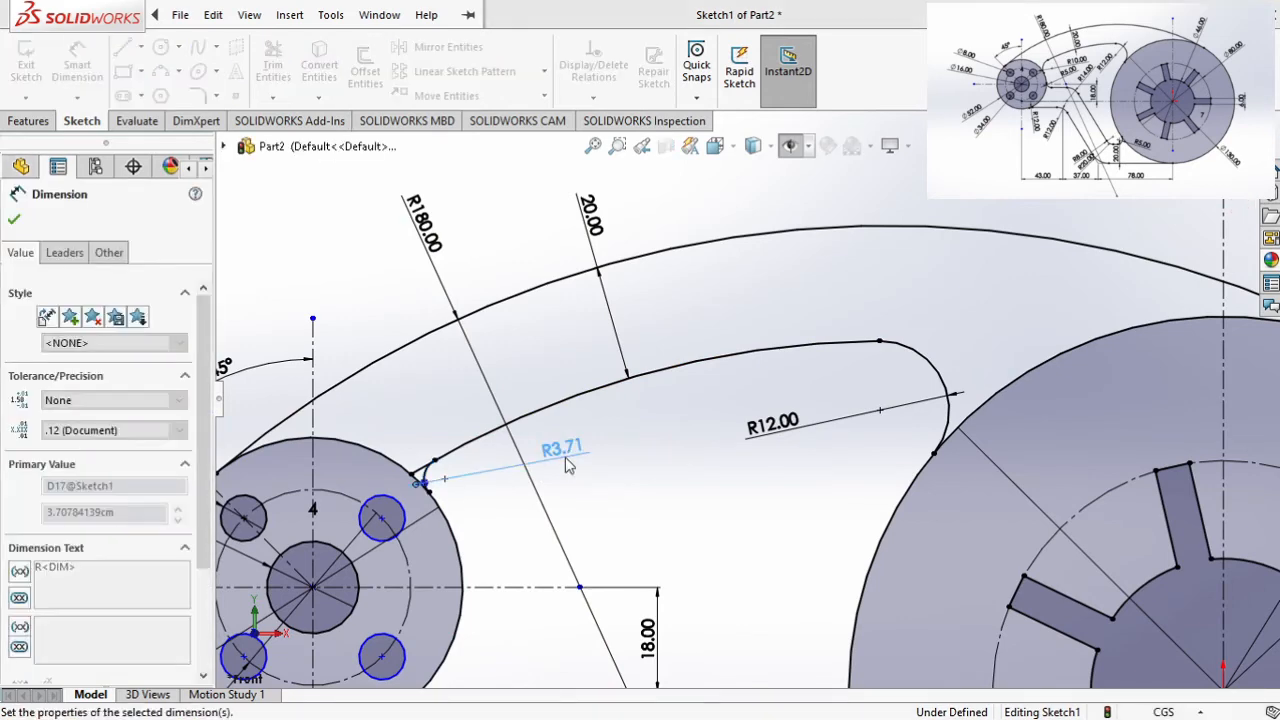
type("10")
key("Return")
left_click(272, 65)
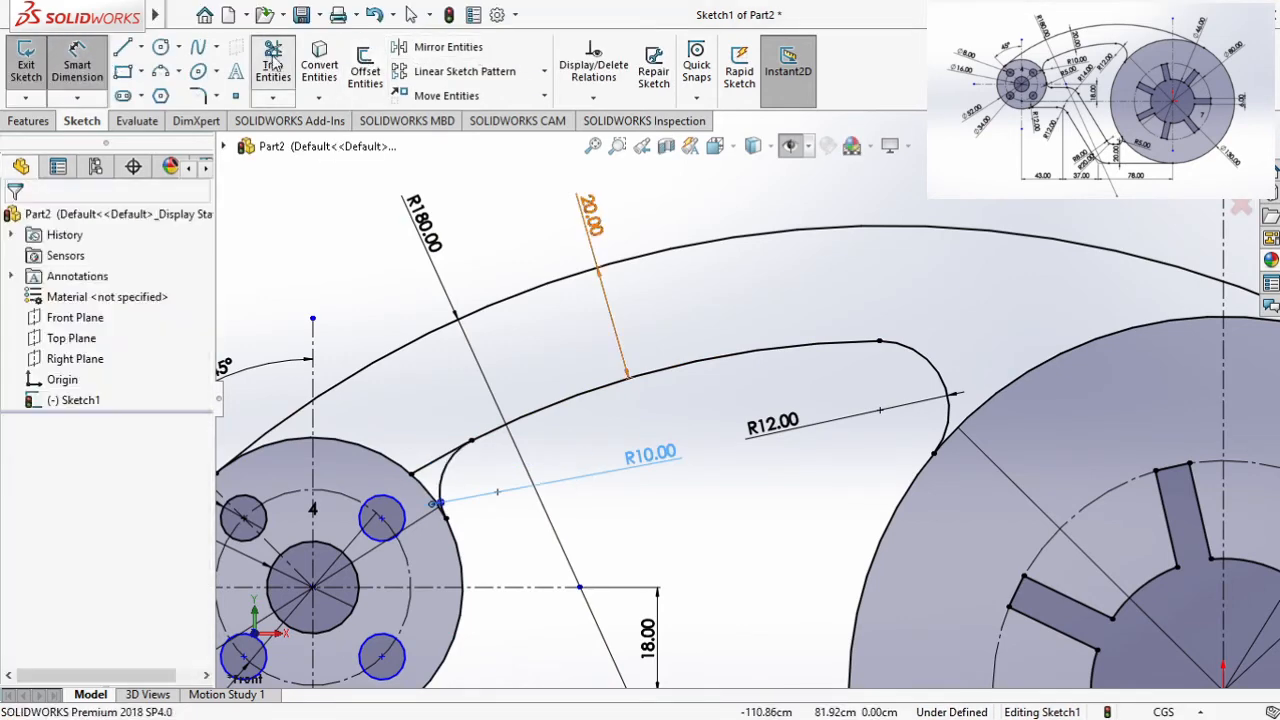
left_click_drag(420, 440, 428, 473)
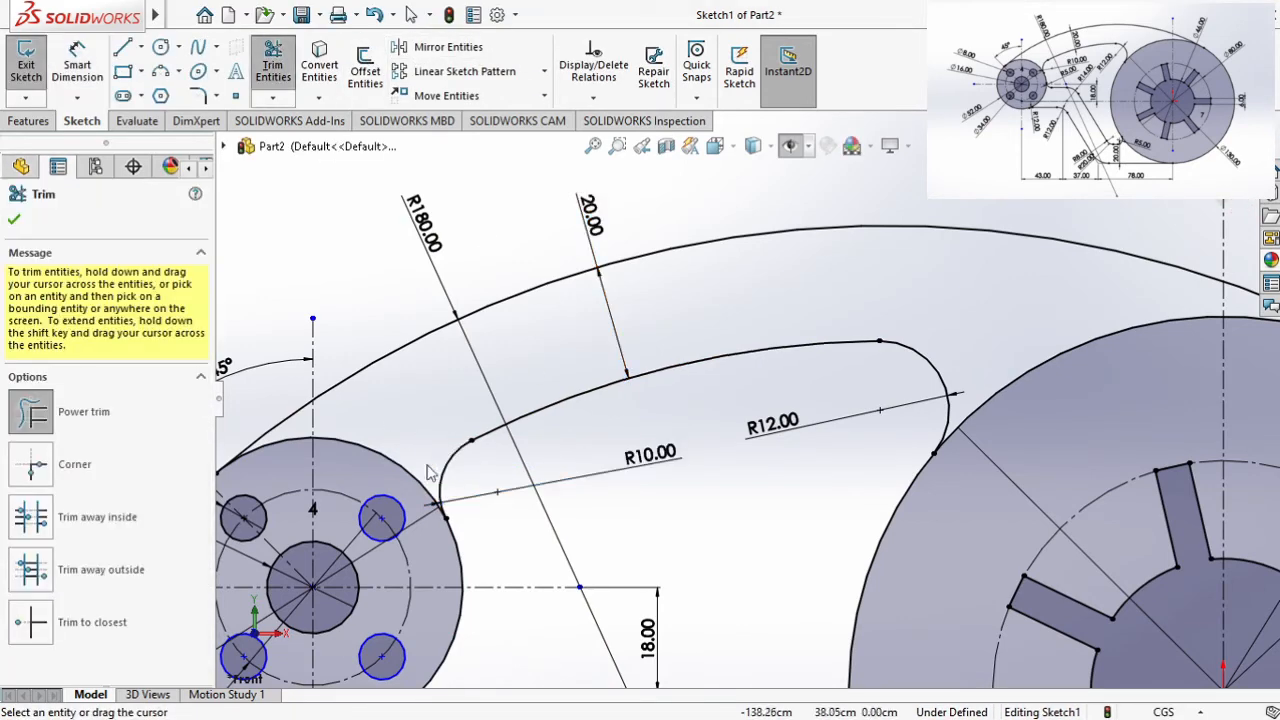
key("Escape")
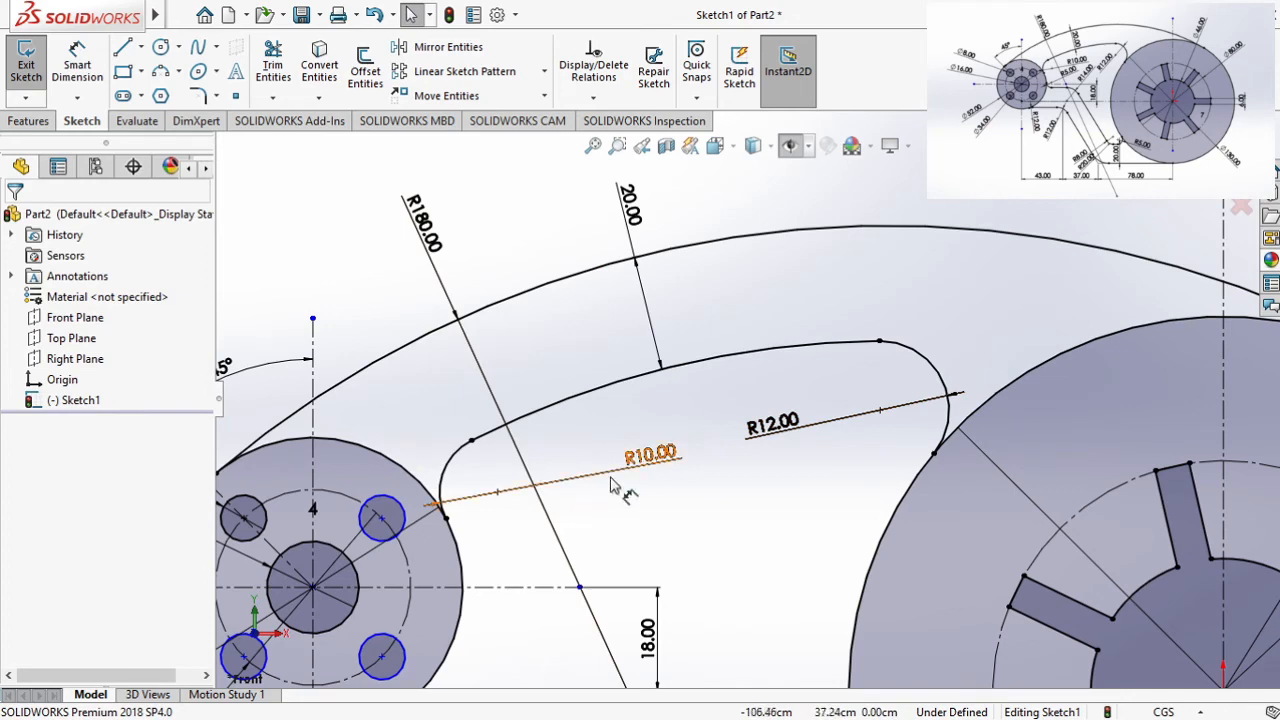
Step: Draw a horizontal line about 79 cm long from the large hub's lowest point toward the small hub's side, tangent to the outer circle
scroll(617, 560, "down", 1)
scroll(617, 560, "up", 4)
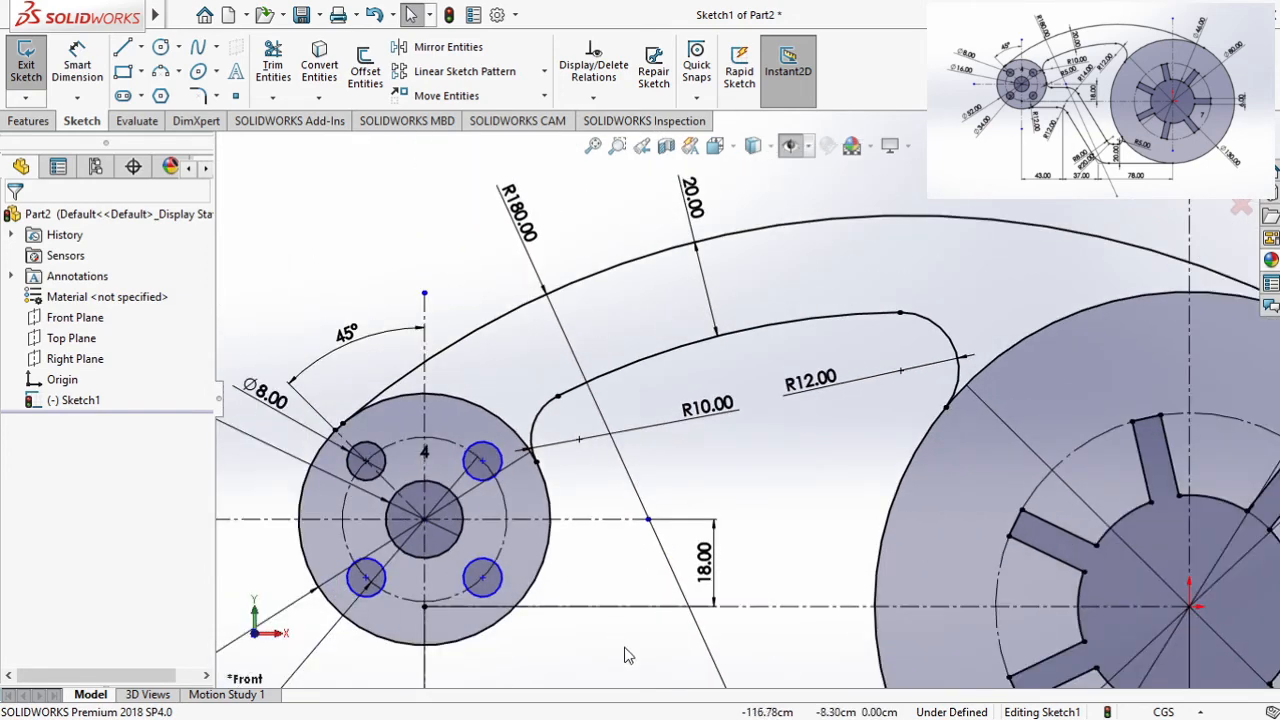
scroll(624, 655, "up", 1)
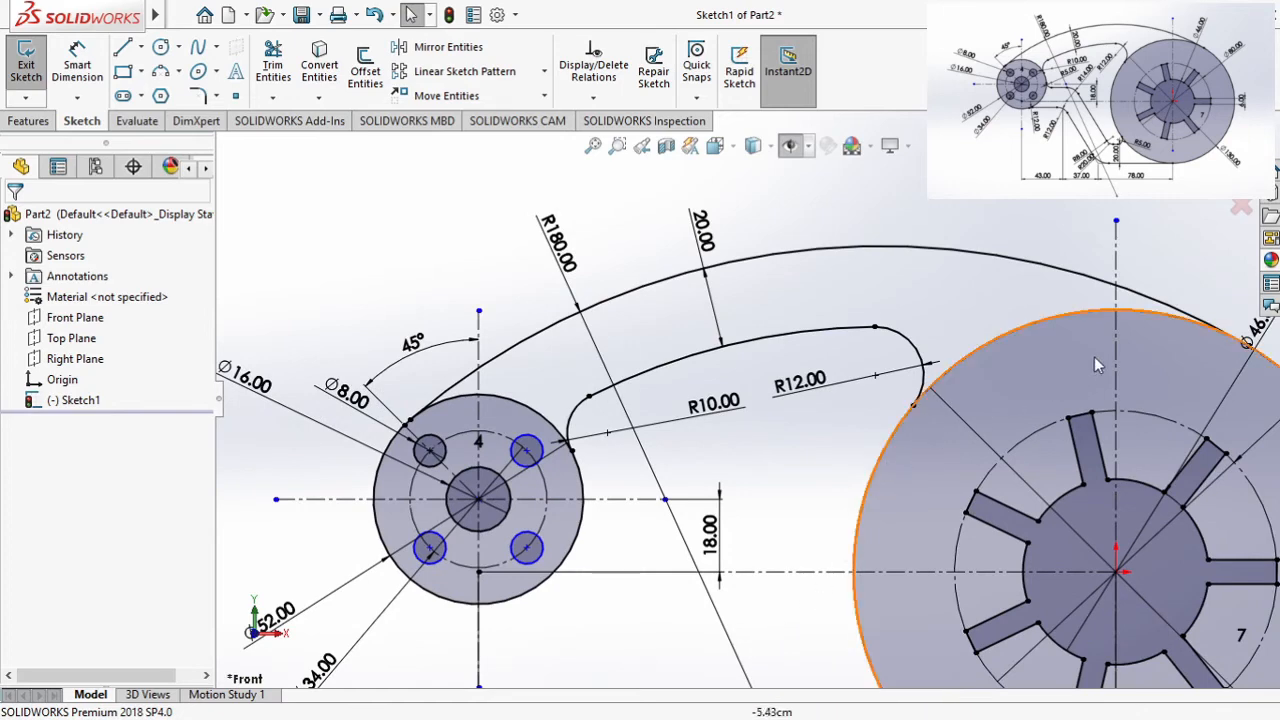
scroll(770, 620, "up", 3)
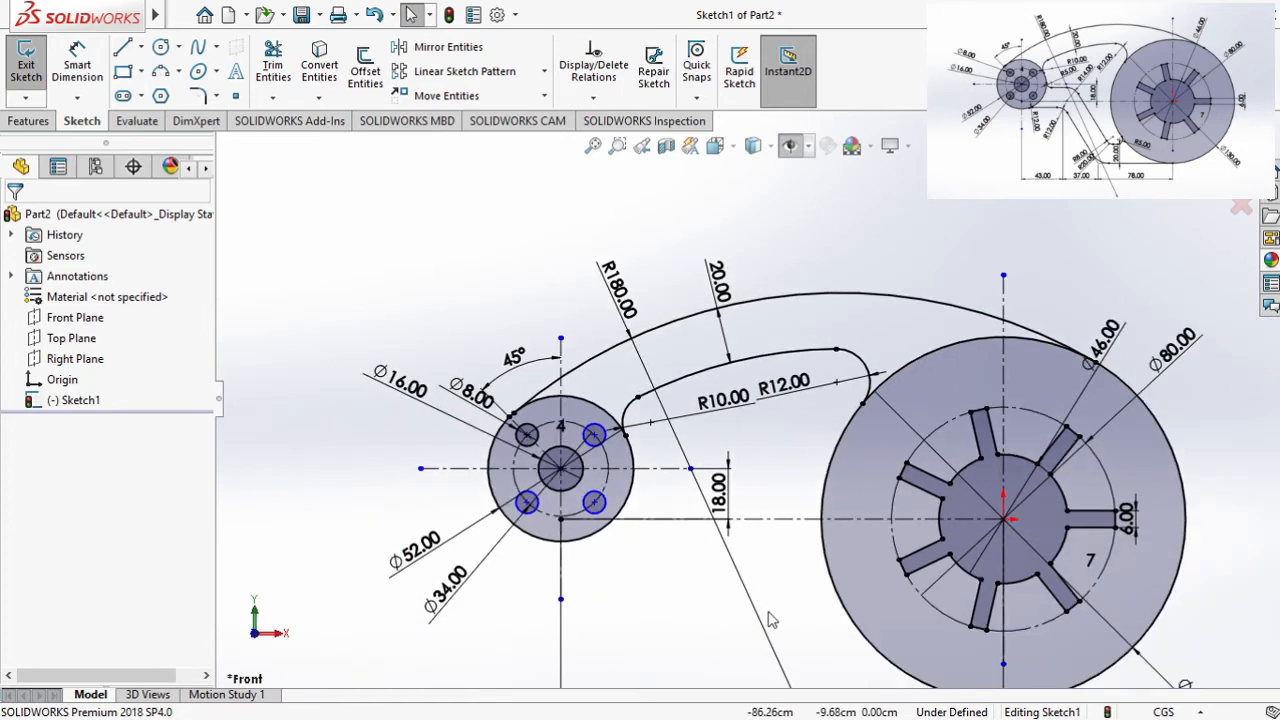
scroll(830, 680, "down", 1)
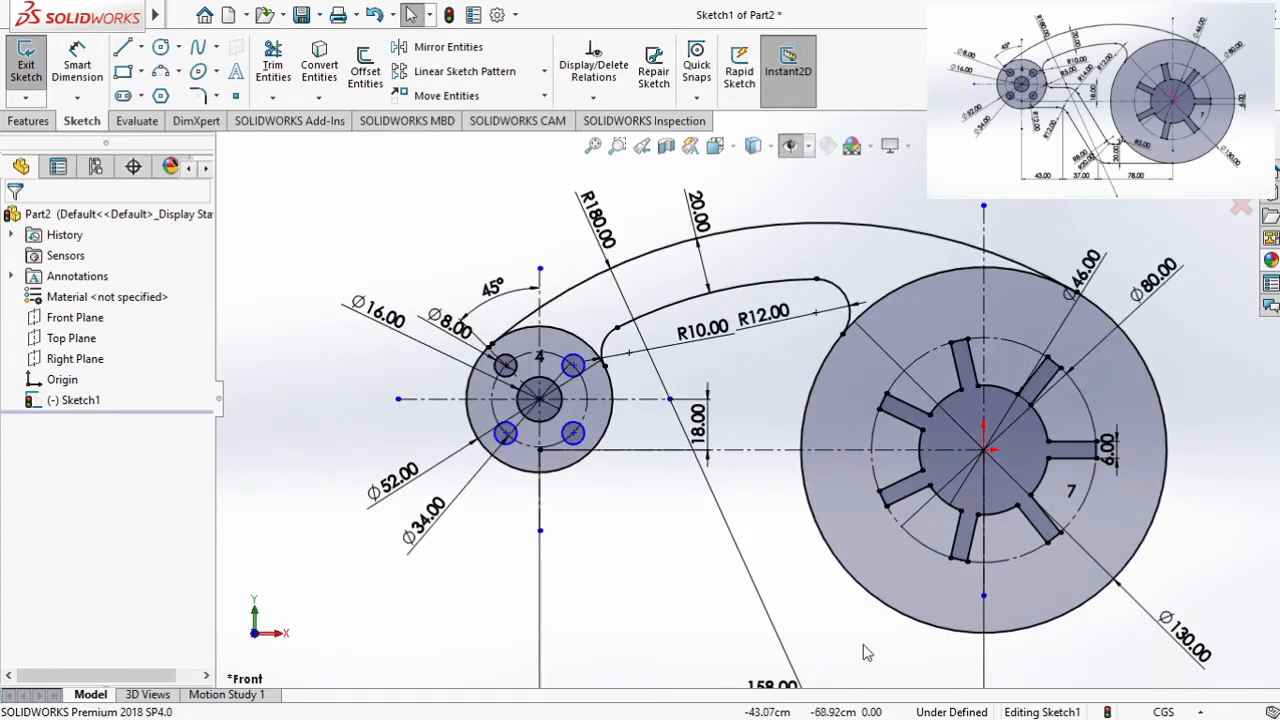
scroll(863, 644, "down", 2)
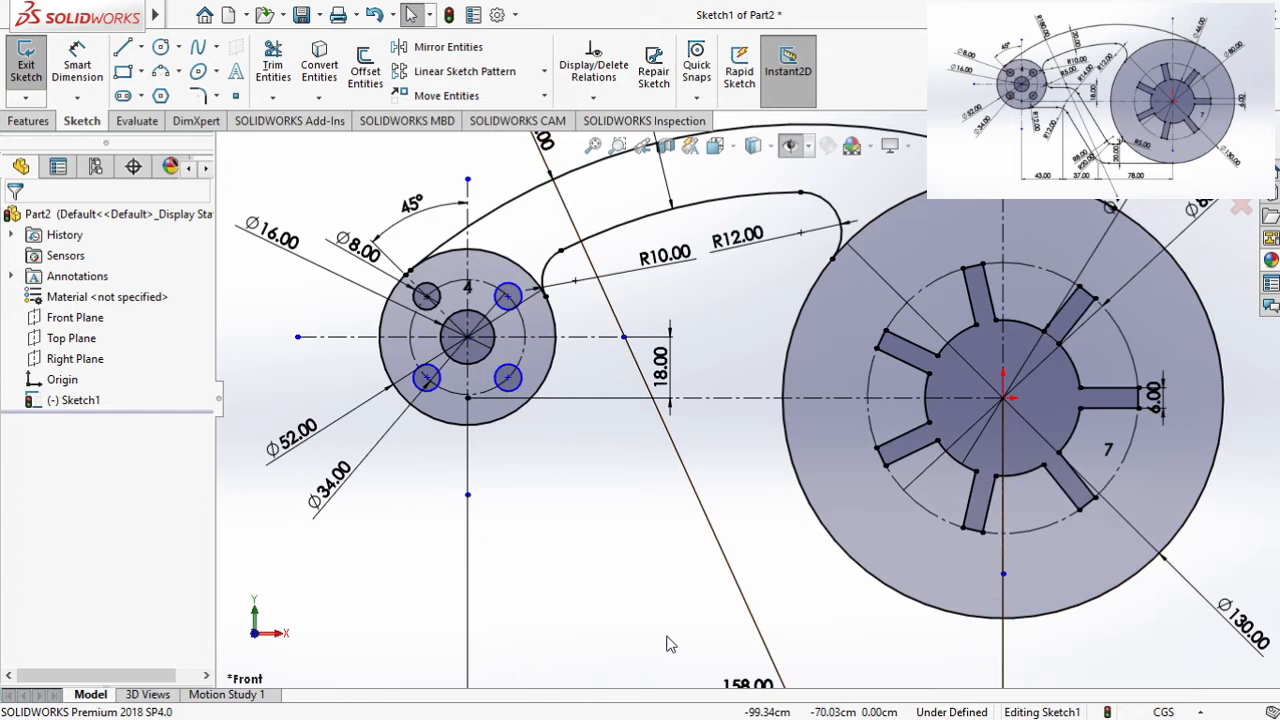
left_click(122, 48)
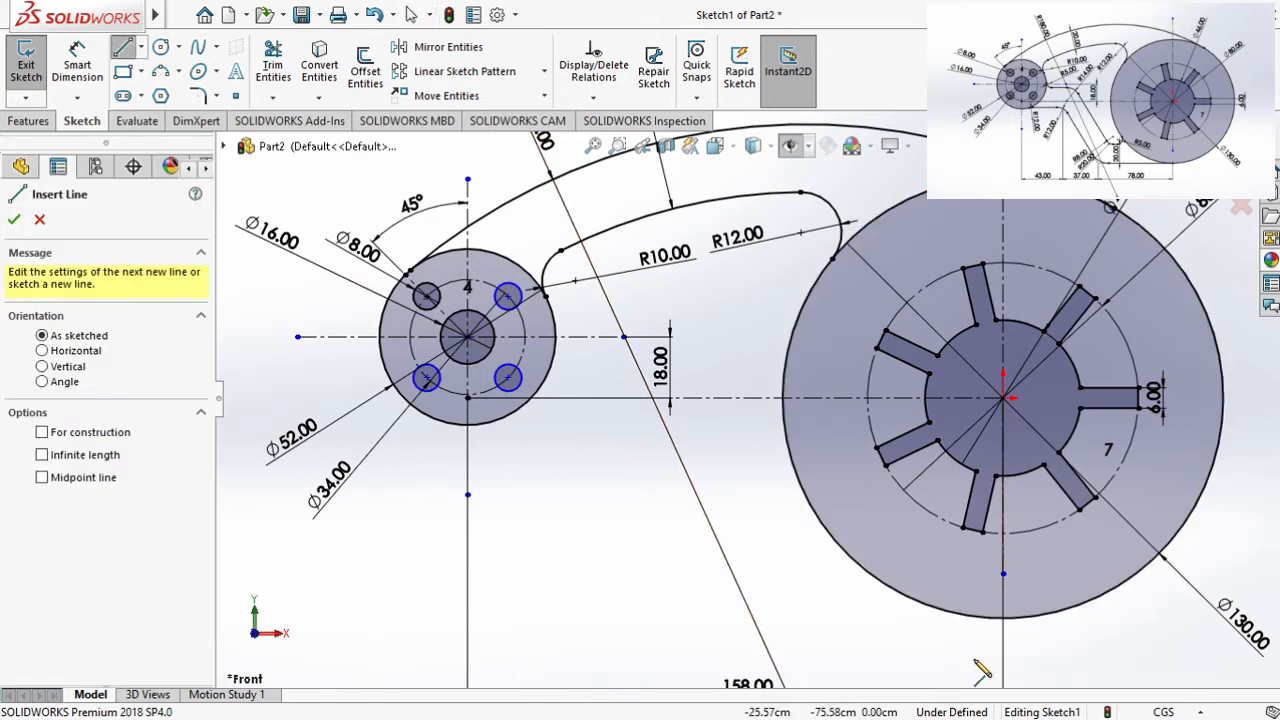
left_click(1003, 617)
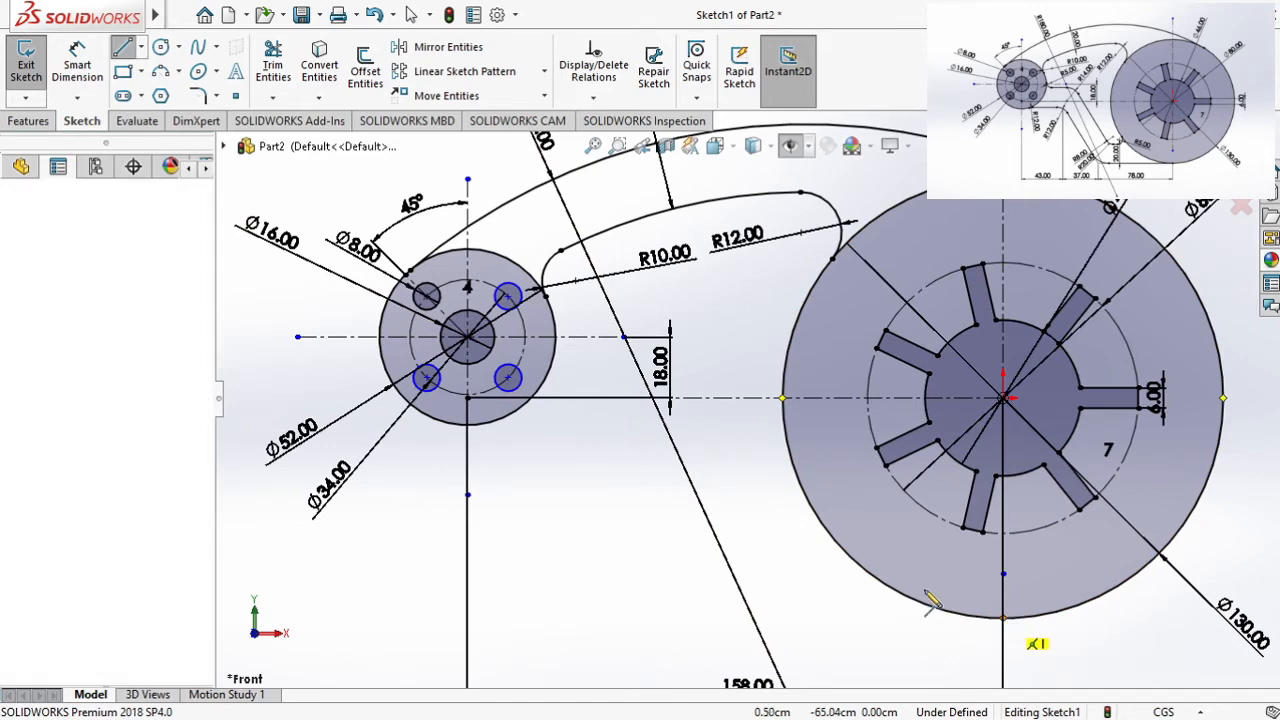
left_click(735, 618)
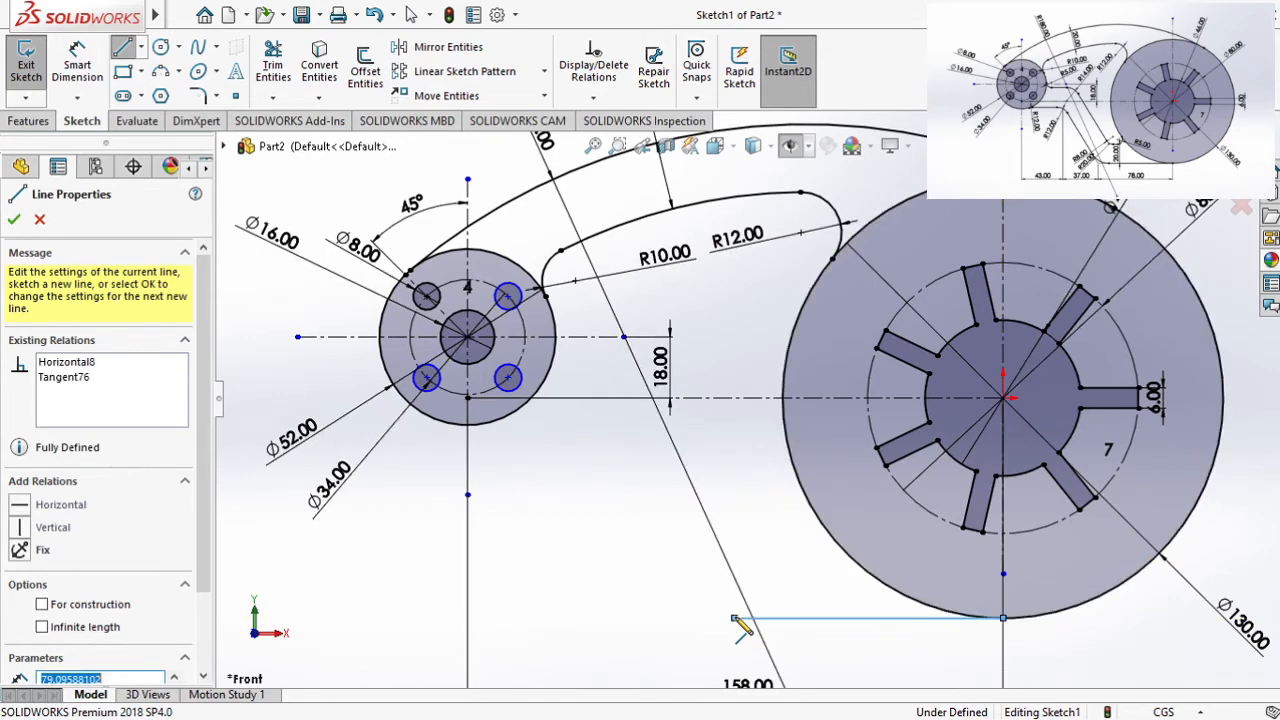
key("Escape")
Step: Dimension the horizontal line below the large hub with a length of 78 cm
left_click(84, 74)
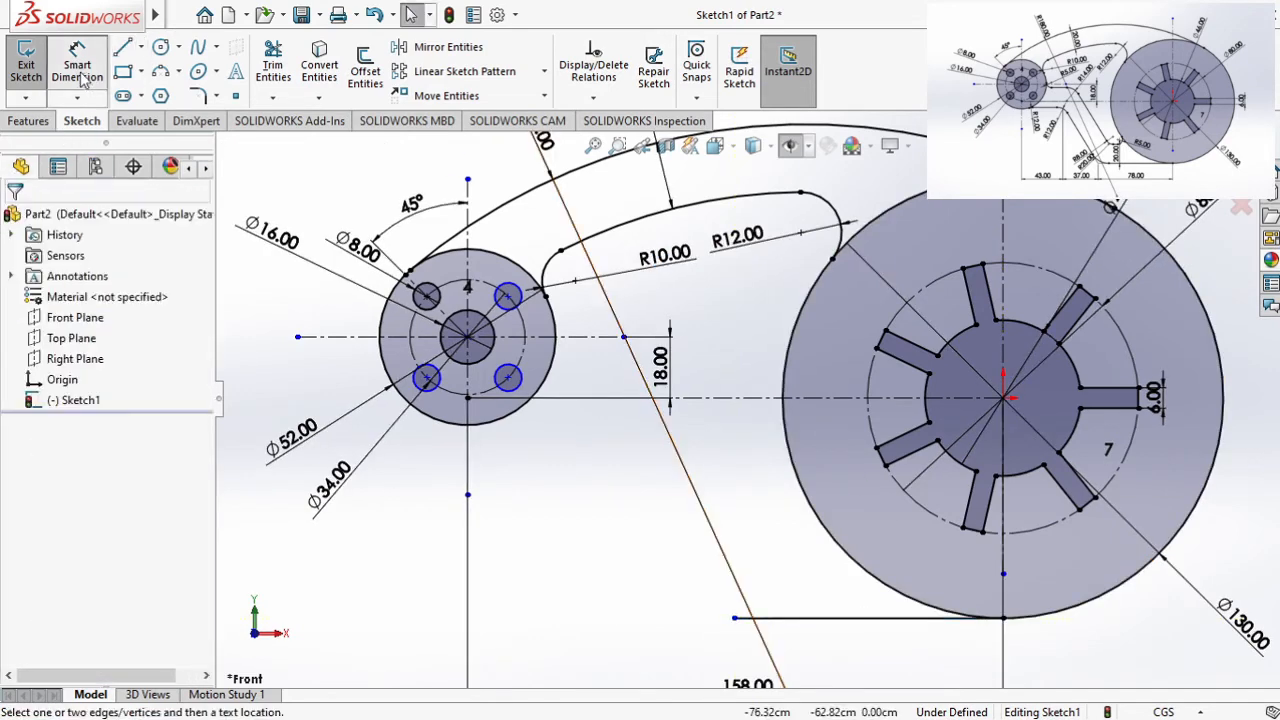
left_click(868, 619)
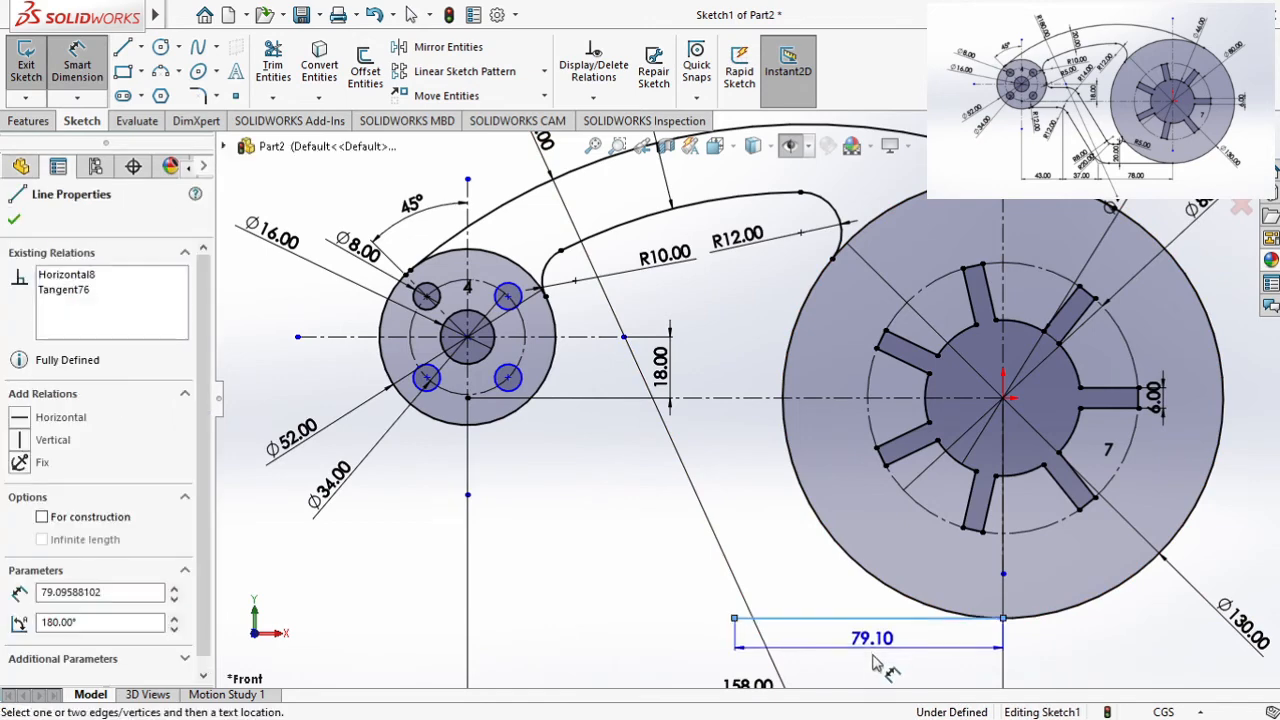
left_click(873, 668)
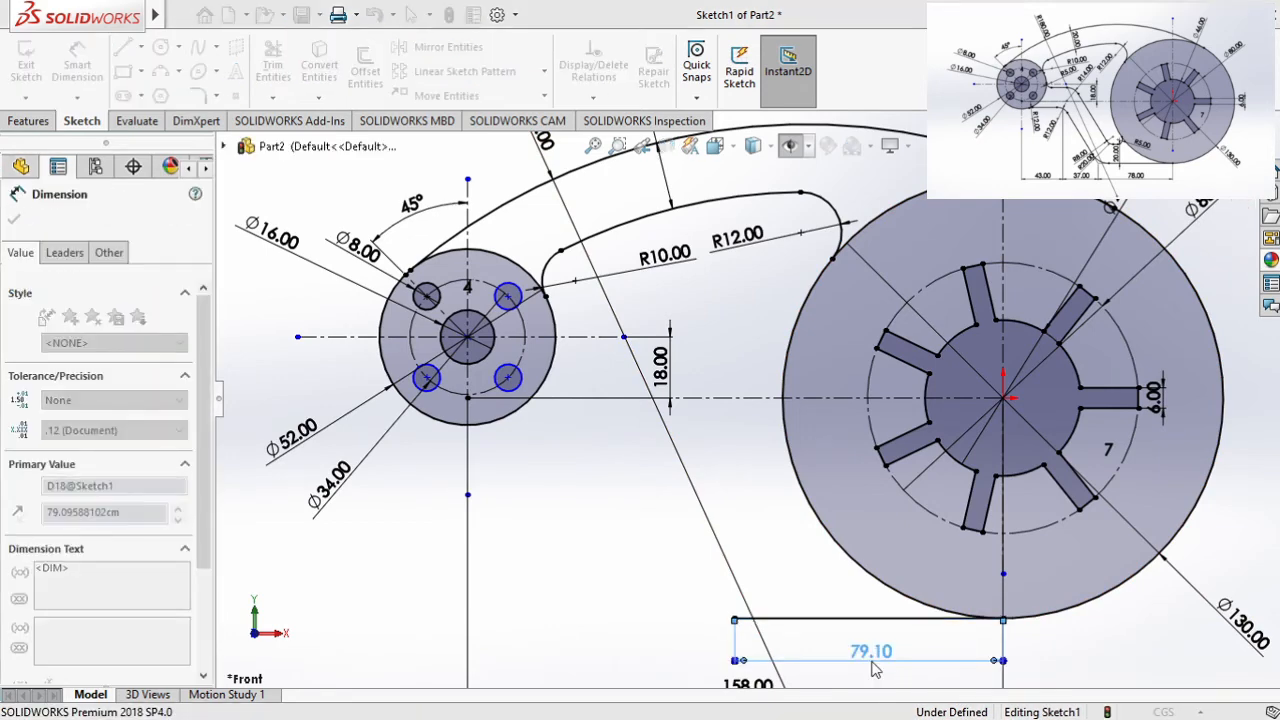
type("78")
key("Return")
Step: Draw a slanted line about 65 cm long from the bottom line's free end up toward the small hub
left_click(124, 49)
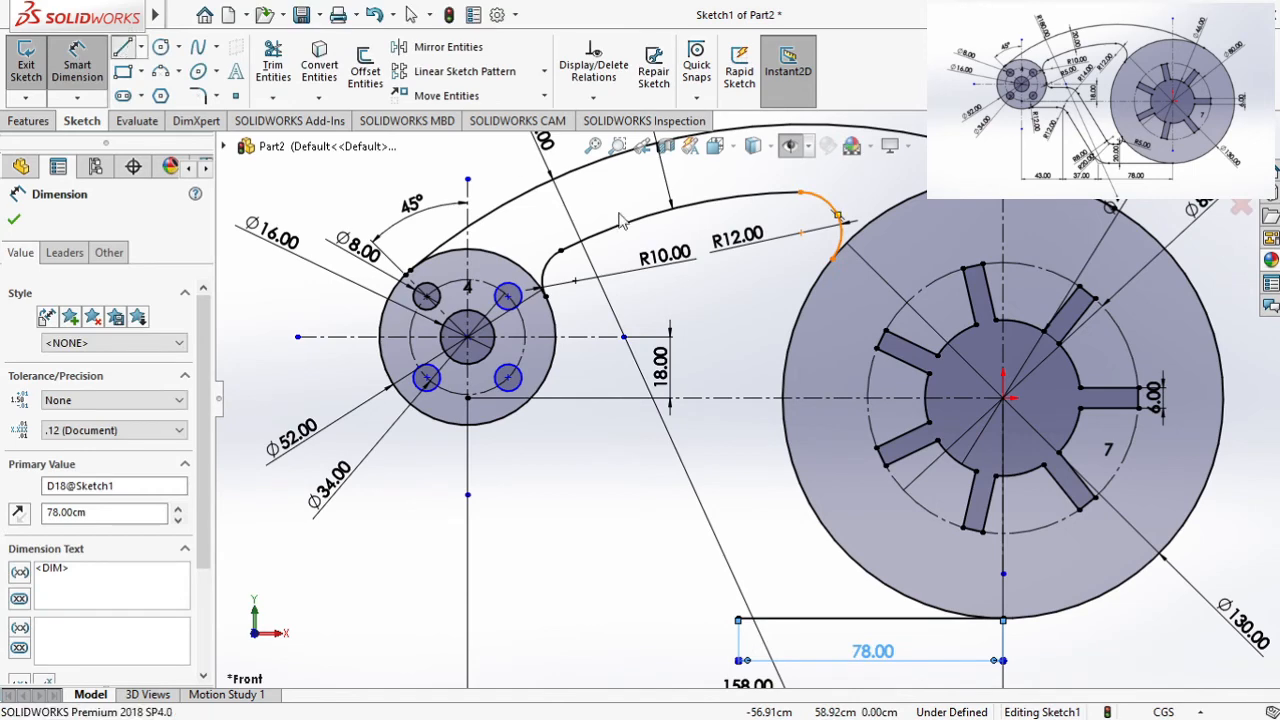
left_click(738, 619)
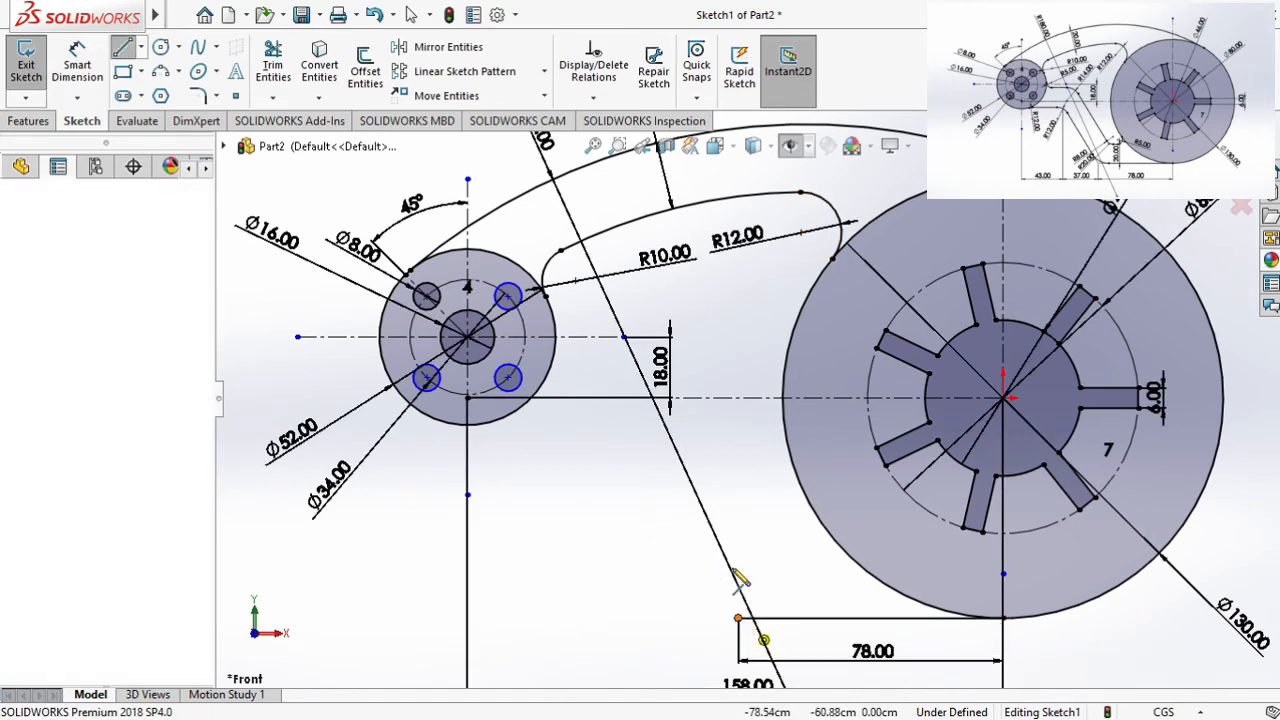
left_click(646, 416)
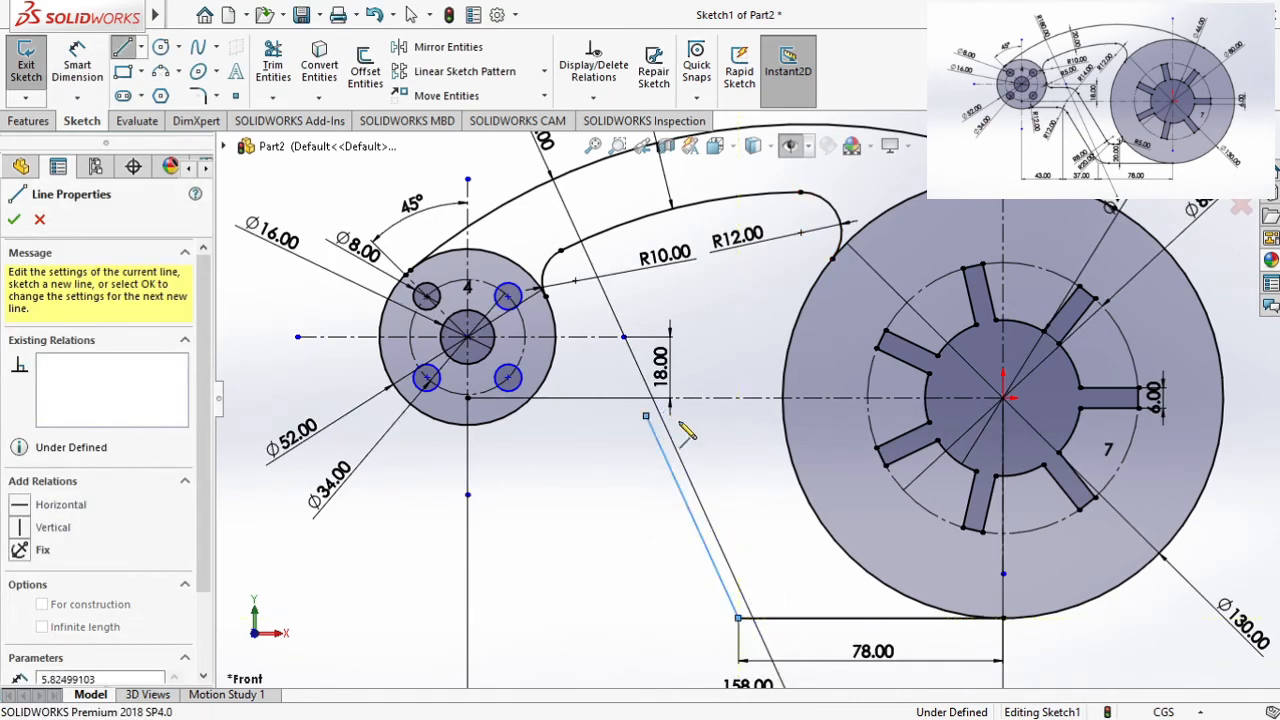
Step: Dimension the horizontal distance between the slanted line's endpoints as 37 cm
left_click(77, 64)
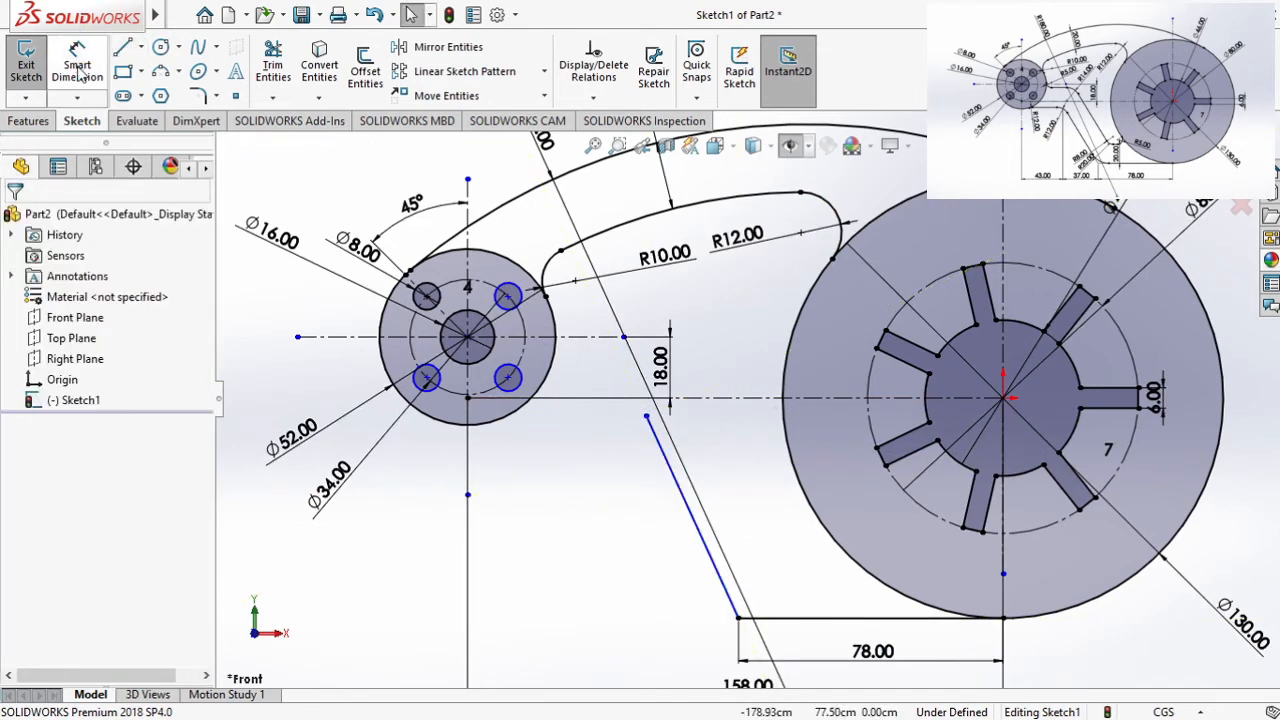
left_click(646, 417)
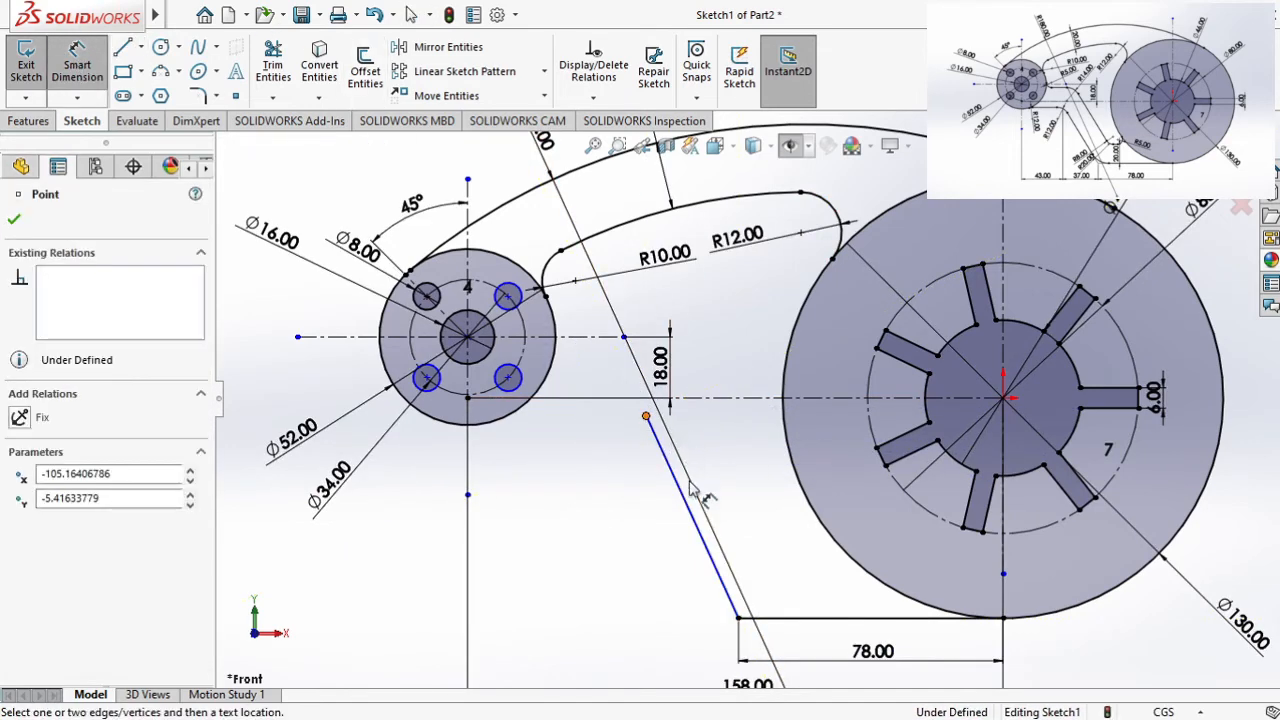
left_click(738, 620)
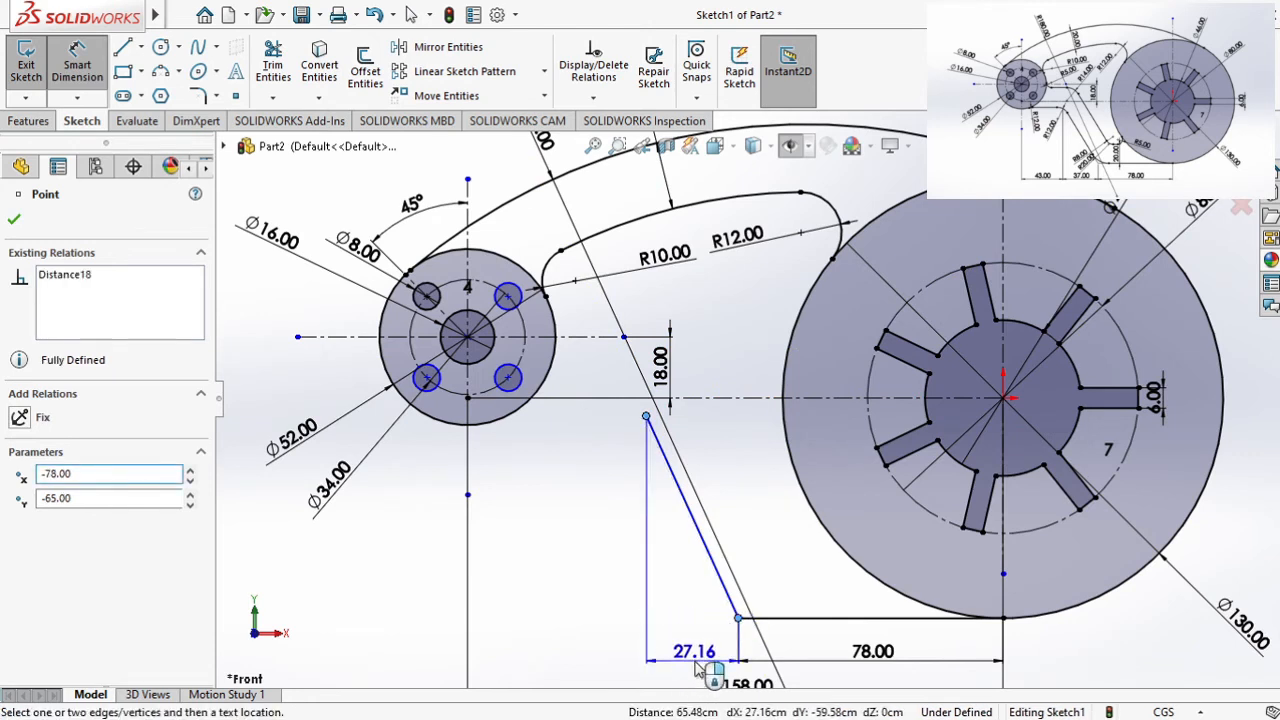
left_click(697, 669)
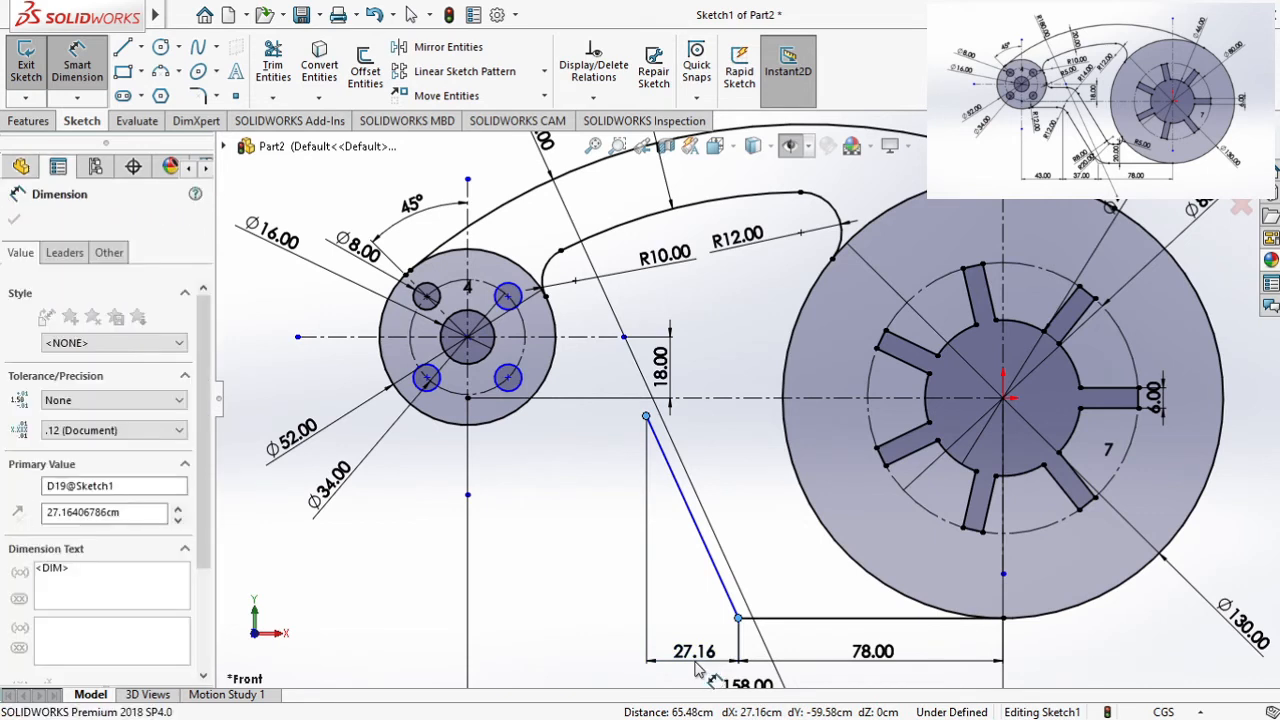
type("37")
key("Return")
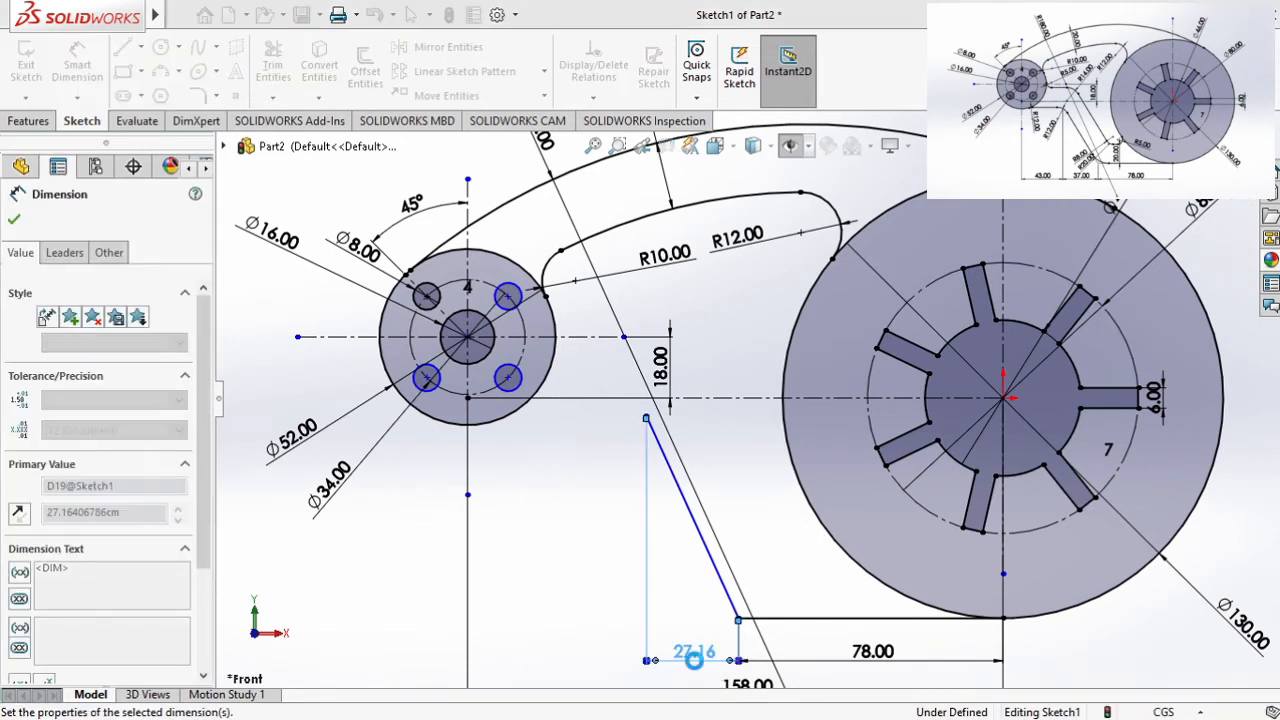
left_click(585, 292)
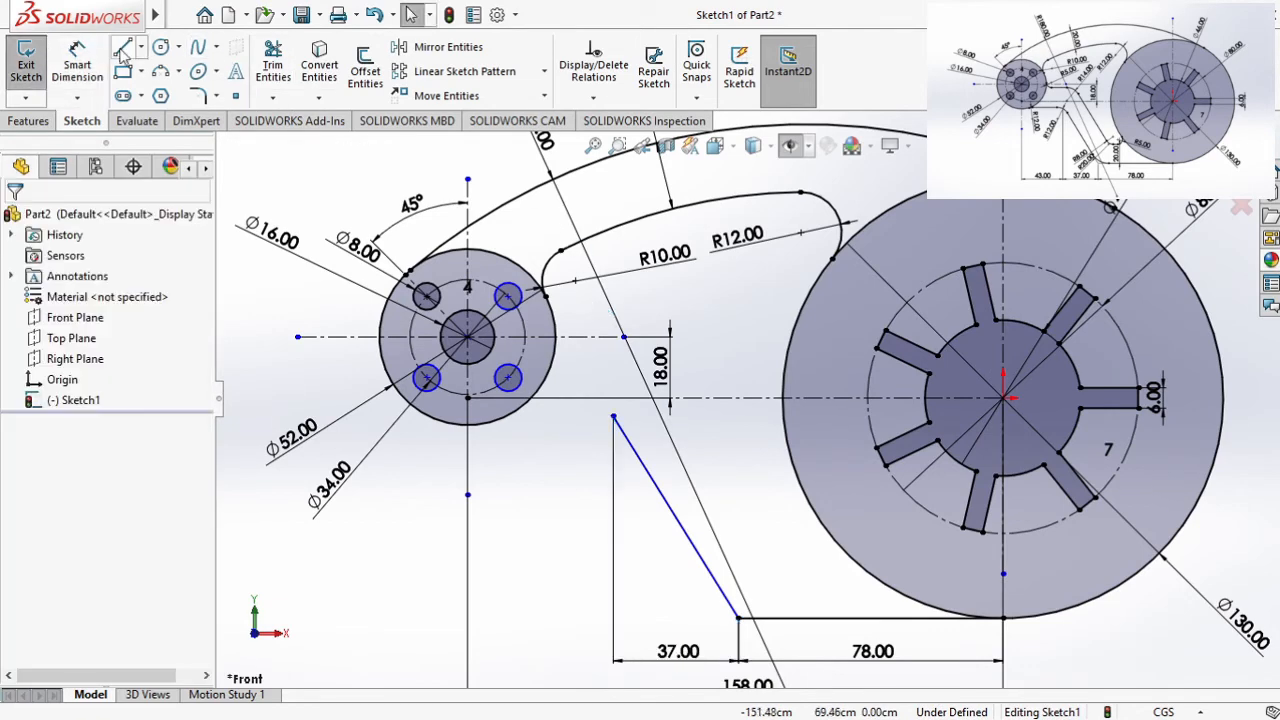
Step: Draw a horizontal line about 32 cm long from the slanted line's upper end to the small hub's outer circle
left_click(122, 48)
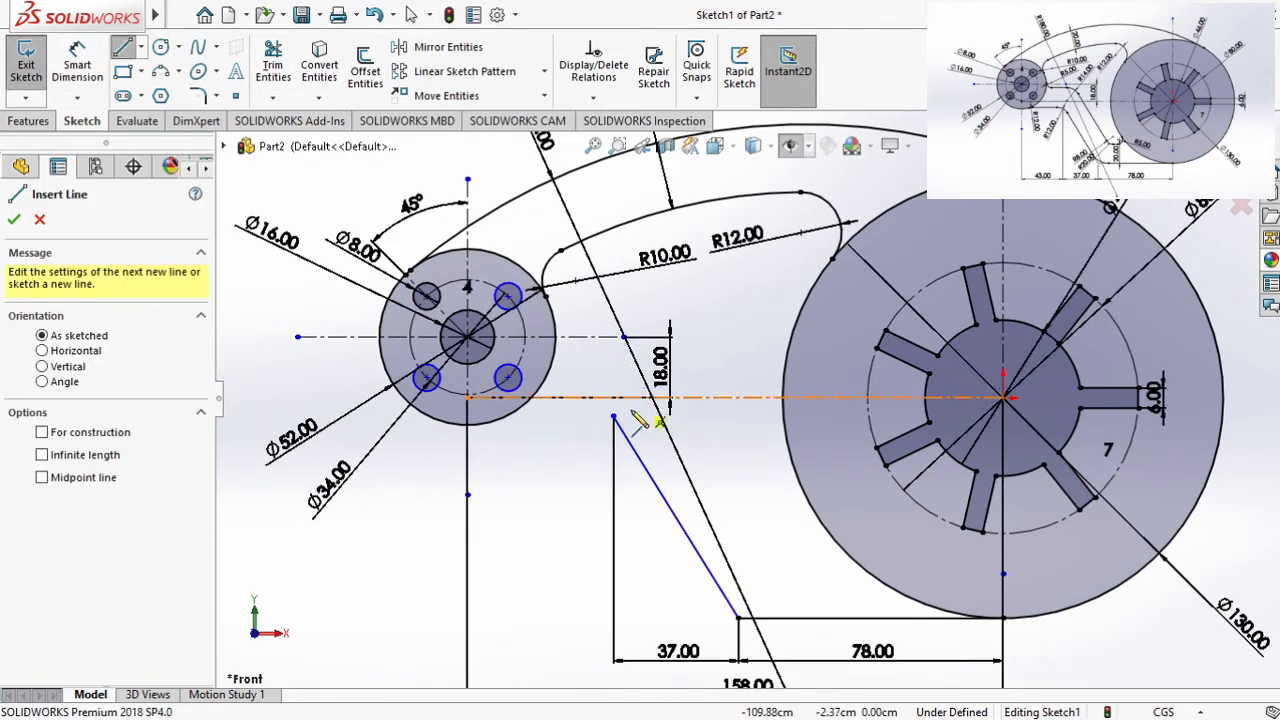
left_click(613, 417)
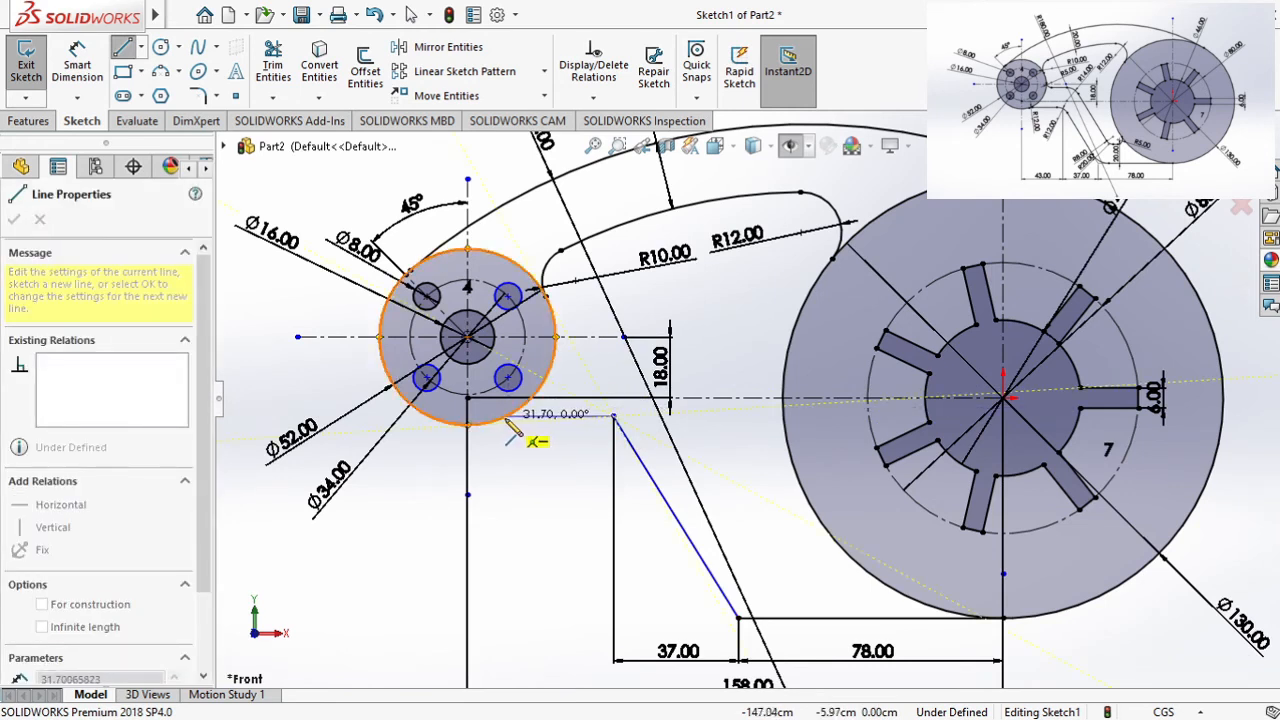
left_click(507, 417)
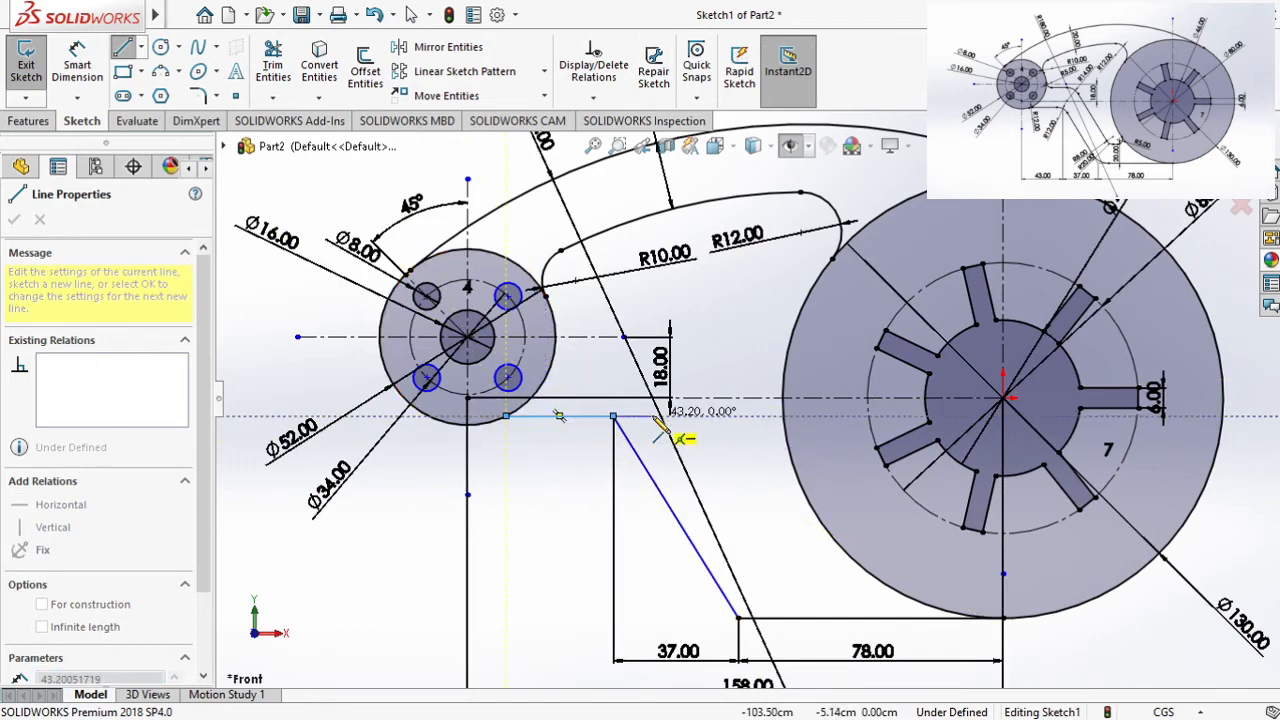
key("Escape")
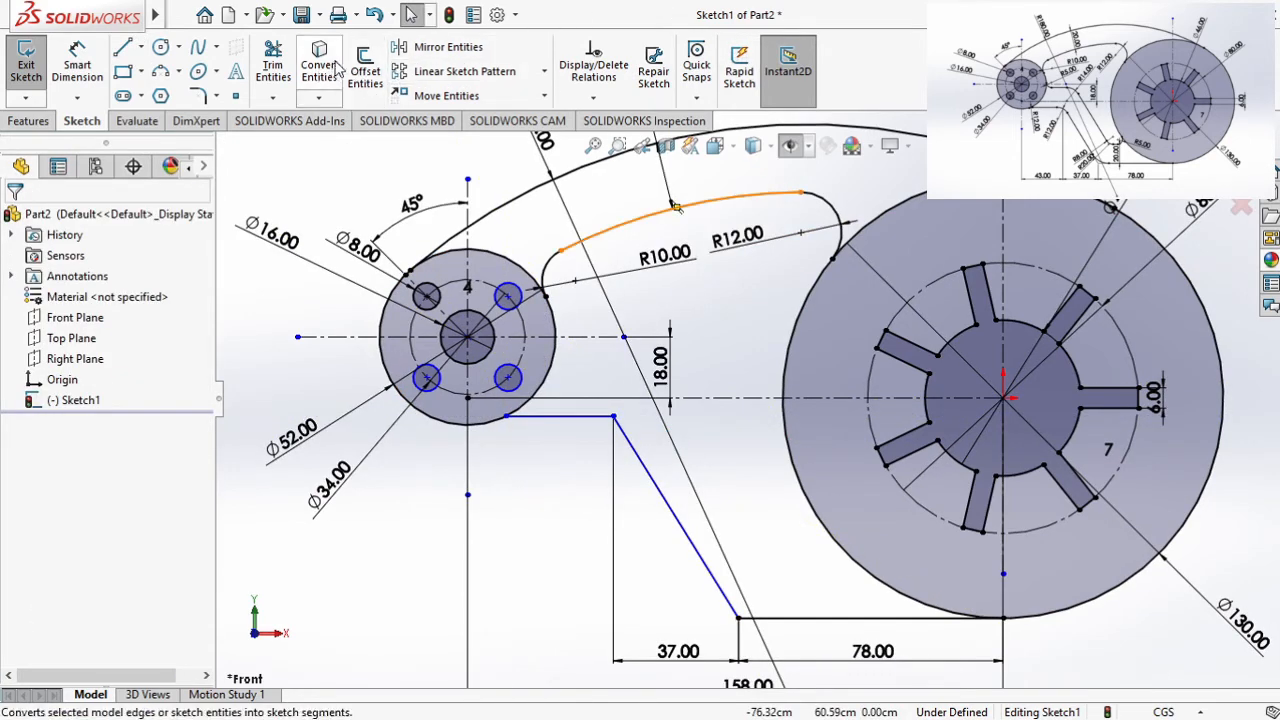
Step: Offset the chain of three lower arm lines 20 cm upward, with the offset dimension added
left_click(365, 70)
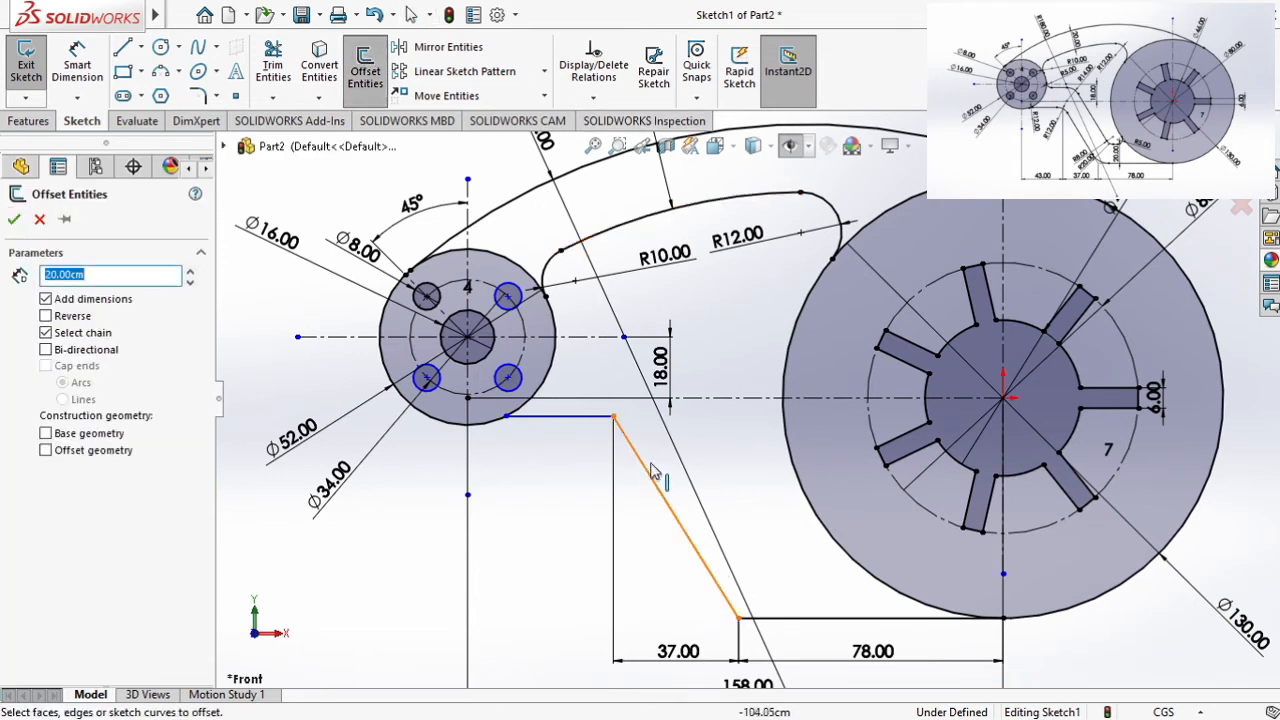
left_click(584, 421)
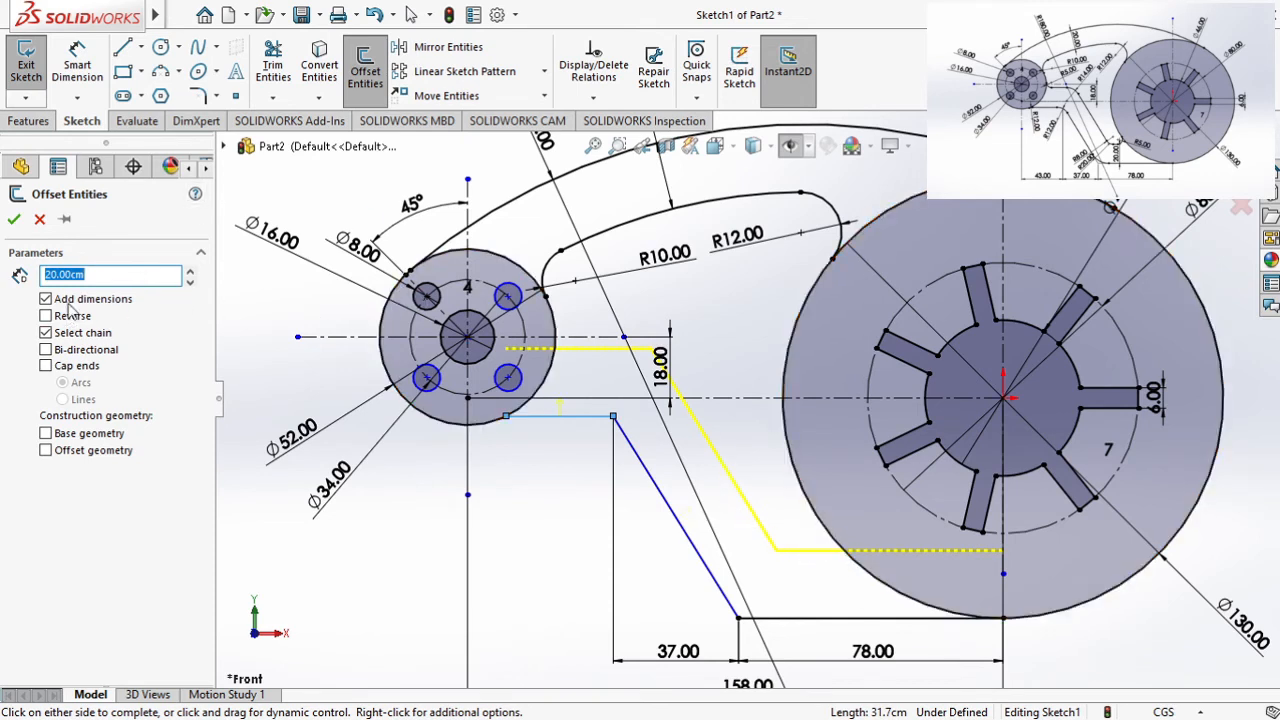
left_click(14, 222)
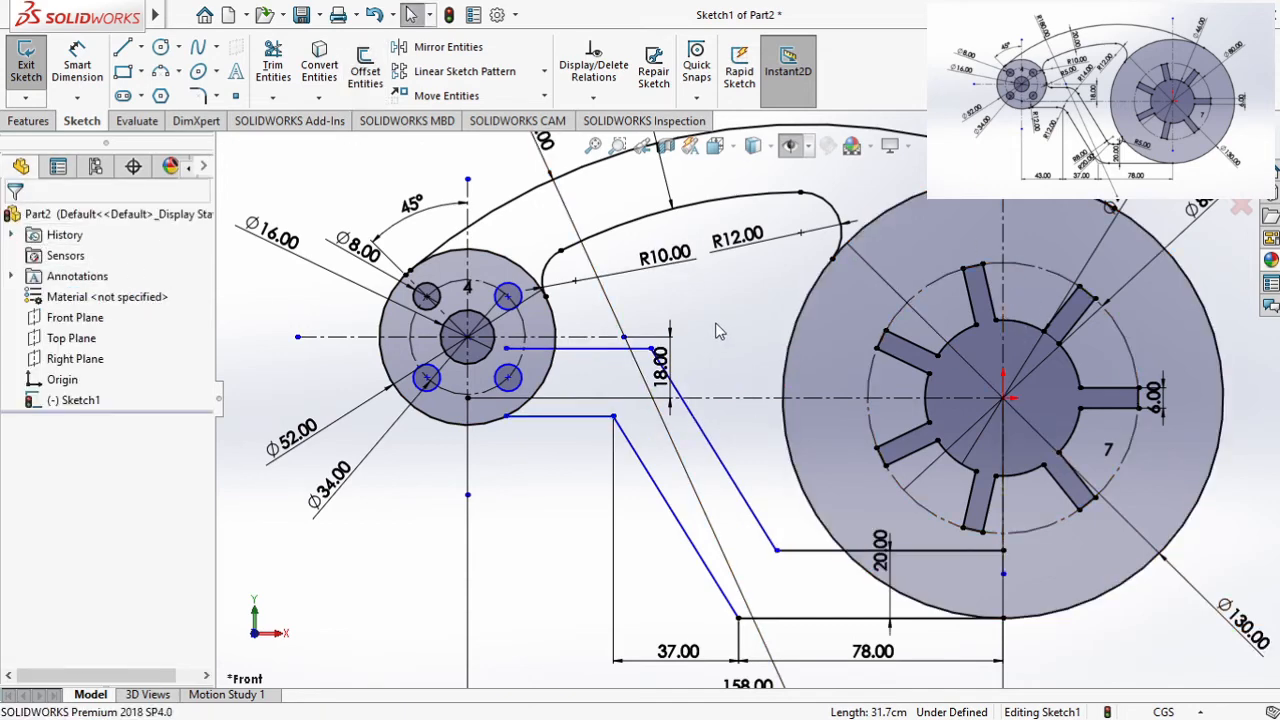
Step: Trim away the parts of the offset arm lines that lie inside the large and small hubs
left_click(272, 65)
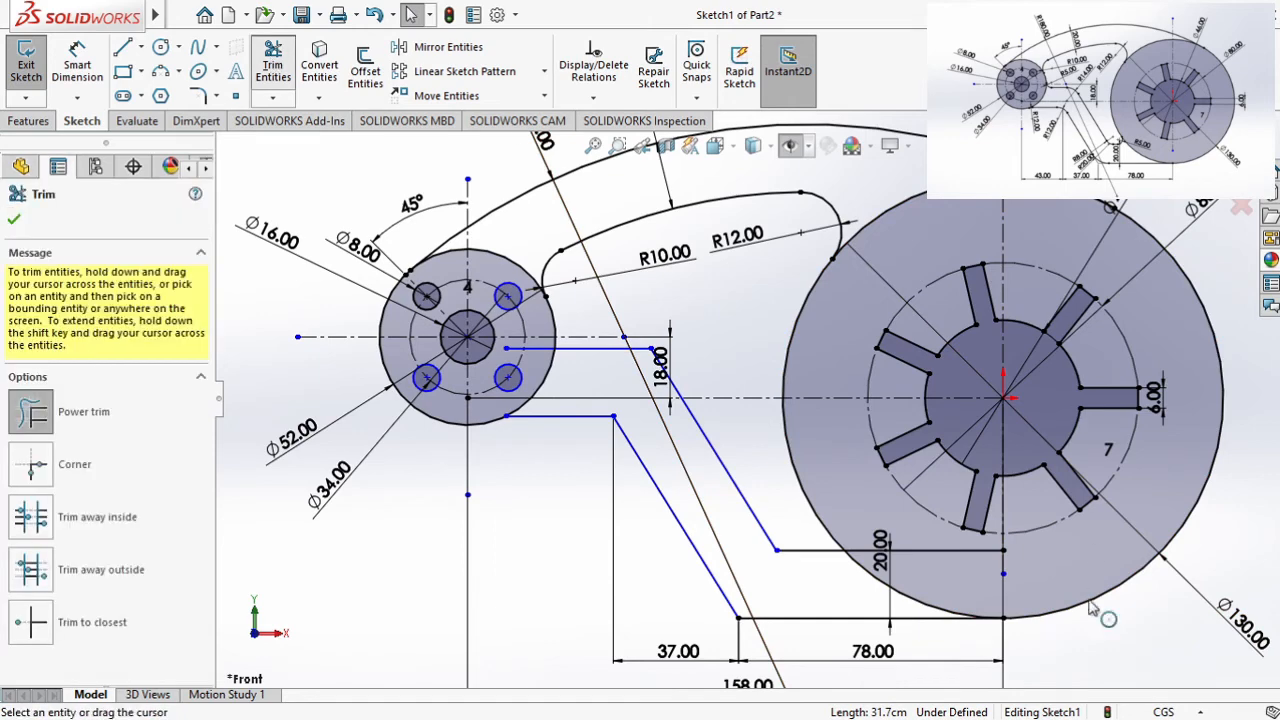
left_click_drag(943, 568, 931, 540)
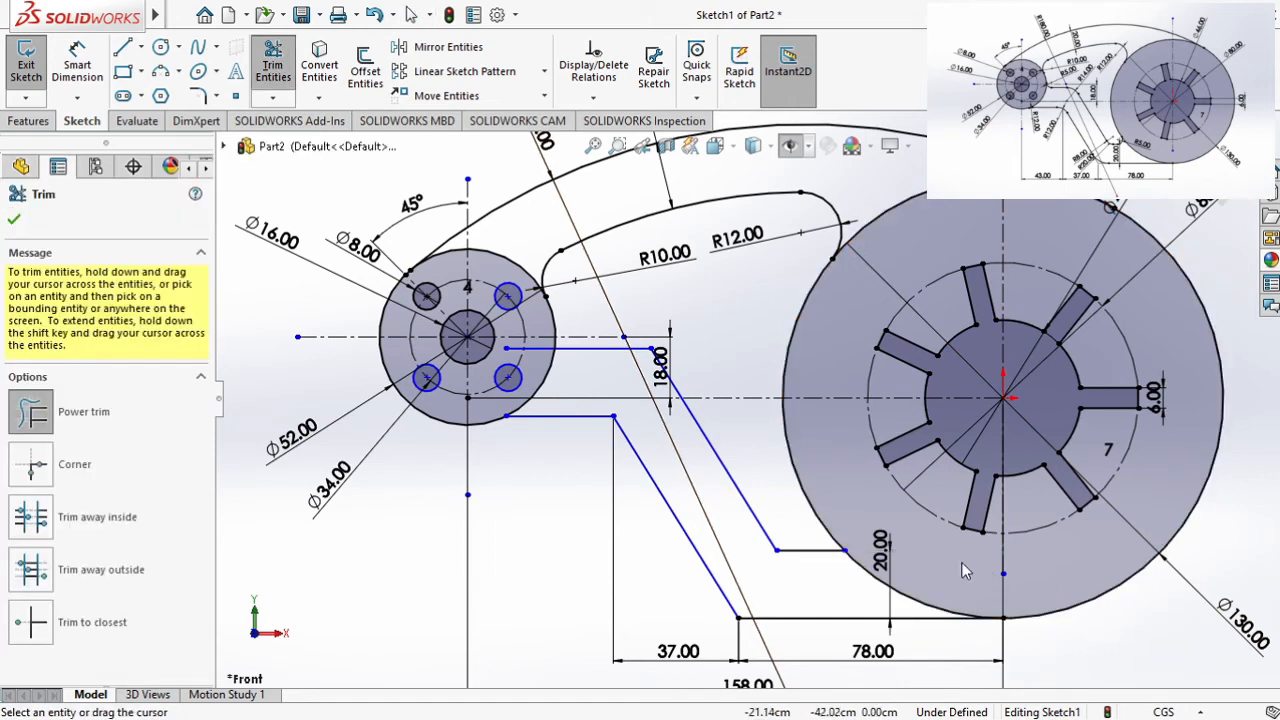
scroll(505, 340, "down", 5)
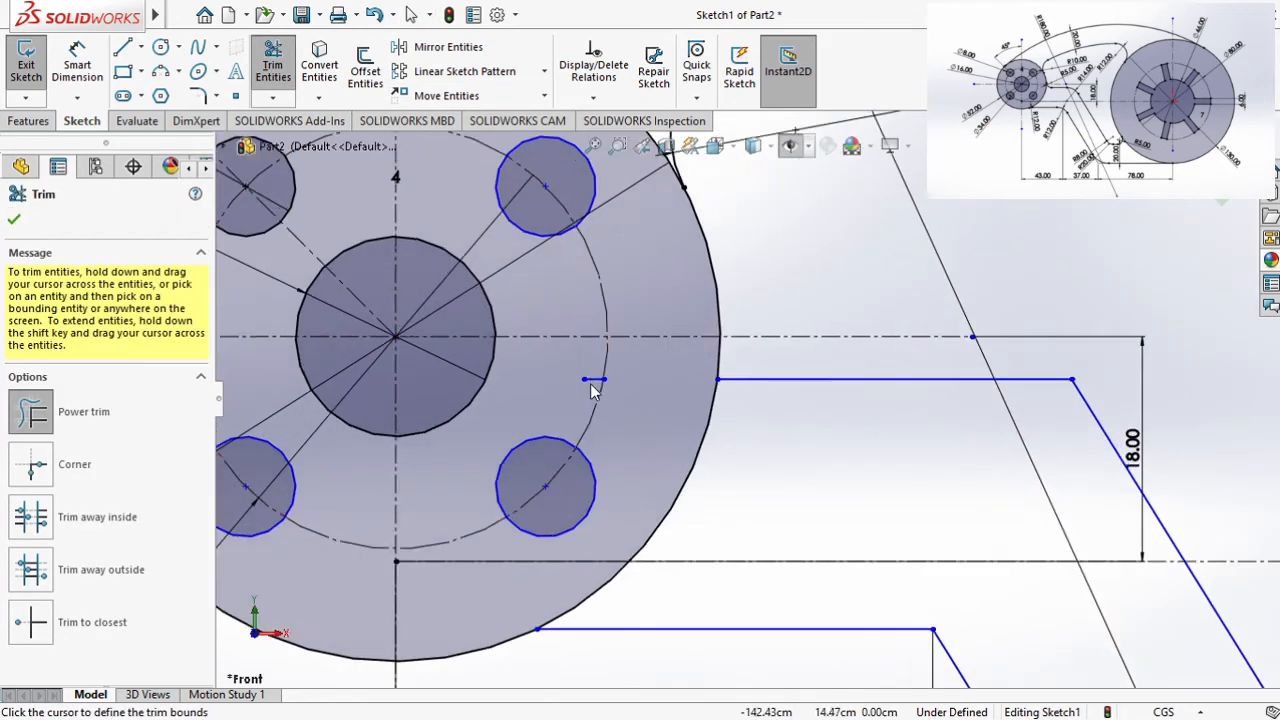
scroll(763, 401, "up", 5)
scroll(958, 517, "up", 3)
scroll(1137, 610, "down", 3)
key("Escape")
Step: Reposition the 20 cm offset dimension and the 18 cm height dimension clear of the hub and arm lines
left_click_drag(768, 463, 779, 503)
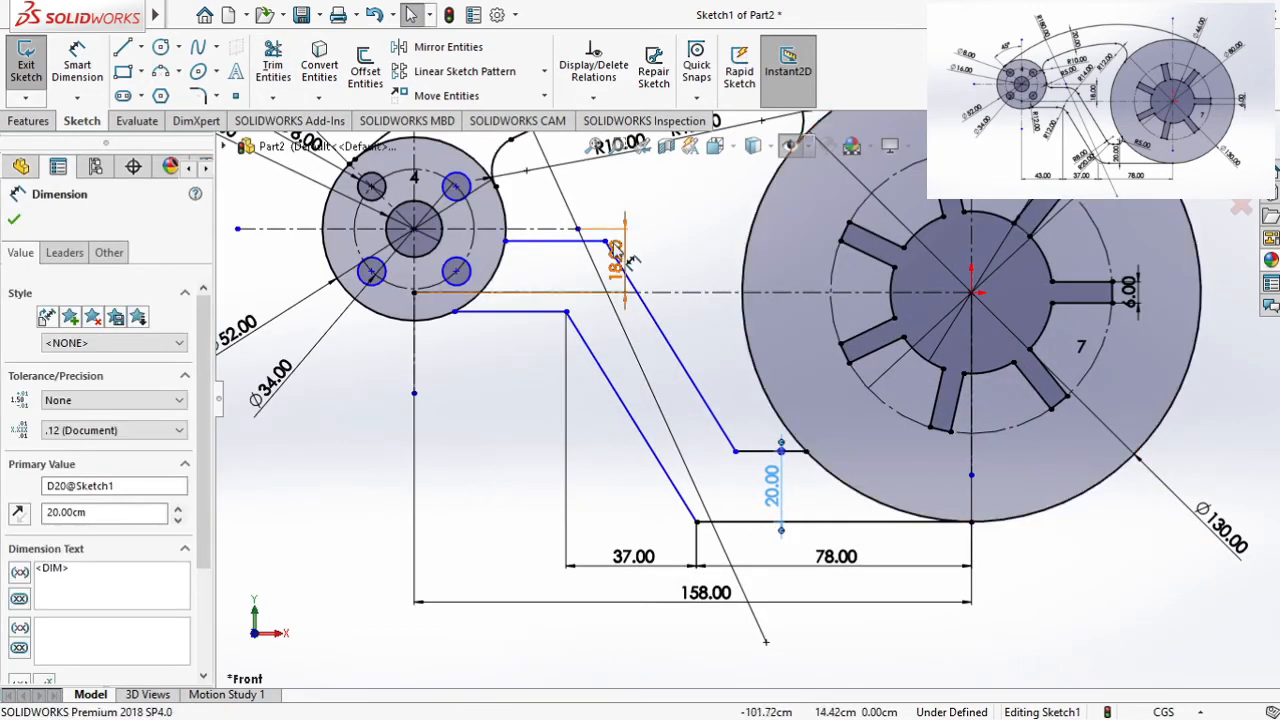
left_click_drag(614, 258, 673, 258)
left_click(686, 178)
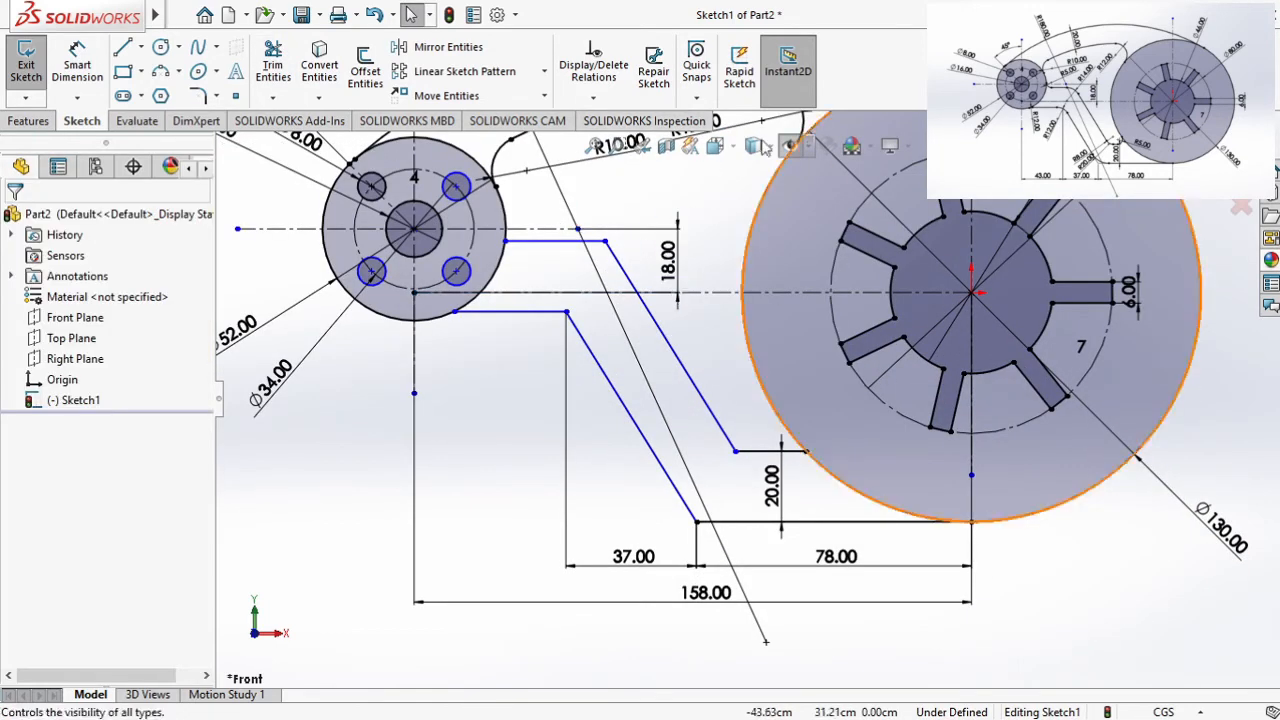
Step: Fillet the lower corner between the outer slanted line and the bottom horizontal line with a 20 cm radius
left_click(688, 508)
left_click(729, 522)
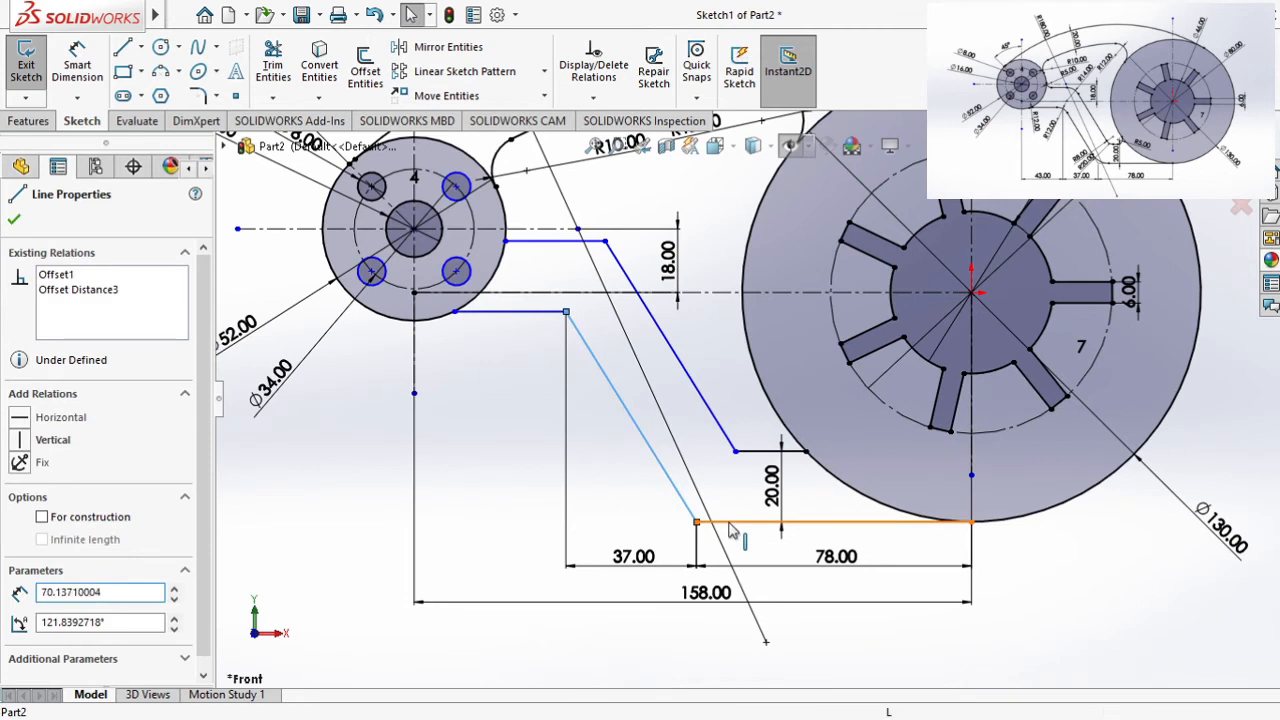
left_click(199, 97)
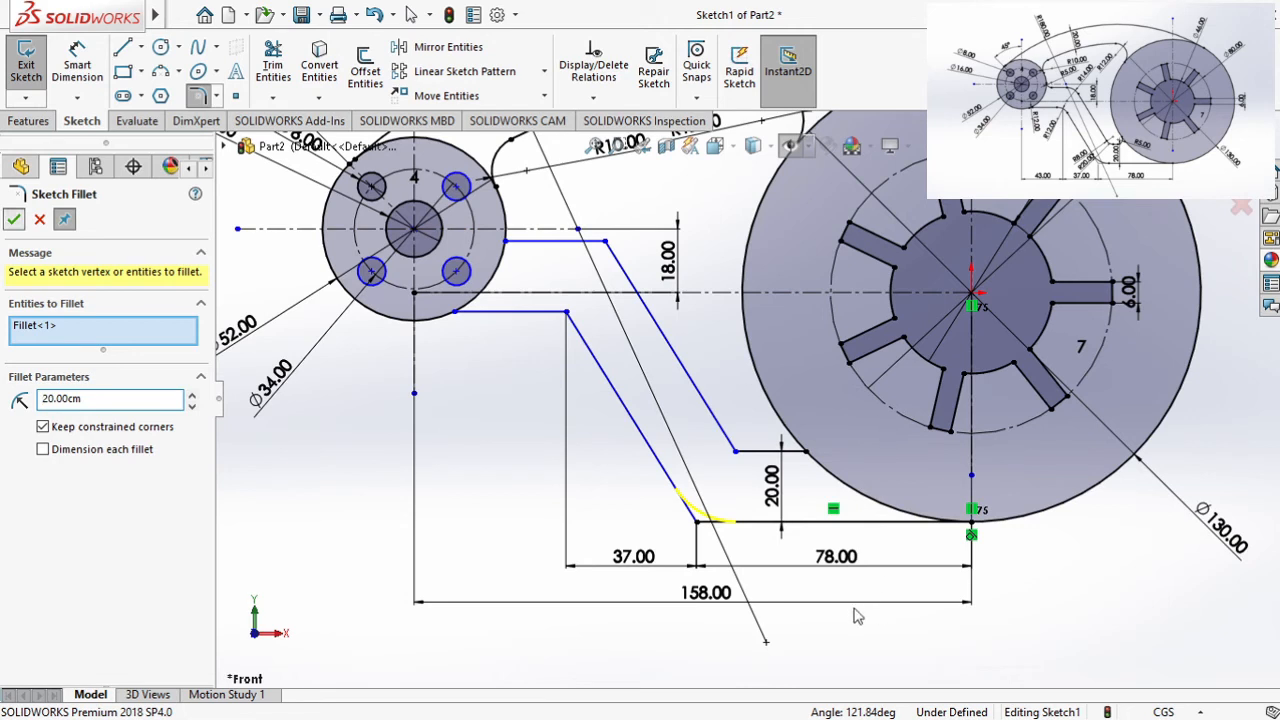
key("Return")
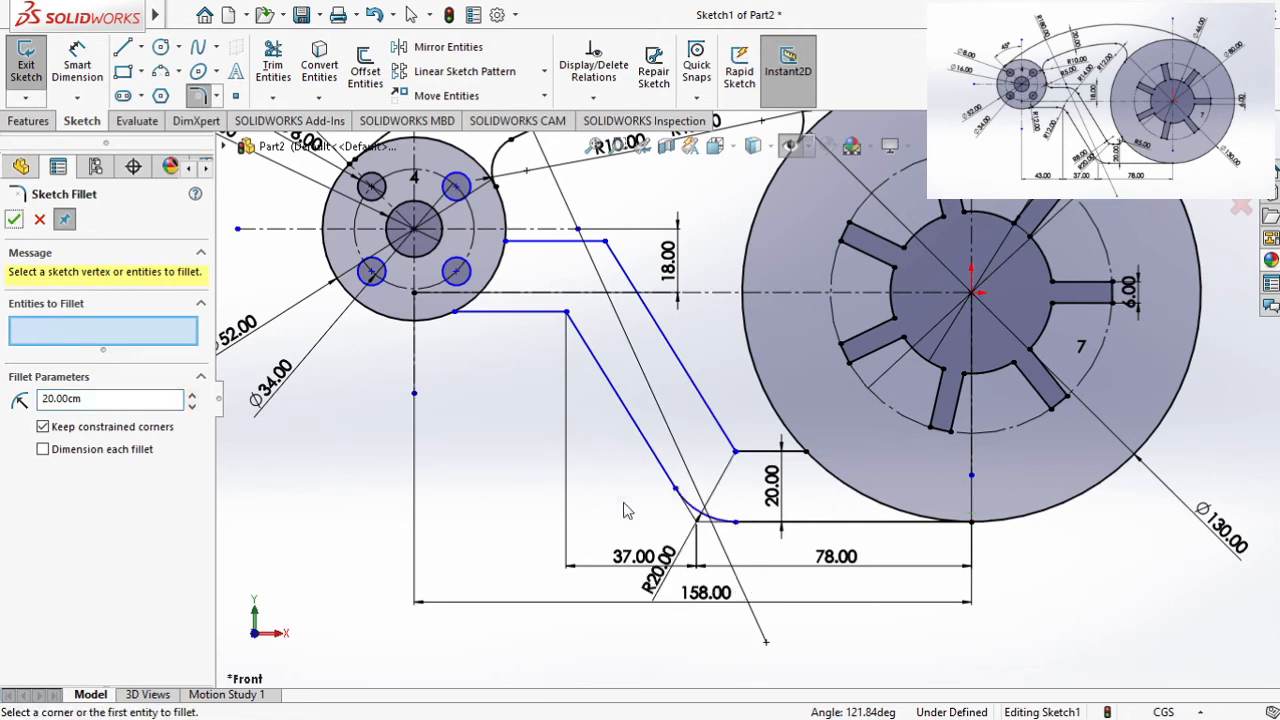
Step: Fillet the lower corner of the inner offset line beside the large hub with an 8 cm radius
left_click(742, 454)
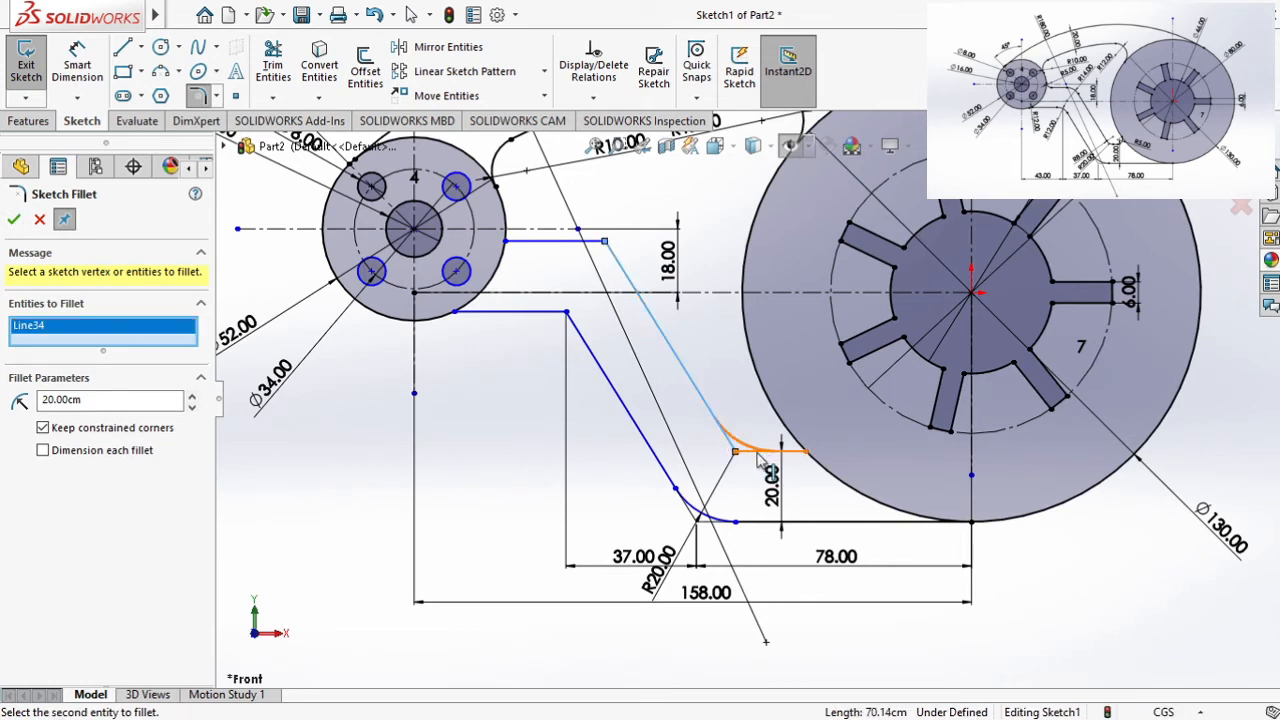
left_click(762, 452)
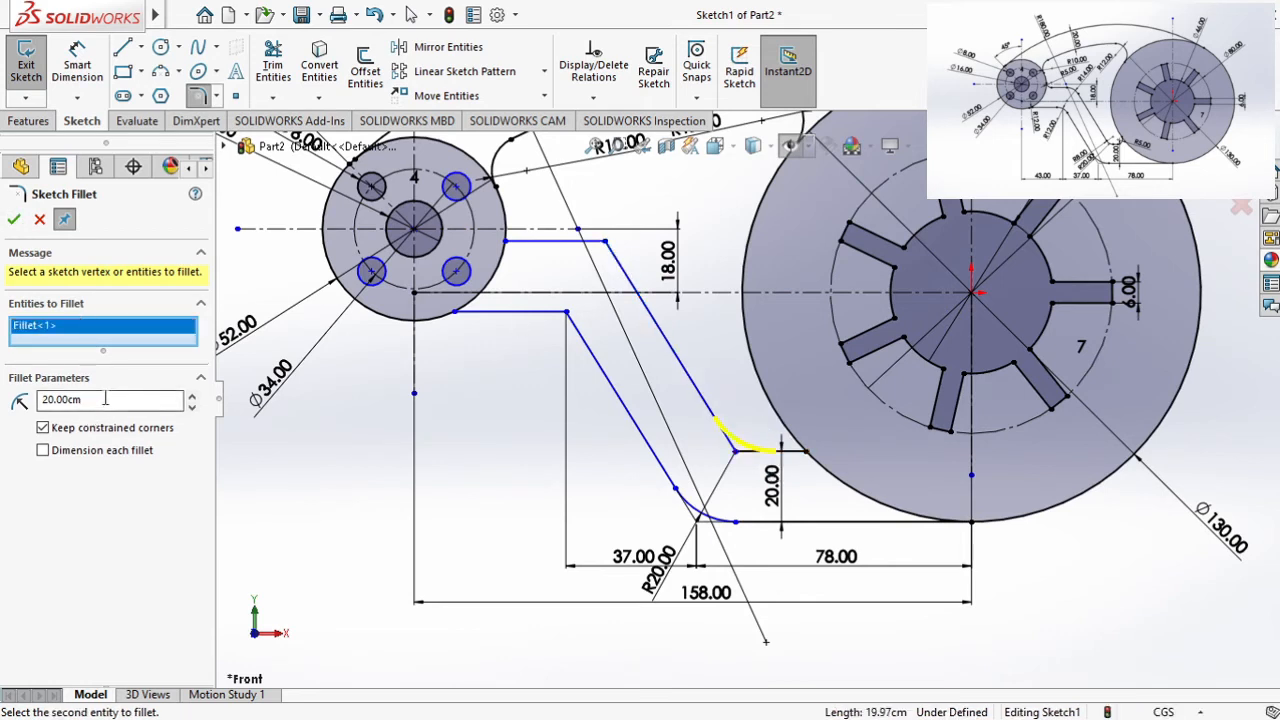
left_click_drag(77, 399, 4, 392)
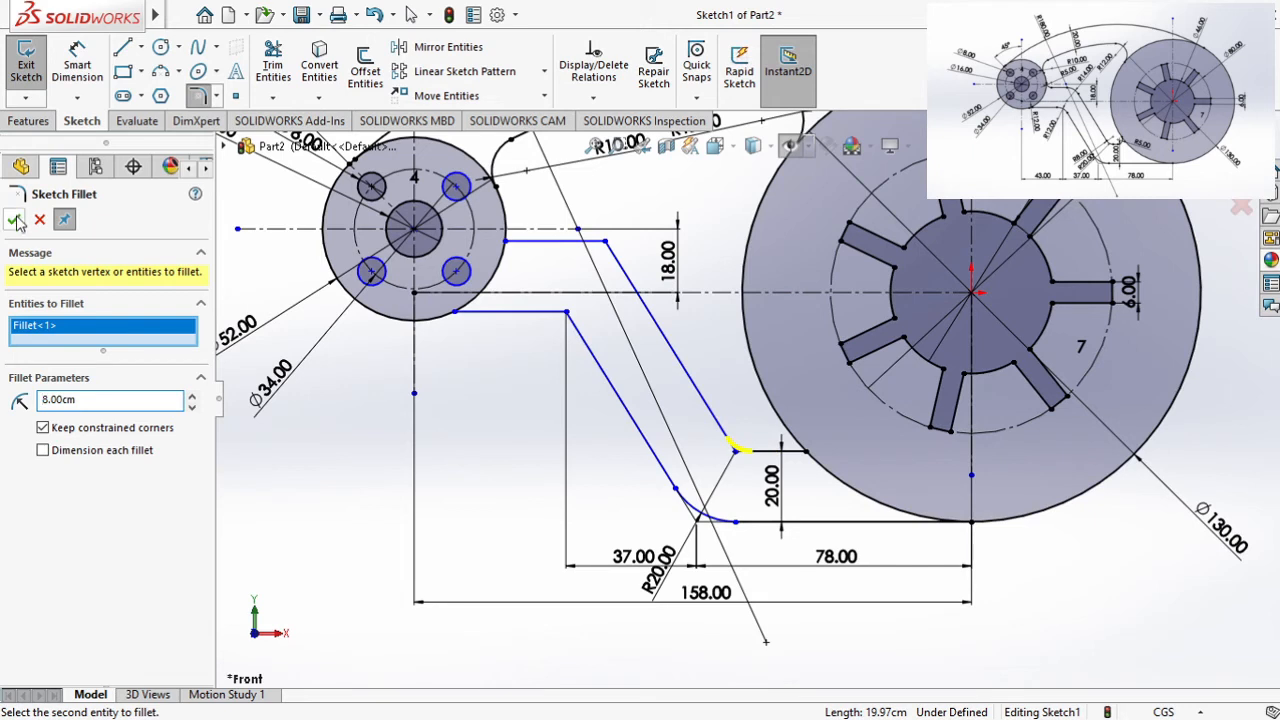
key("Escape")
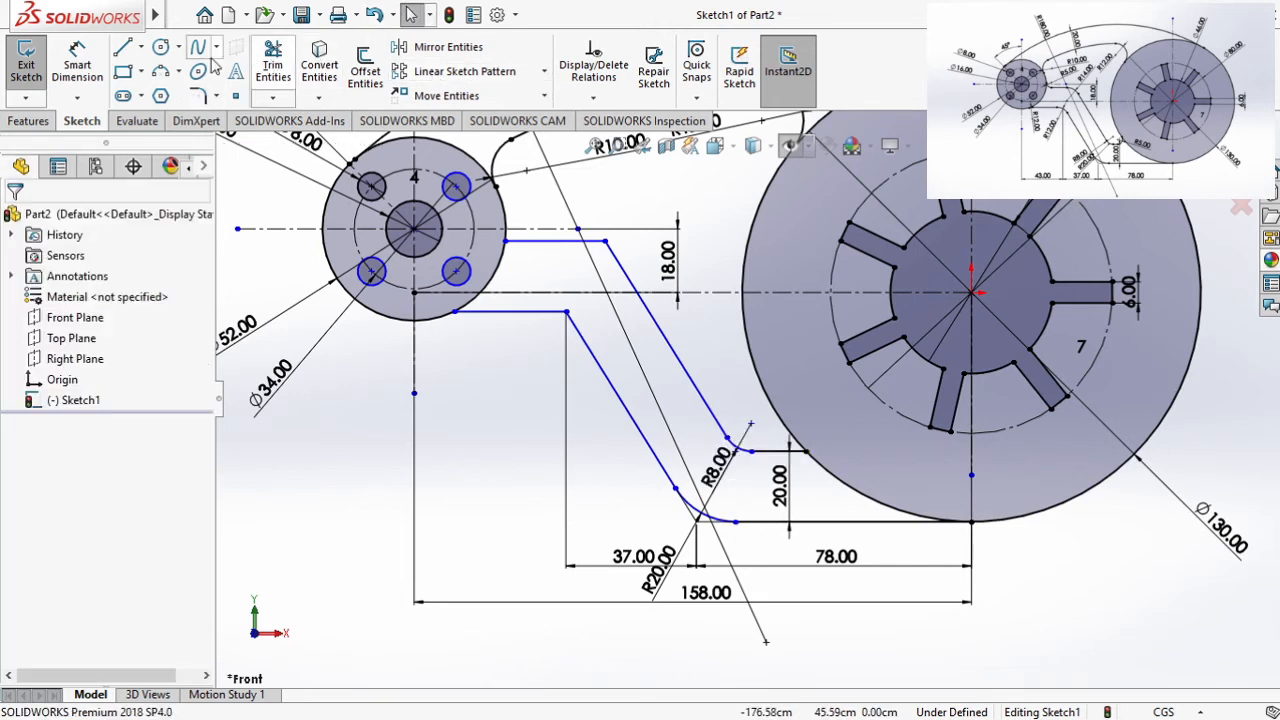
Step: Fillet the upper corner of the outer arm line with a 12 cm radius and move its radius label below the line
left_click(563, 314)
left_click(582, 338, "ctrl")
left_click(198, 96)
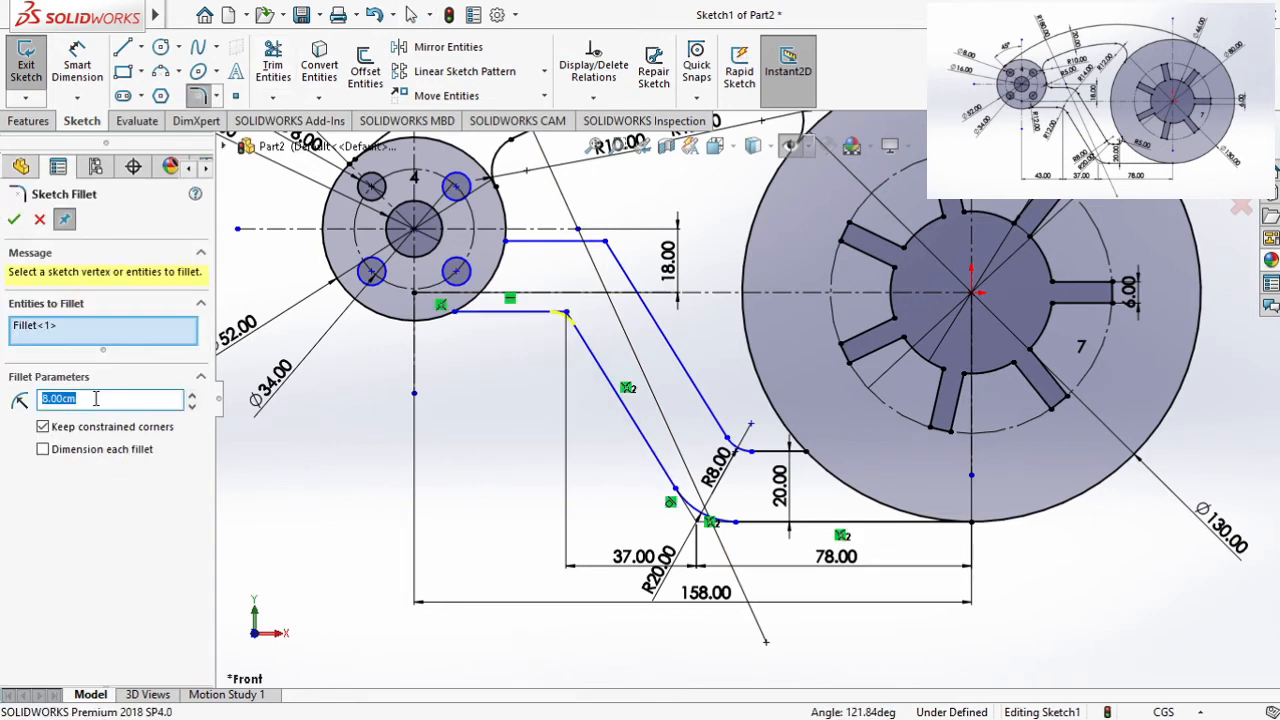
type("12")
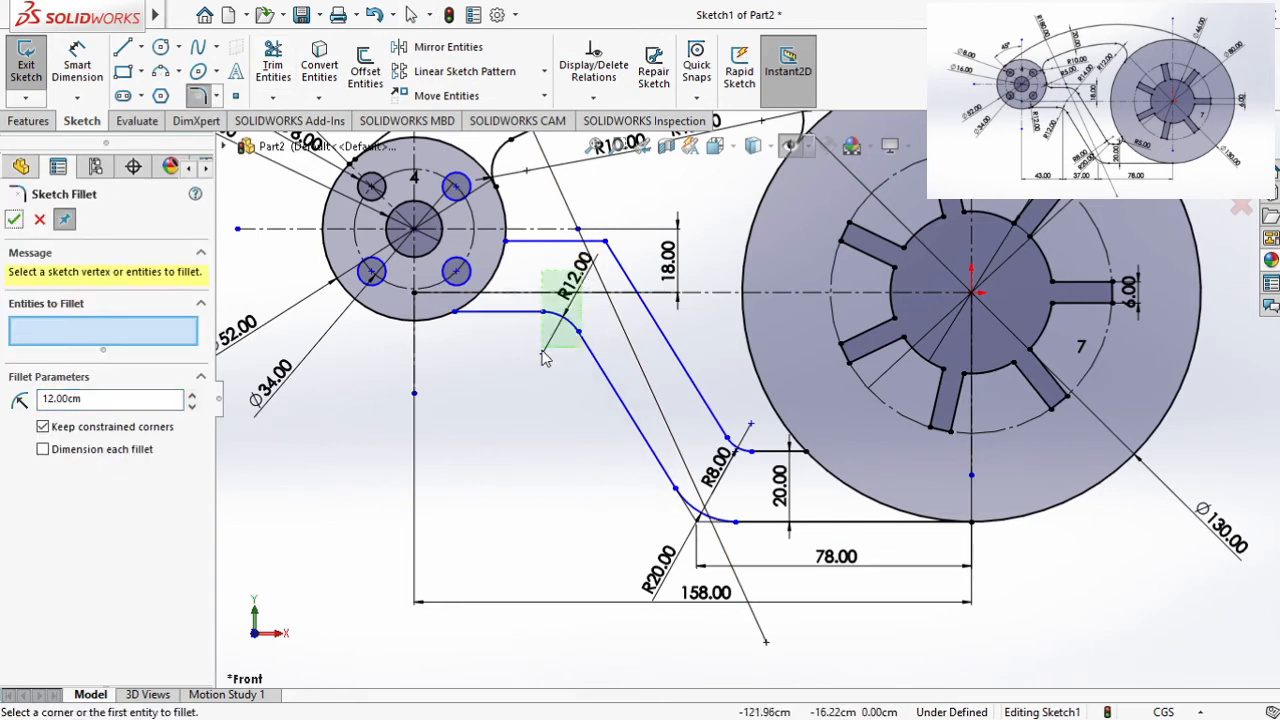
key("Return")
left_click_drag(568, 272, 515, 372)
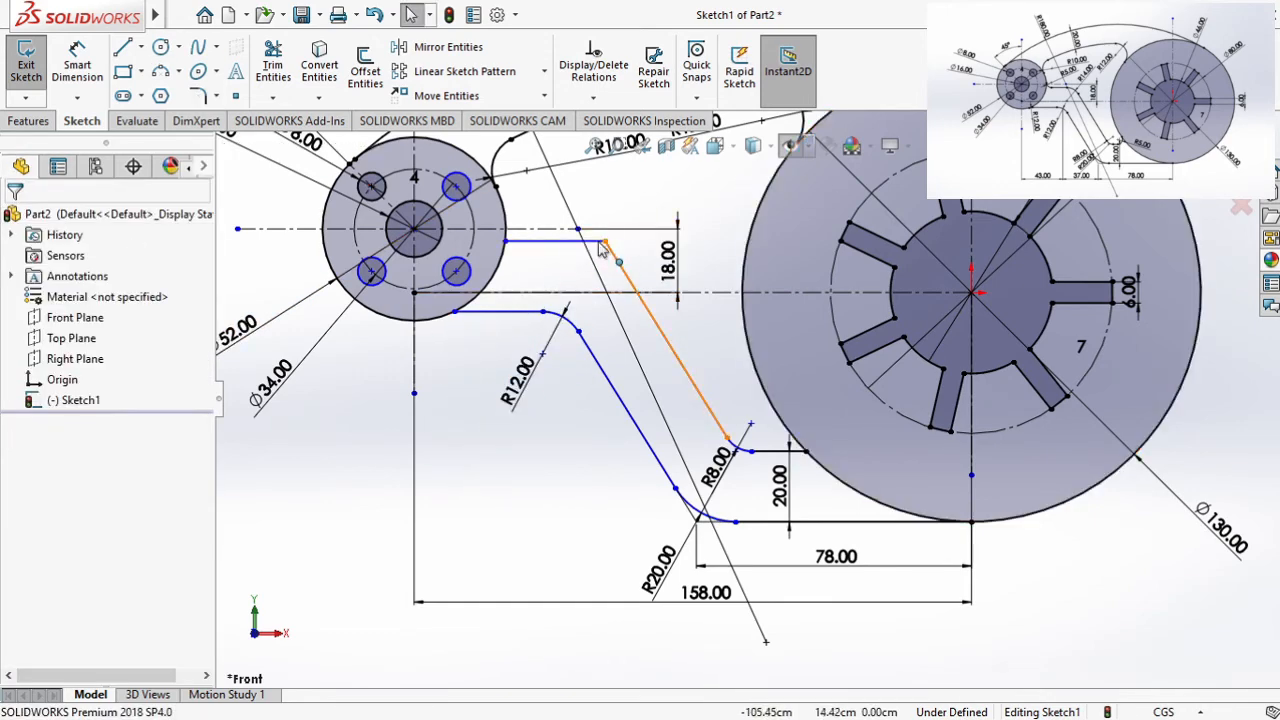
Step: Fillet the upper corner of the inner offset line near the small hub with a 14 cm radius
left_click(622, 265)
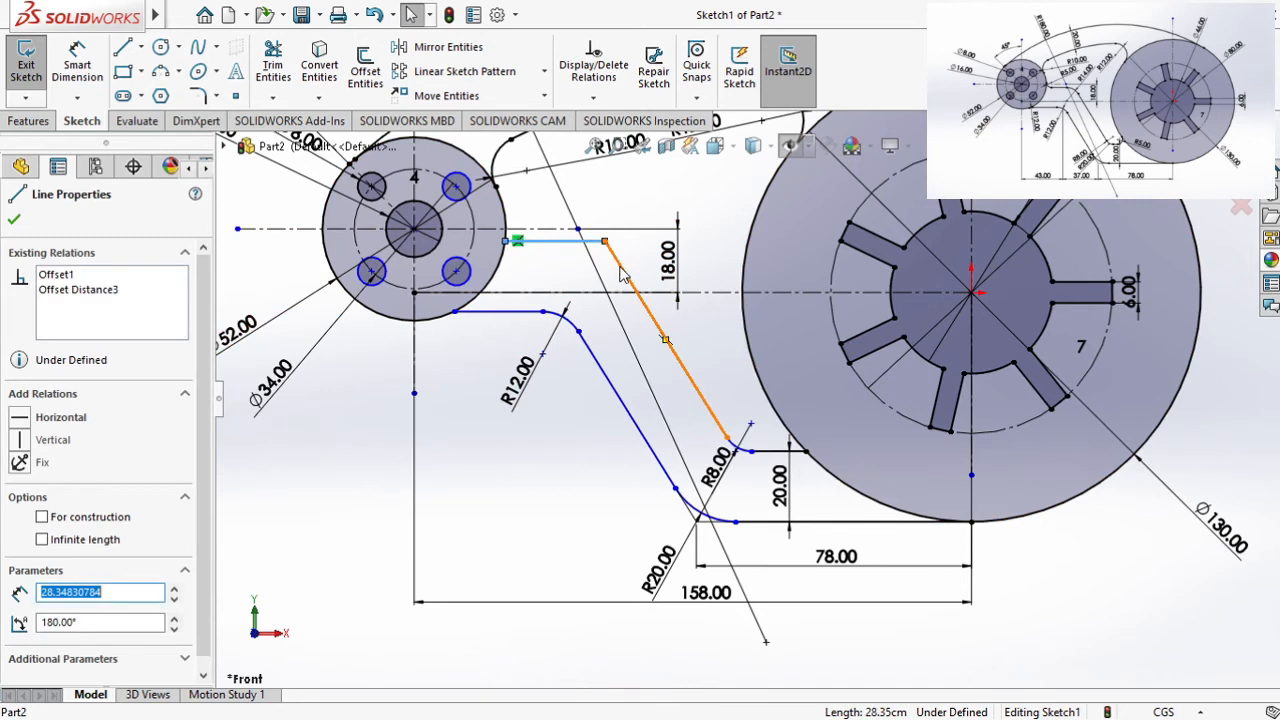
left_click(625, 275, "ctrl")
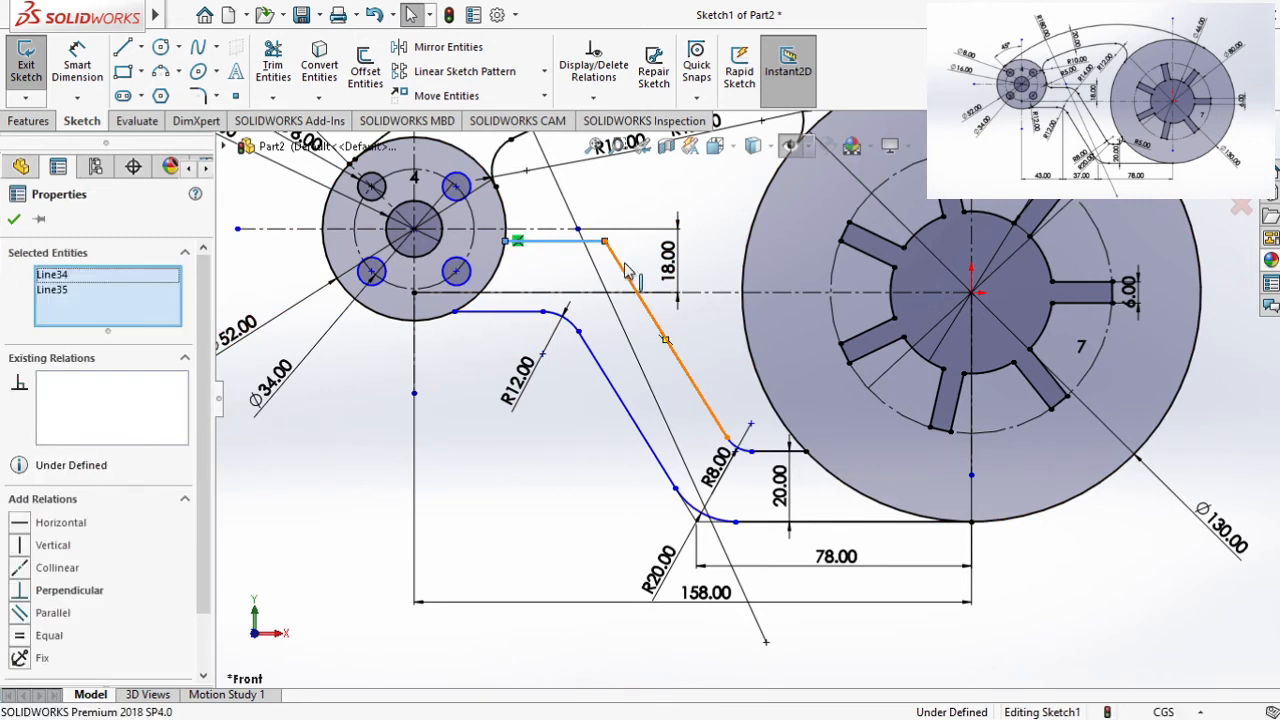
left_click(197, 95)
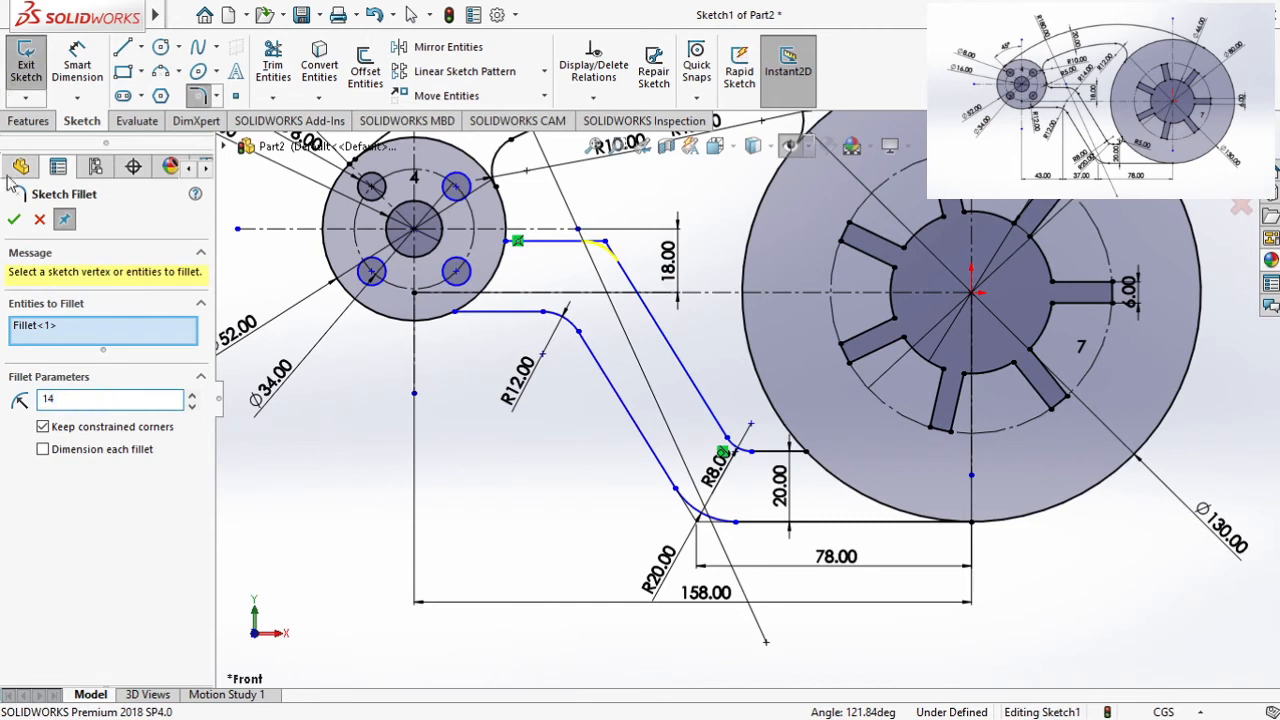
key("Return")
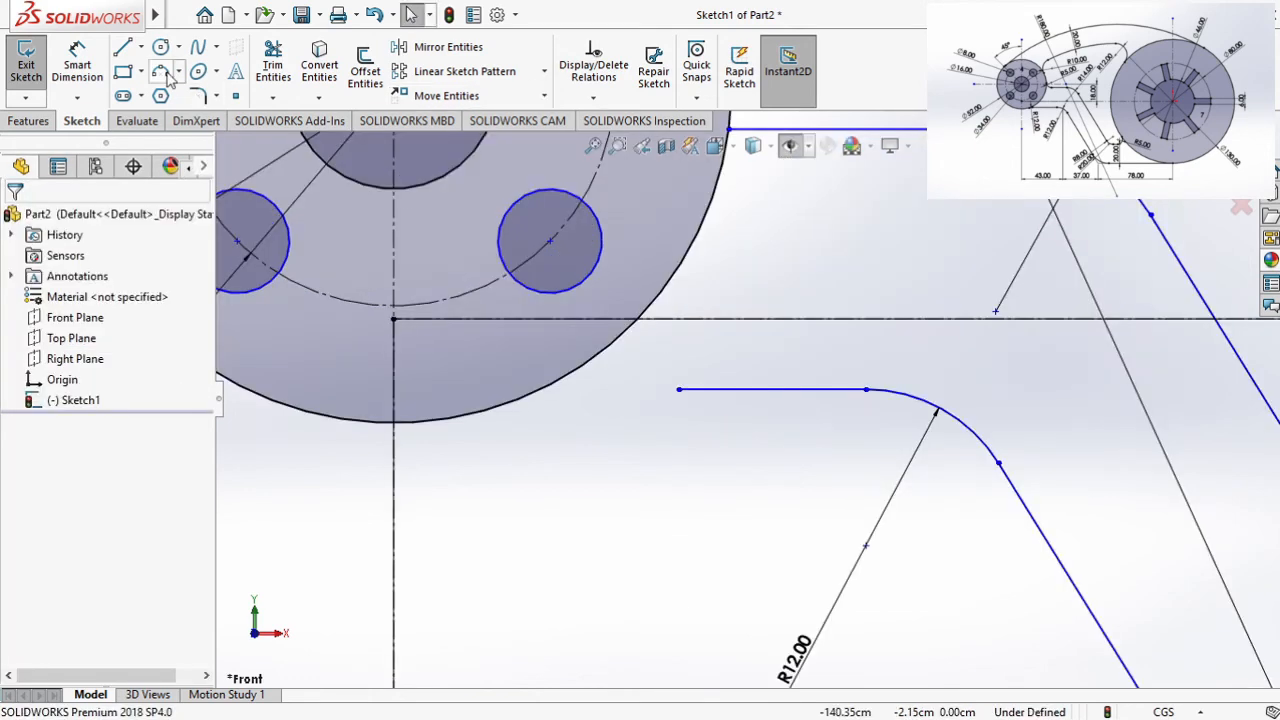
Step: Draw a three-point arc of about 28.5 cm radius from the lower horizontal line's free end to the small hub's outer circle
left_click(168, 78)
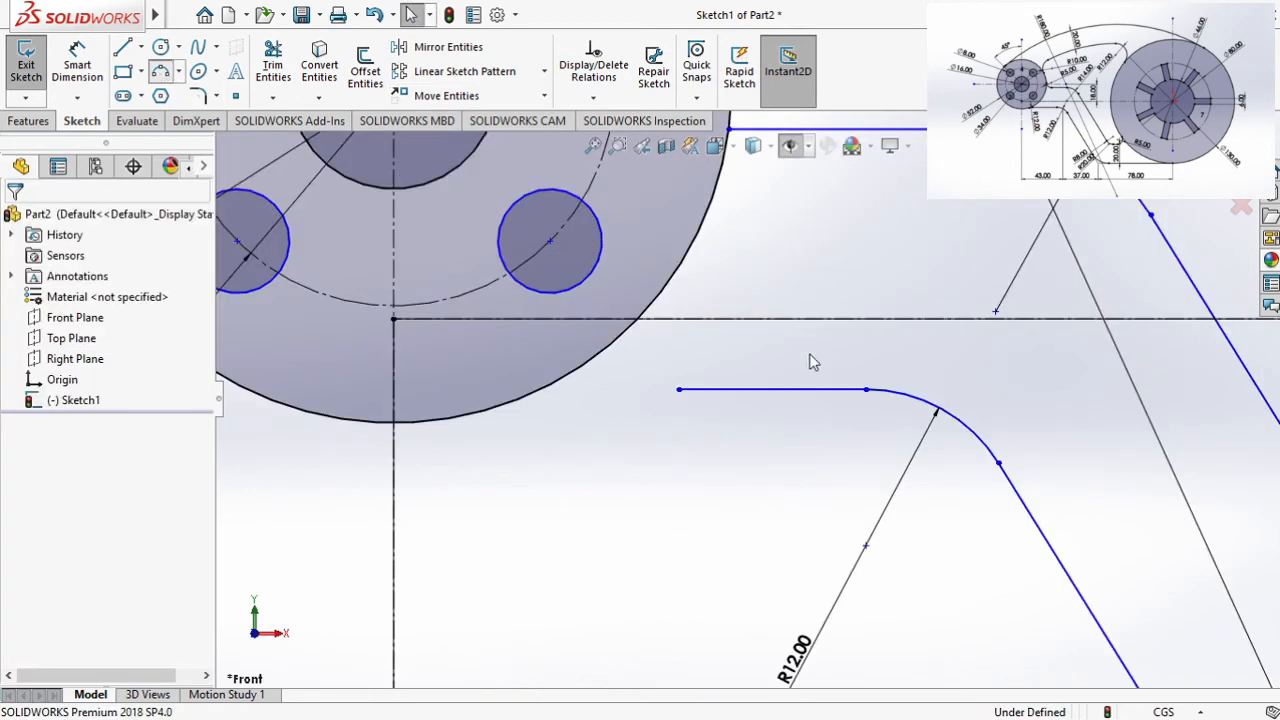
left_click(679, 389)
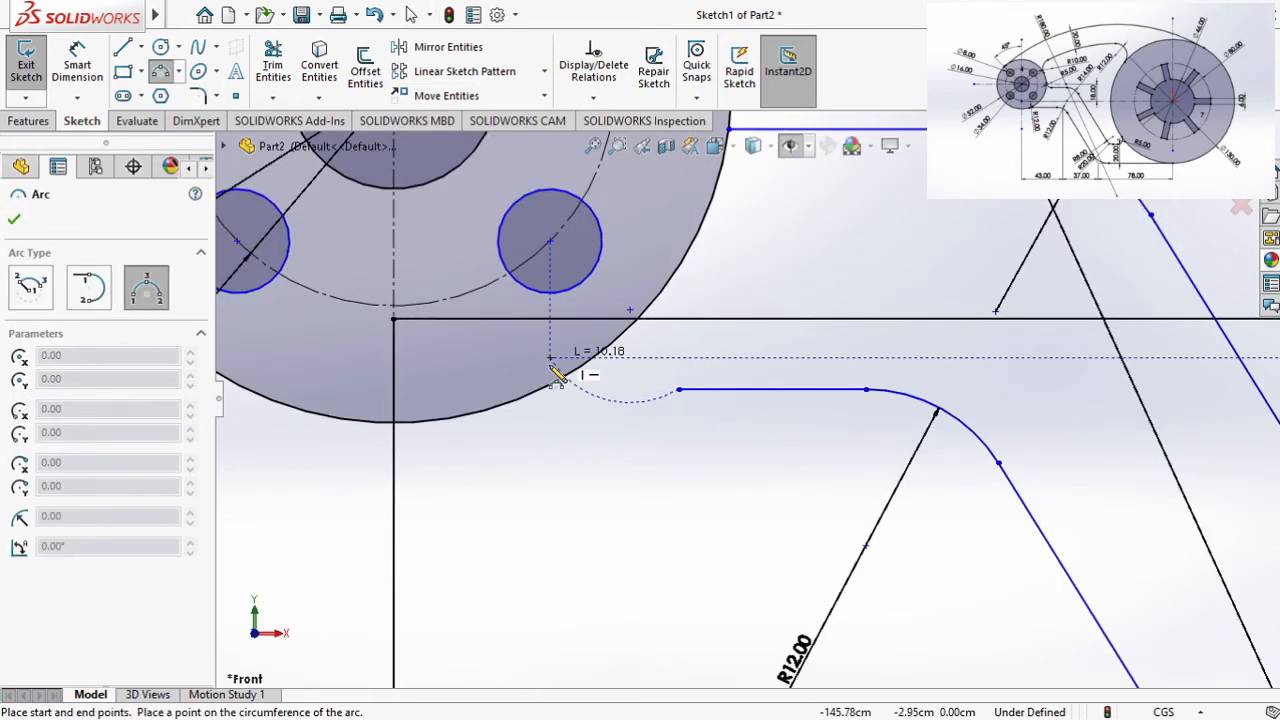
left_click(482, 414)
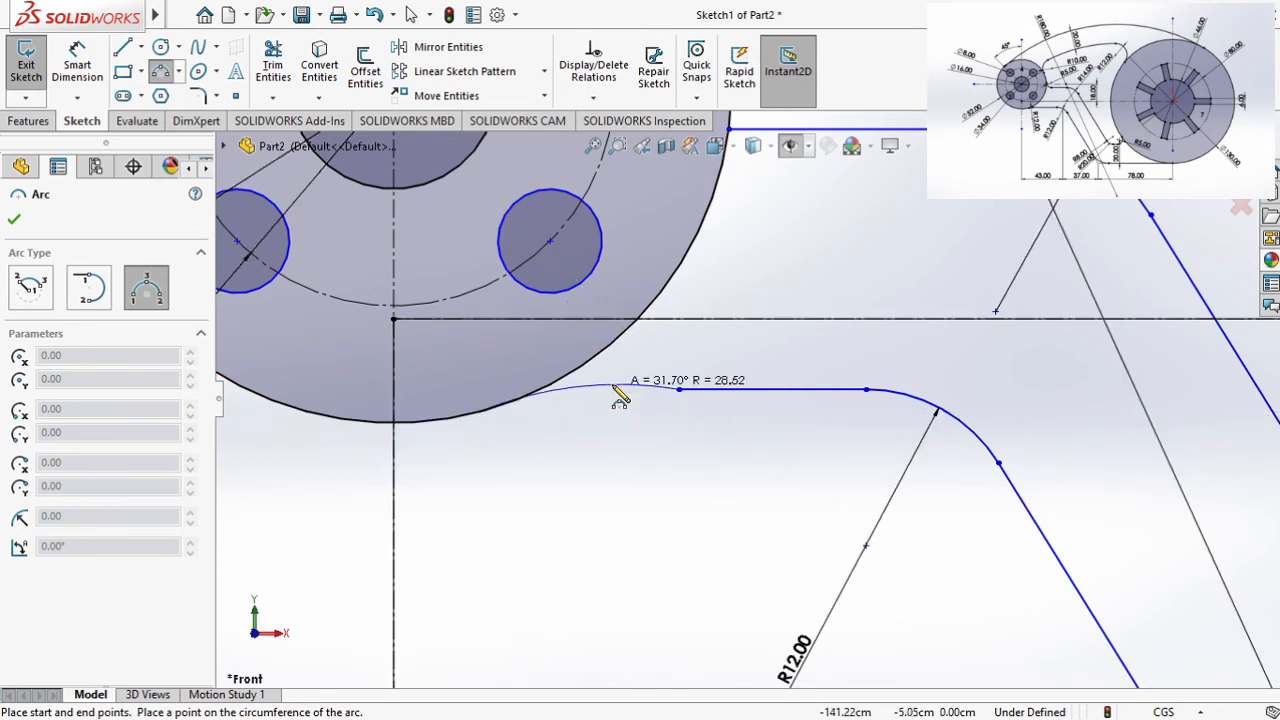
left_click(614, 387)
key("Escape")
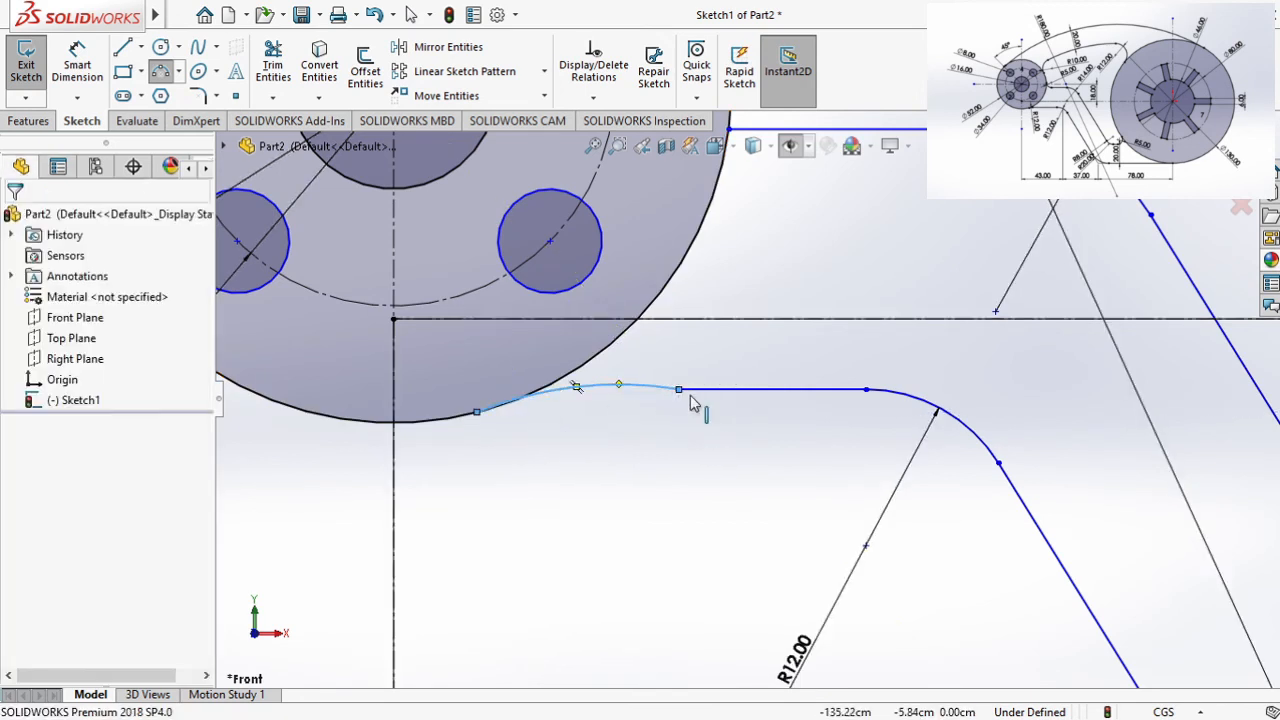
Step: Make the new arc tangent to the adjoining horizontal line and to the small hub's outer circle
left_click(740, 390)
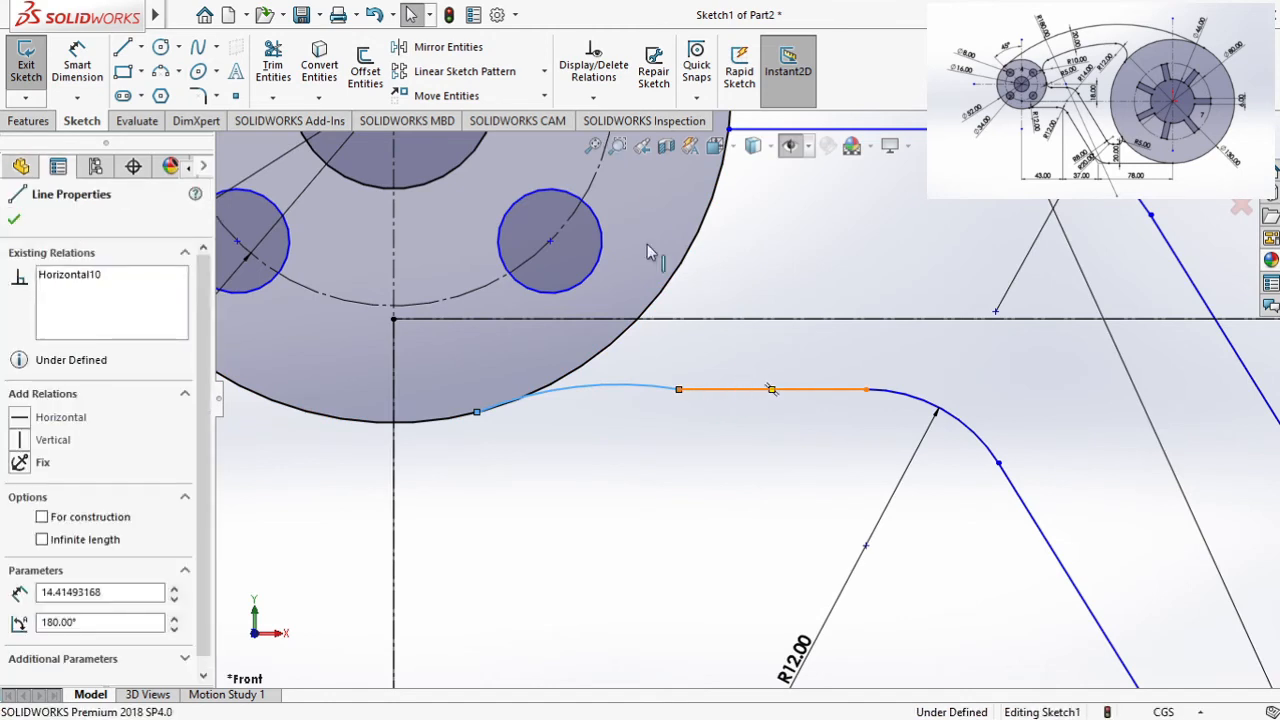
left_click(600, 385, "ctrl")
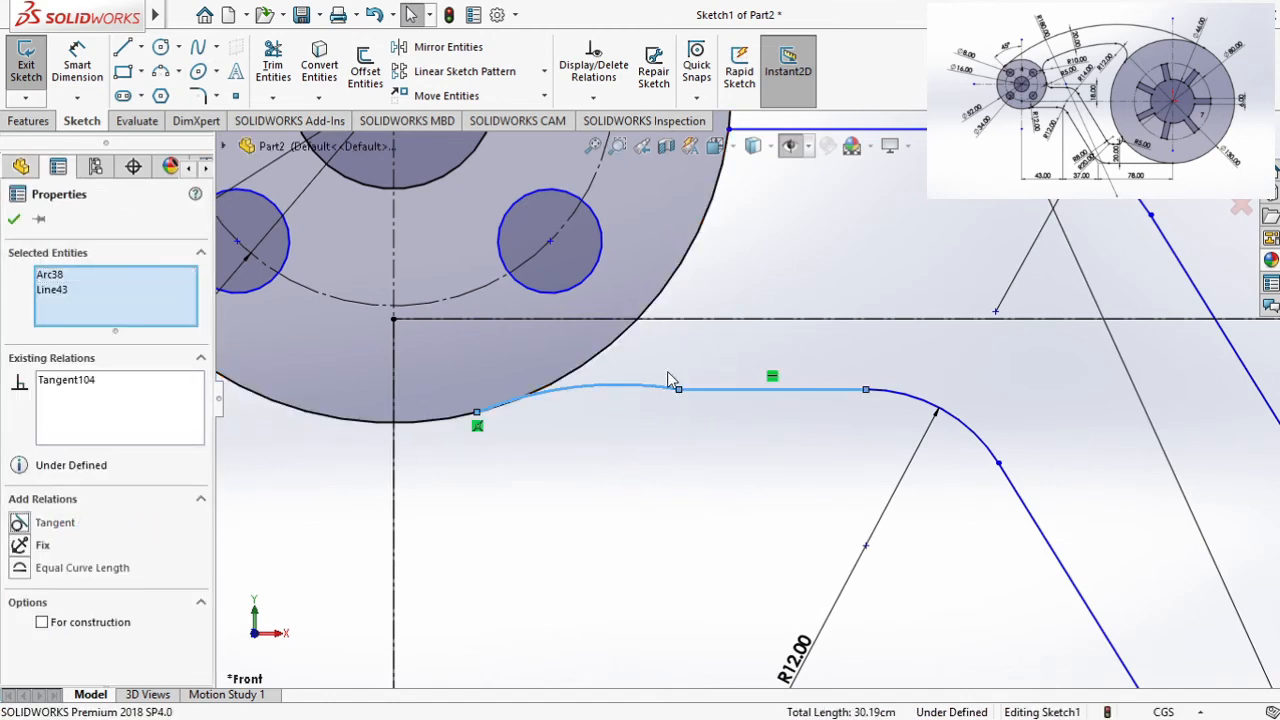
left_click(745, 447)
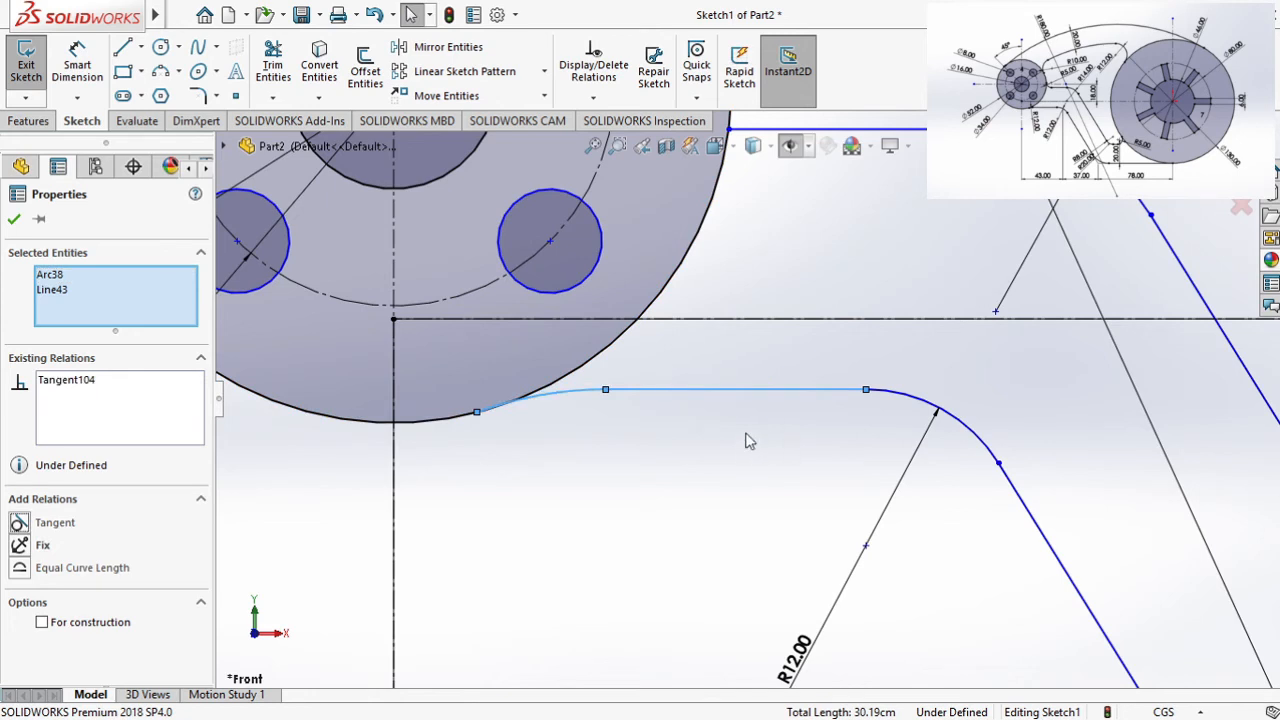
left_click(580, 378)
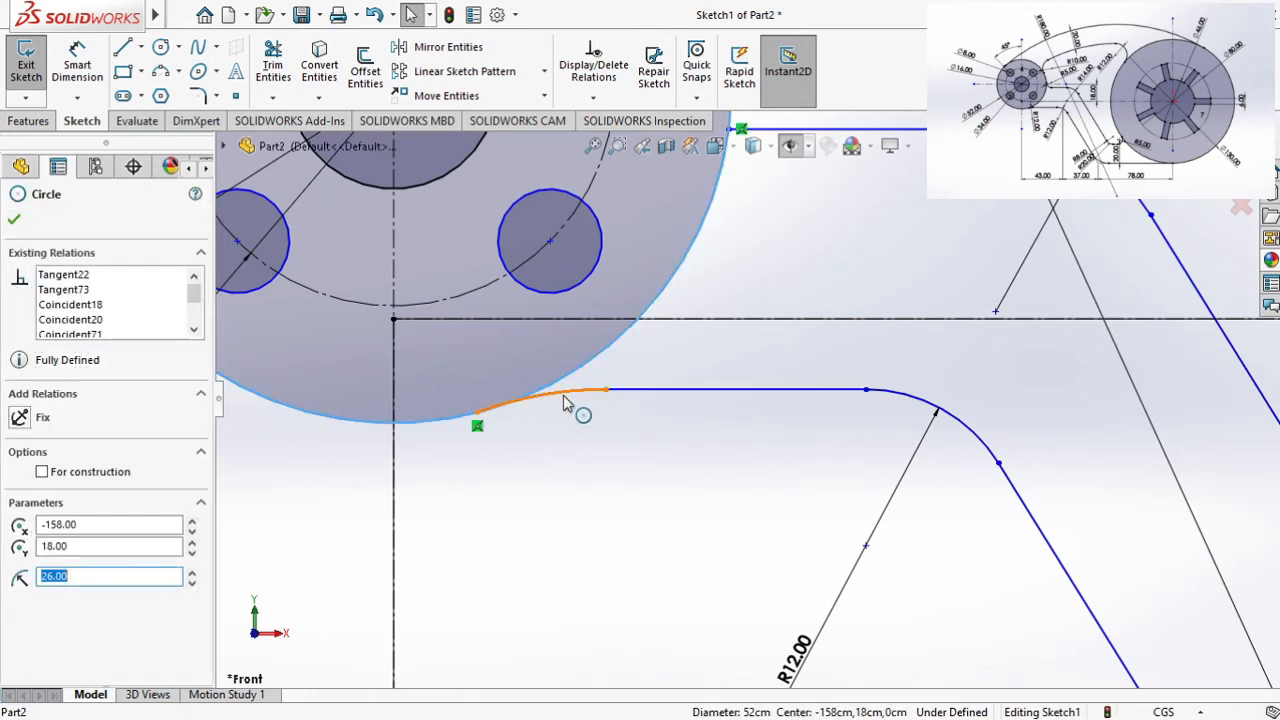
left_click(522, 401, "ctrl")
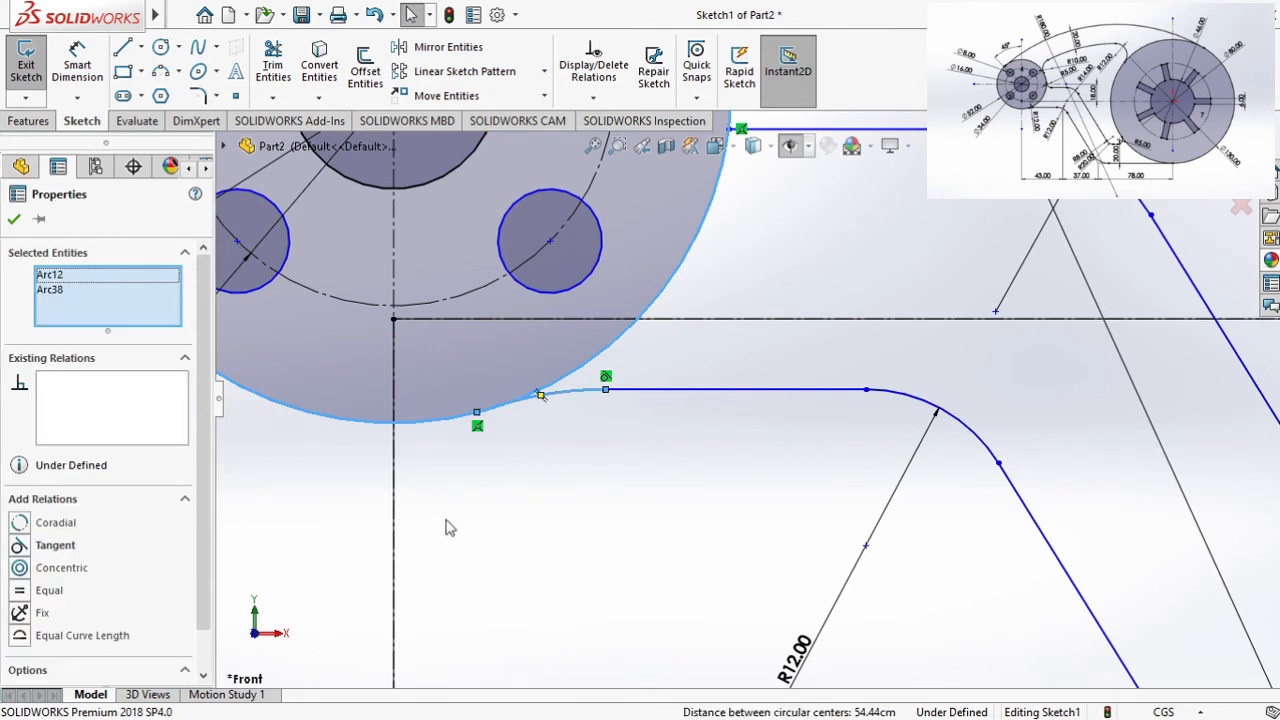
left_click(60, 546)
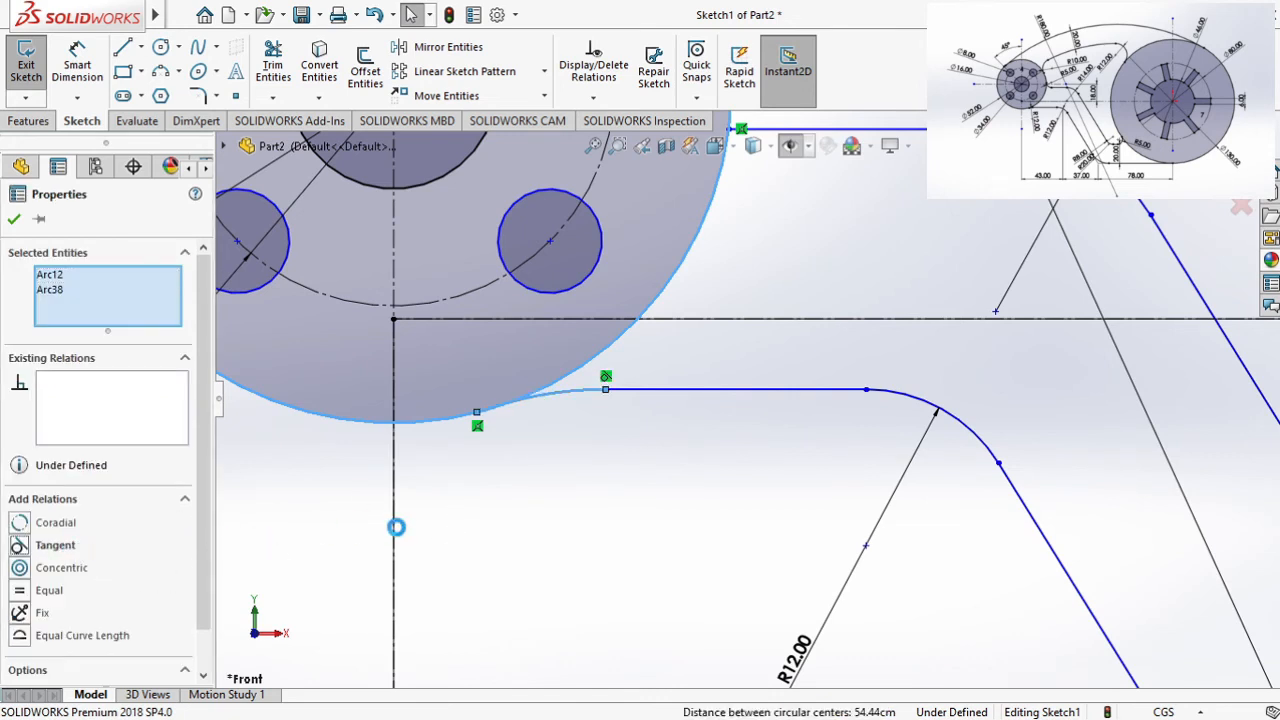
left_click(549, 328)
Step: Dimension the radius of the arc joining the small hub and the lower horizontal line as 12 cm
left_click(88, 66)
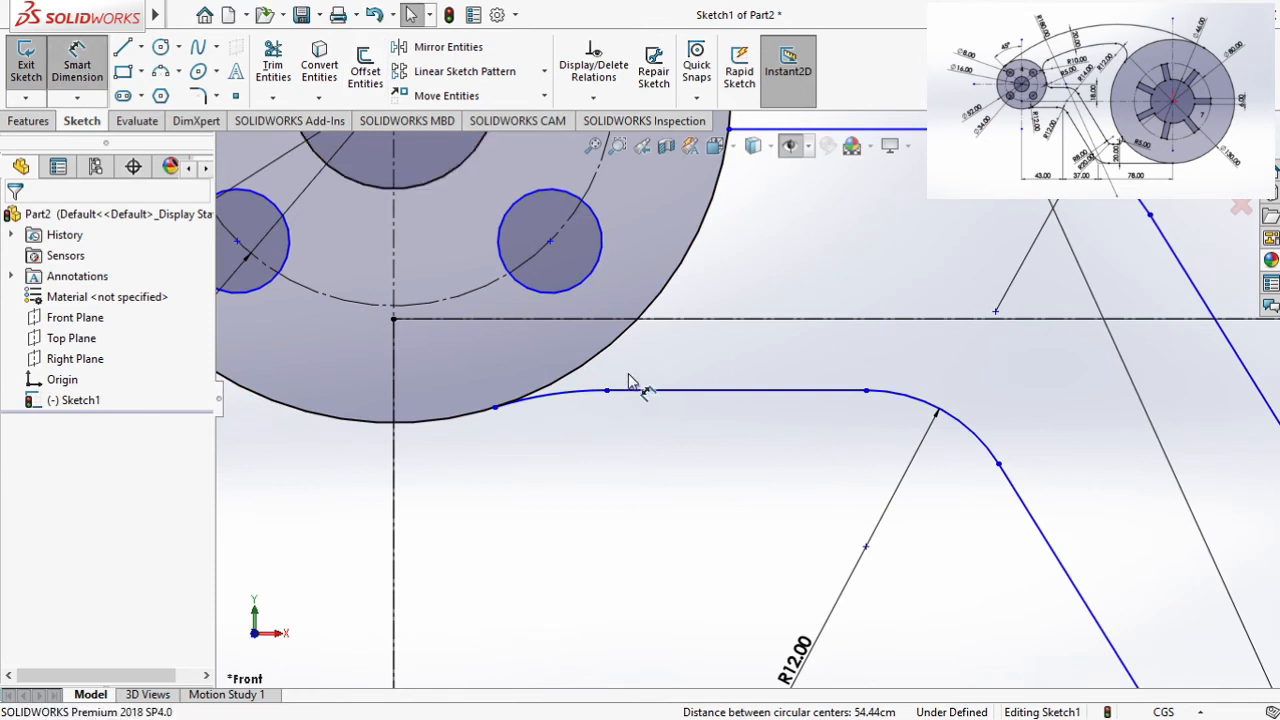
left_click(582, 400)
left_click(550, 396)
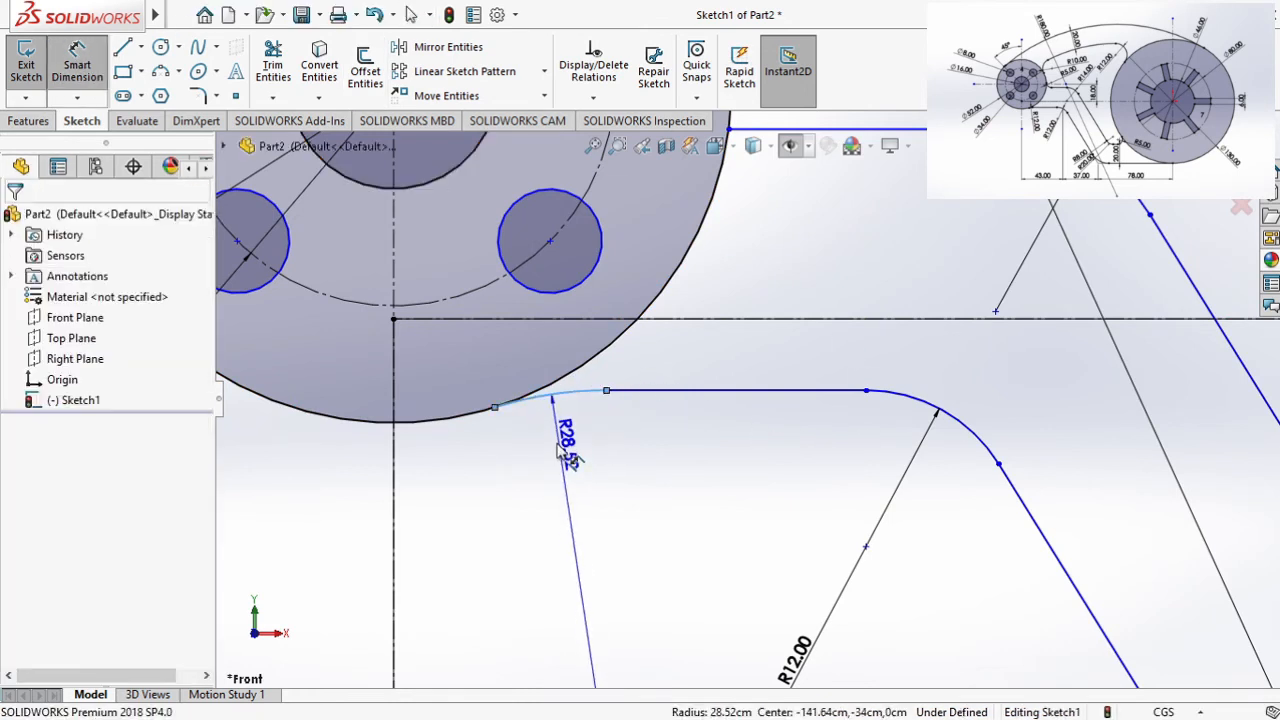
left_click(558, 452)
type("12")
left_click(474, 423)
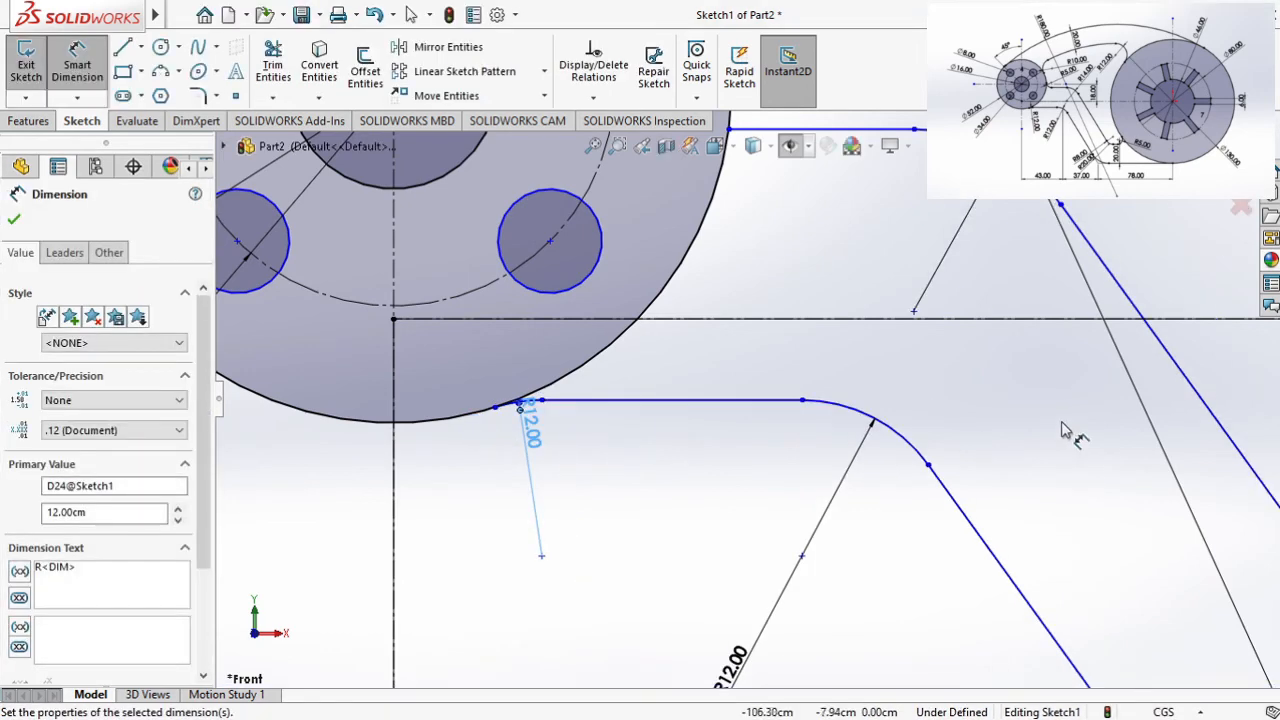
Step: Draw a three-point arc of about 4.33 cm radius from the arm's upper horizontal line to the small hub's outer circle
scroll(1065, 430, "up", 5)
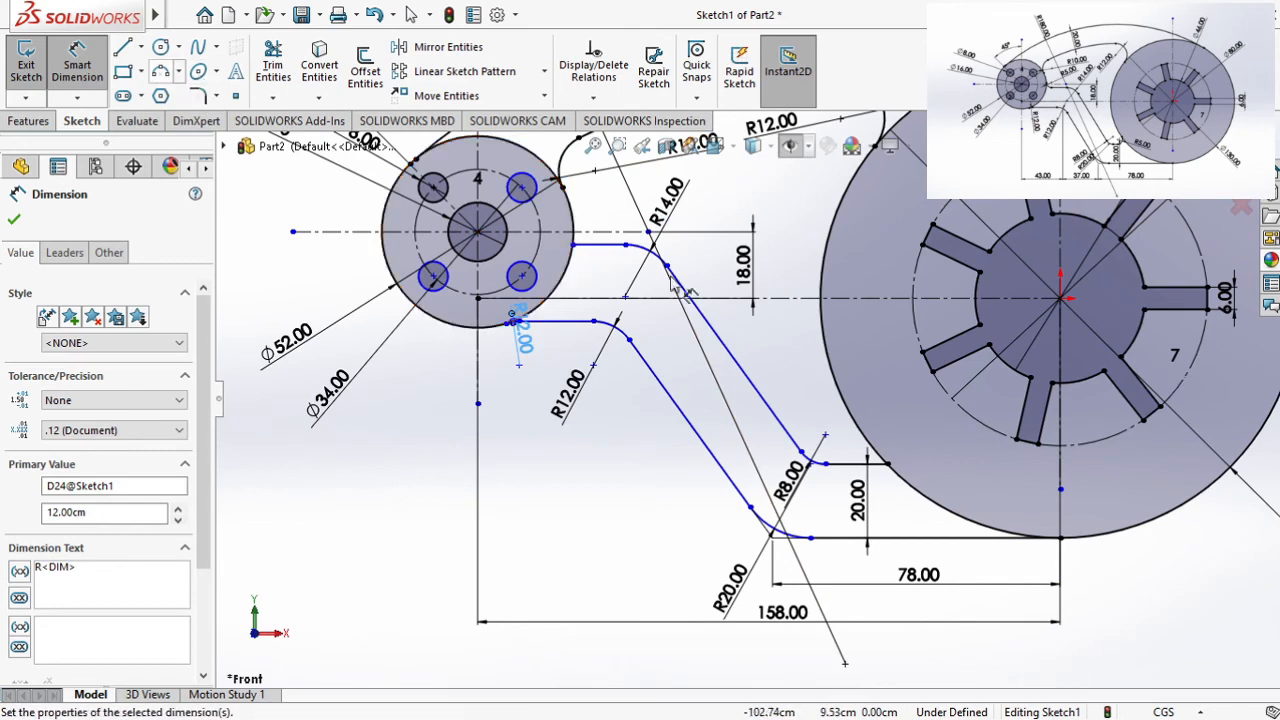
key("Escape")
scroll(545, 175, "down", 5)
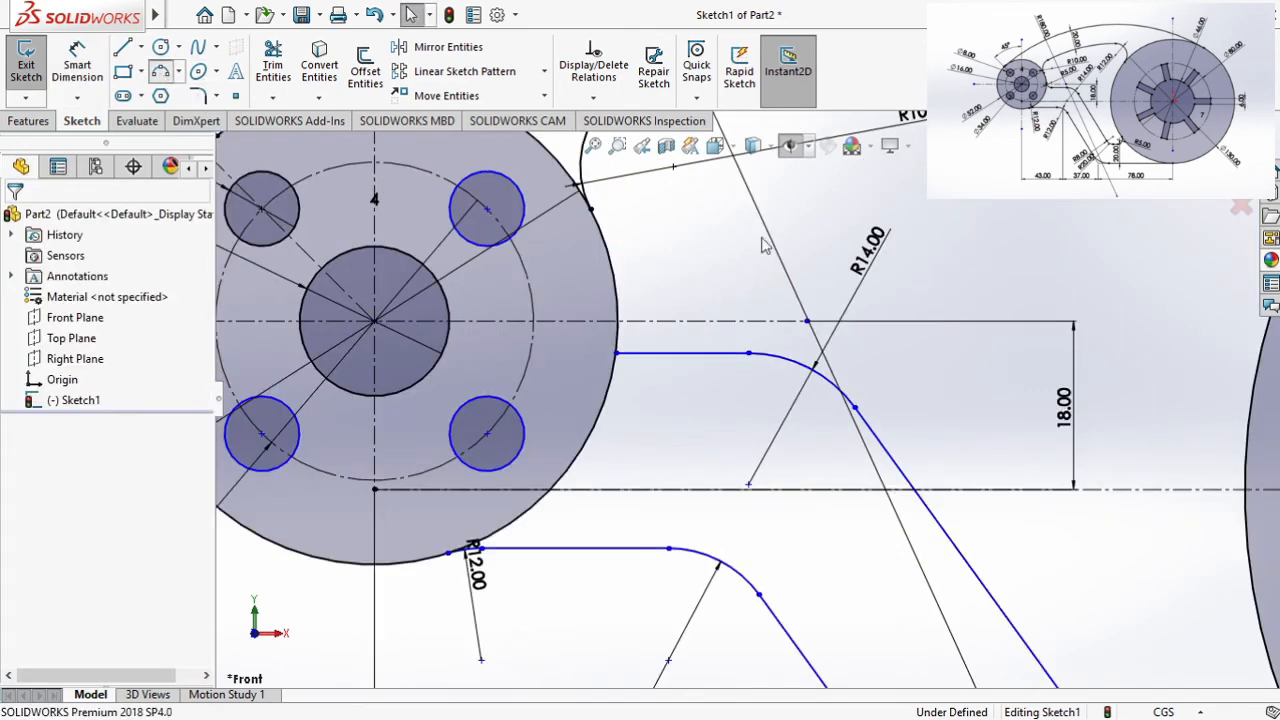
left_click(648, 356)
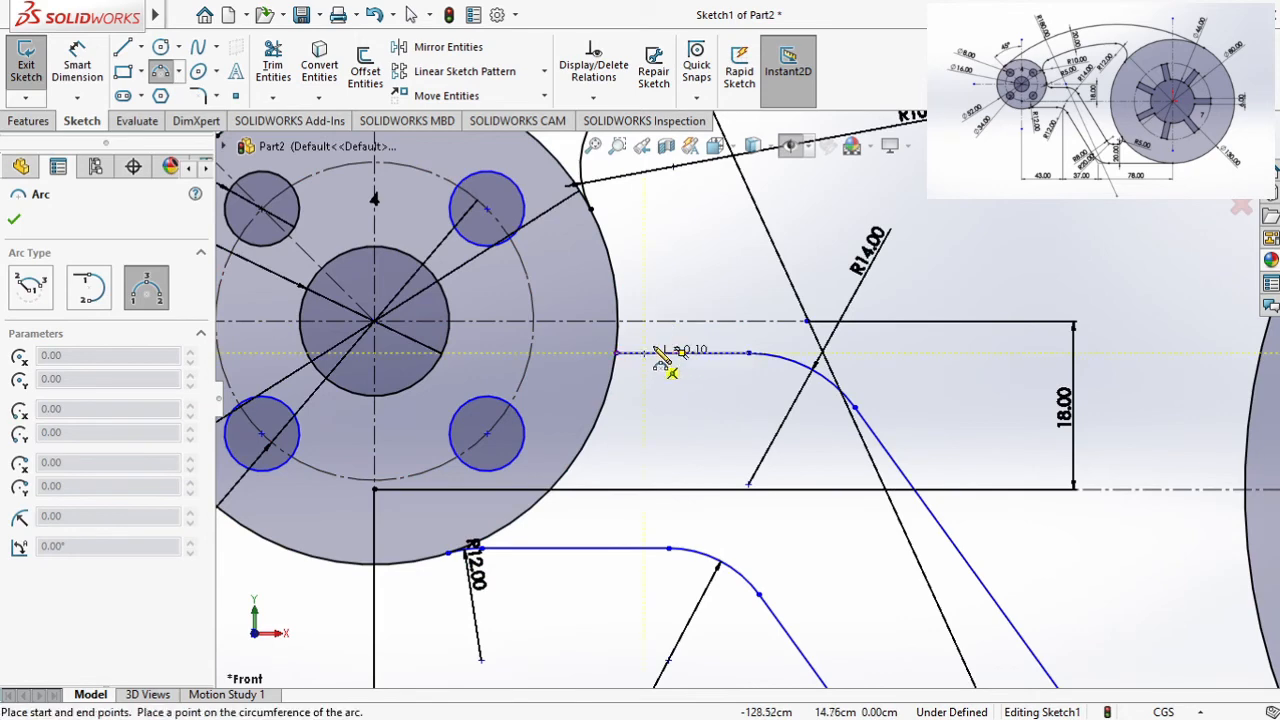
left_click(622, 320)
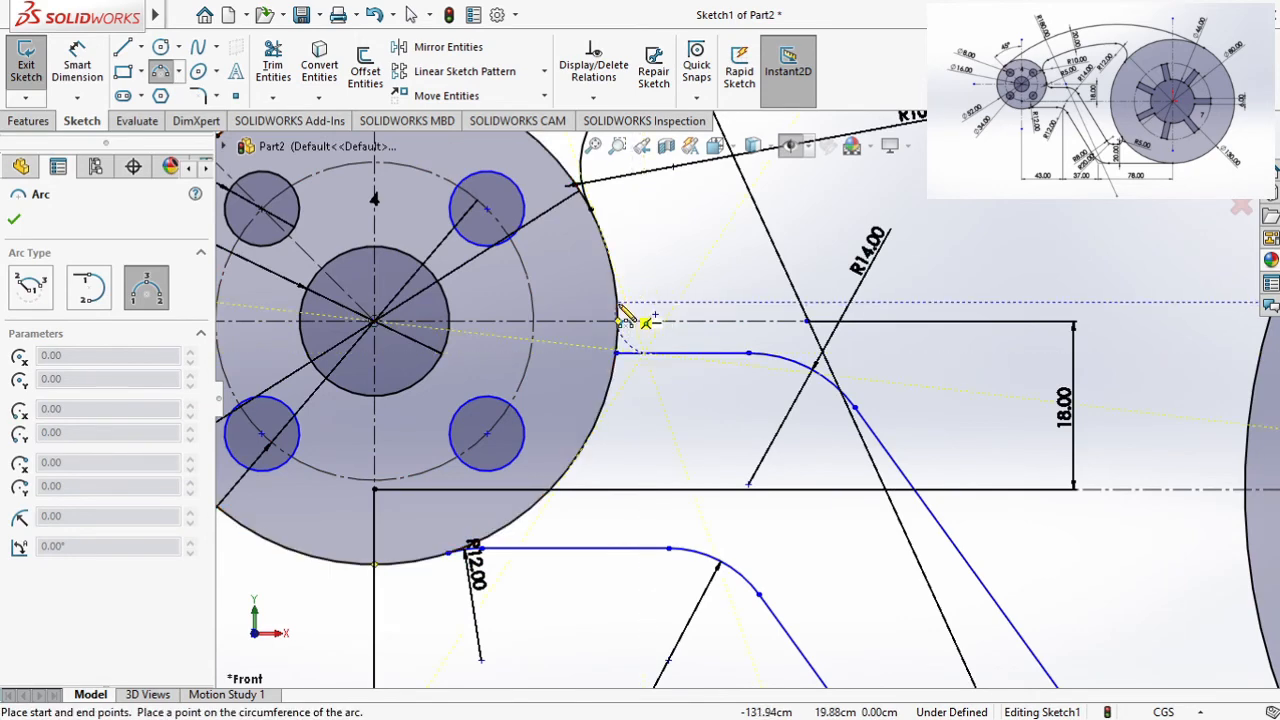
left_click(634, 350)
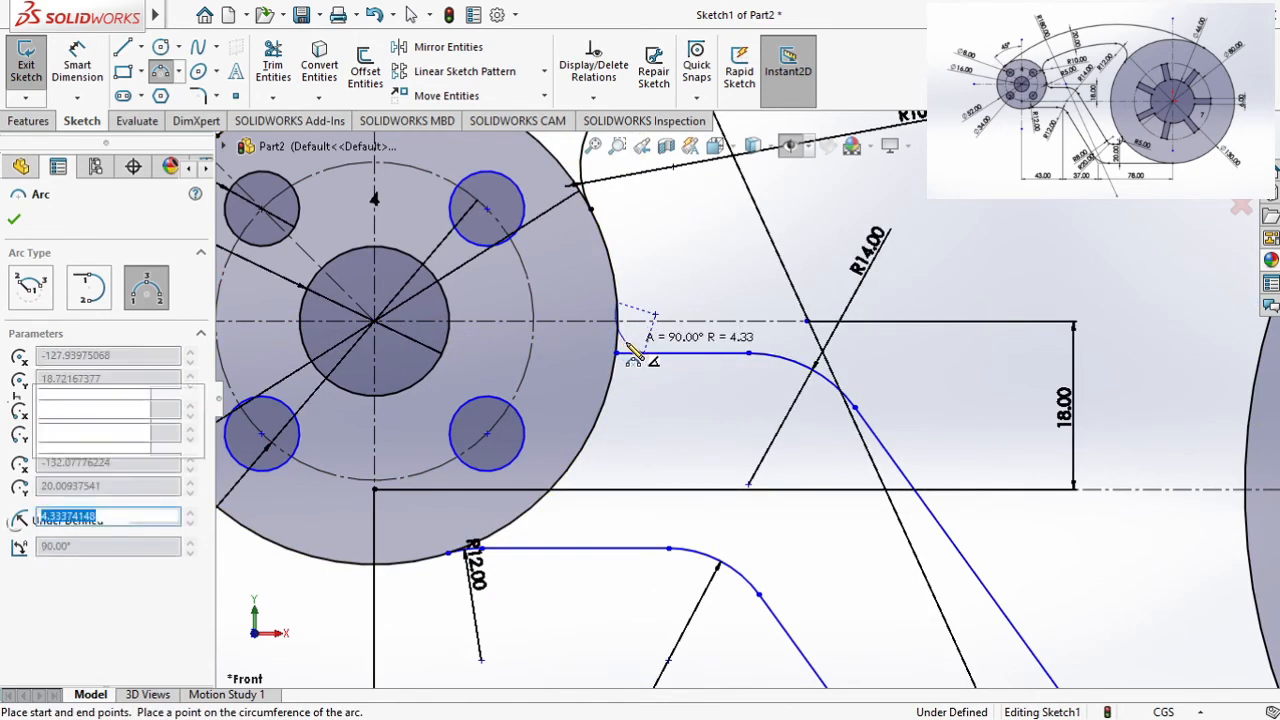
key("Escape")
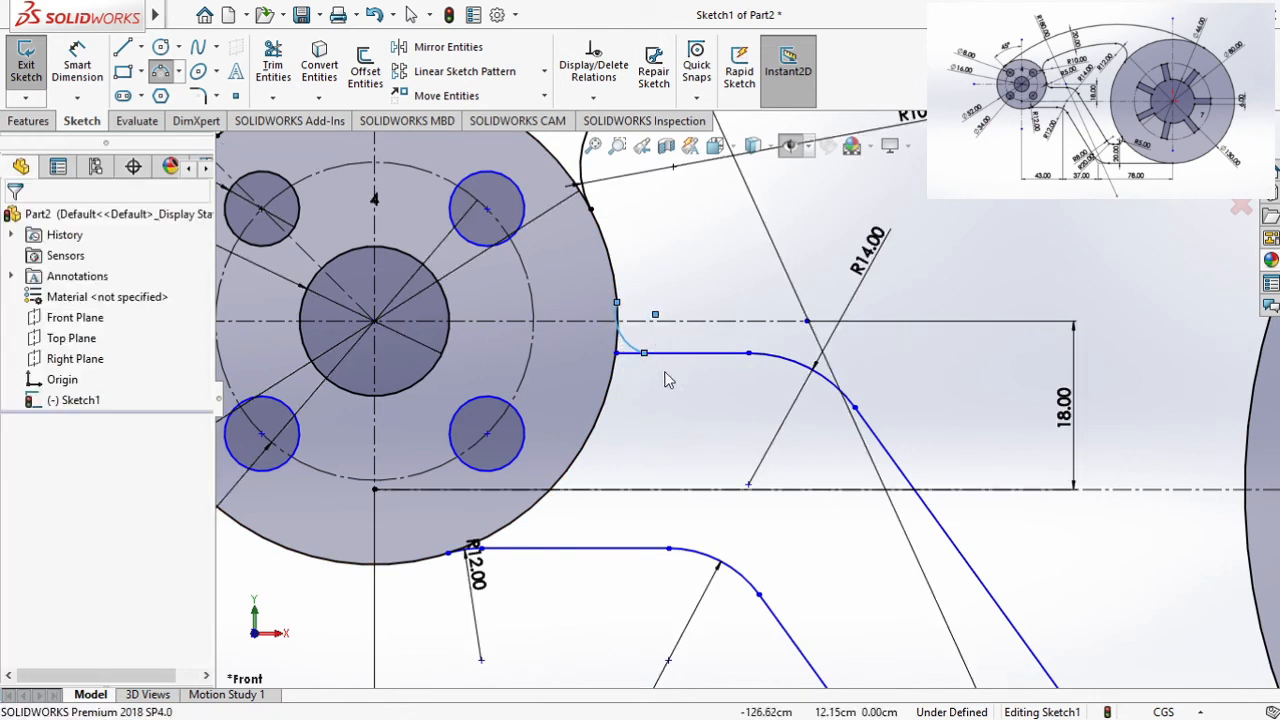
Step: Make the new arc tangent to the upper horizontal line and to the small hub's outer circle
left_click(660, 353)
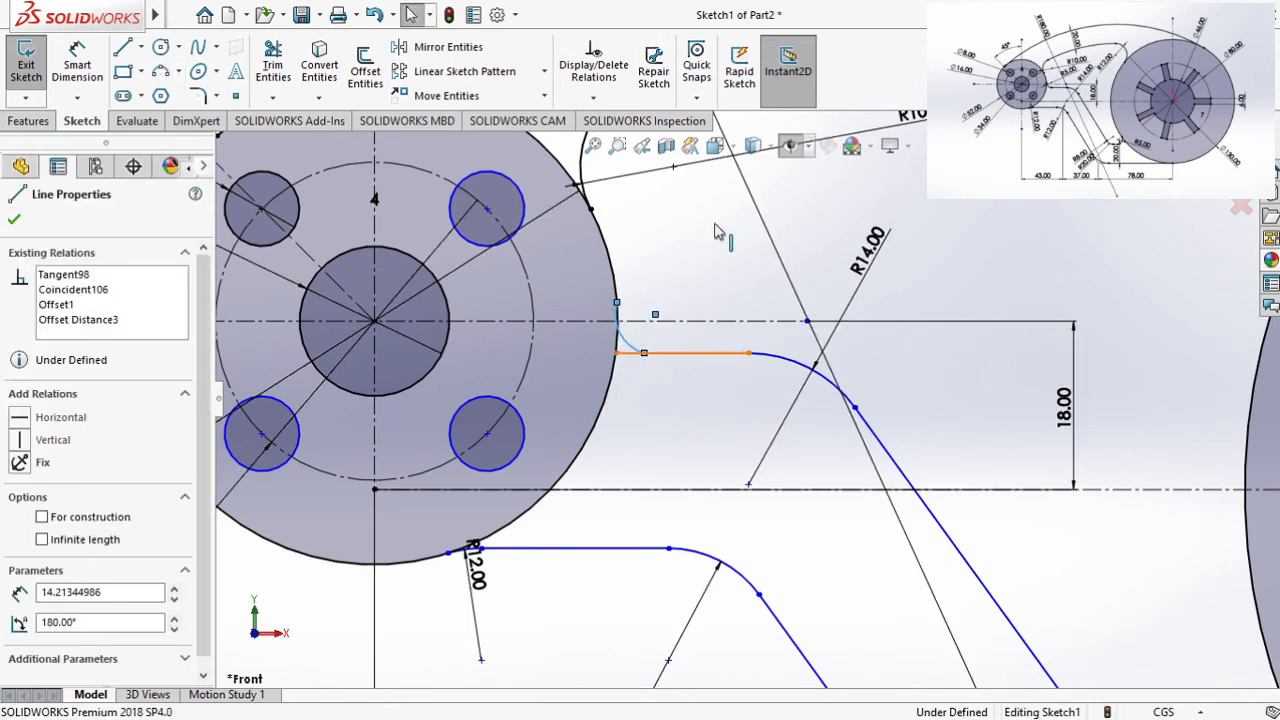
left_click(621, 335, "ctrl")
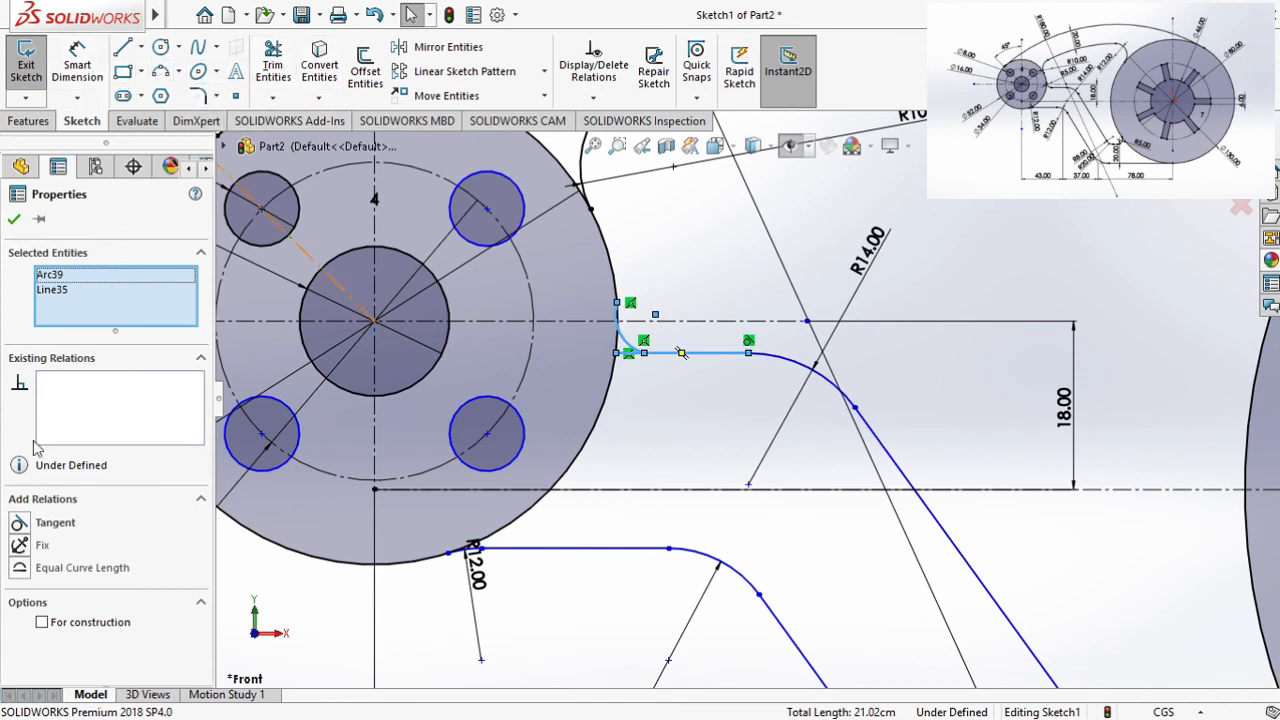
left_click(44, 521)
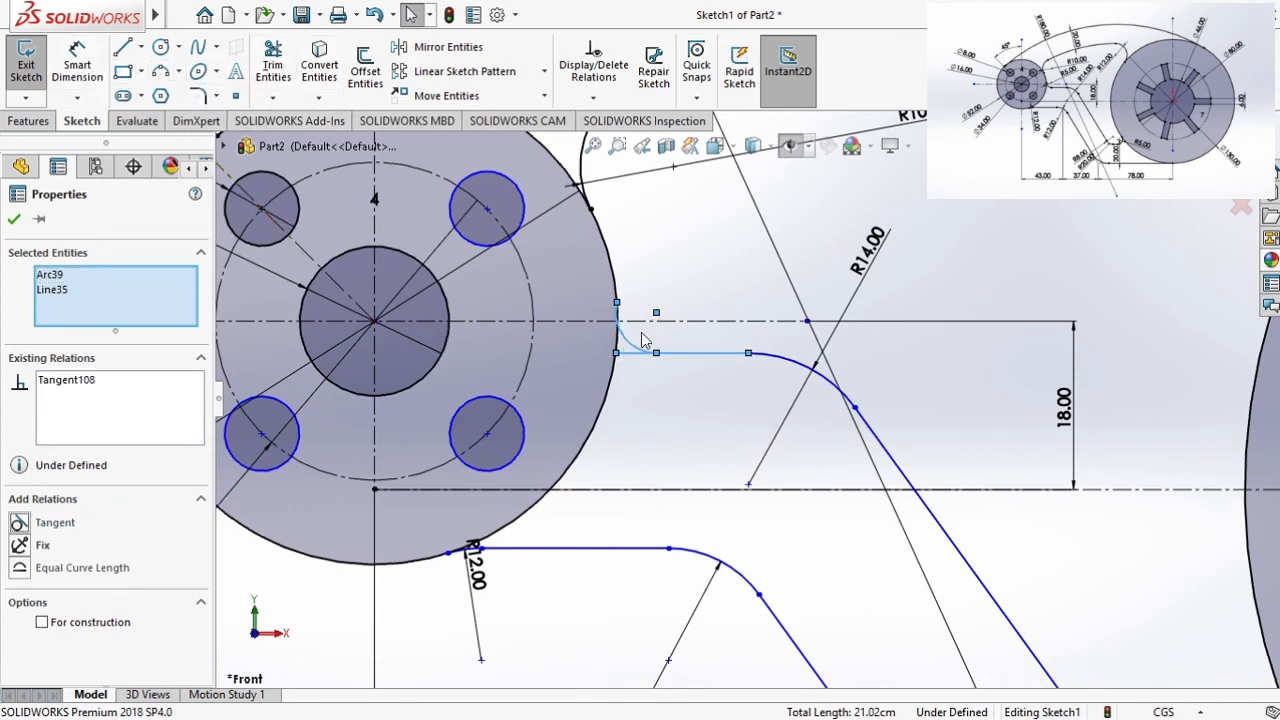
key("Escape")
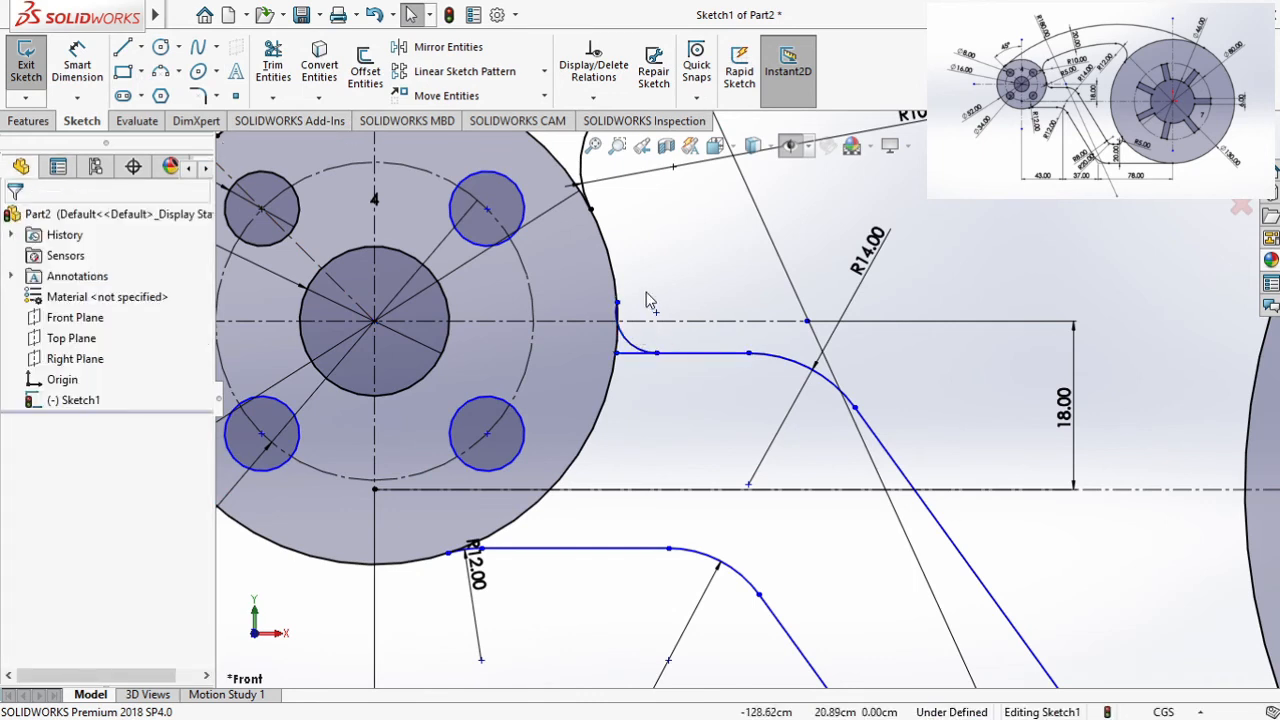
left_click(632, 300)
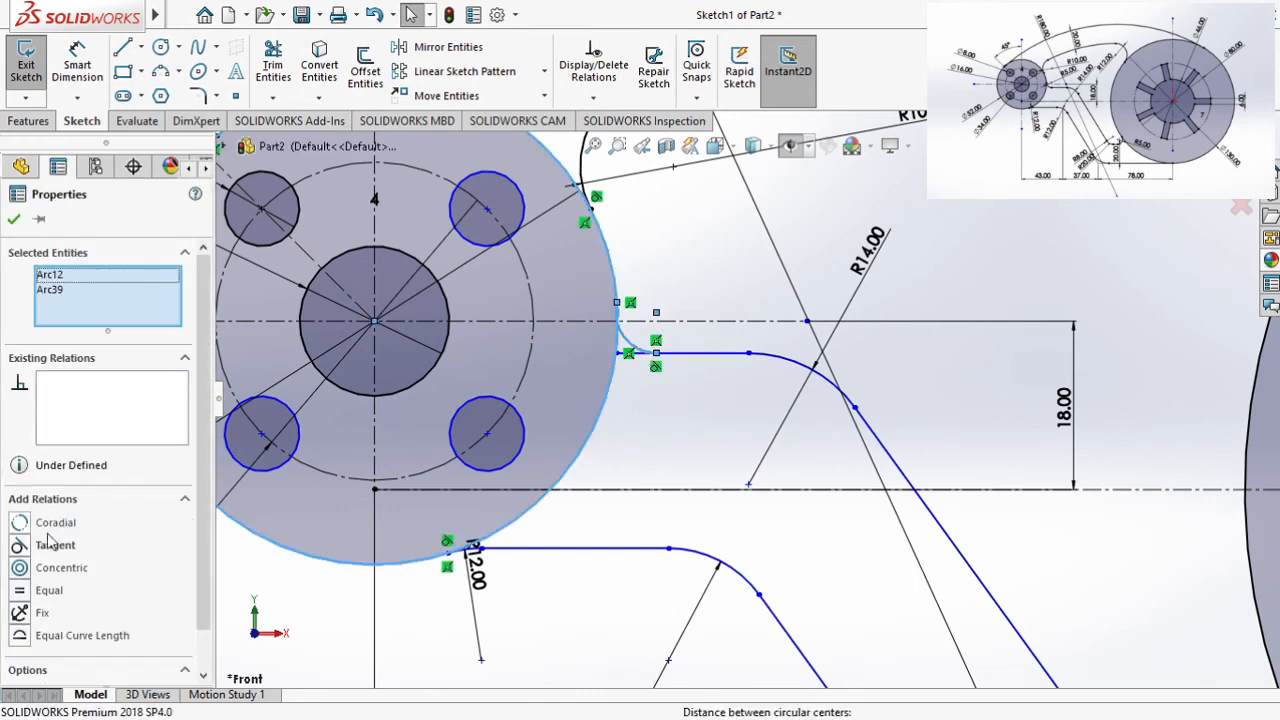
left_click(76, 542)
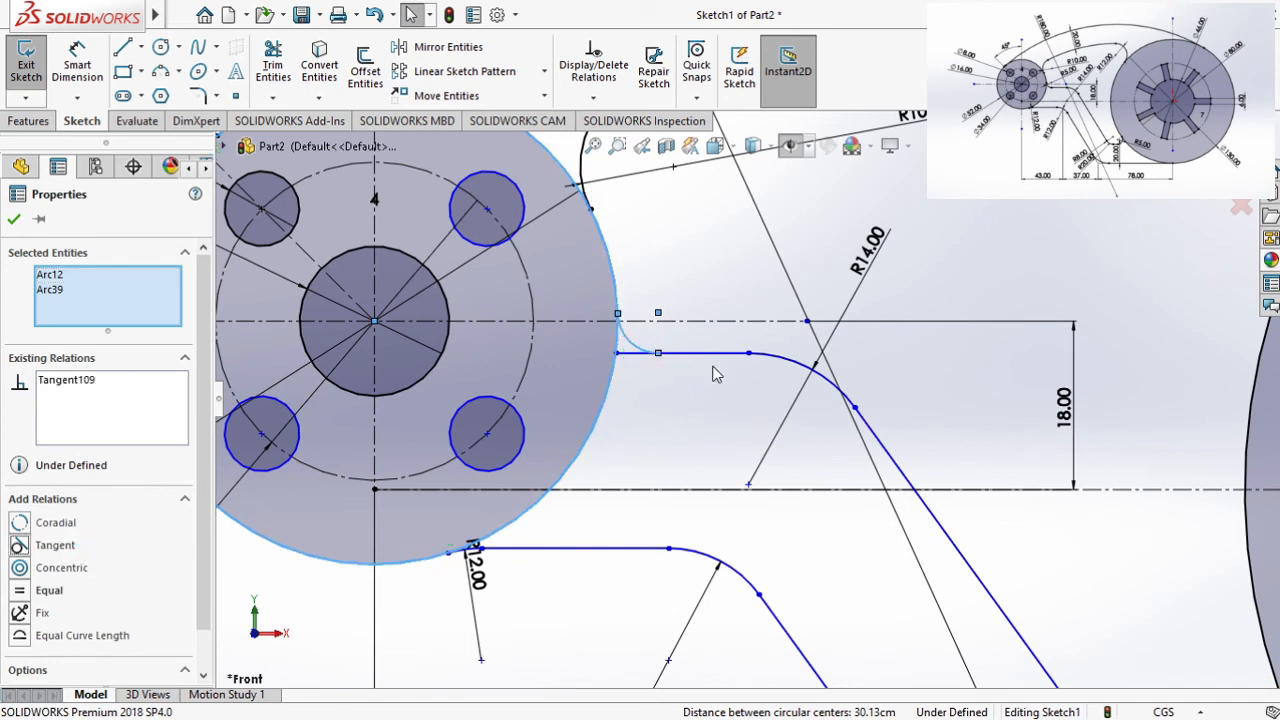
left_click(748, 258)
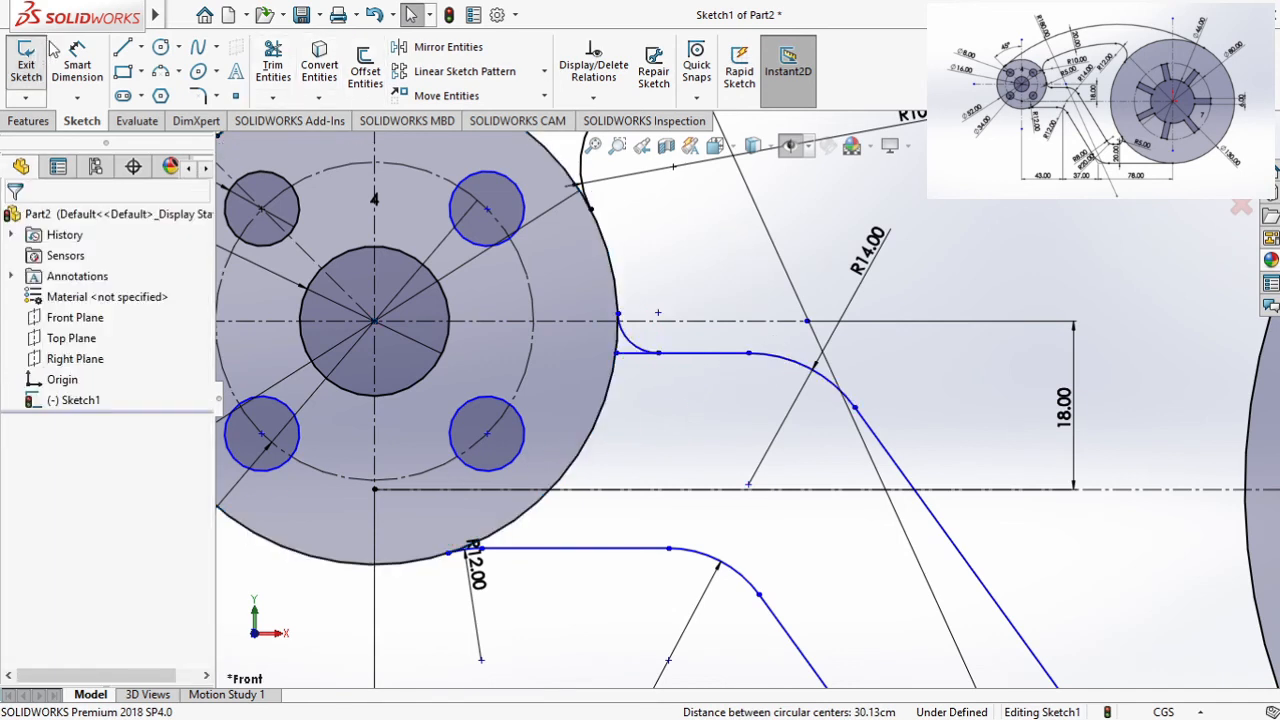
Step: Trim the line stub between the arc and the small hub, and dimension the arc's radius as 5 cm
left_click(272, 54)
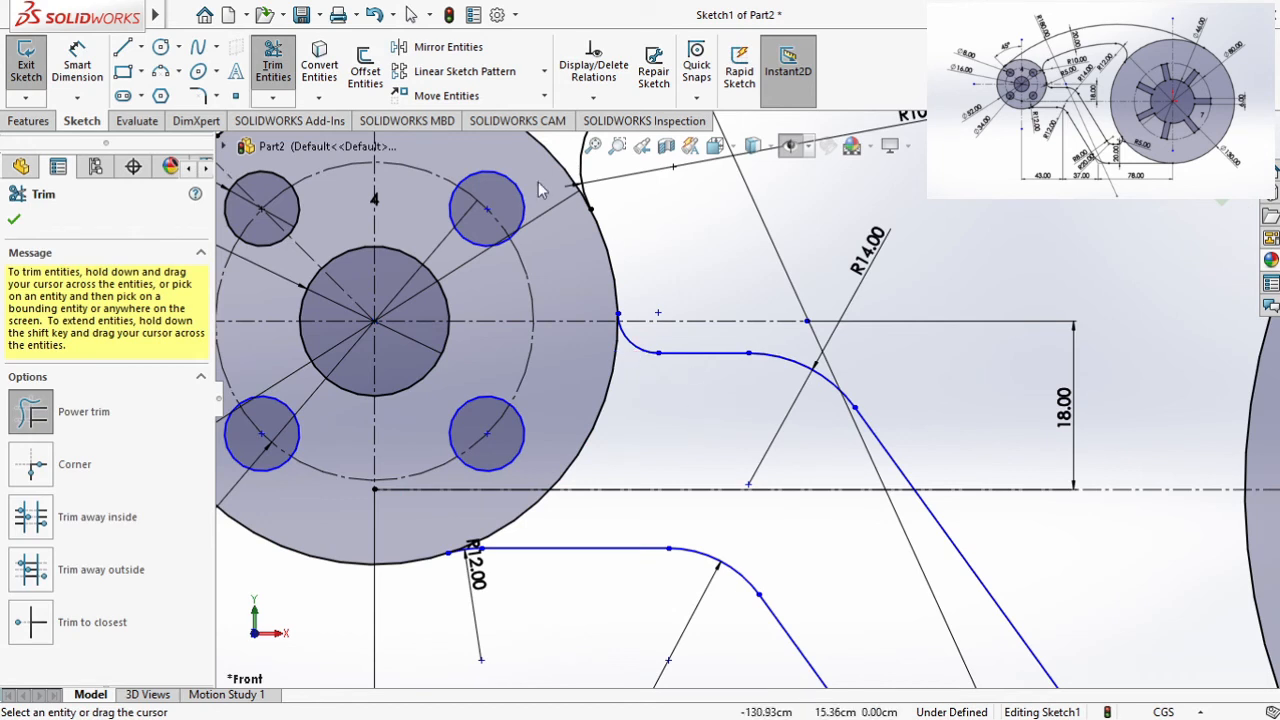
key("Escape")
left_click(77, 64)
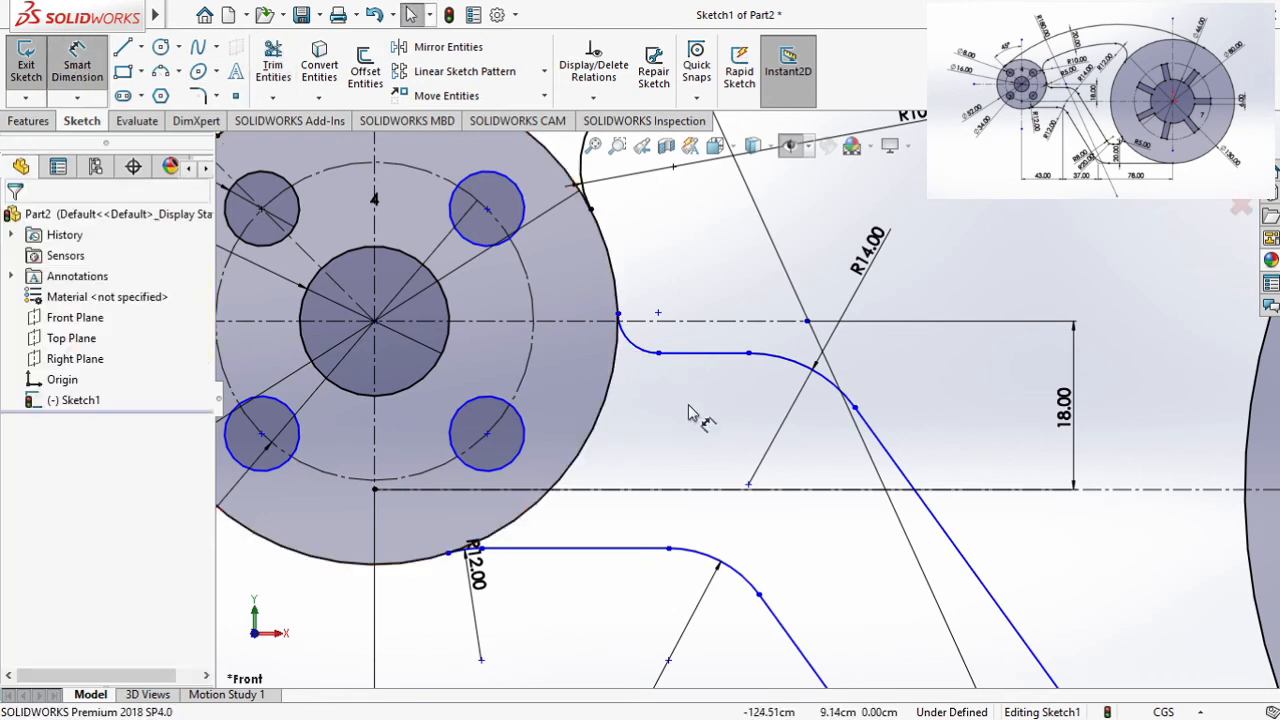
left_click(634, 350)
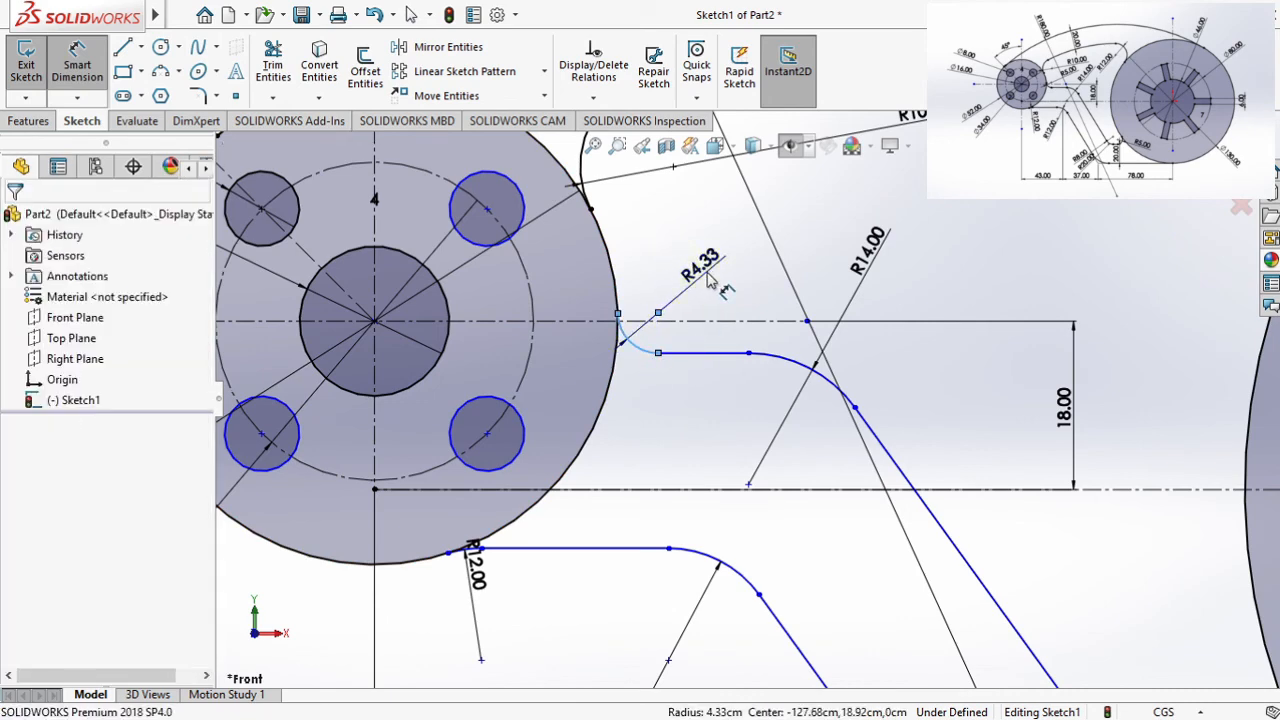
left_click(708, 279)
type("5")
key("Return")
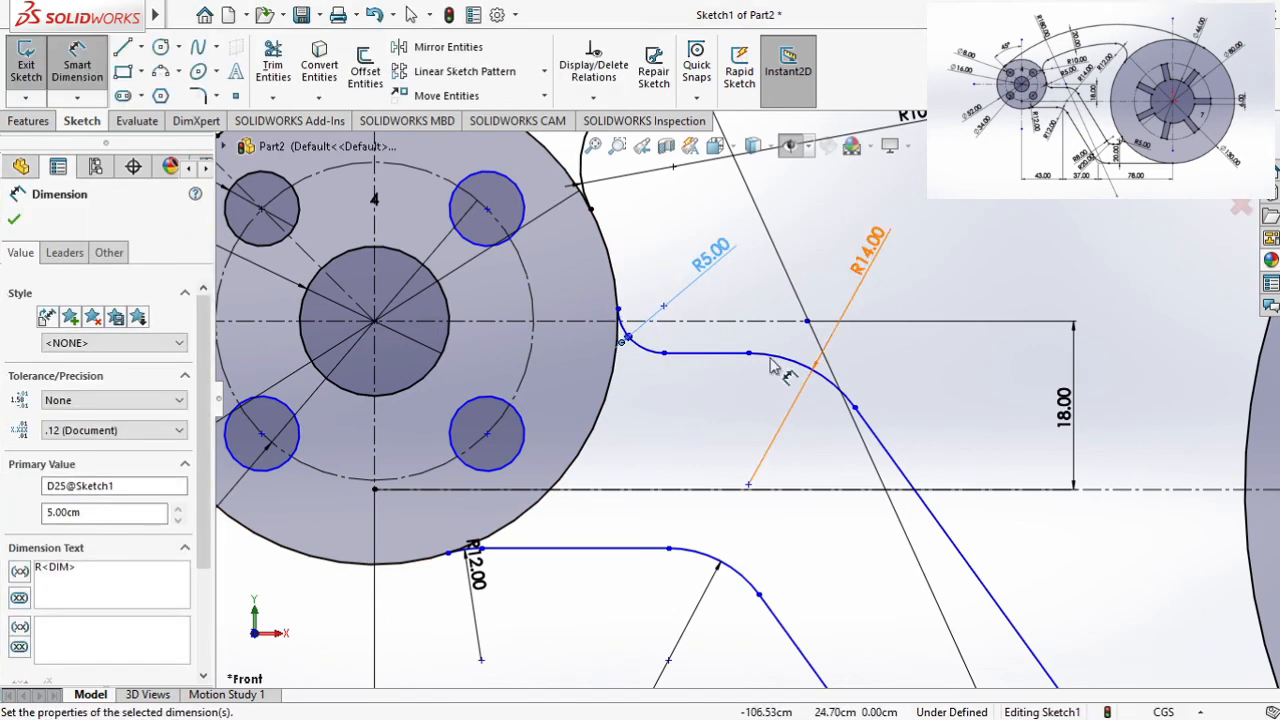
Step: Draw a three-point arc of about 3.85 cm radius from the large hub's outer circle to the short horizontal line beside the 8 cm fillet
scroll(775, 400, "up", 5)
scroll(1025, 622, "up", 2)
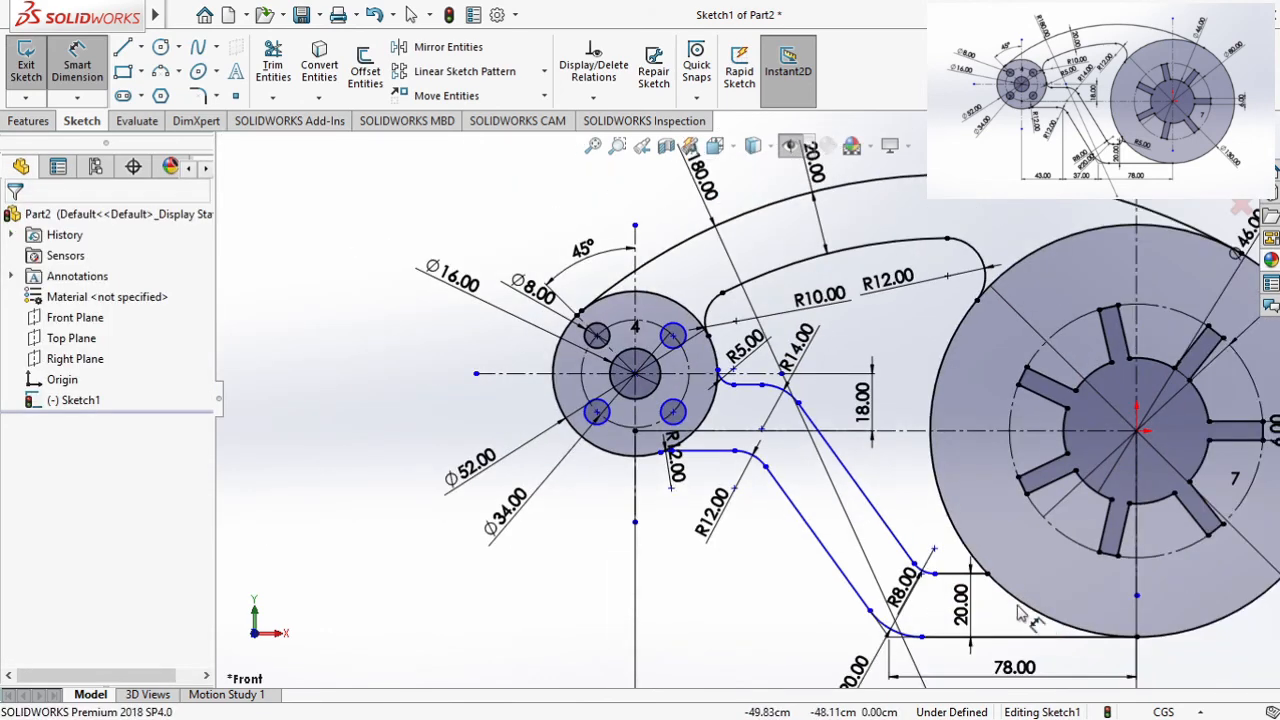
scroll(914, 523, "down", 6)
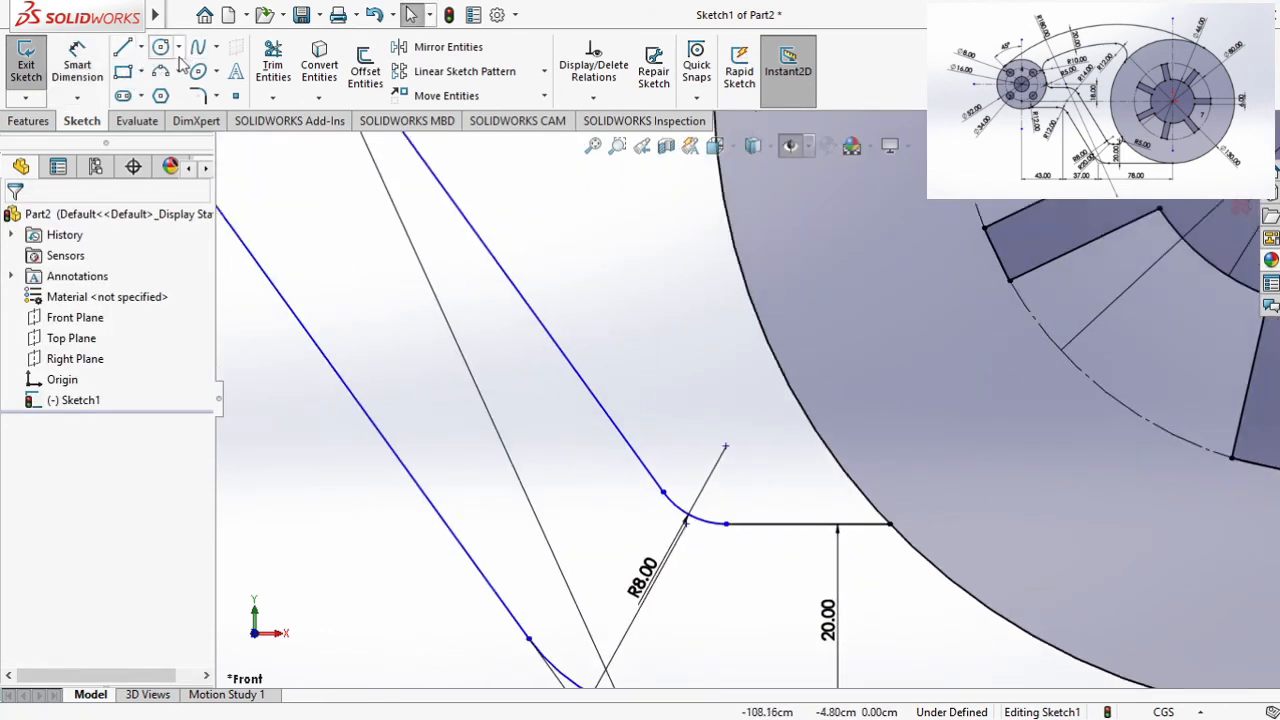
left_click(160, 71)
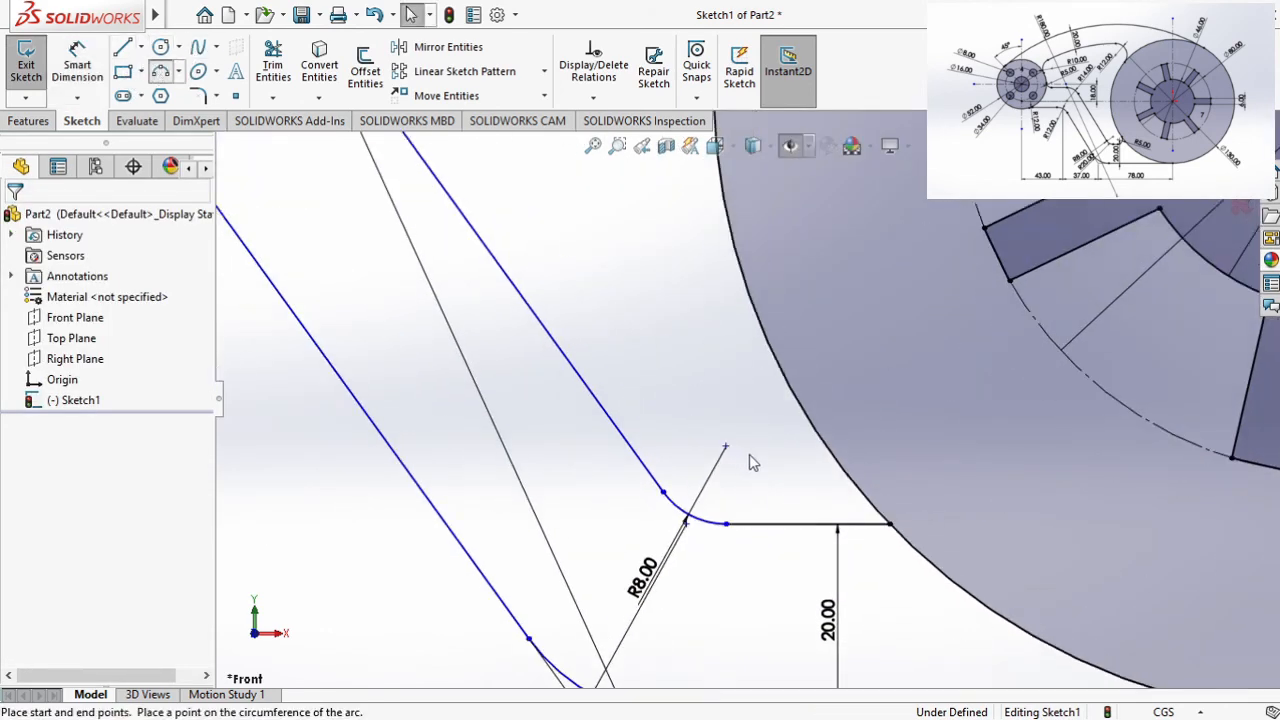
left_click(848, 475)
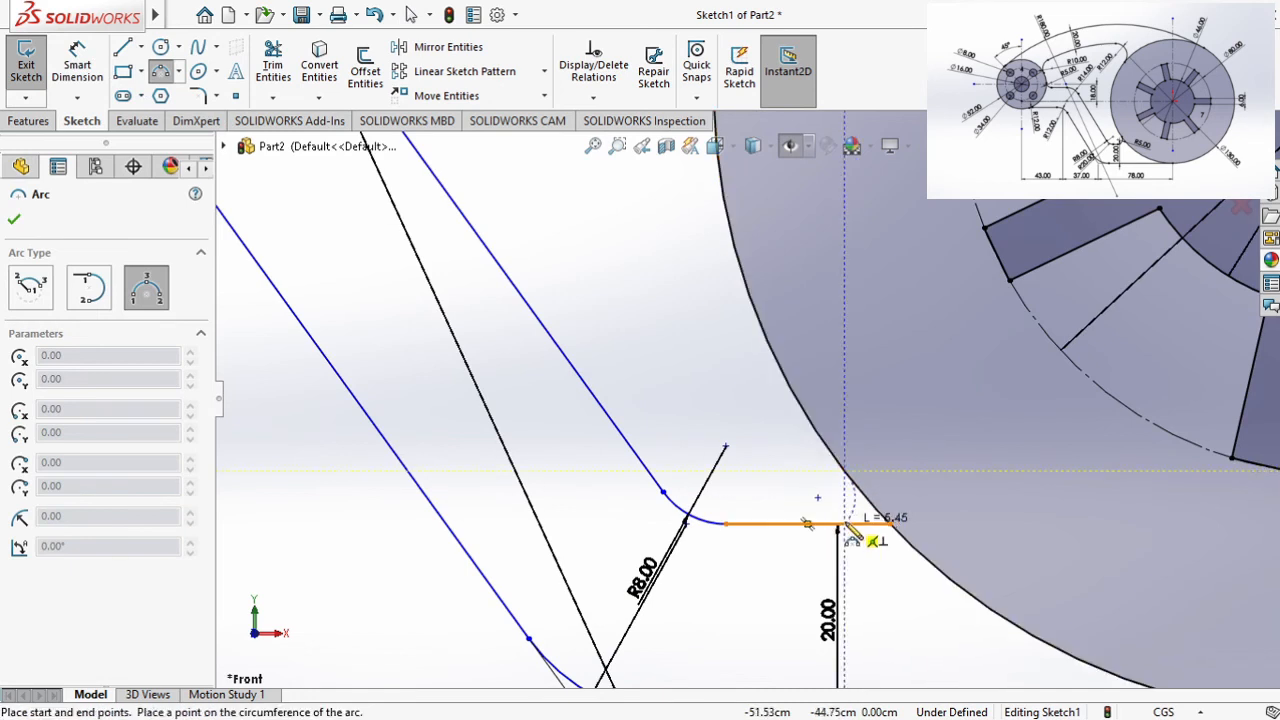
left_click(838, 524)
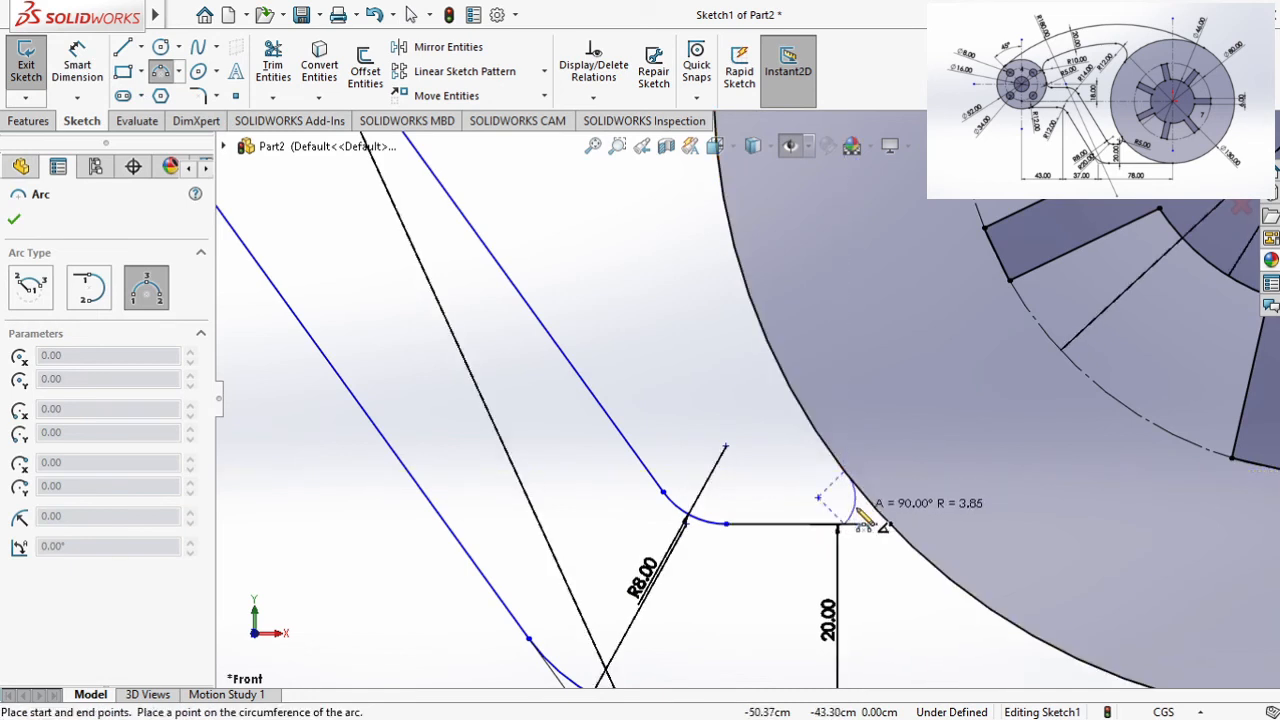
left_click(860, 515)
key("Escape")
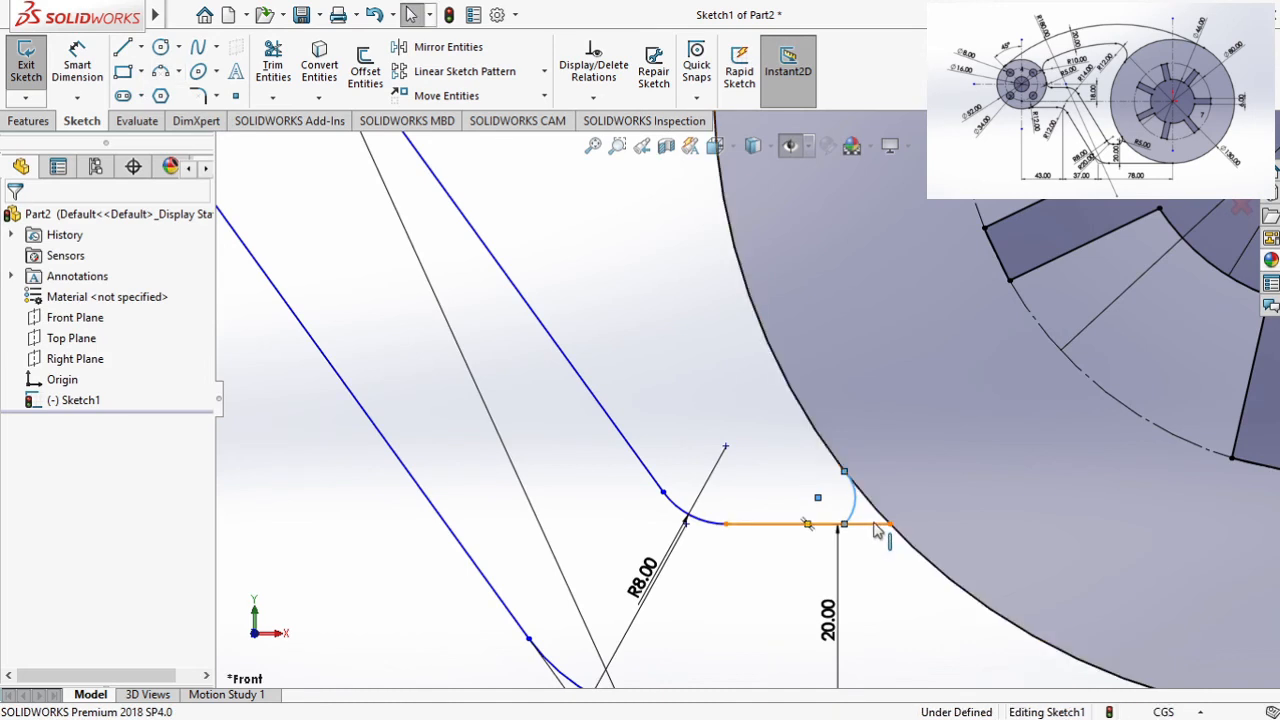
Step: Make the new arc tangent to the short horizontal line and to the large hub's outer circle
left_click(876, 525, "ctrl")
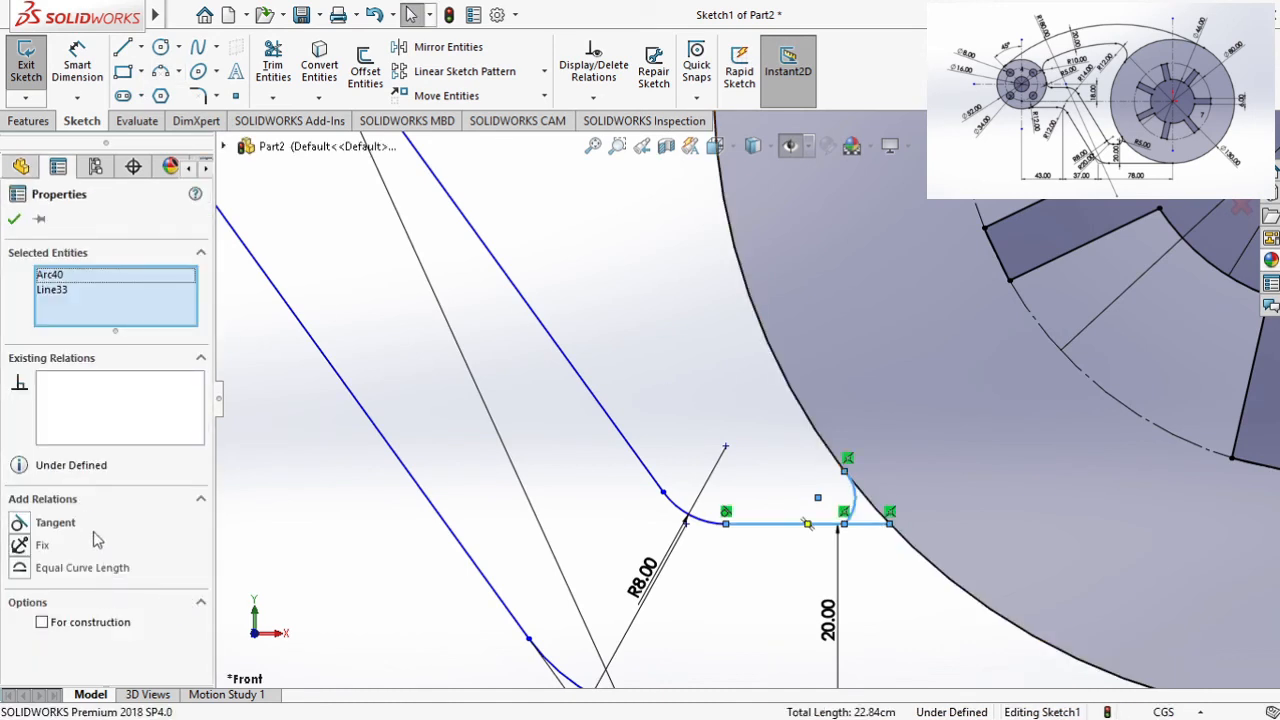
left_click(74, 523)
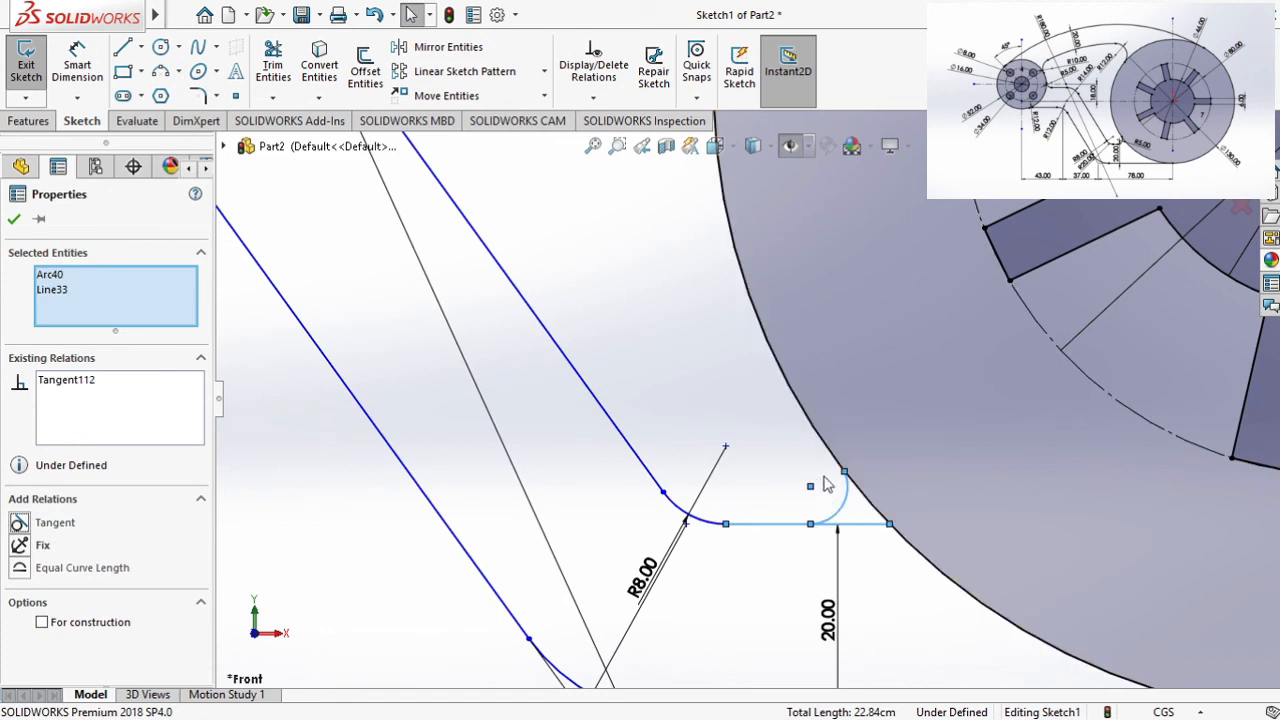
left_click(826, 468)
left_click(845, 474)
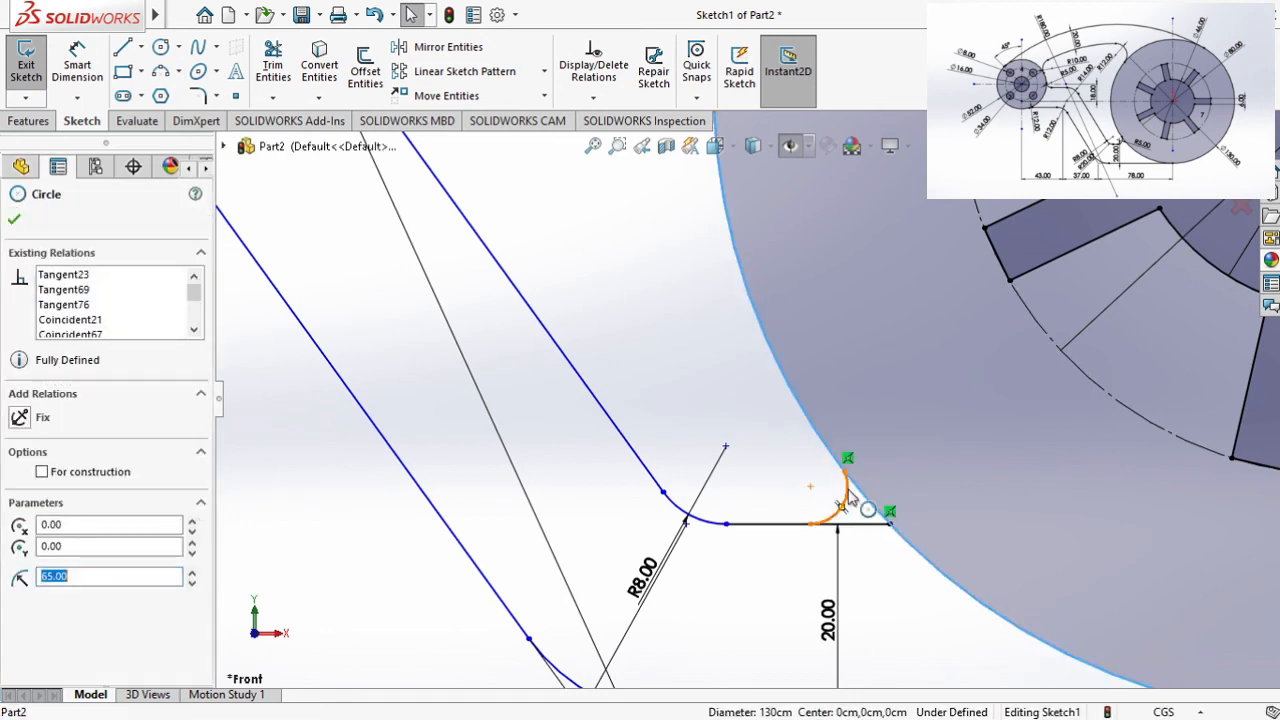
left_click(847, 495, "ctrl")
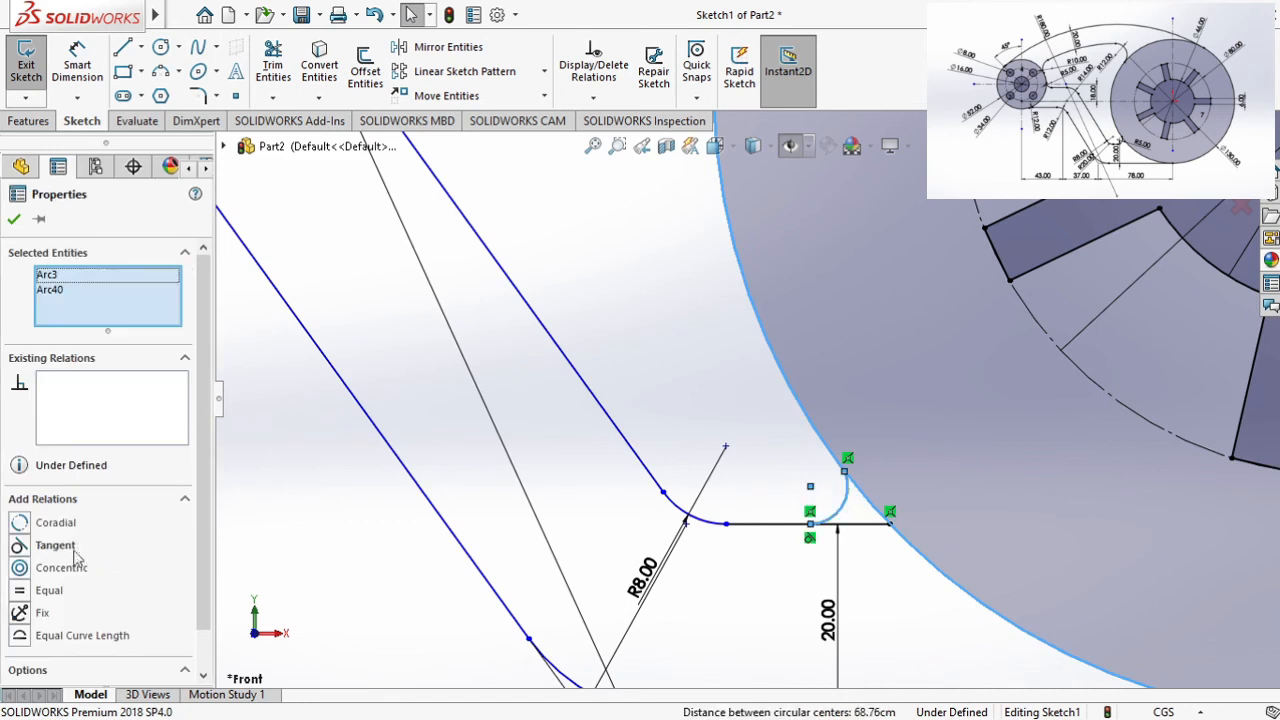
left_click(77, 544)
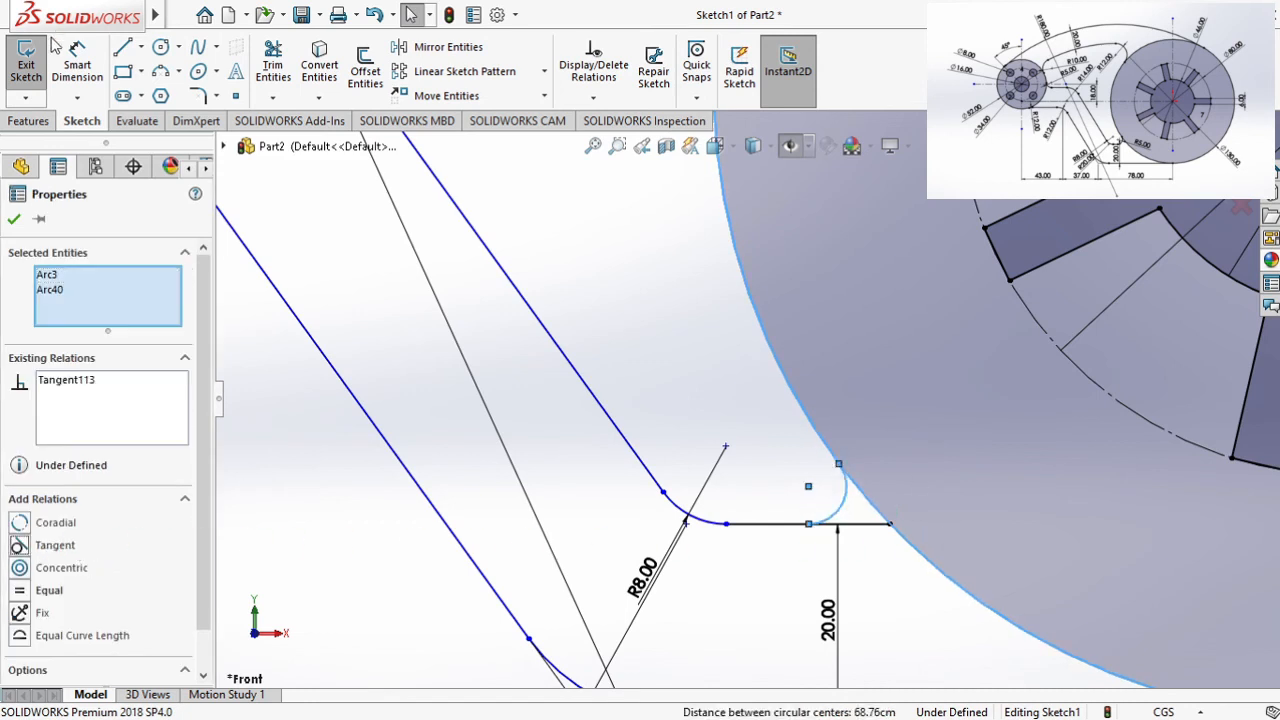
Step: Trim the line stub between the arc and the large hub, and dimension the arc's radius as 5 cm
left_click(273, 65)
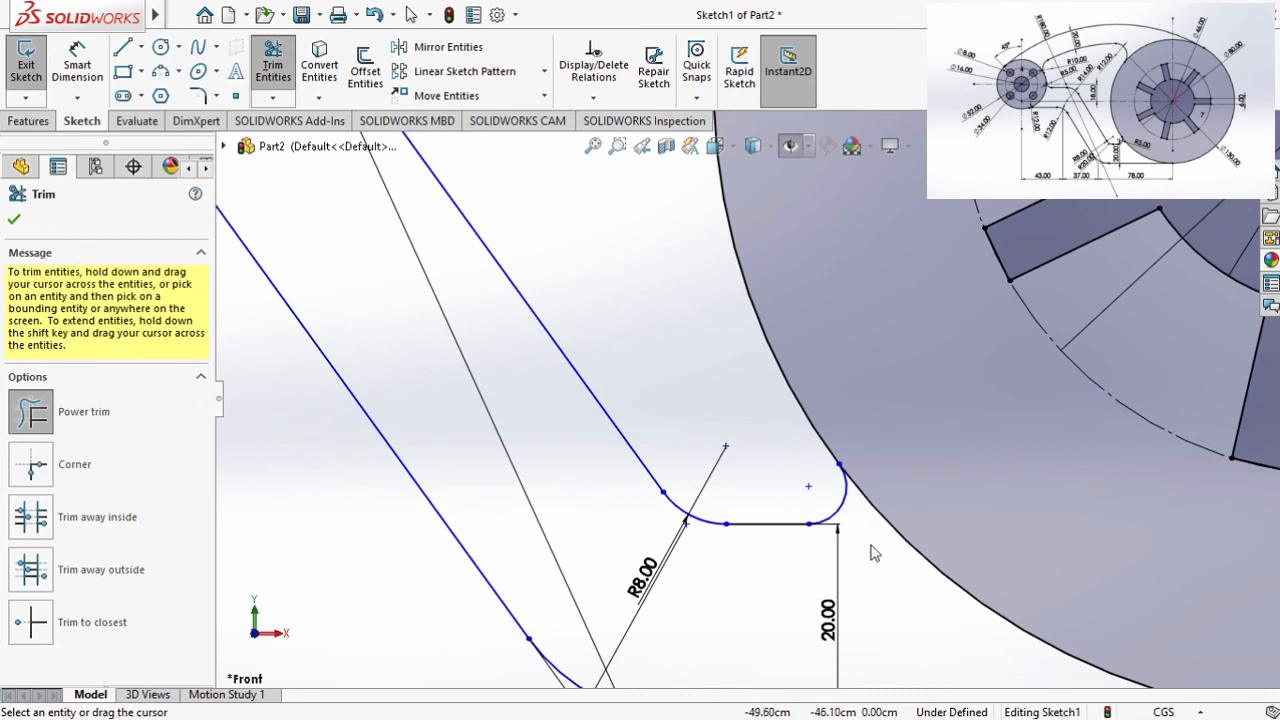
left_click(84, 70)
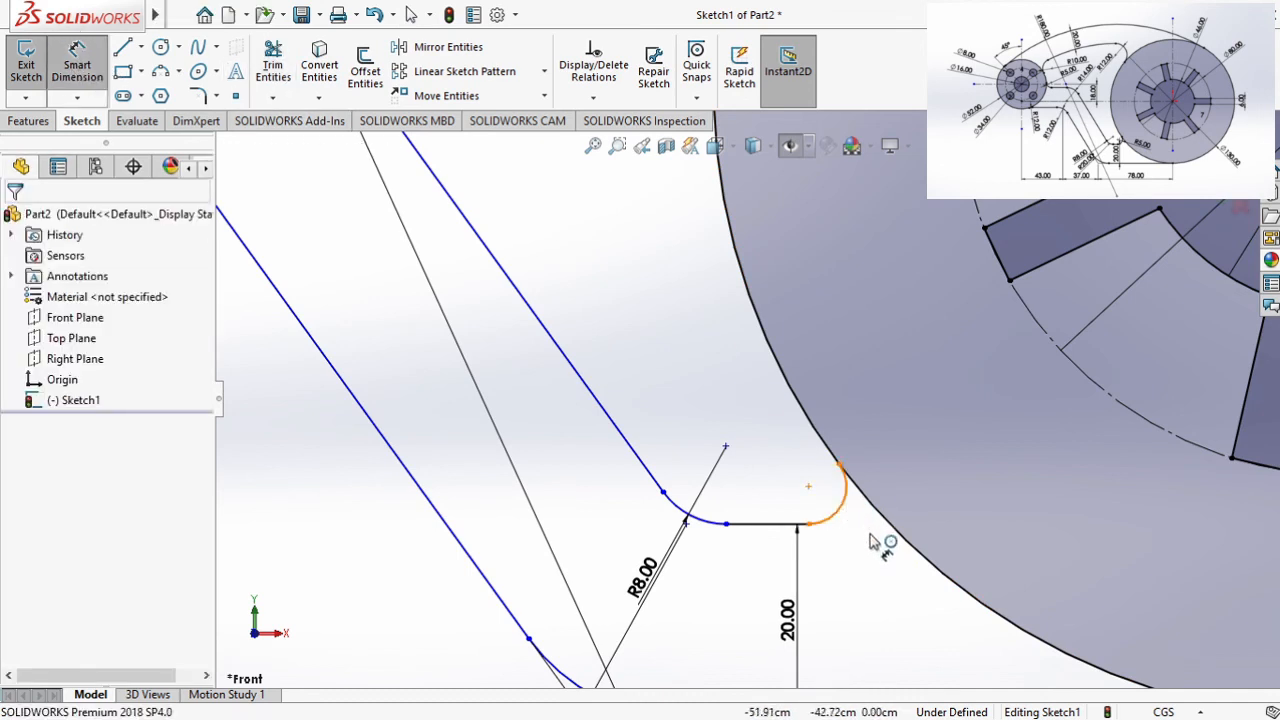
left_click(846, 510)
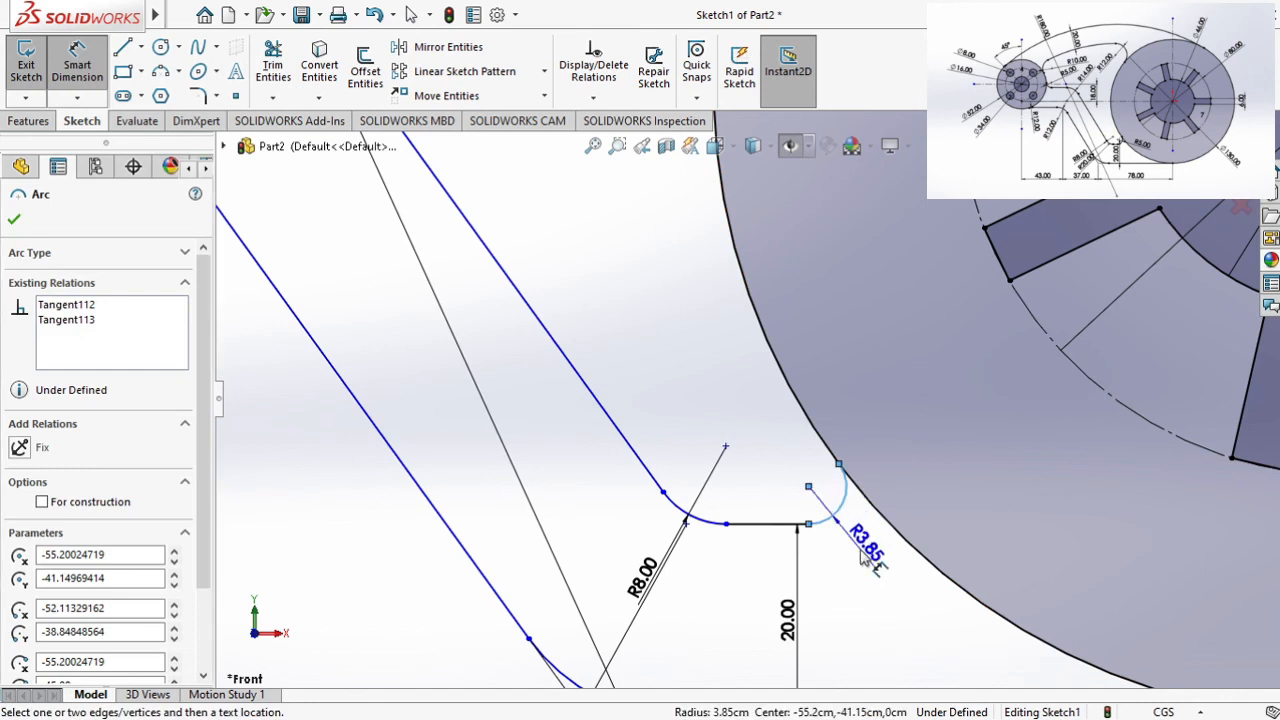
left_click(878, 598)
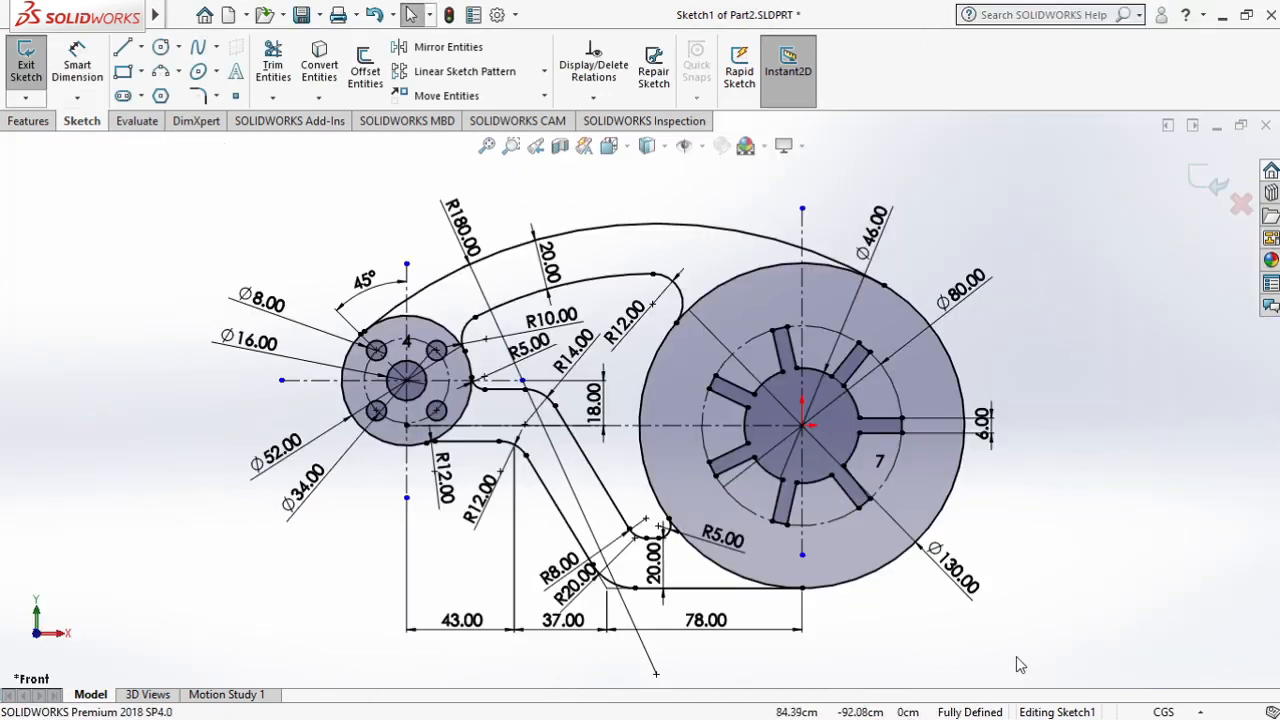